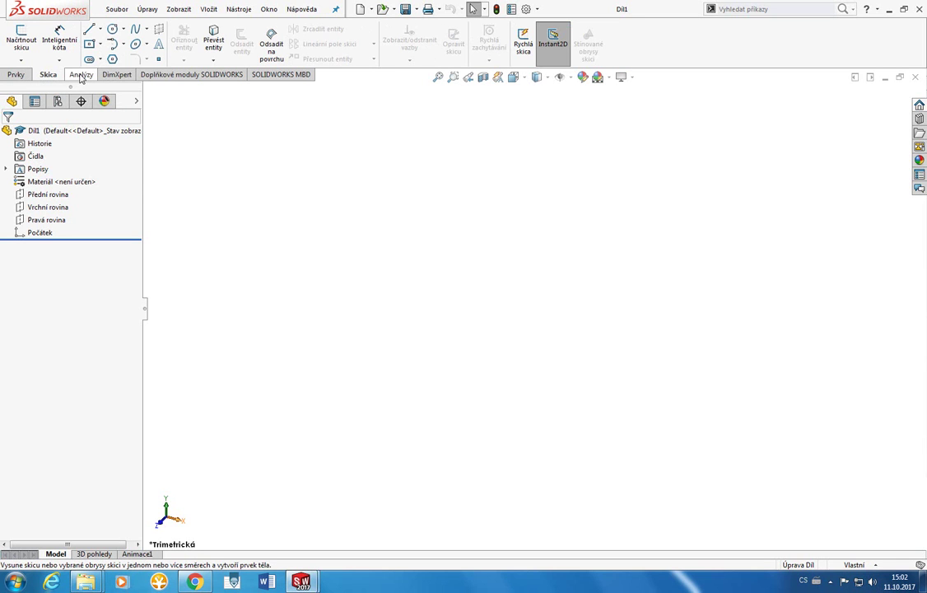
Sketch a centre rectangle about 167 by 95 mm on the front plane (Přední rovina), centred on the origin.
{"action": "left_click", "coordinate": [18, 76]}
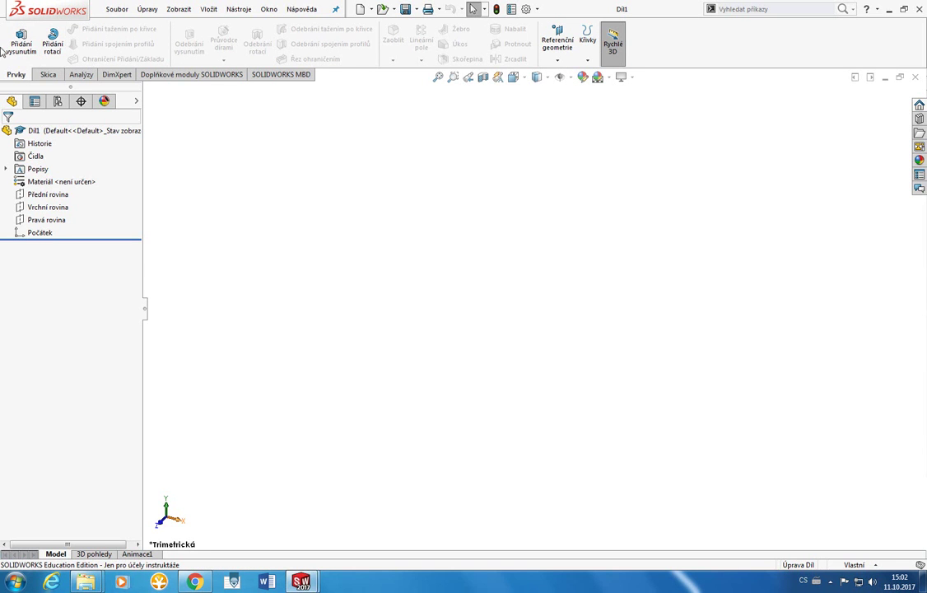
{"action": "left_click", "coordinate": [50, 77]}
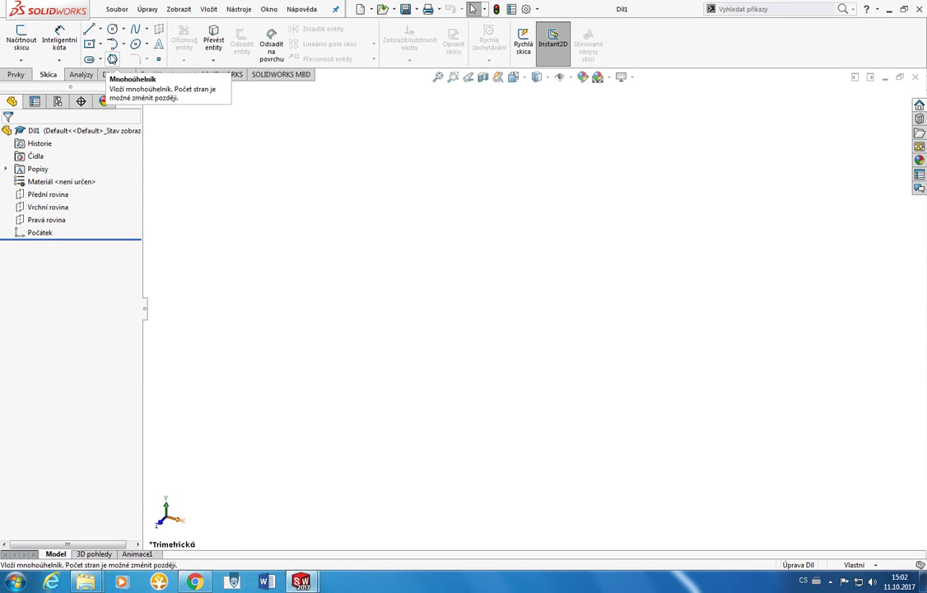
{"action": "left_click", "coordinate": [91, 44]}
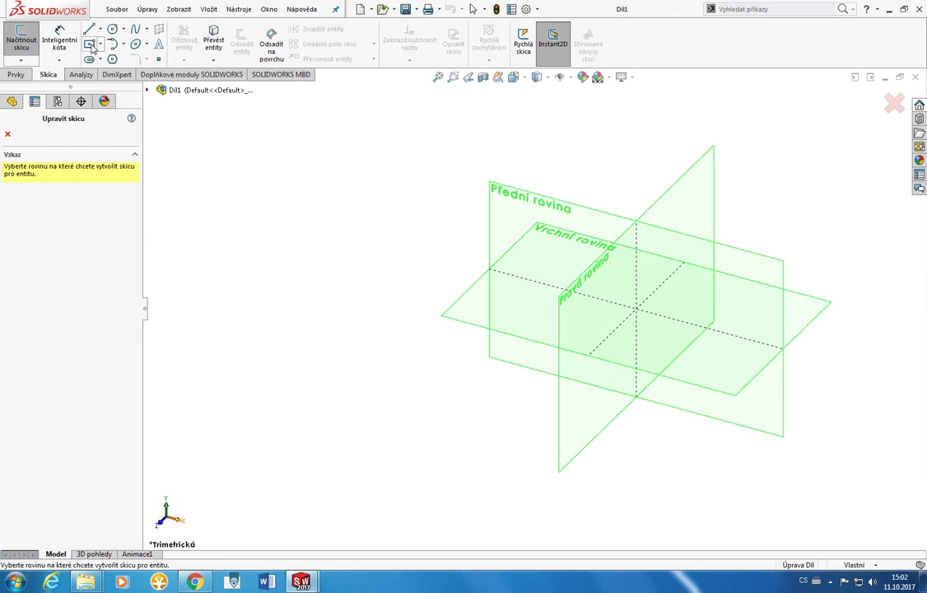
{"action": "left_click", "coordinate": [503, 204]}
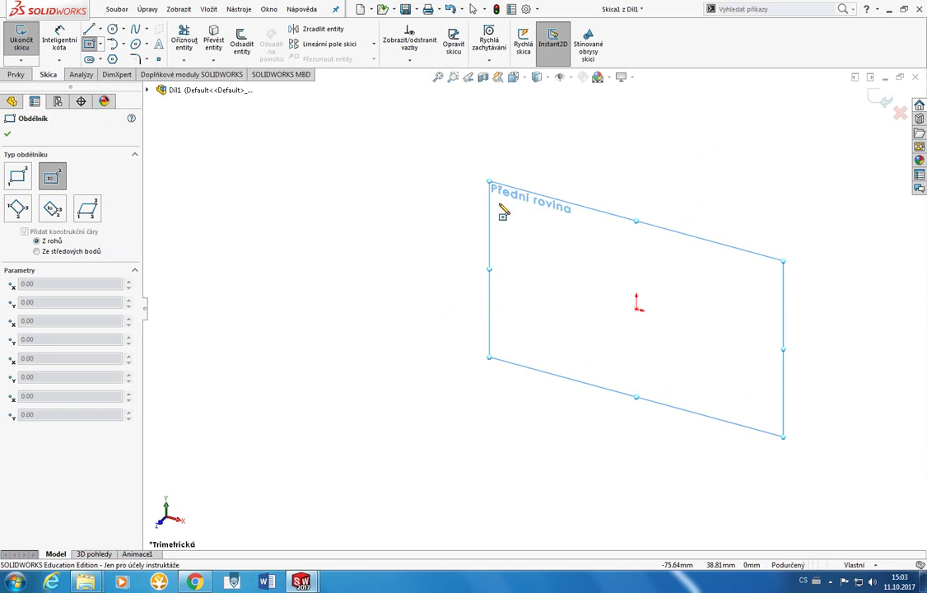
{"action": "key", "text": "space"}
{"action": "left_click", "coordinate": [364, 224]}
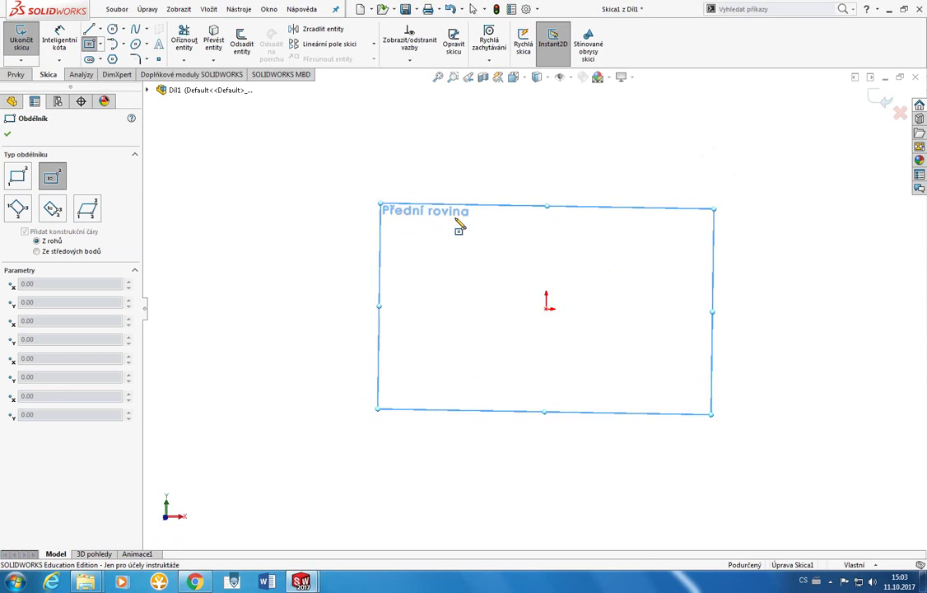
{"action": "key", "text": "space"}
{"action": "left_click", "coordinate": [484, 166]}
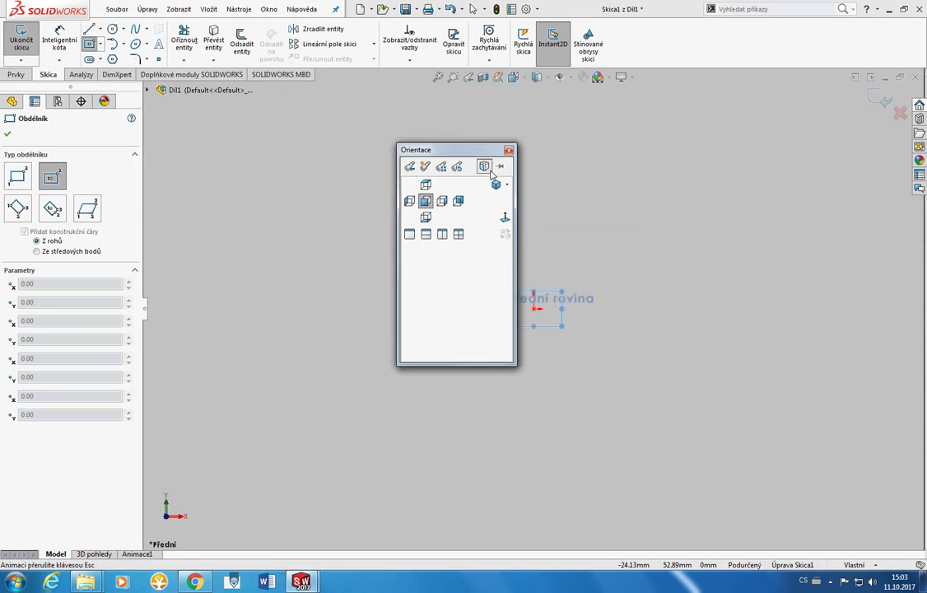
{"action": "left_click", "coordinate": [518, 293]}
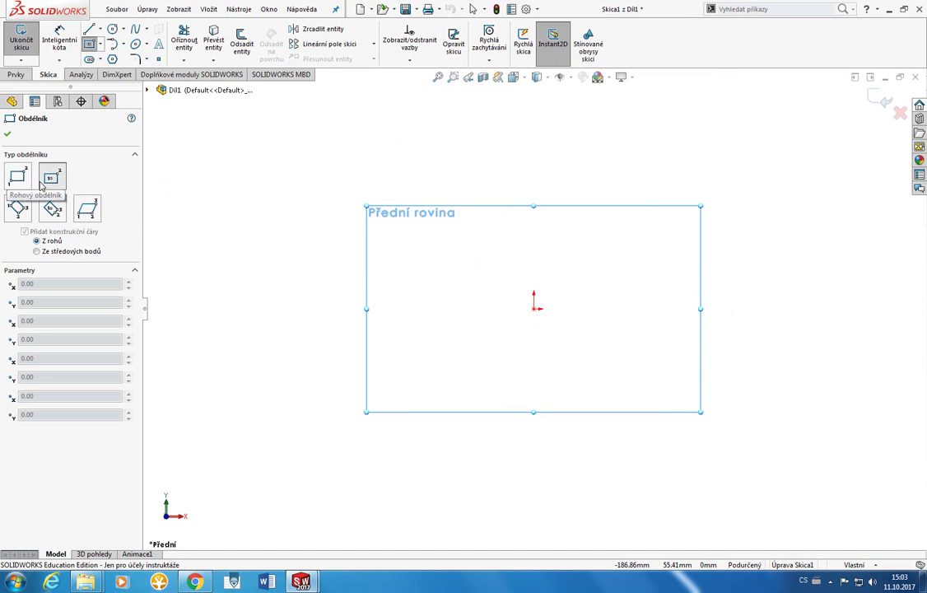
{"action": "left_click", "coordinate": [534, 311]}
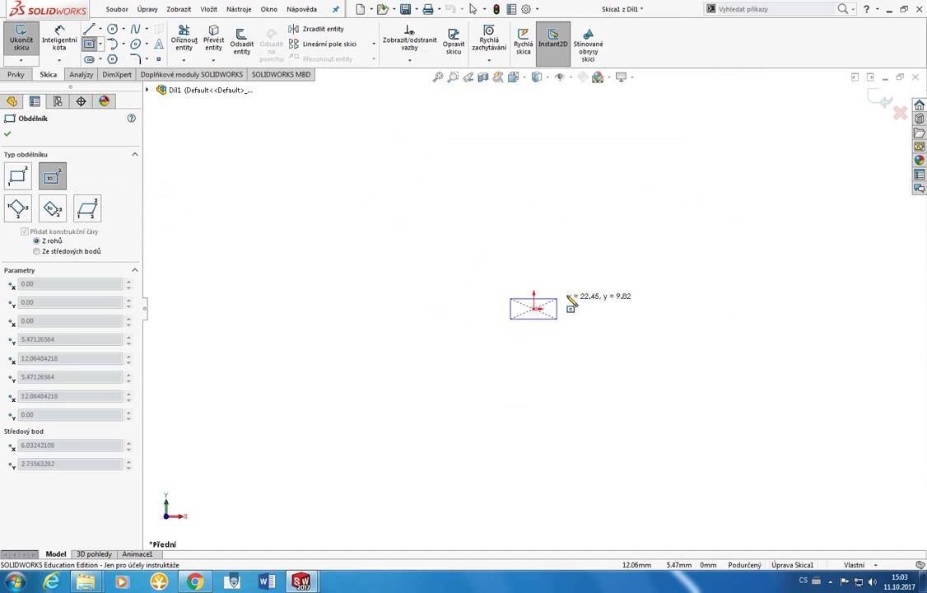
{"action": "left_click", "coordinate": [707, 212]}
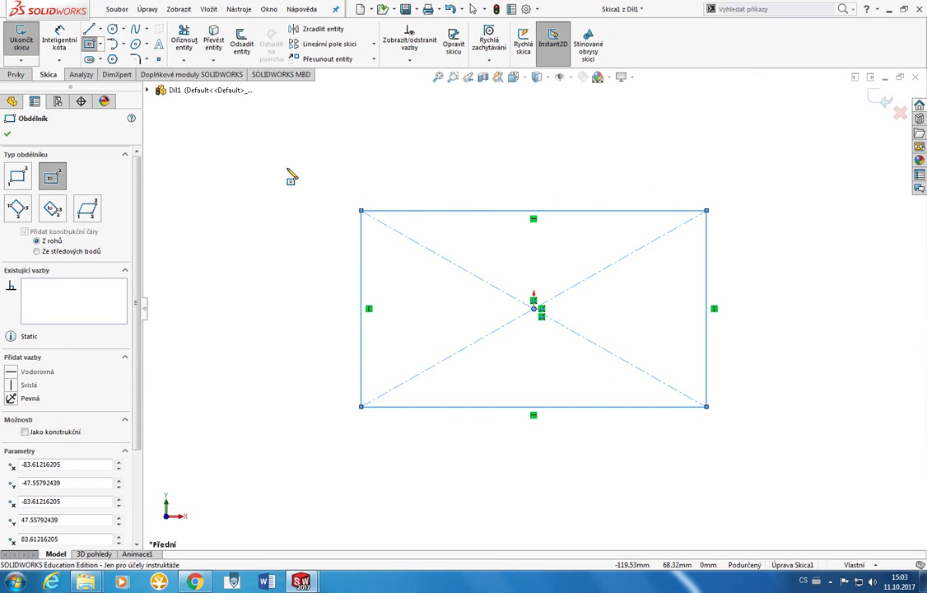
Dimension the rectangle's width along the upper edge and set it to 160 mm.
{"action": "left_click", "coordinate": [59, 36]}
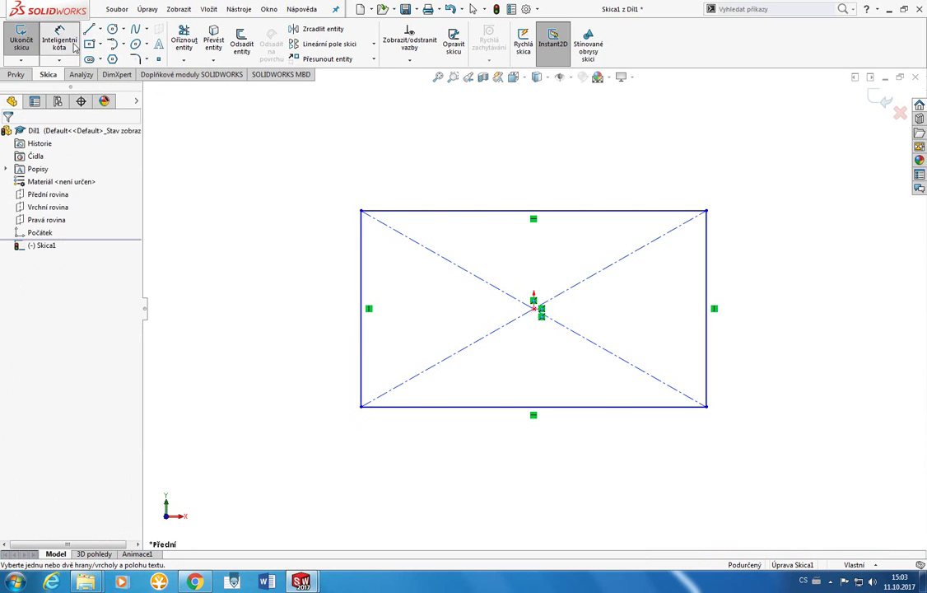
{"action": "left_click", "coordinate": [520, 218]}
{"action": "left_click", "coordinate": [589, 190]}
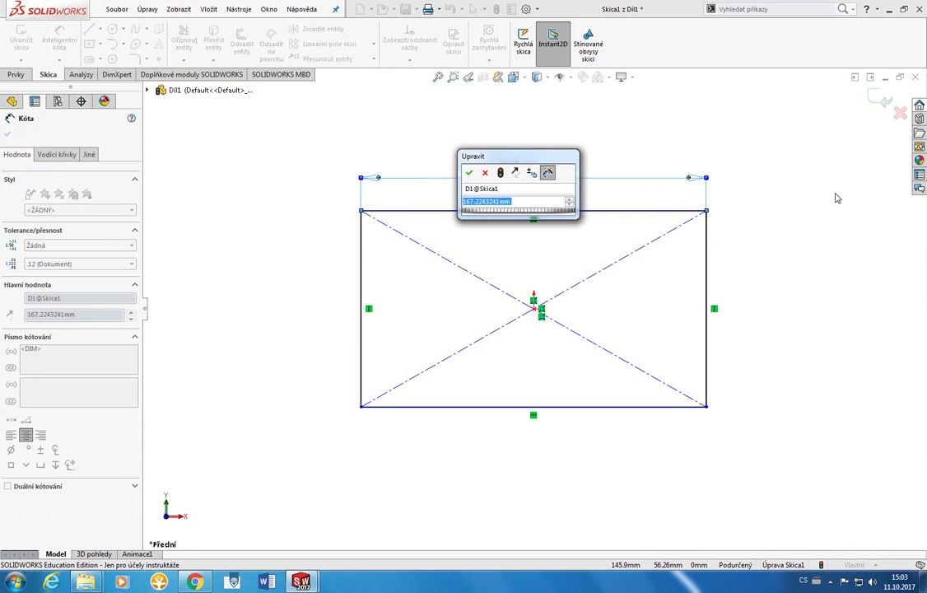
{"action": "type", "text": "160"}
{"action": "key", "text": "Return"}
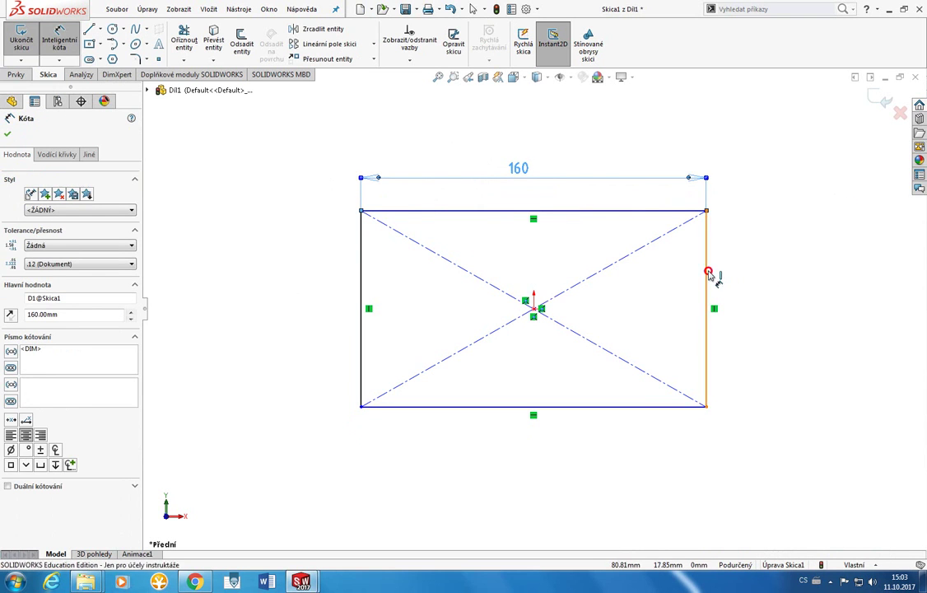
Dimension the rectangle's height on its right edge as 90 mm and move the dimension farther out from the shape.
{"action": "left_click", "coordinate": [707, 272]}
{"action": "left_click", "coordinate": [730, 272]}
{"action": "type", "text": "90"}
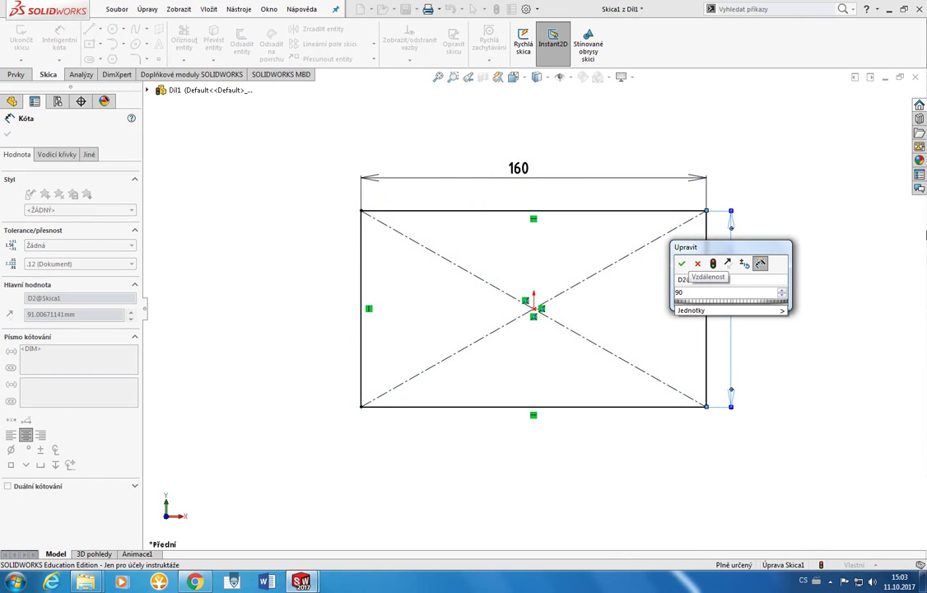
{"action": "key", "text": "Return"}
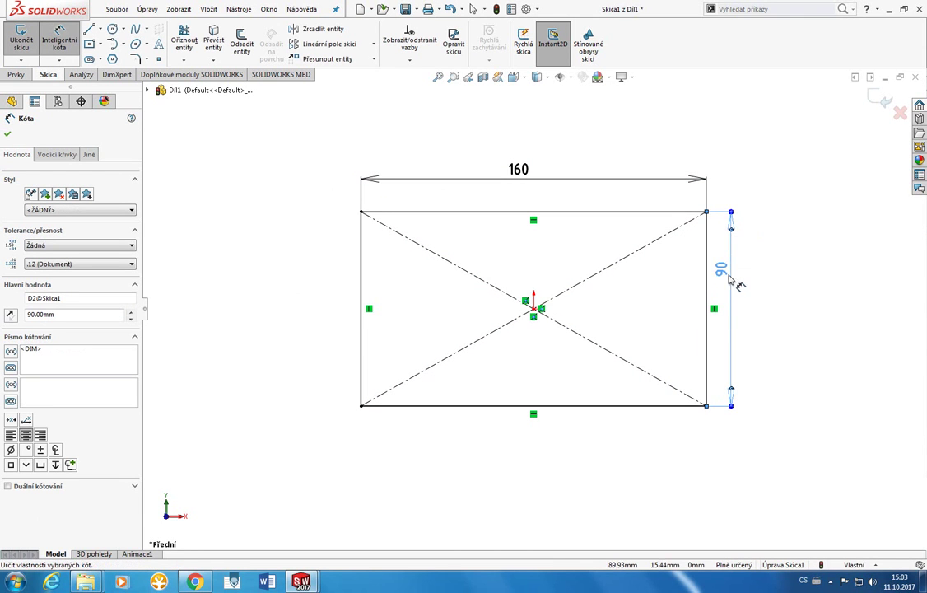
{"action": "left_click_drag", "start_coordinate": [726, 278], "coordinate": [759, 323]}
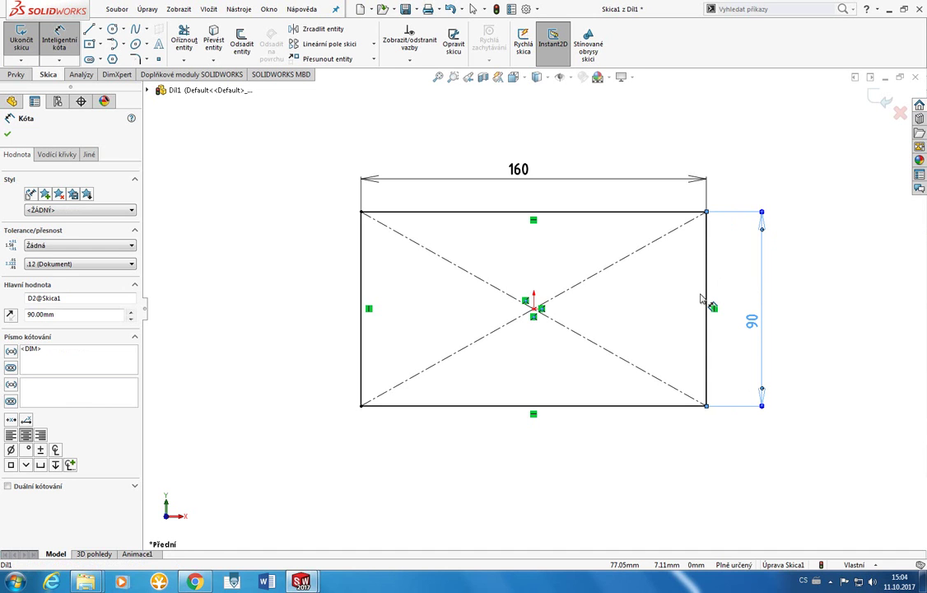
Try to move the rectangle's right edge, and undo the height dimension and the 160 mm width value.
{"action": "left_click", "coordinate": [597, 310]}
{"action": "left_click_drag", "start_coordinate": [705, 317], "coordinate": [716, 332]}
{"action": "key", "text": "ctrl+z"}
{"action": "key", "text": "ctrl+z"}
{"action": "key", "text": "ctrl+z"}
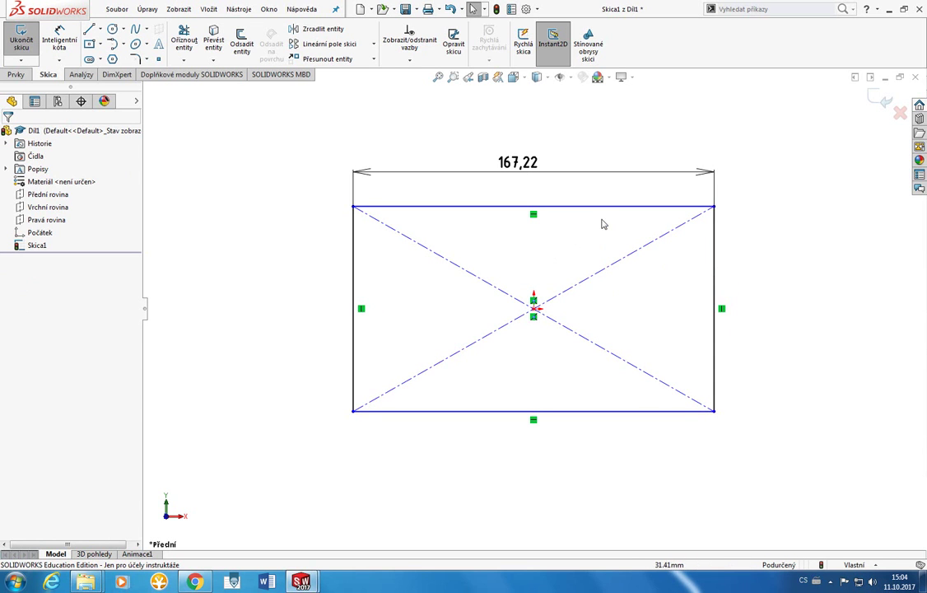
Add a 90 mm height dimension to the rectangle's right edge and leave the dimension tool.
{"action": "mouse_move", "coordinate": [601, 208]}
{"action": "left_mouse_down"}
{"action": "mouse_move", "coordinate": [600, 249]}
{"action": "mouse_move", "coordinate": [601, 197]}
{"action": "mouse_move", "coordinate": [602, 265]}
{"action": "mouse_move", "coordinate": [601, 145]}
{"action": "mouse_move", "coordinate": [609, 227]}
{"action": "mouse_move", "coordinate": [609, 209]}
{"action": "mouse_move", "coordinate": [584, 209]}
{"action": "left_mouse_up"}
{"action": "left_click", "coordinate": [59, 39]}
{"action": "left_click", "coordinate": [601, 207]}
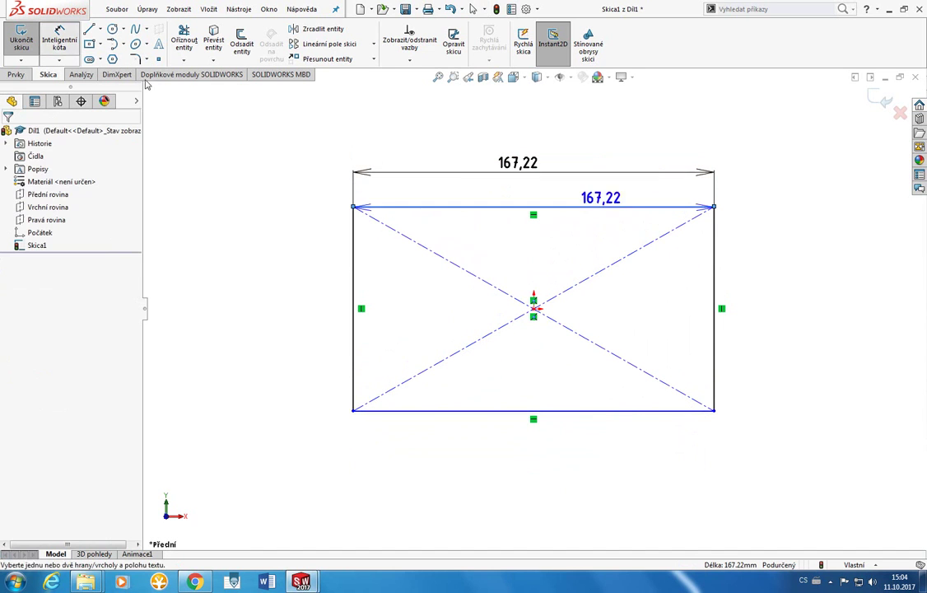
{"action": "key", "text": "Escape"}
{"action": "left_click", "coordinate": [714, 269]}
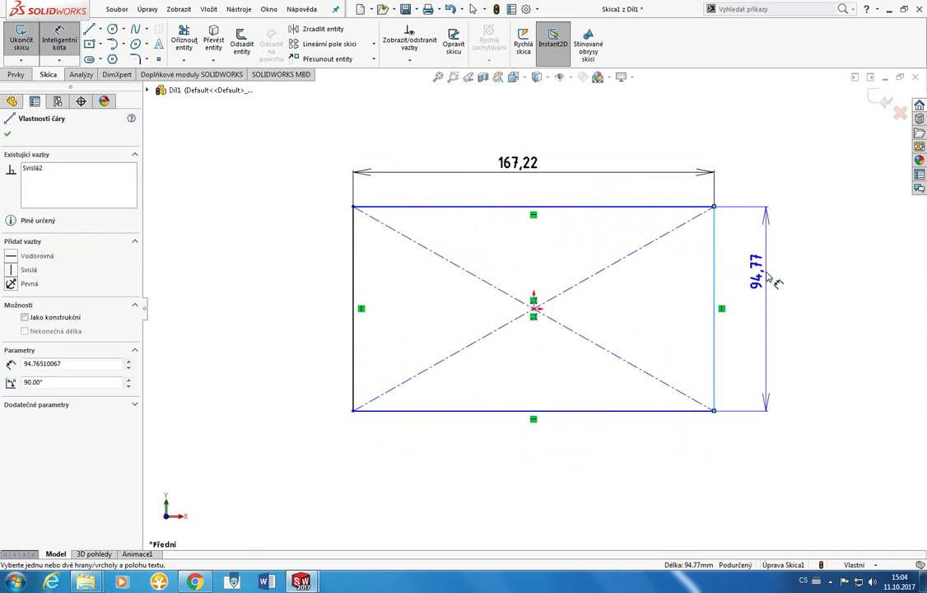
{"action": "left_click", "coordinate": [766, 309]}
{"action": "type", "text": "90"}
{"action": "key", "text": "Return"}
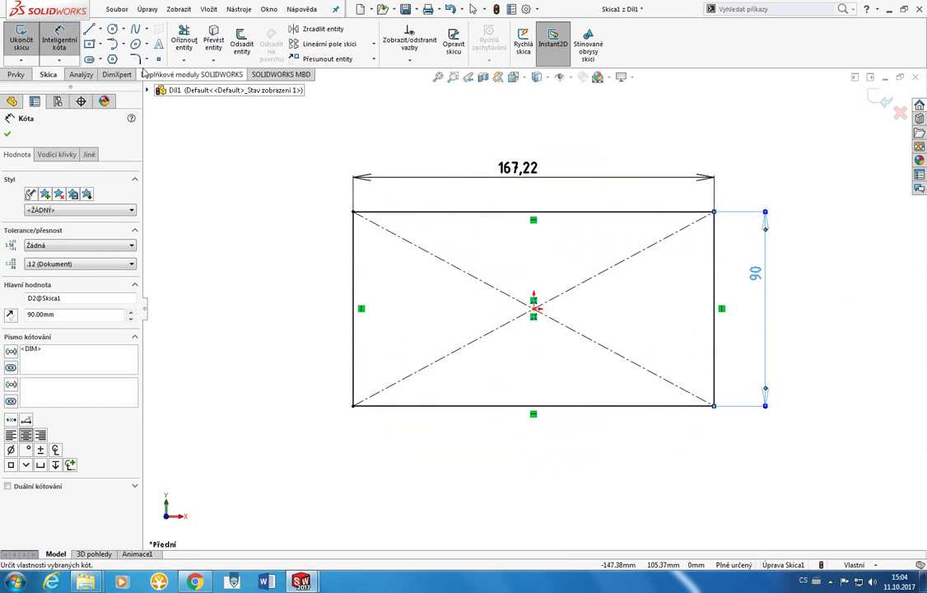
{"action": "left_click", "coordinate": [71, 39]}
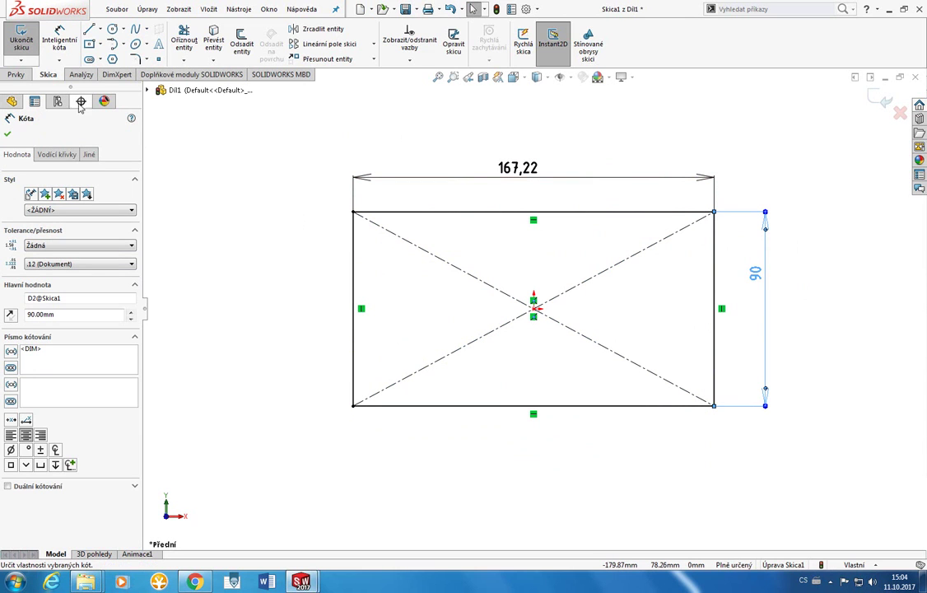
Start a boss extrusion of the rectangle sketch with a blind (Naslepo) depth of 50 mm.
{"action": "left_click", "coordinate": [18, 75]}
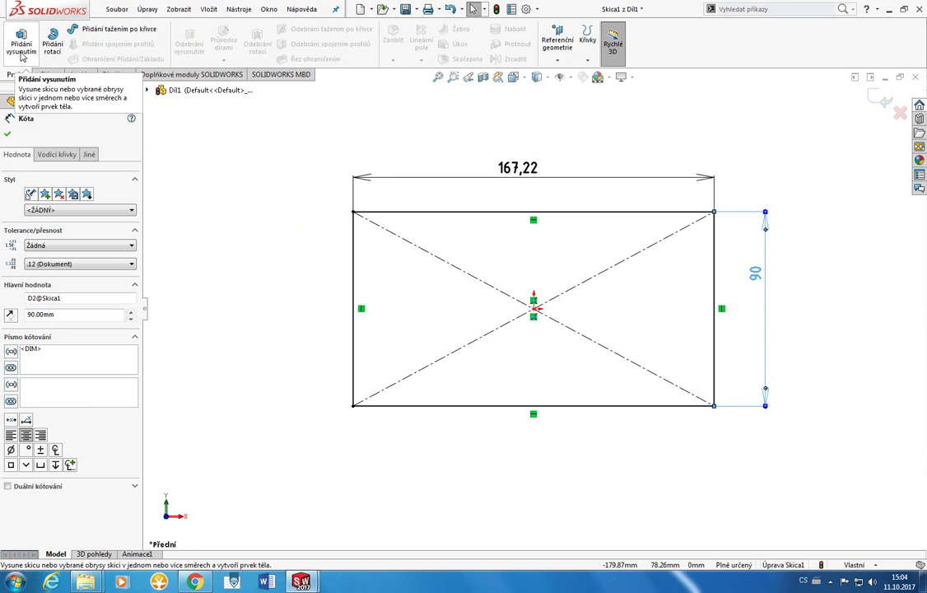
{"action": "left_click", "coordinate": [23, 49]}
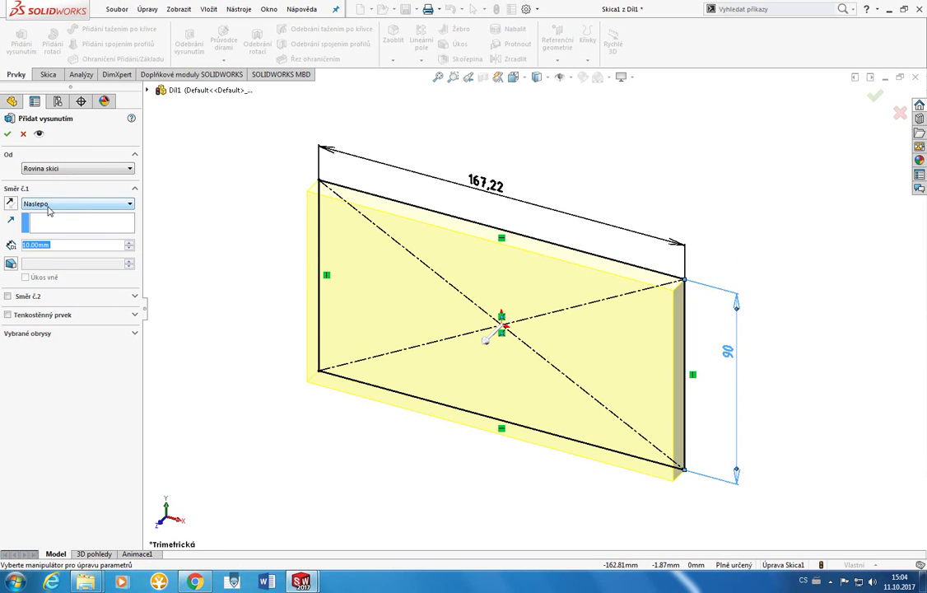
{"action": "type", "text": "0"}
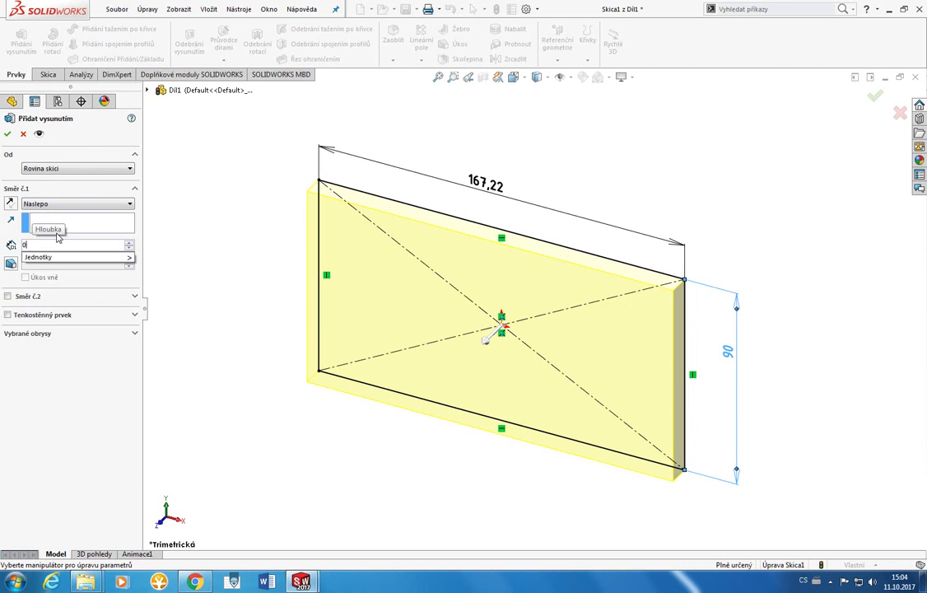
{"action": "type", "text": "0"}
{"action": "key", "text": "Return"}
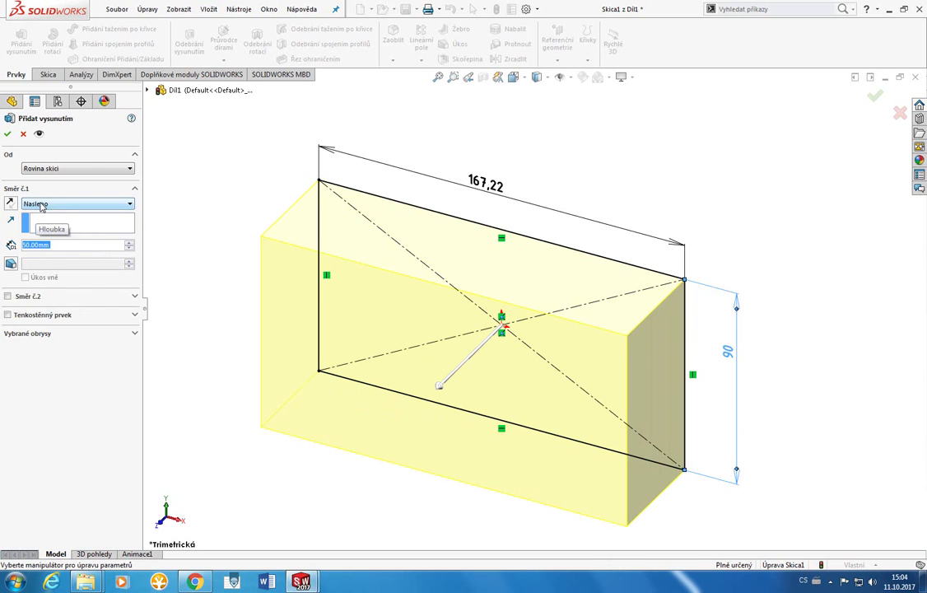
Preview the extrusion with the Symetricky end condition, and return it to Naslepo.
{"action": "middle_click_drag", "start_coordinate": [242, 233], "coordinate": [290, 214]}
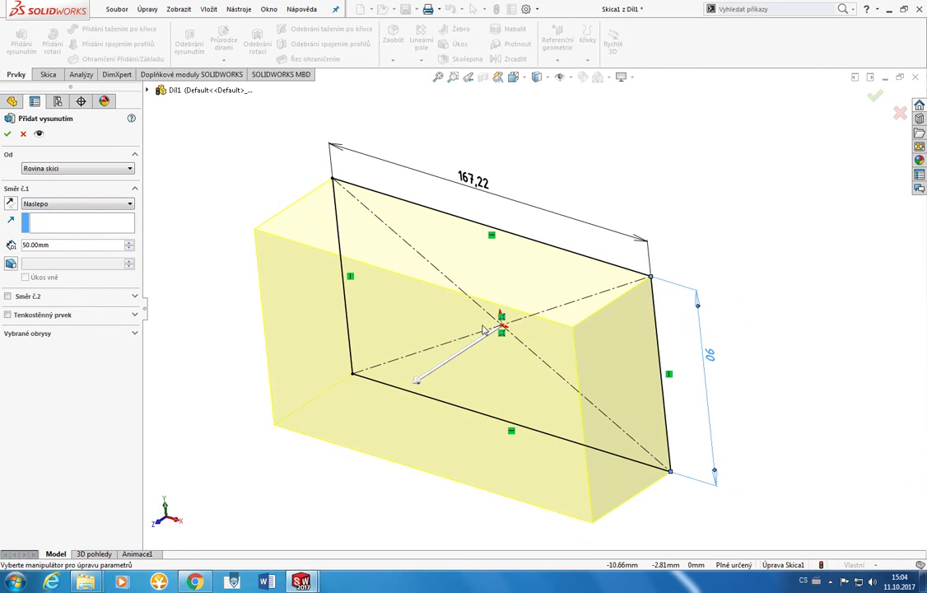
{"action": "left_click", "coordinate": [99, 203]}
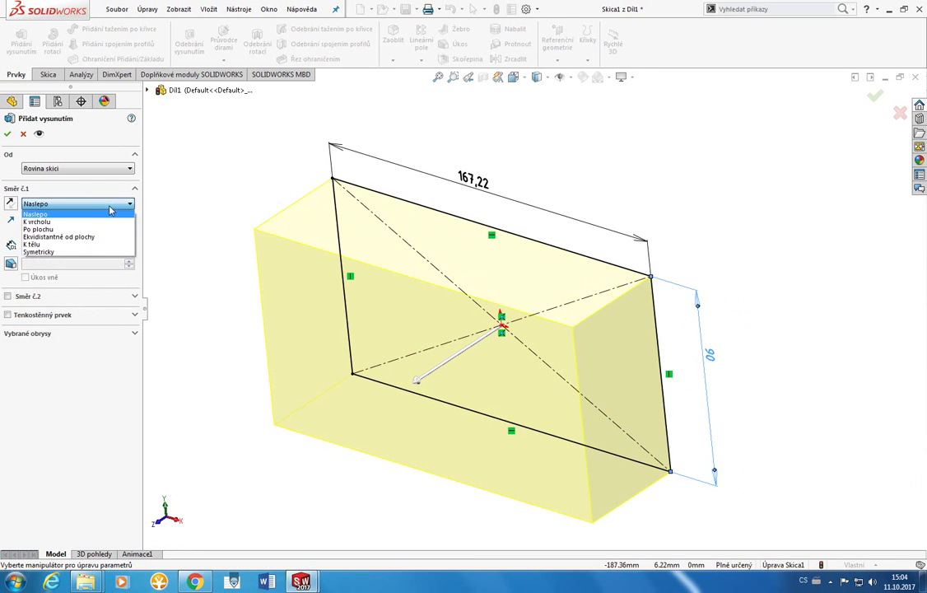
{"action": "left_click", "coordinate": [99, 252]}
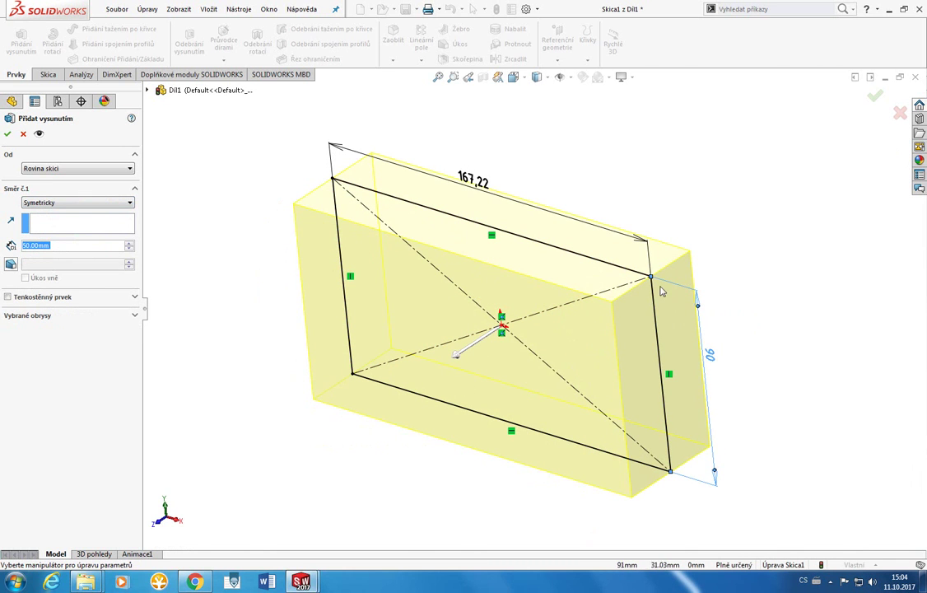
{"action": "left_click", "coordinate": [111, 202]}
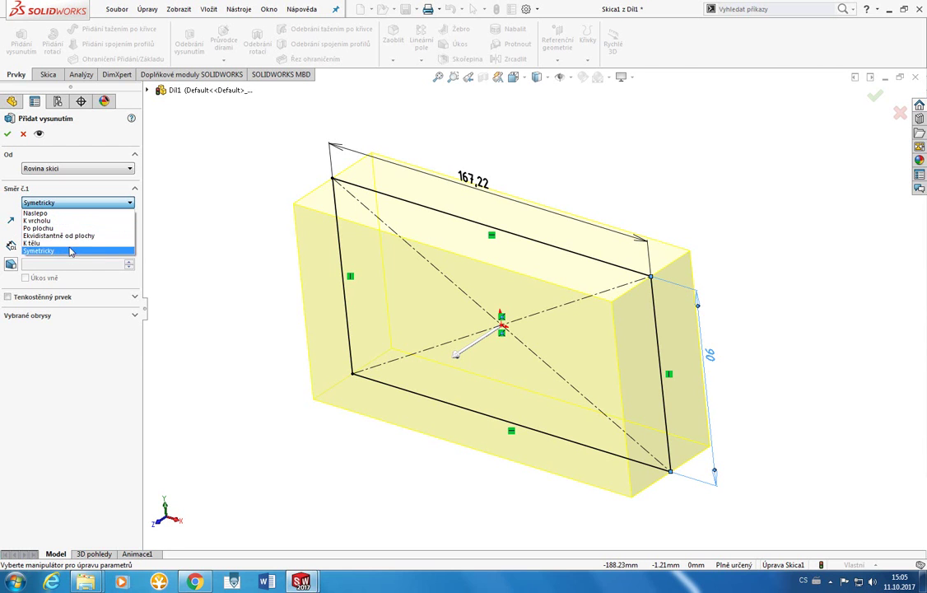
{"action": "left_click", "coordinate": [50, 213]}
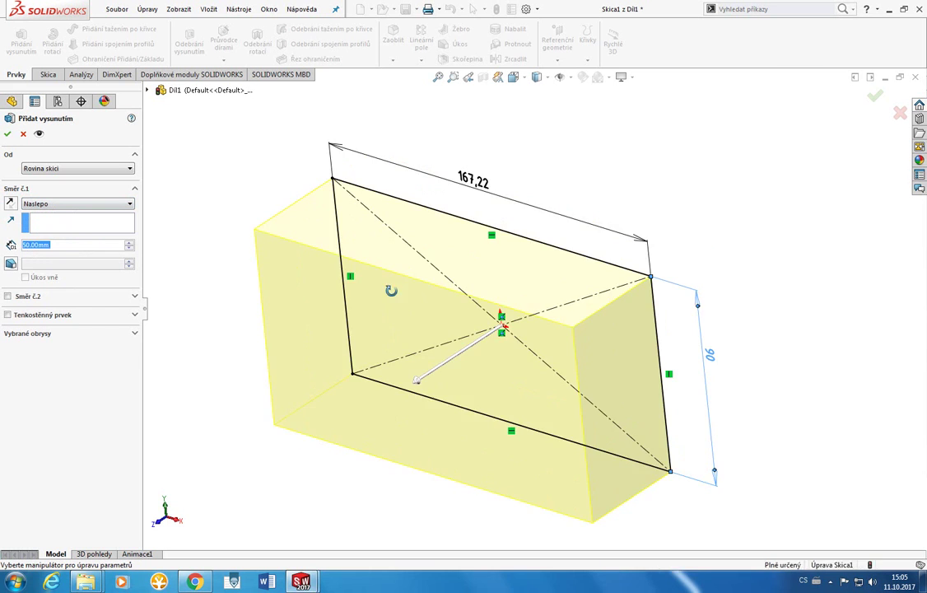
Start the extrusion from an offset (Odsazení) of 10 mm from the sketch plane and inspect the preview.
{"action": "mouse_move", "coordinate": [387, 292]}
{"action": "middle_mouse_down"}
{"action": "mouse_move", "coordinate": [413, 262]}
{"action": "mouse_move", "coordinate": [369, 245]}
{"action": "middle_mouse_up"}
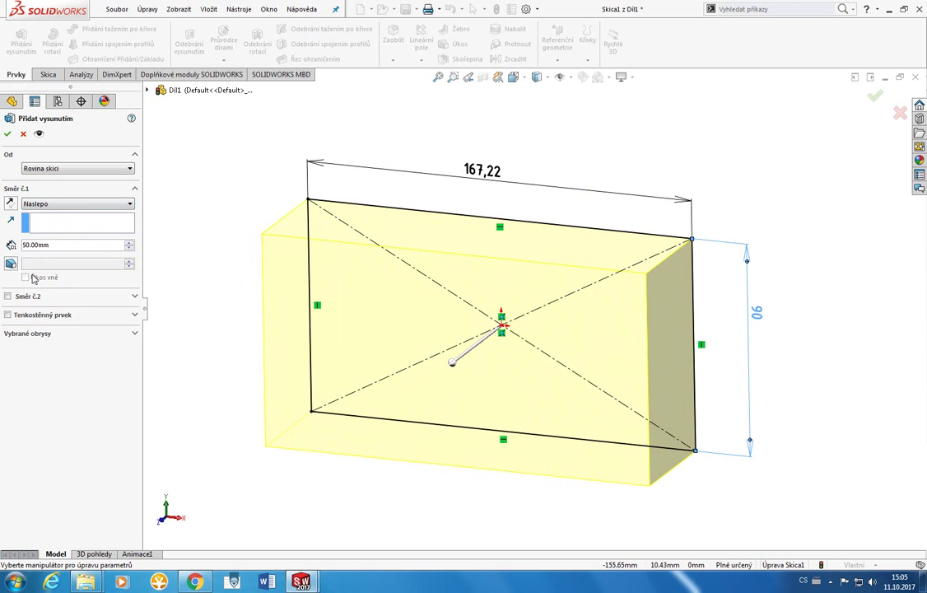
{"action": "left_click", "coordinate": [51, 168]}
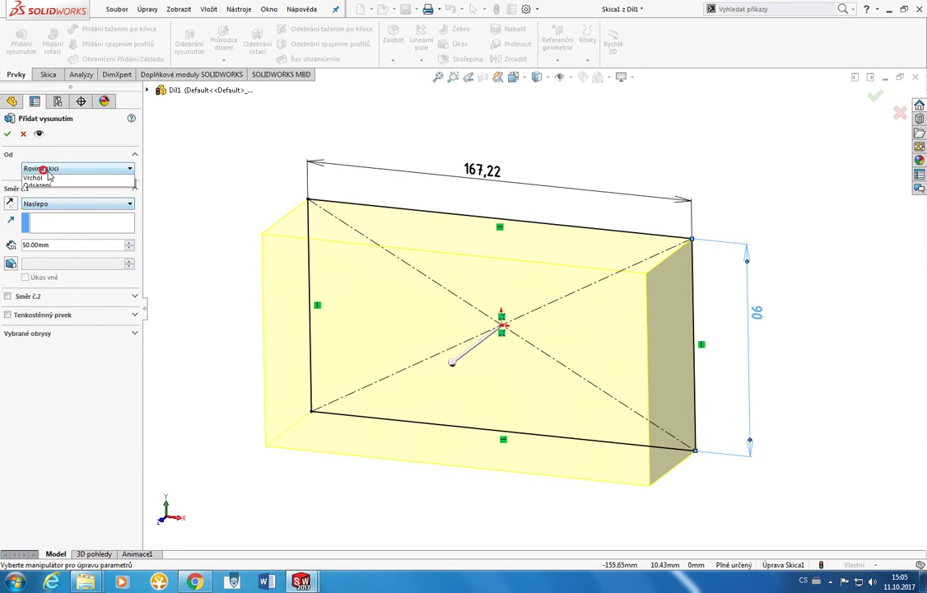
{"action": "left_click", "coordinate": [57, 201]}
{"action": "middle_click_drag", "start_coordinate": [425, 301], "coordinate": [186, 283]}
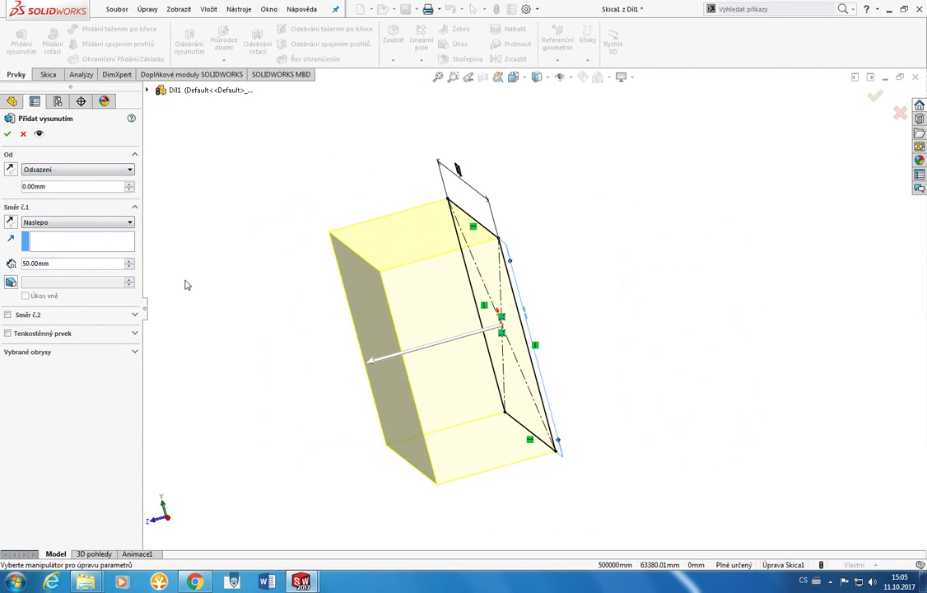
{"action": "left_click_drag", "start_coordinate": [62, 186], "coordinate": [2, 181]}
{"action": "type", "text": "10"}
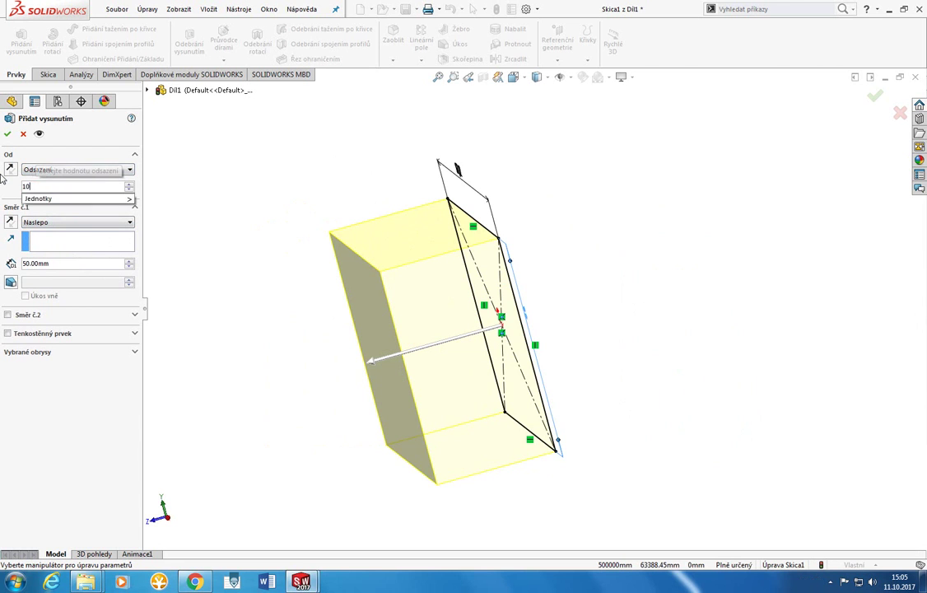
{"action": "key", "text": "Return"}
{"action": "middle_click_drag", "start_coordinate": [335, 201], "coordinate": [432, 151]}
{"action": "key", "text": "space"}
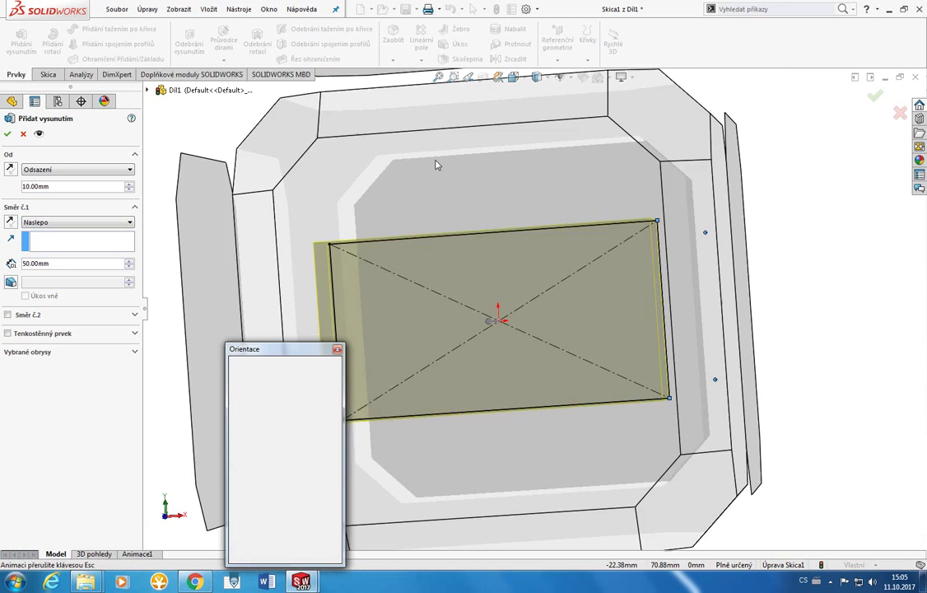
{"action": "left_click", "coordinate": [543, 326]}
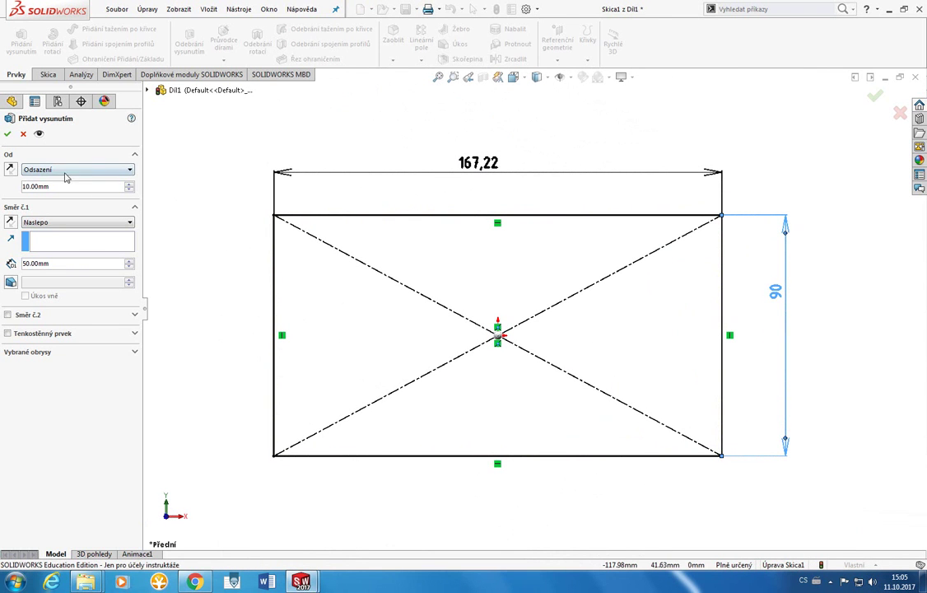
Set the extrusion to start from the sketch plane (Rovina skici), test its reversed direction, and complete the 50 mm blind block.
{"action": "left_click", "coordinate": [65, 173]}
{"action": "left_click", "coordinate": [54, 180]}
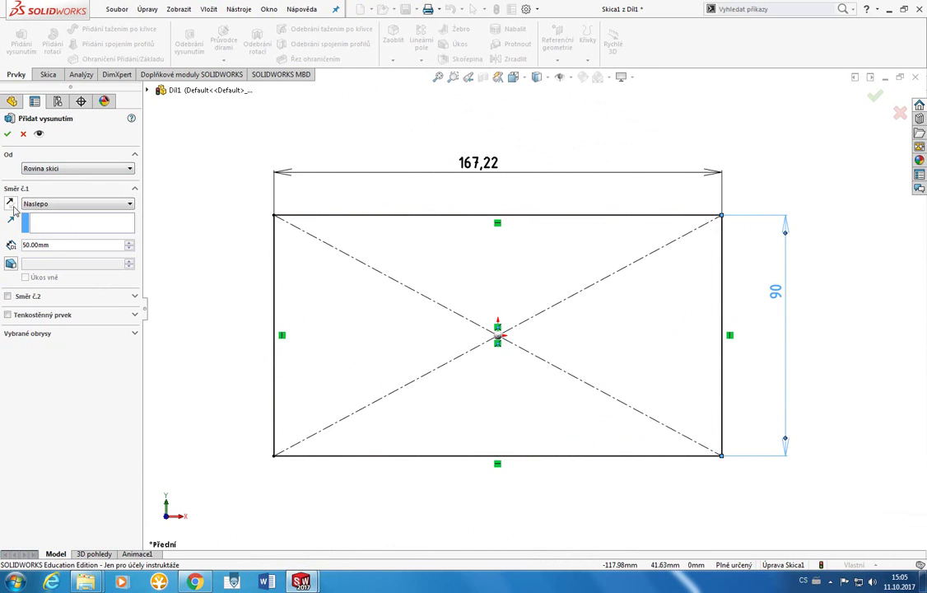
{"action": "middle_click_drag", "start_coordinate": [271, 242], "coordinate": [165, 239]}
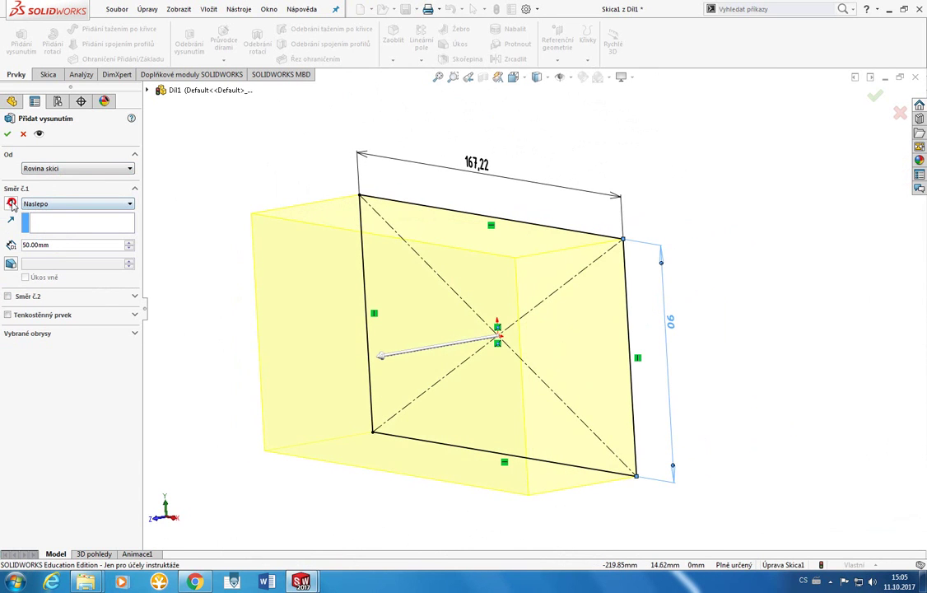
{"action": "left_click", "coordinate": [11, 203]}
{"action": "left_click", "coordinate": [10, 203]}
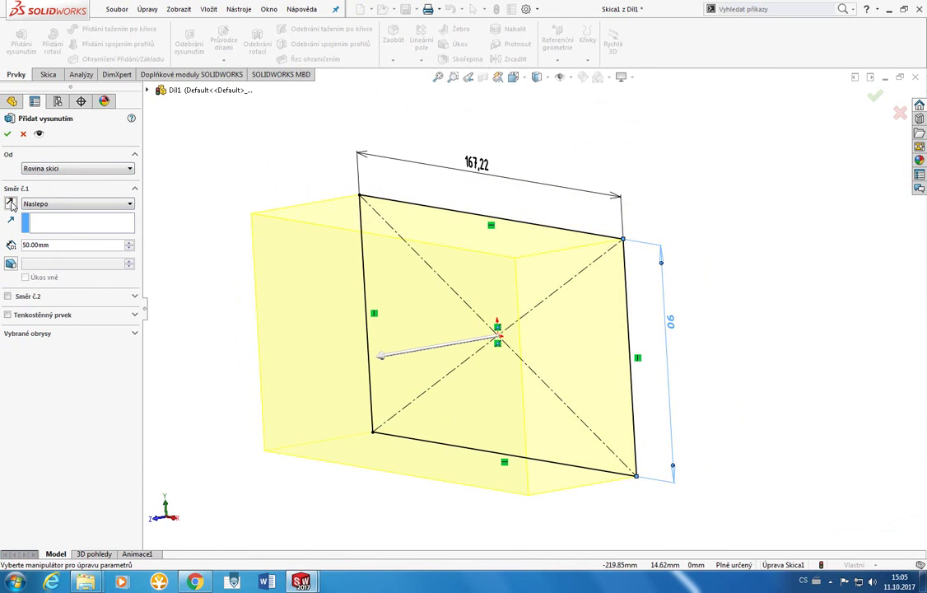
{"action": "middle_click_drag", "start_coordinate": [445, 212], "coordinate": [499, 194]}
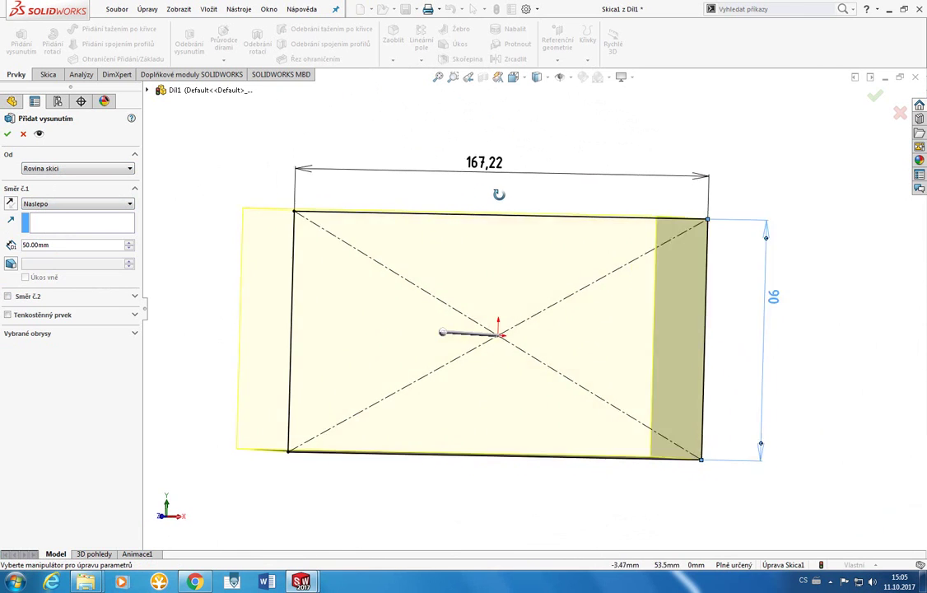
{"action": "left_click", "coordinate": [7, 133]}
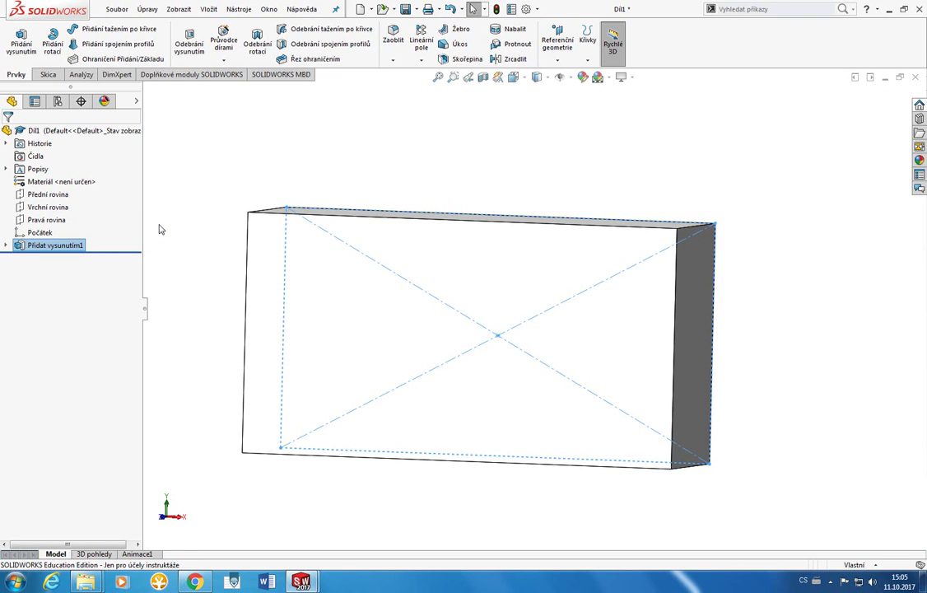
Start an extruded cut, open a sketch on the block's front face, and view that face head-on.
{"action": "key", "text": "space"}
{"action": "left_click", "coordinate": [403, 280]}
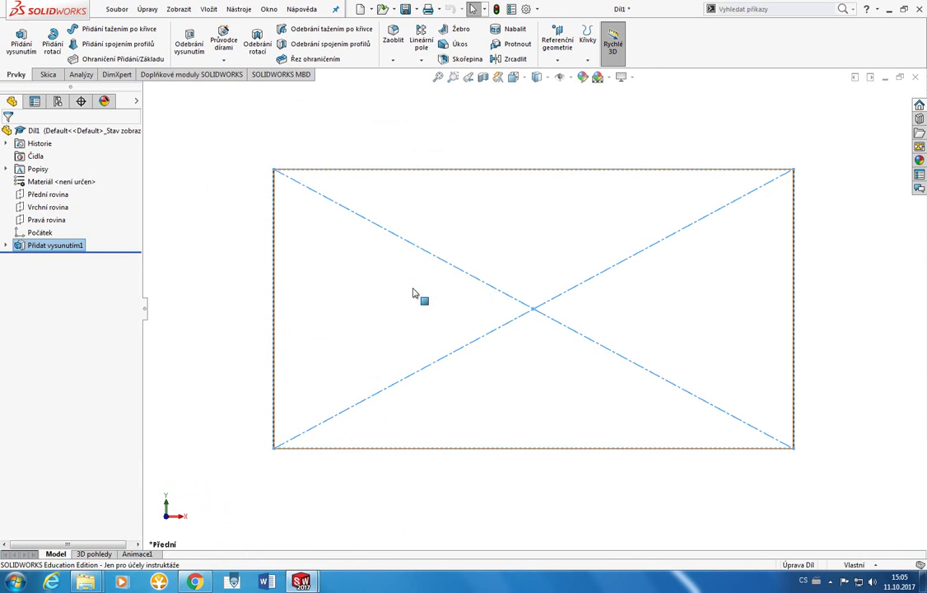
{"action": "left_click", "coordinate": [406, 155]}
{"action": "middle_click_drag", "start_coordinate": [572, 207], "coordinate": [550, 211]}
{"action": "mouse_move", "coordinate": [556, 153]}
{"action": "middle_mouse_down"}
{"action": "mouse_move", "coordinate": [549, 170]}
{"action": "mouse_move", "coordinate": [544, 163]}
{"action": "middle_mouse_up"}
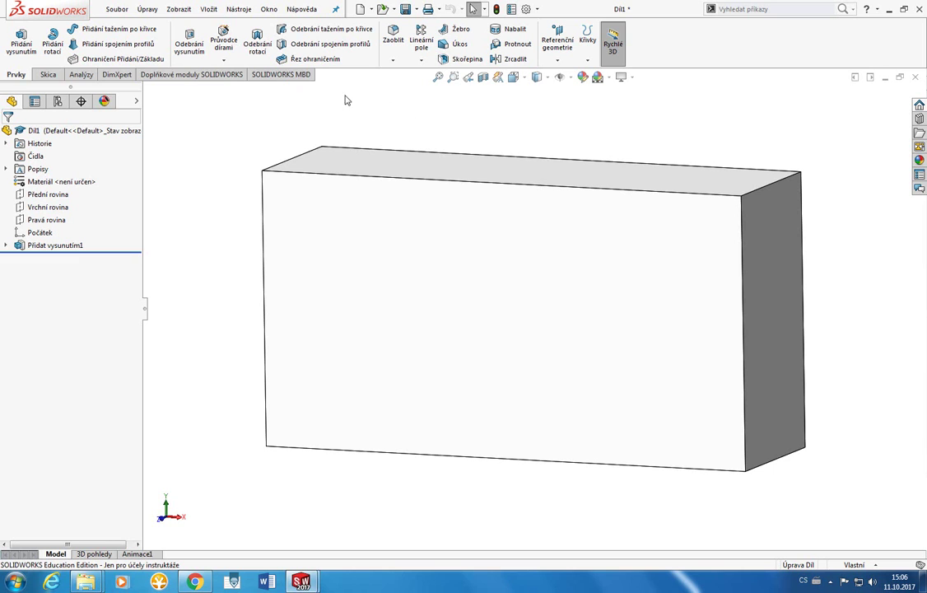
{"action": "left_click", "coordinate": [193, 50]}
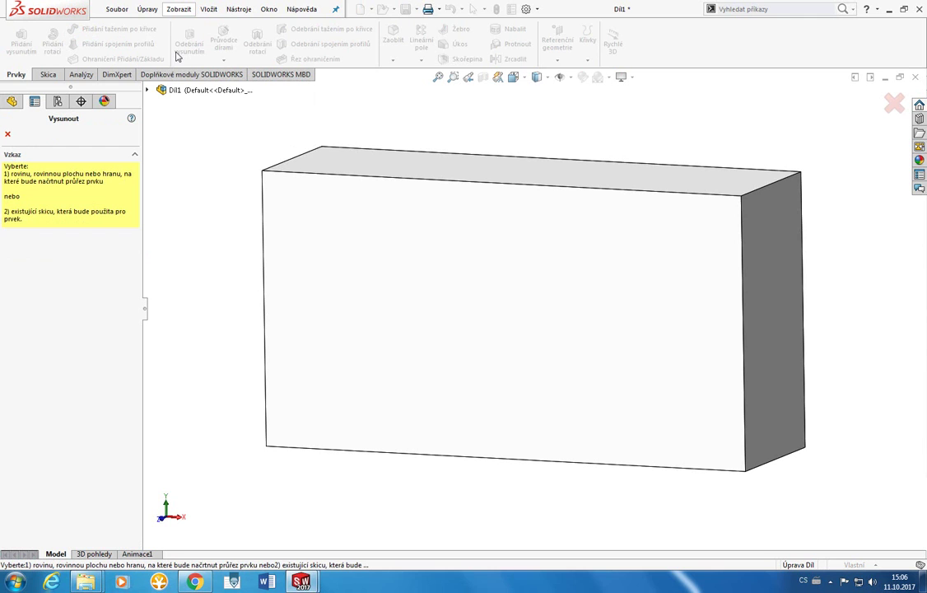
{"action": "left_click", "coordinate": [148, 90]}
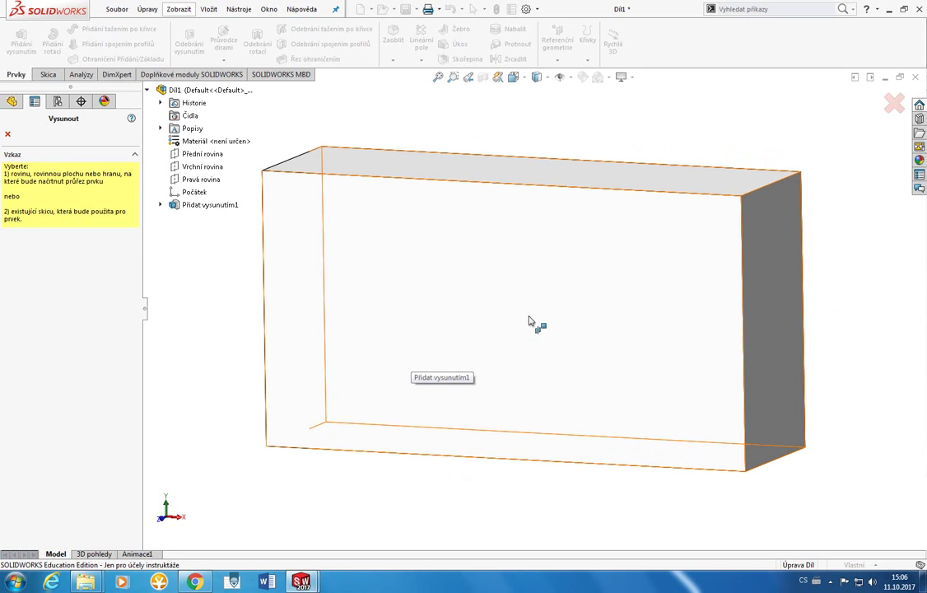
{"action": "left_click", "coordinate": [553, 297]}
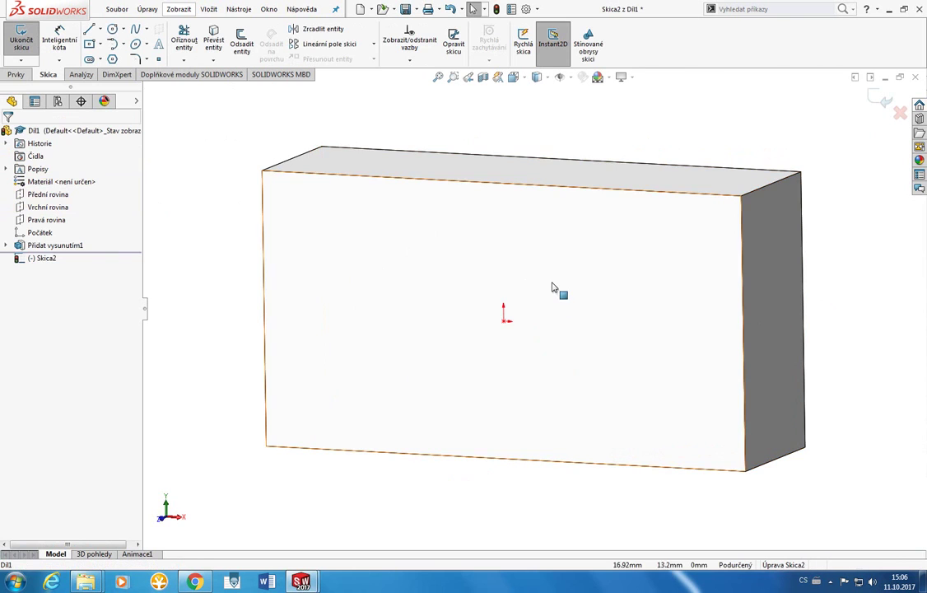
{"action": "mouse_move", "coordinate": [559, 279]}
{"action": "middle_mouse_down"}
{"action": "mouse_move", "coordinate": [470, 272]}
{"action": "mouse_move", "coordinate": [544, 270]}
{"action": "mouse_move", "coordinate": [576, 284]}
{"action": "middle_mouse_up"}
{"action": "key", "text": "space"}
{"action": "left_click", "coordinate": [551, 283]}
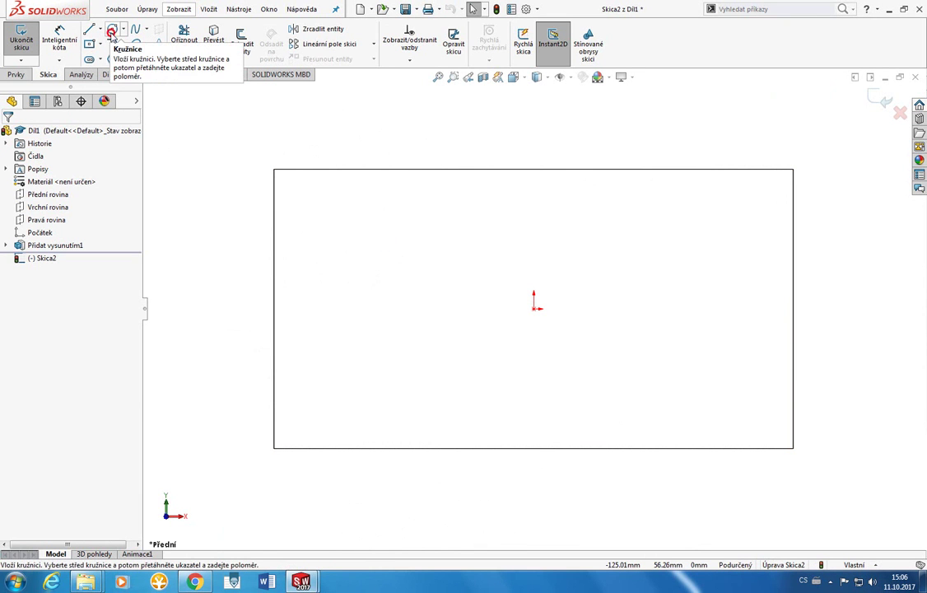
Sketch a circle centred on the origin on the block's front face and dimension its diameter to 60 mm.
{"action": "left_click", "coordinate": [111, 32]}
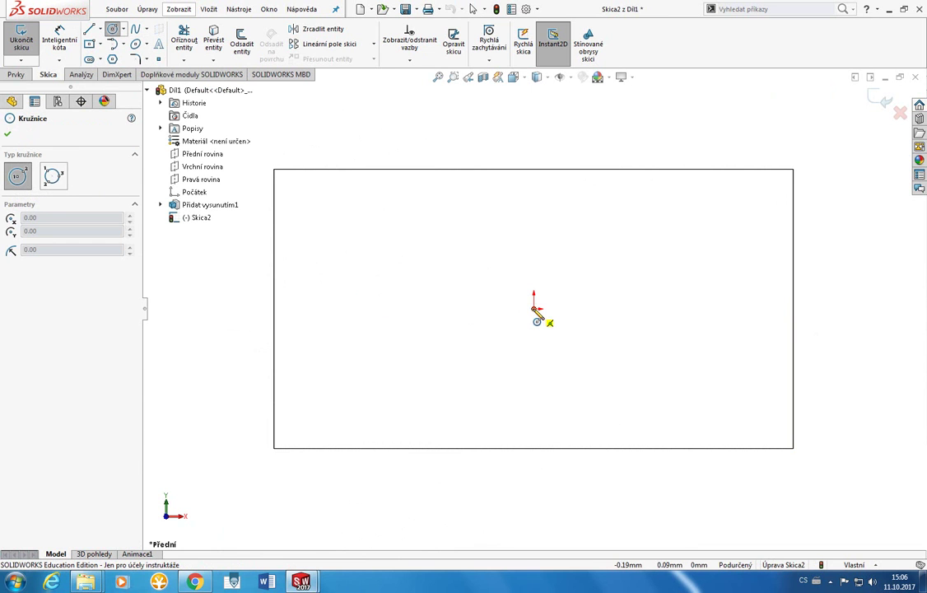
{"action": "left_click", "coordinate": [535, 310]}
{"action": "left_click", "coordinate": [614, 259]}
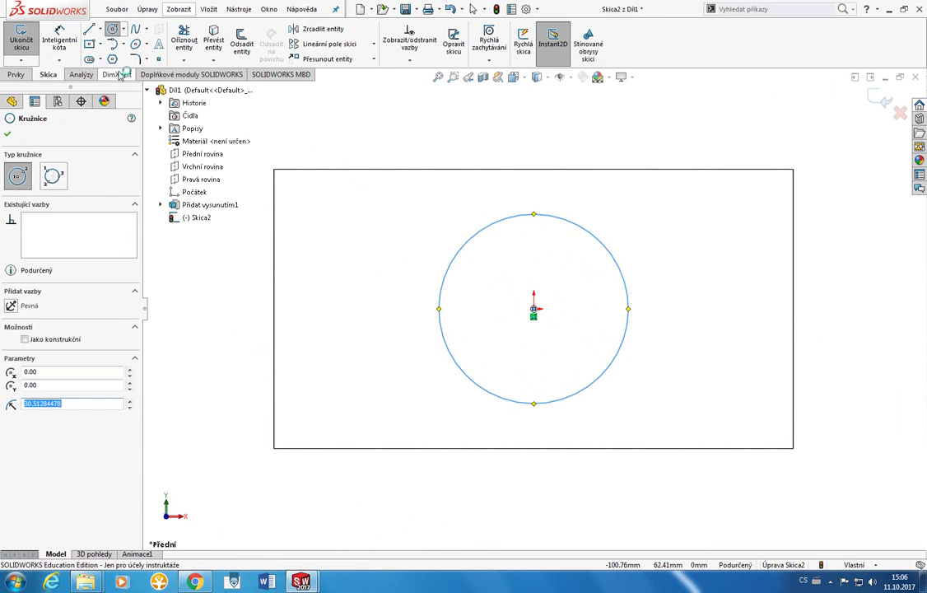
{"action": "left_click", "coordinate": [58, 37]}
{"action": "left_click", "coordinate": [604, 242]}
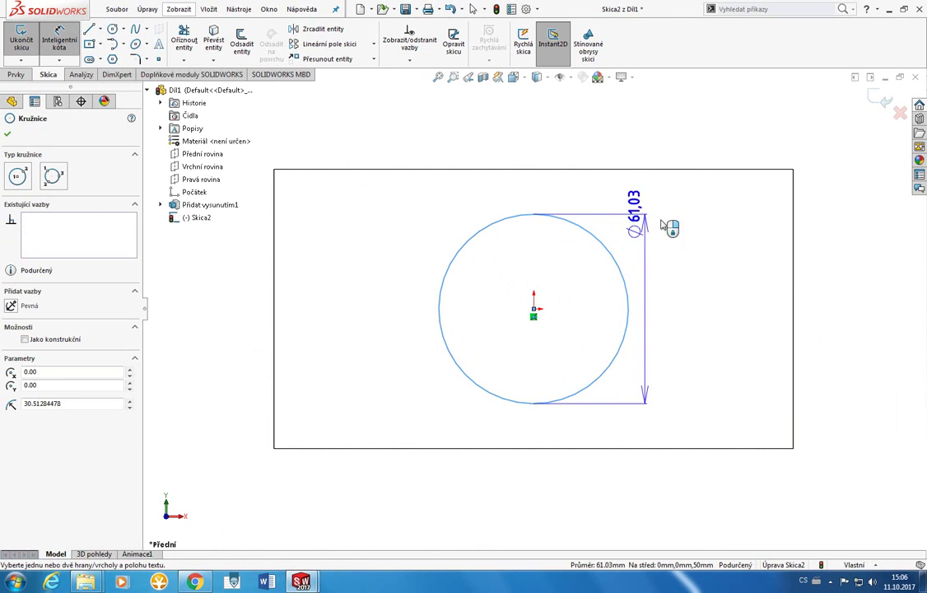
{"action": "left_click", "coordinate": [693, 271]}
{"action": "type", "text": "6"}
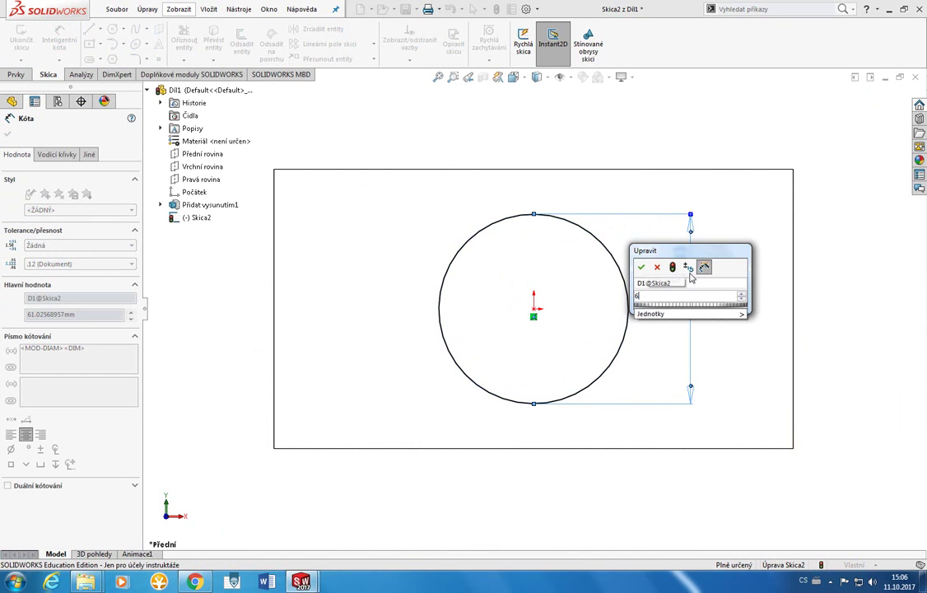
{"action": "type", "text": "0"}
{"action": "key", "text": "Return"}
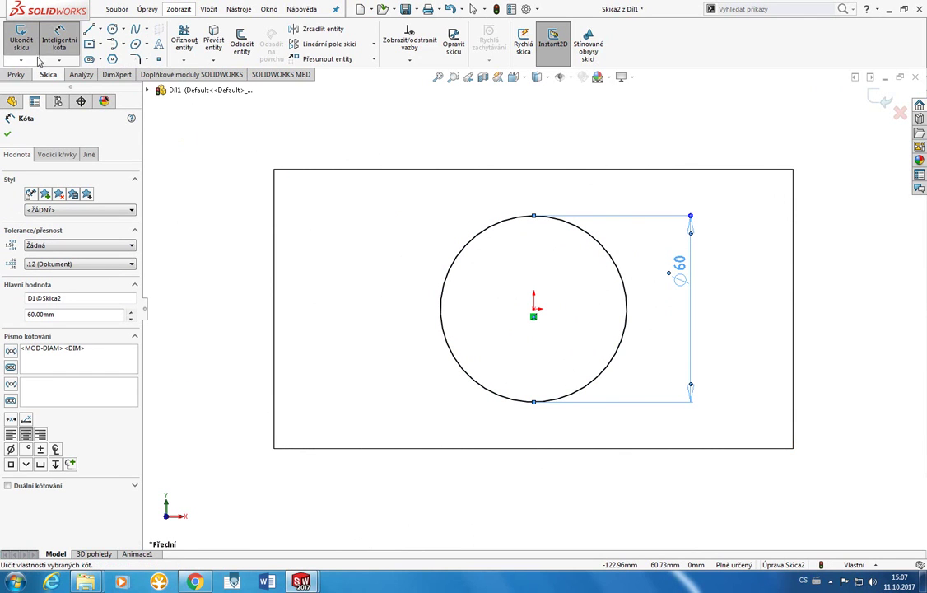
Start an extruded cut of the circle and preview it with the Po plochu end condition up to the block's back face.
{"action": "left_click", "coordinate": [16, 75]}
{"action": "left_click", "coordinate": [188, 41]}
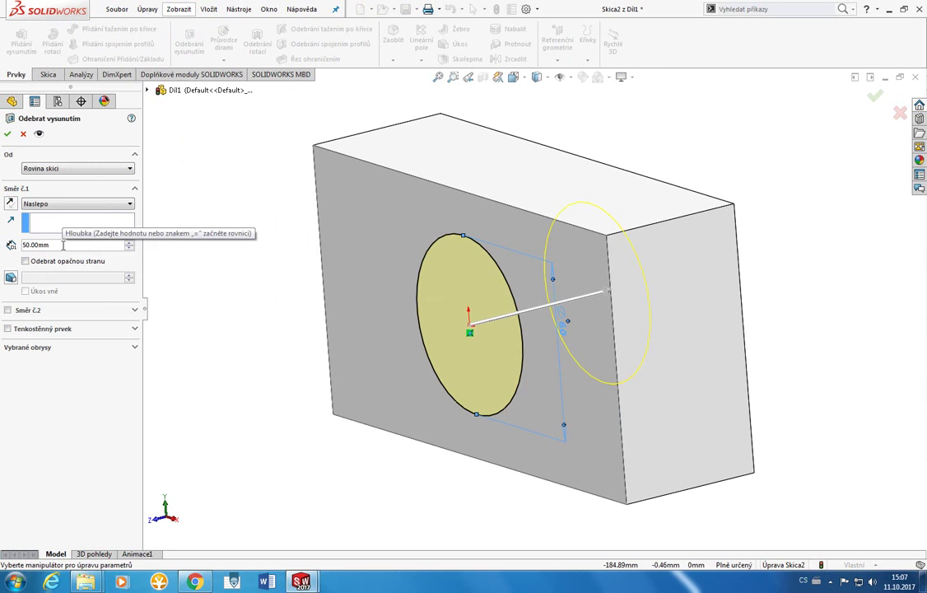
{"action": "left_click", "coordinate": [55, 204]}
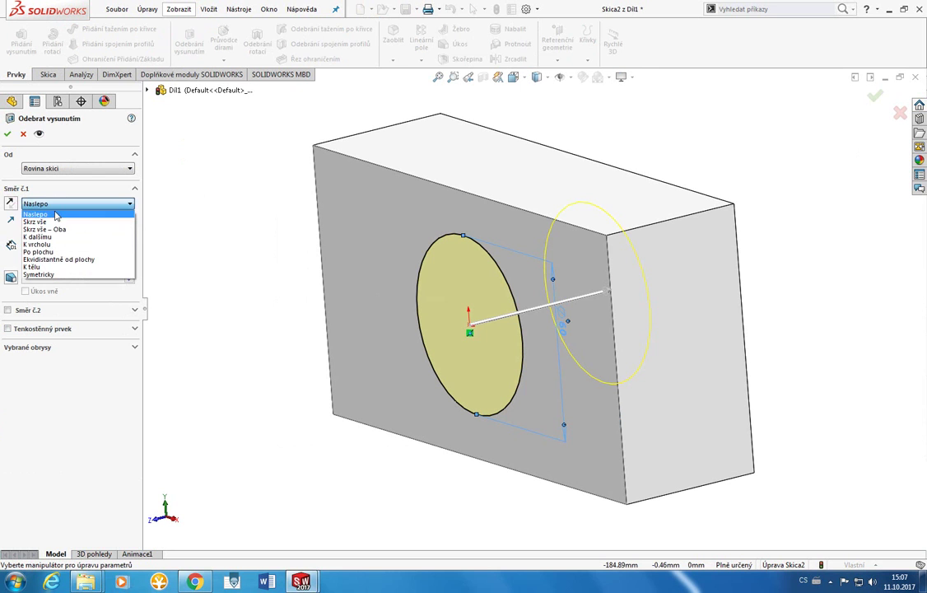
{"action": "left_click", "coordinate": [37, 251]}
{"action": "middle_click_drag", "start_coordinate": [659, 305], "coordinate": [590, 282]}
{"action": "left_click", "coordinate": [558, 273]}
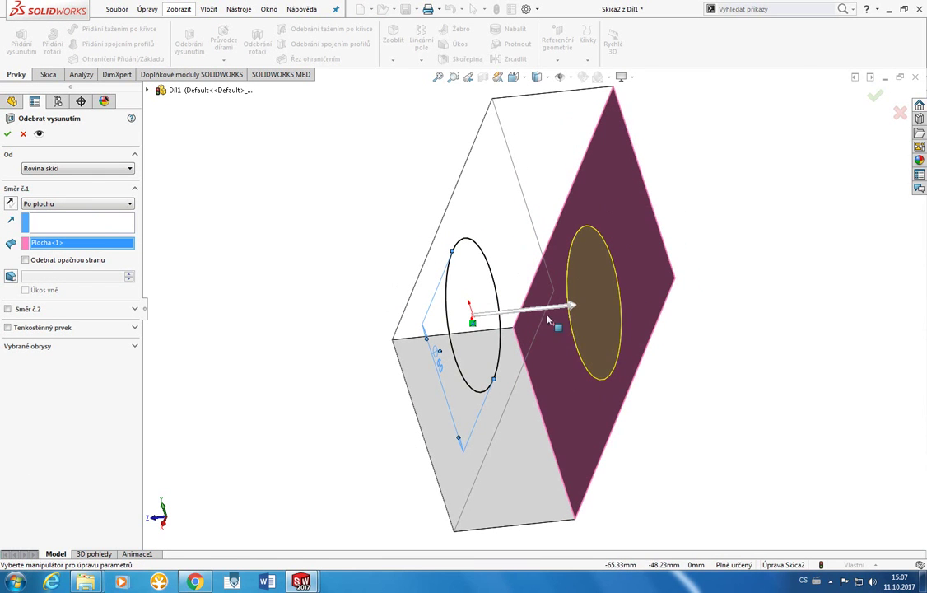
{"action": "middle_click_drag", "start_coordinate": [635, 231], "coordinate": [652, 244]}
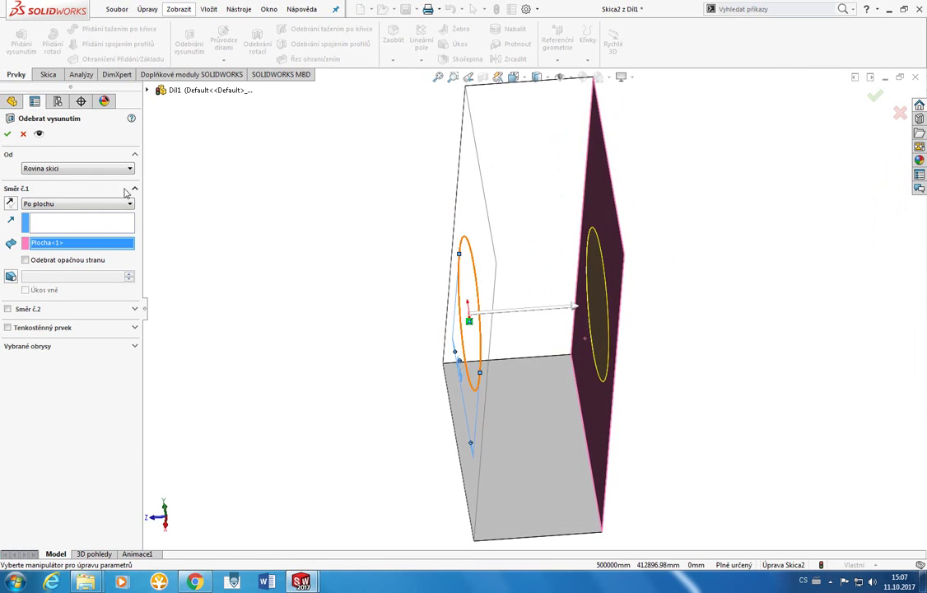
Switch the cut to Naslepo with a 10 mm depth, and extend it to 22 mm with the preview's depth handle.
{"action": "left_click", "coordinate": [98, 203]}
{"action": "left_click", "coordinate": [97, 215]}
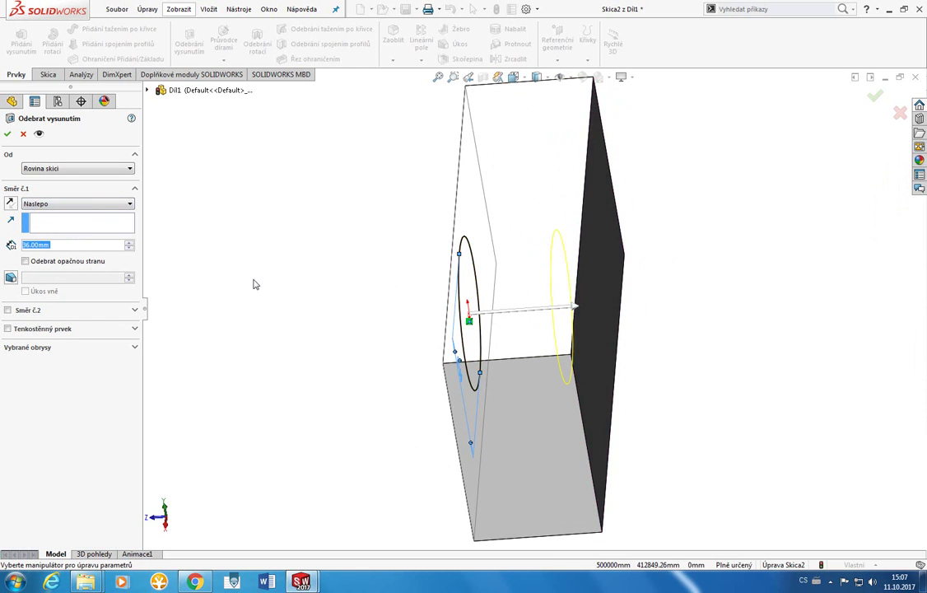
{"action": "middle_click_drag", "start_coordinate": [255, 284], "coordinate": [497, 339]}
{"action": "left_click_drag", "start_coordinate": [91, 245], "coordinate": [8, 244]}
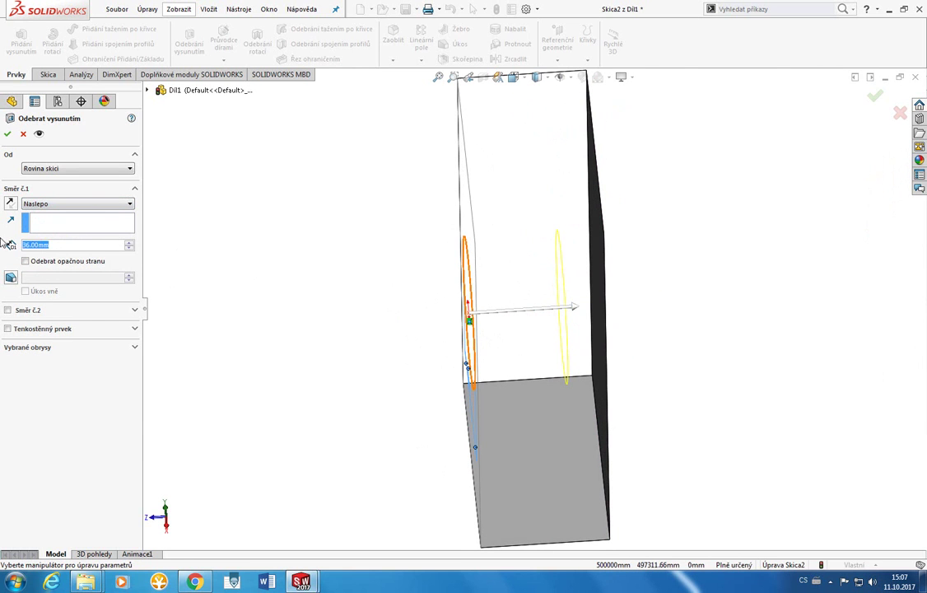
{"action": "type", "text": "10"}
{"action": "key", "text": "Return"}
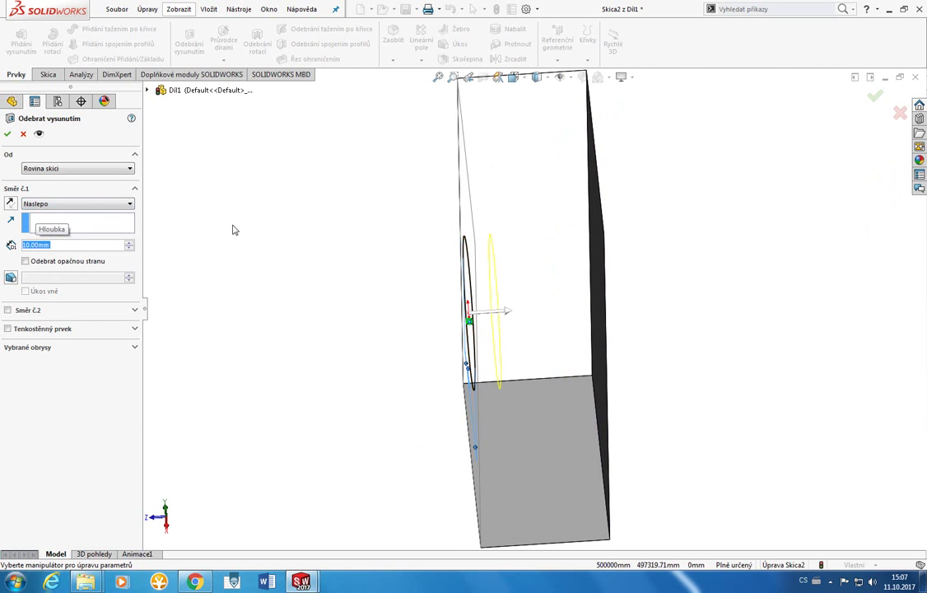
{"action": "mouse_move", "coordinate": [519, 318]}
{"action": "left_mouse_down"}
{"action": "mouse_move", "coordinate": [586, 313]}
{"action": "mouse_move", "coordinate": [586, 325]}
{"action": "mouse_move", "coordinate": [531, 320]}
{"action": "left_mouse_up"}
{"action": "middle_click_drag", "start_coordinate": [452, 284], "coordinate": [207, 220]}
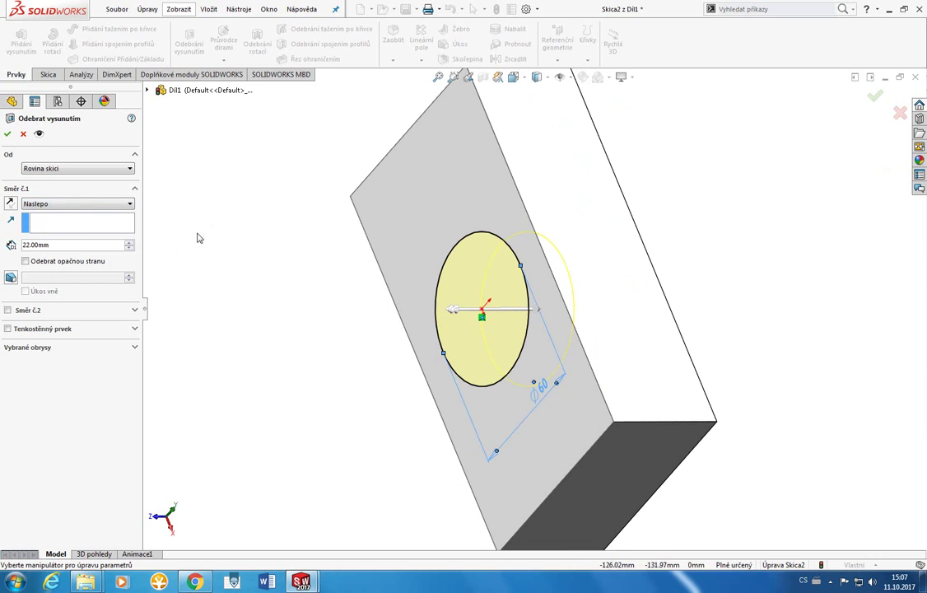
{"action": "left_click", "coordinate": [74, 204]}
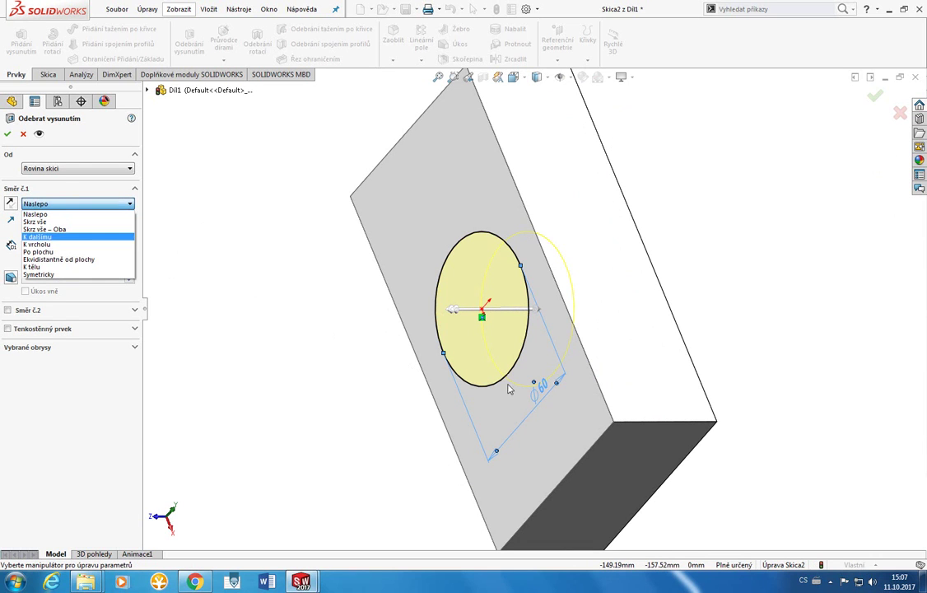
{"action": "left_click", "coordinate": [831, 581]}
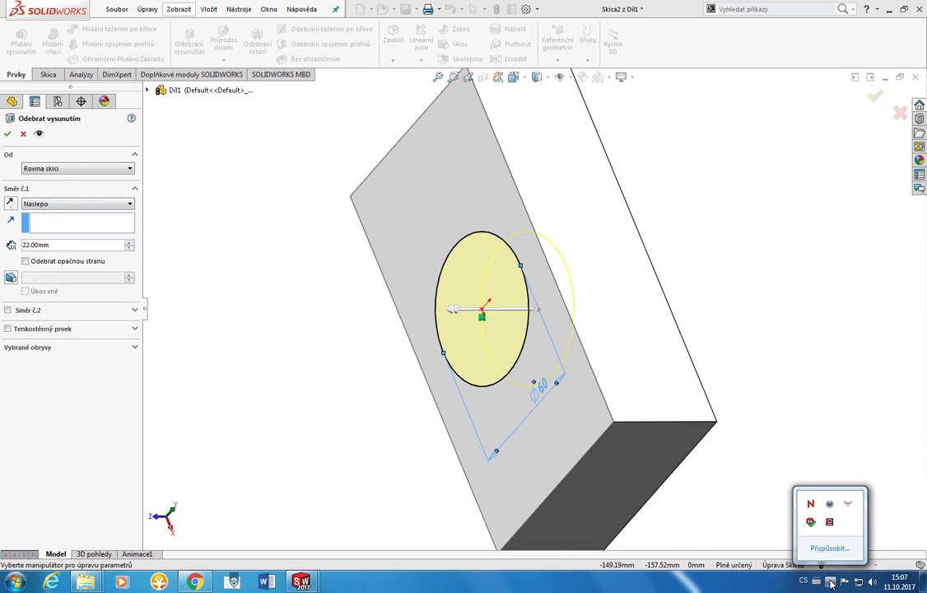
{"action": "left_click", "coordinate": [796, 555]}
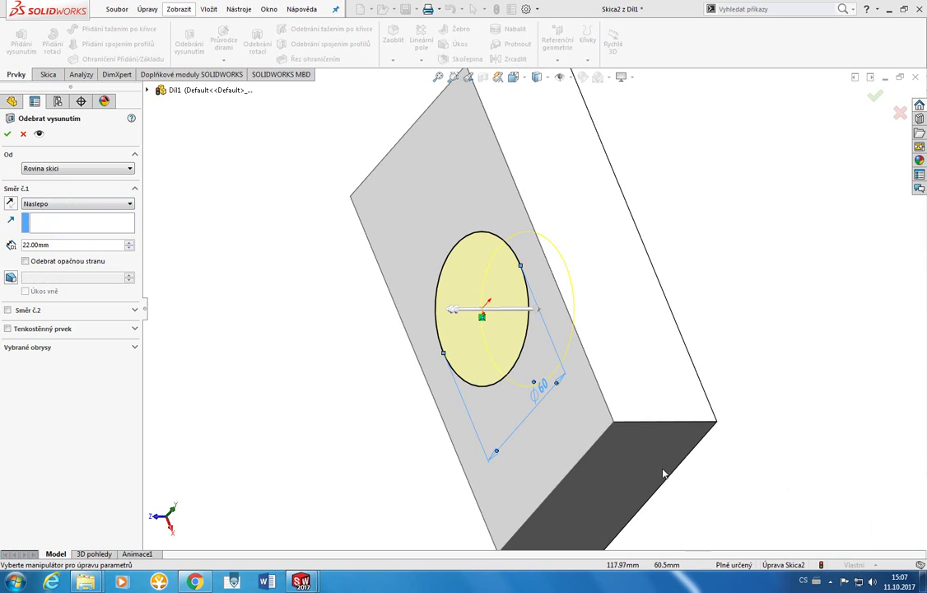
Cut the 60 mm circle through the whole block using the Skrz vše – Oba end condition.
{"action": "left_click", "coordinate": [108, 204]}
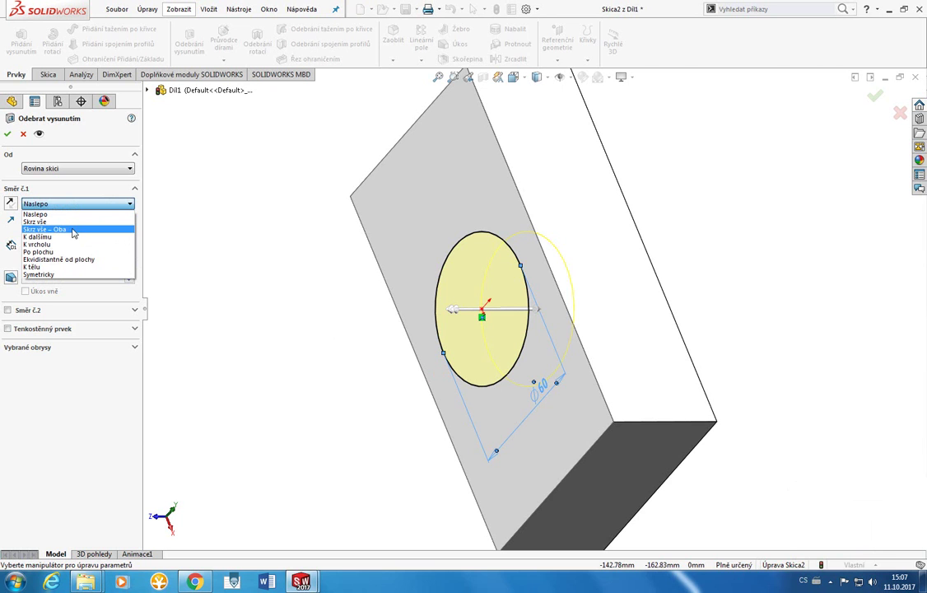
{"action": "left_click", "coordinate": [70, 229]}
{"action": "middle_click_drag", "start_coordinate": [461, 346], "coordinate": [438, 317]}
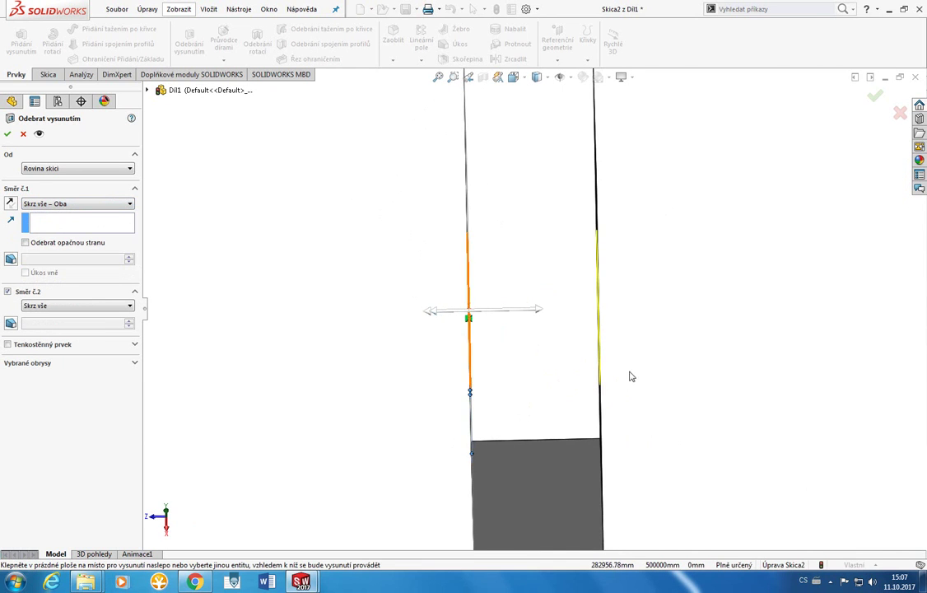
{"action": "middle_click_drag", "start_coordinate": [629, 375], "coordinate": [672, 252]}
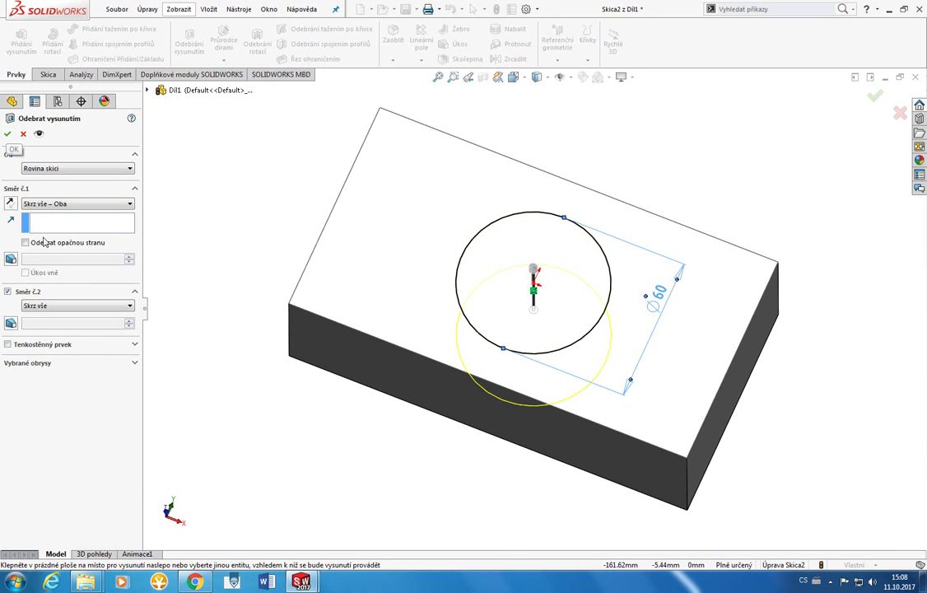
{"action": "left_click", "coordinate": [8, 133]}
{"action": "middle_click_drag", "start_coordinate": [520, 350], "coordinate": [308, 190]}
{"action": "mouse_move", "coordinate": [539, 278]}
{"action": "middle_mouse_down"}
{"action": "mouse_move", "coordinate": [491, 308]}
{"action": "mouse_move", "coordinate": [505, 325]}
{"action": "mouse_move", "coordinate": [448, 242]}
{"action": "mouse_move", "coordinate": [378, 236]}
{"action": "mouse_move", "coordinate": [253, 189]}
{"action": "mouse_move", "coordinate": [285, 147]}
{"action": "mouse_move", "coordinate": [285, 203]}
{"action": "mouse_move", "coordinate": [269, 215]}
{"action": "middle_mouse_up"}
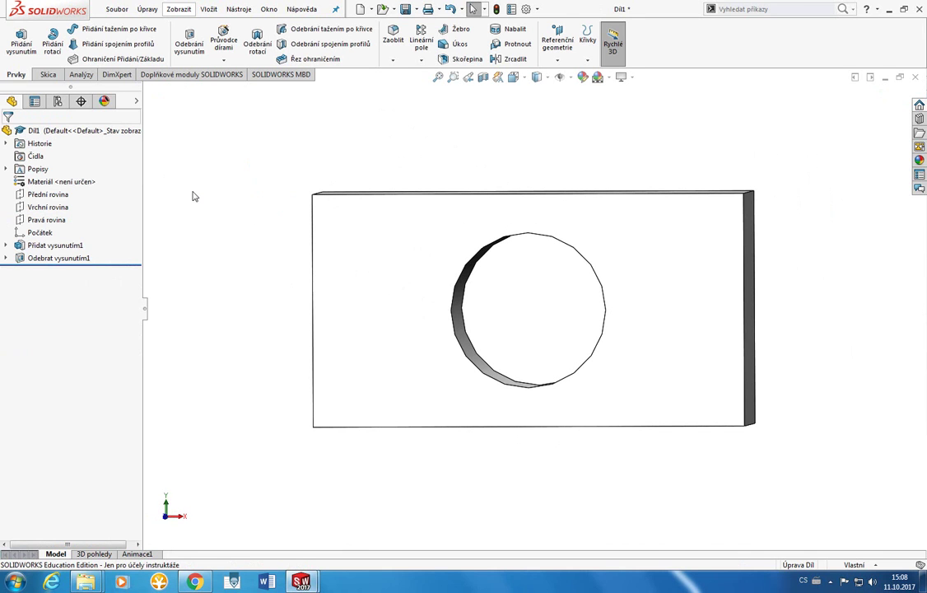
{"action": "middle_click_drag", "start_coordinate": [238, 213], "coordinate": [250, 200]}
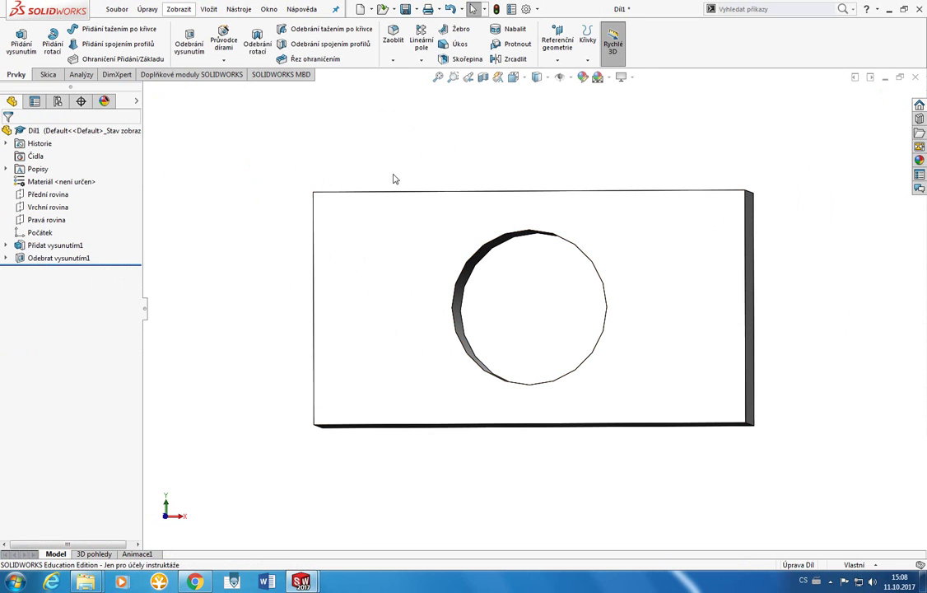
{"action": "middle_click_drag", "start_coordinate": [393, 175], "coordinate": [425, 122]}
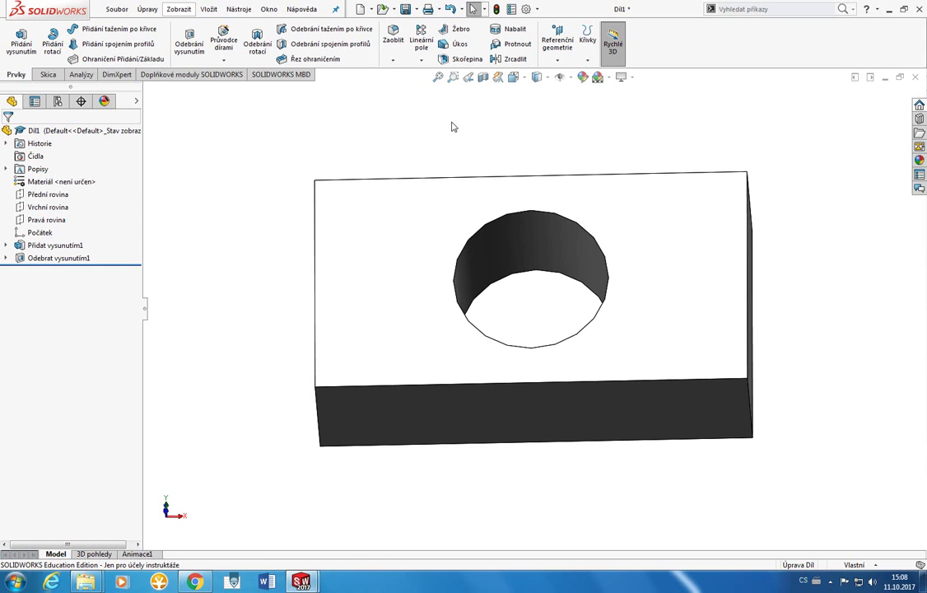
Start a fillet on the block and try the full round fillet type.
{"action": "left_click", "coordinate": [394, 63]}
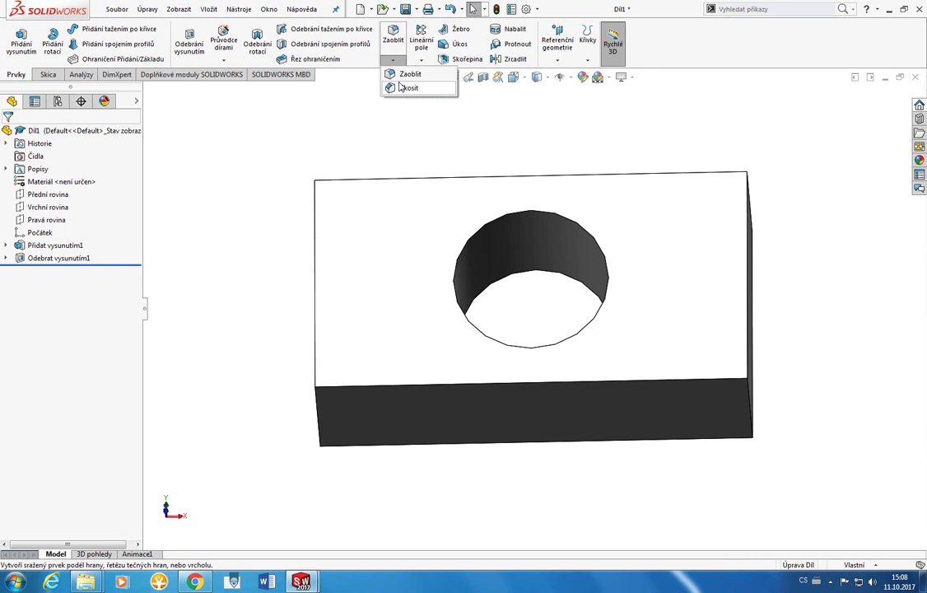
{"action": "left_click", "coordinate": [400, 75]}
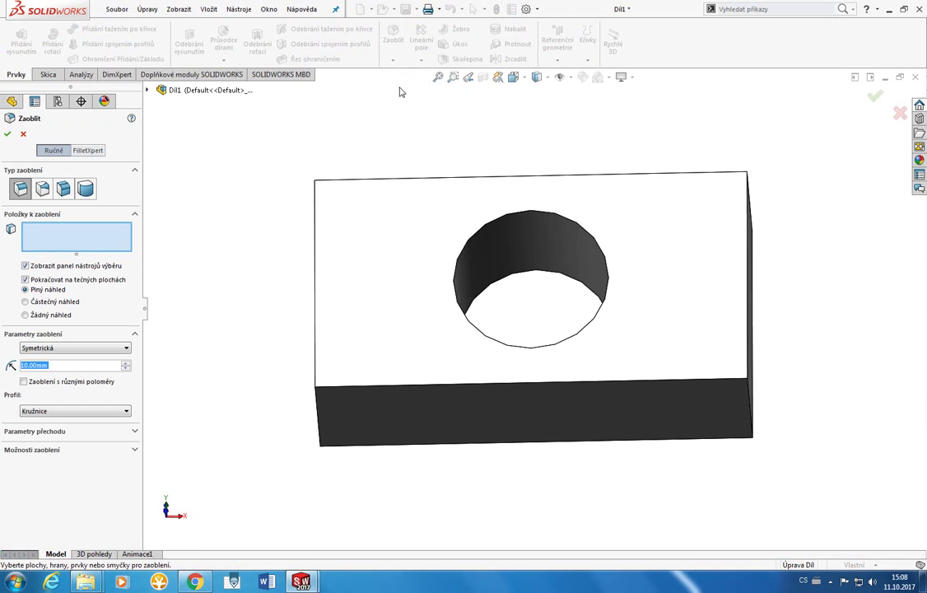
{"action": "middle_click_drag", "start_coordinate": [331, 222], "coordinate": [311, 182]}
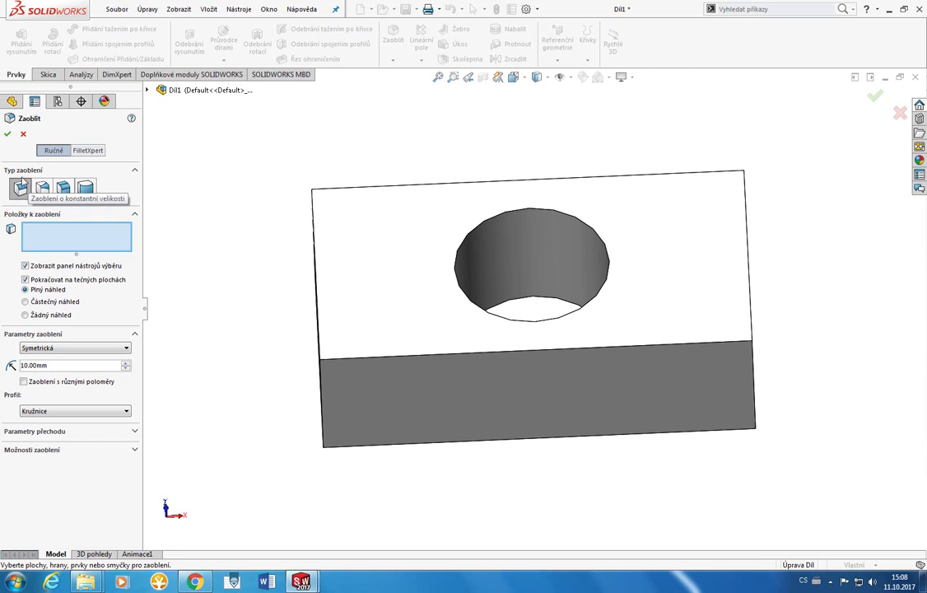
{"action": "left_click", "coordinate": [85, 188]}
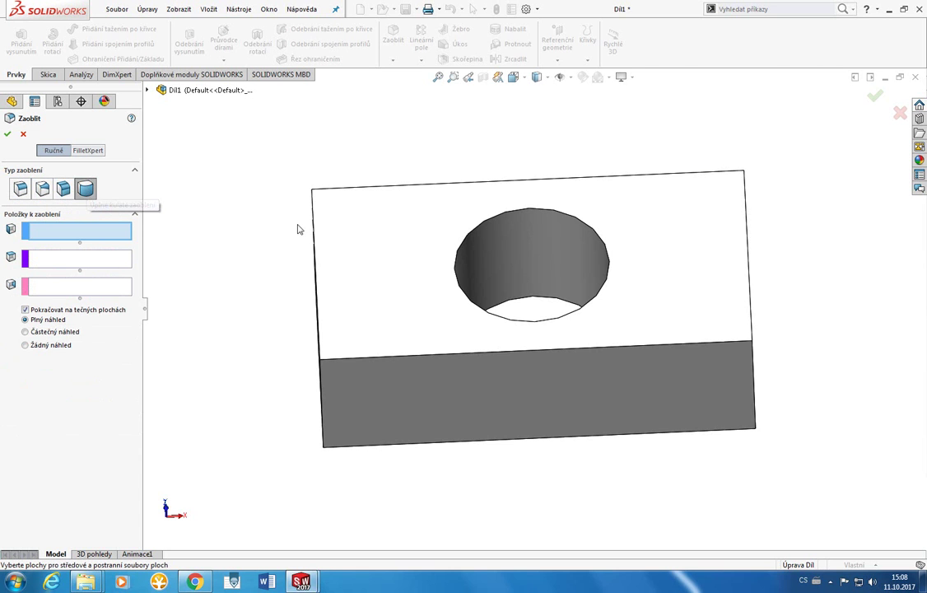
{"action": "middle_click_drag", "start_coordinate": [435, 253], "coordinate": [539, 359]}
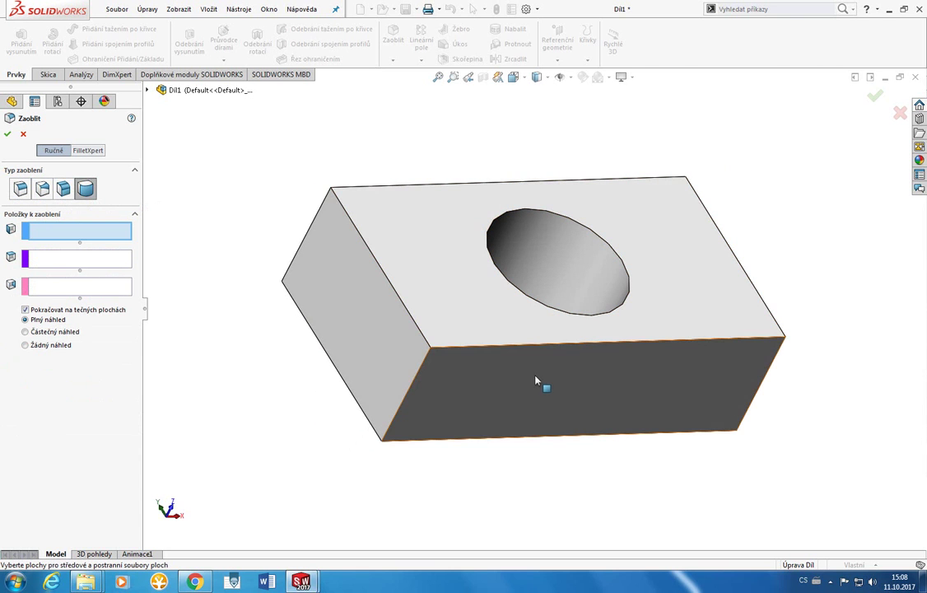
{"action": "middle_click_drag", "start_coordinate": [451, 238], "coordinate": [453, 259]}
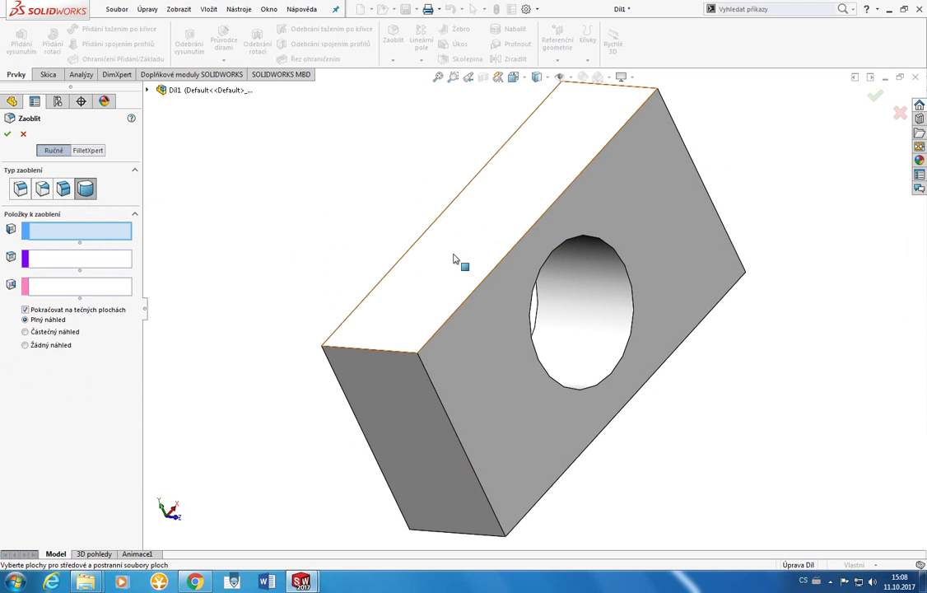
{"action": "middle_click_drag", "start_coordinate": [554, 445], "coordinate": [435, 219]}
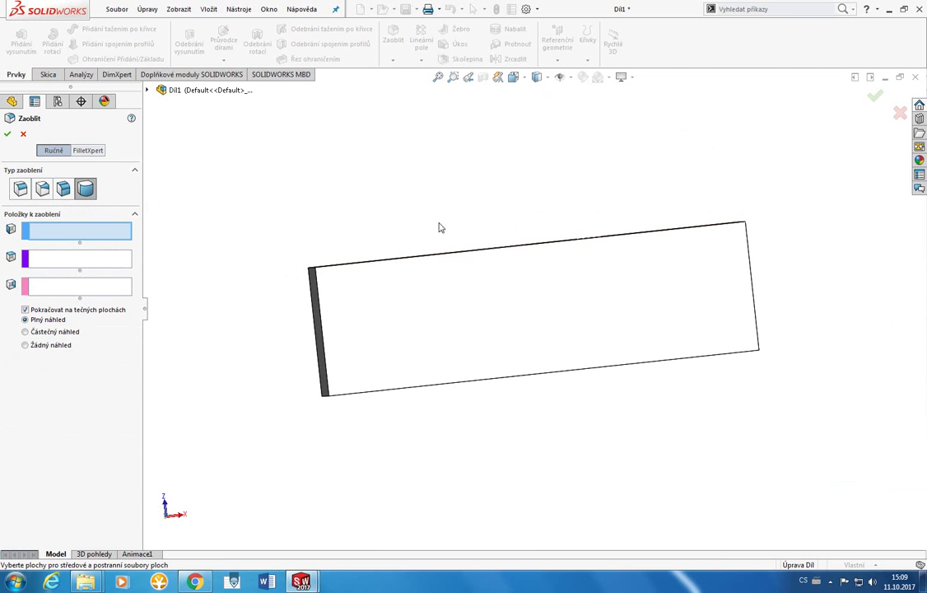
Set the fillet type to constant size and select the left short edge of the block's front face.
{"action": "left_click", "coordinate": [20, 189]}
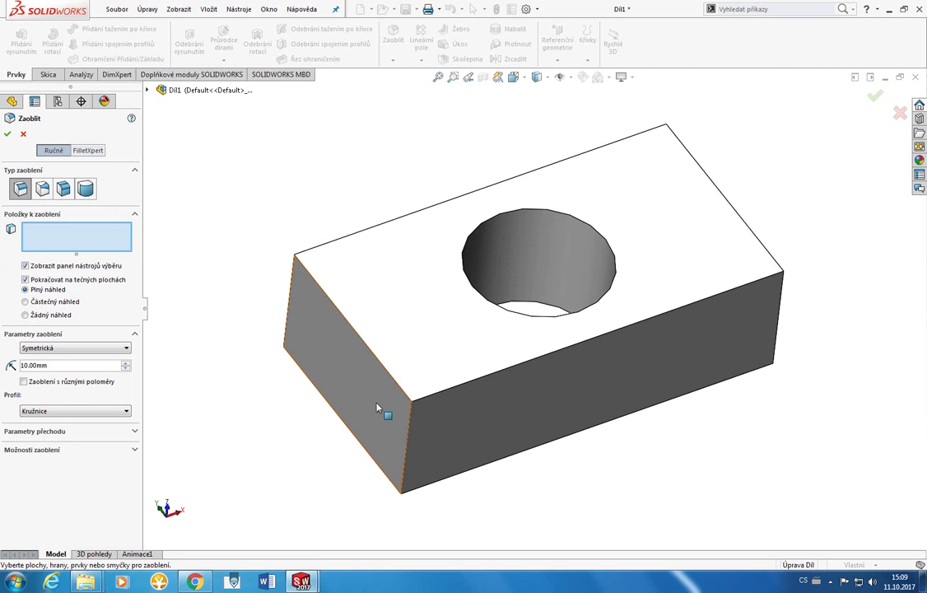
{"action": "left_click", "coordinate": [375, 359]}
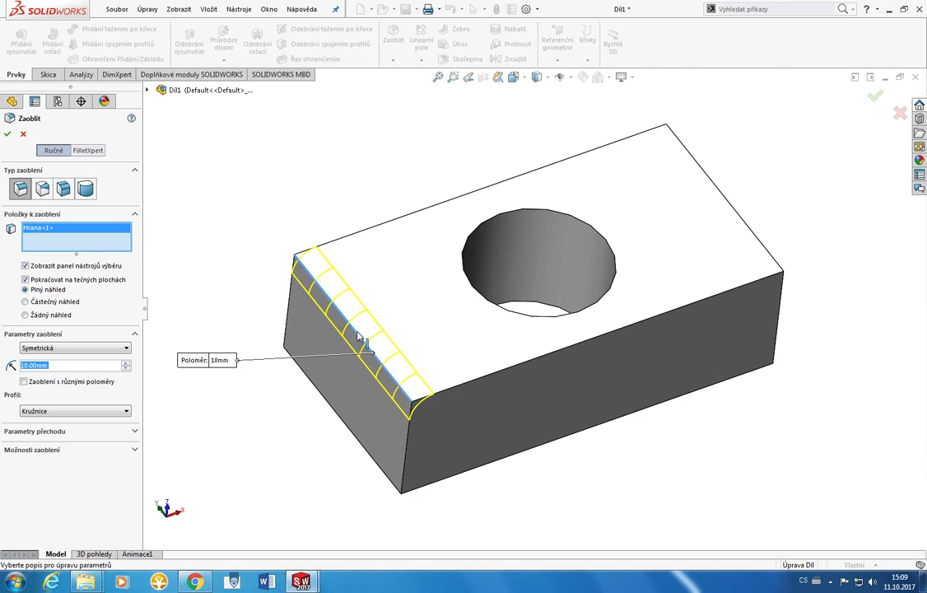
{"action": "middle_click_drag", "start_coordinate": [360, 338], "coordinate": [290, 271]}
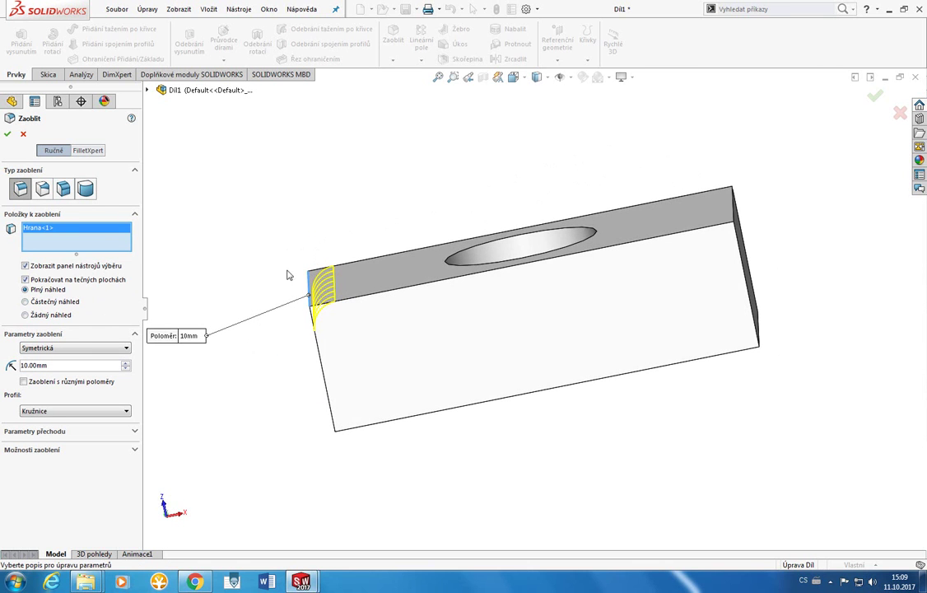
Try the Žádný náhled and Částečný náhled fillet preview modes and return to Plný náhled.
{"action": "left_click", "coordinate": [26, 314]}
{"action": "left_click", "coordinate": [51, 301]}
{"action": "left_click", "coordinate": [47, 313]}
{"action": "left_click", "coordinate": [53, 290]}
{"action": "middle_click_drag", "start_coordinate": [275, 358], "coordinate": [306, 387]}
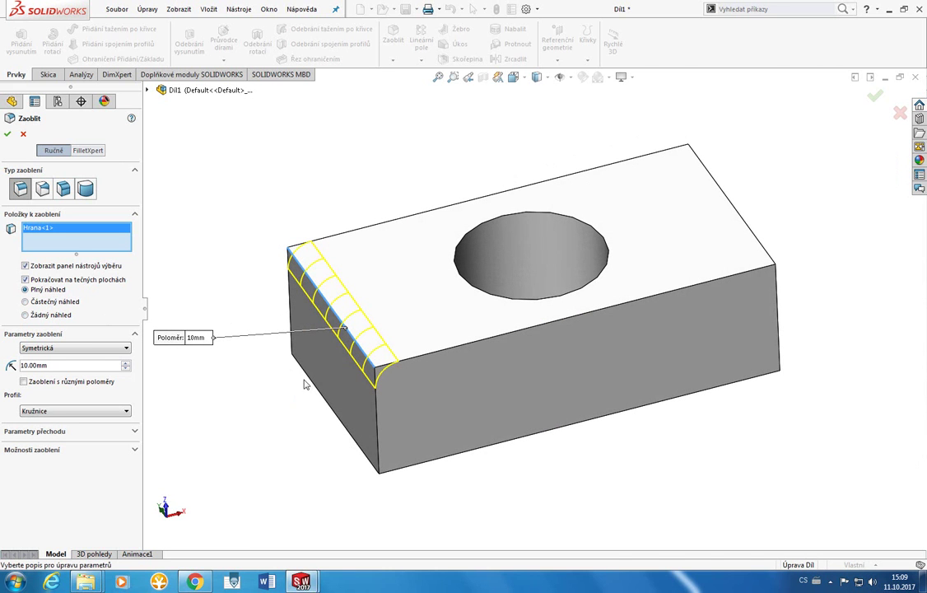
Preview the edge fillet with radii of 20, 40, 50, 70 and 100 mm in turn.
{"action": "left_click_drag", "start_coordinate": [60, 368], "coordinate": [2, 365]}
{"action": "type", "text": "20"}
{"action": "key", "text": "Return"}
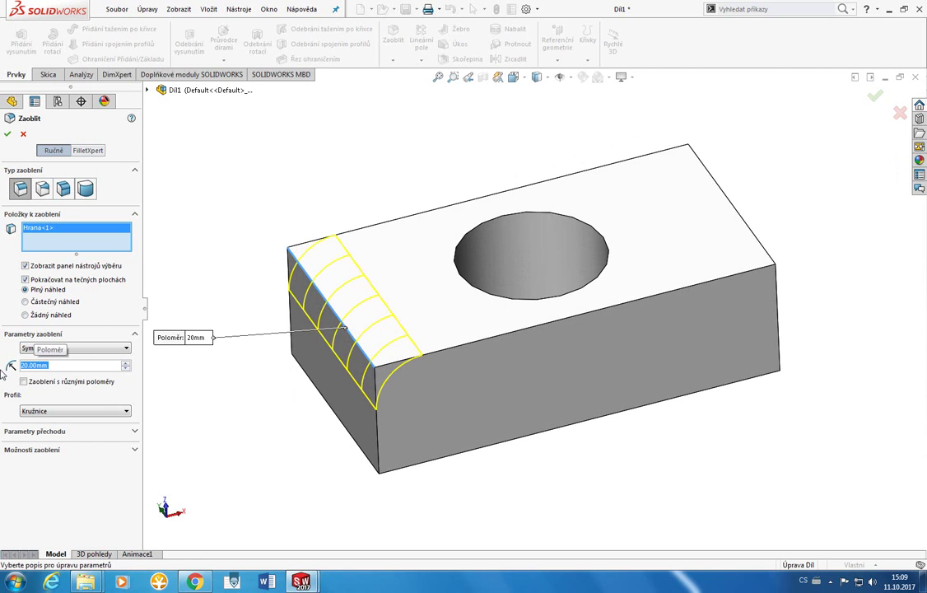
{"action": "type", "text": "40"}
{"action": "key", "text": "Return"}
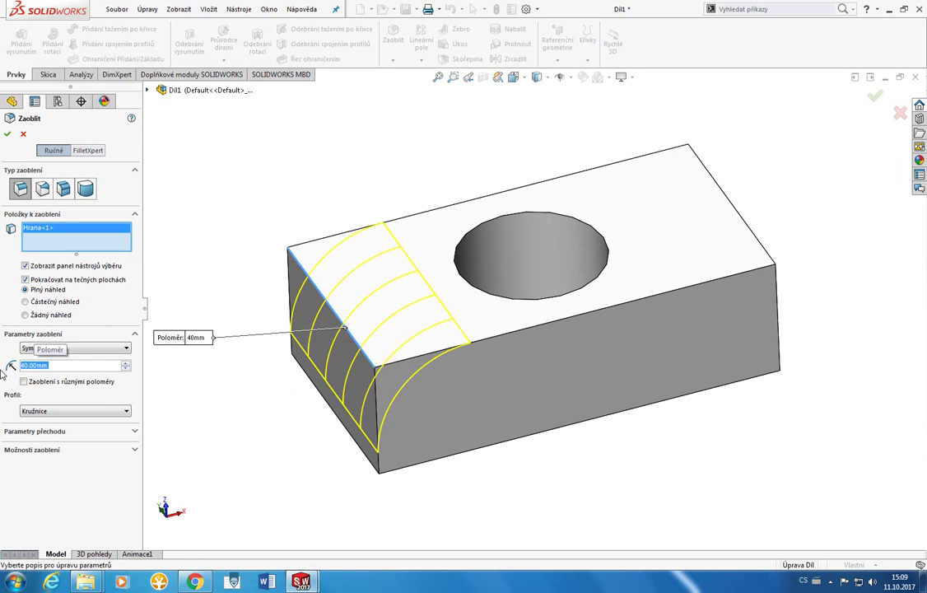
{"action": "type", "text": "50"}
{"action": "key", "text": "Return"}
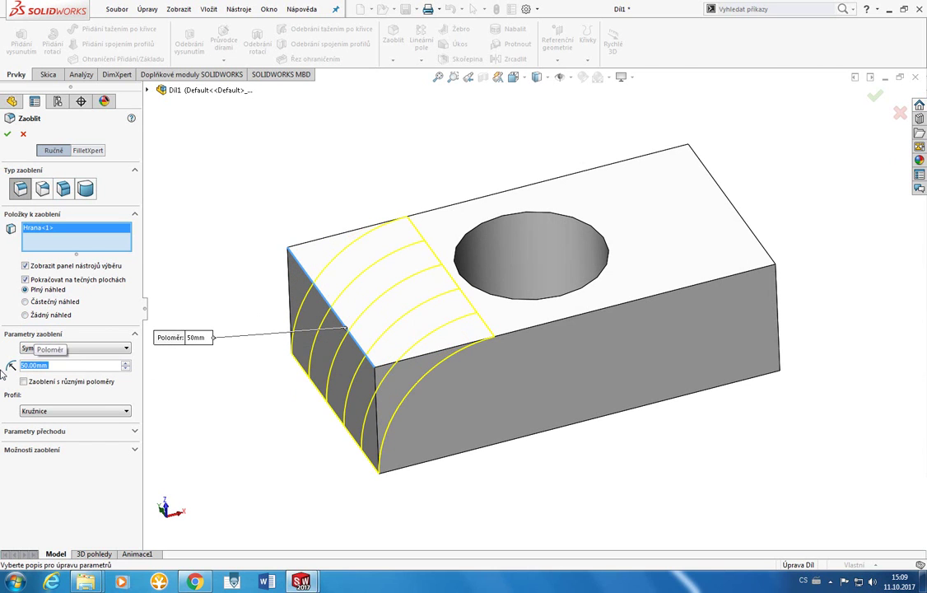
{"action": "type", "text": "70"}
{"action": "key", "text": "Return"}
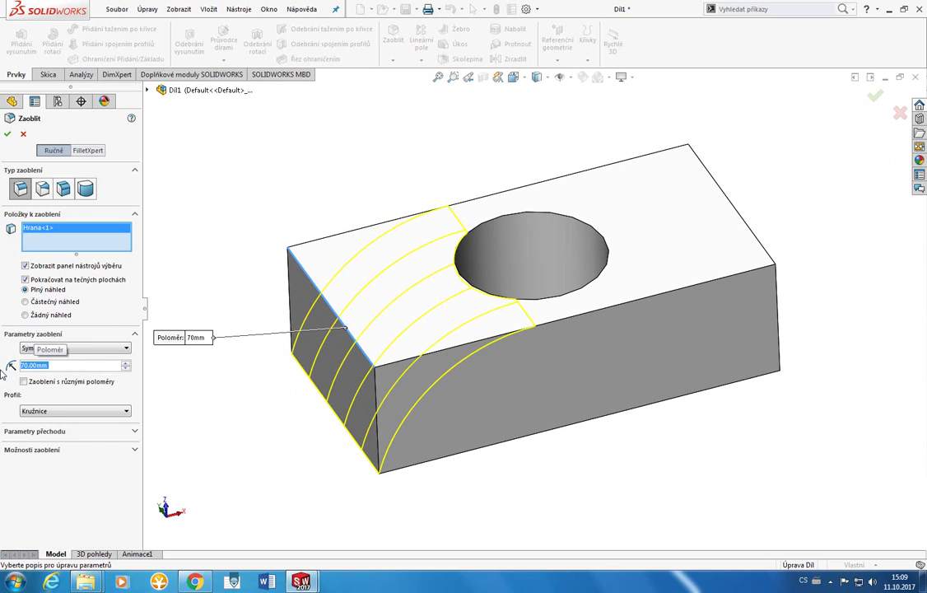
{"action": "type", "text": "100"}
{"action": "key", "text": "Return"}
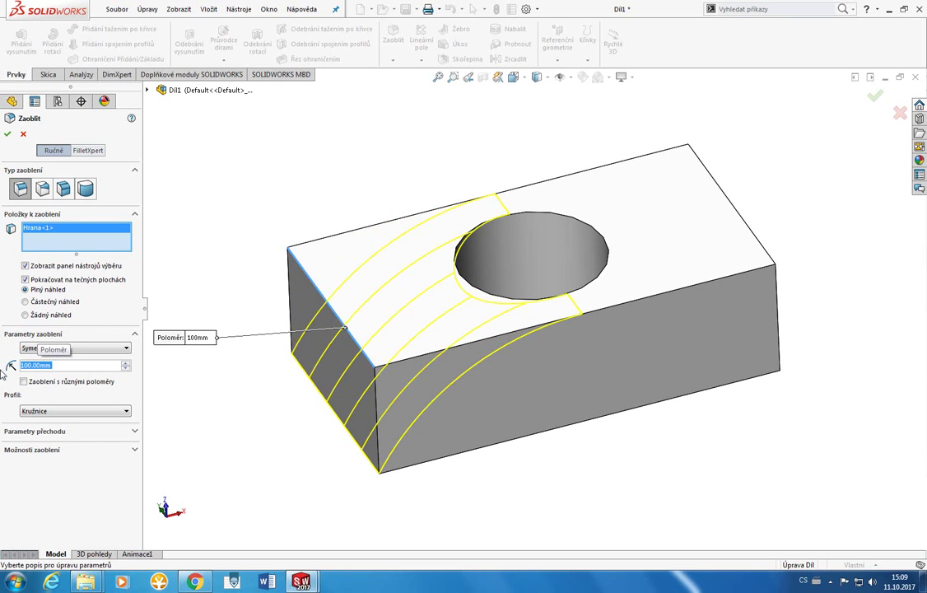
Try extreme fillet radii of 1000 mm and 2200000 mm on the selected edge.
{"action": "type", "text": "1000"}
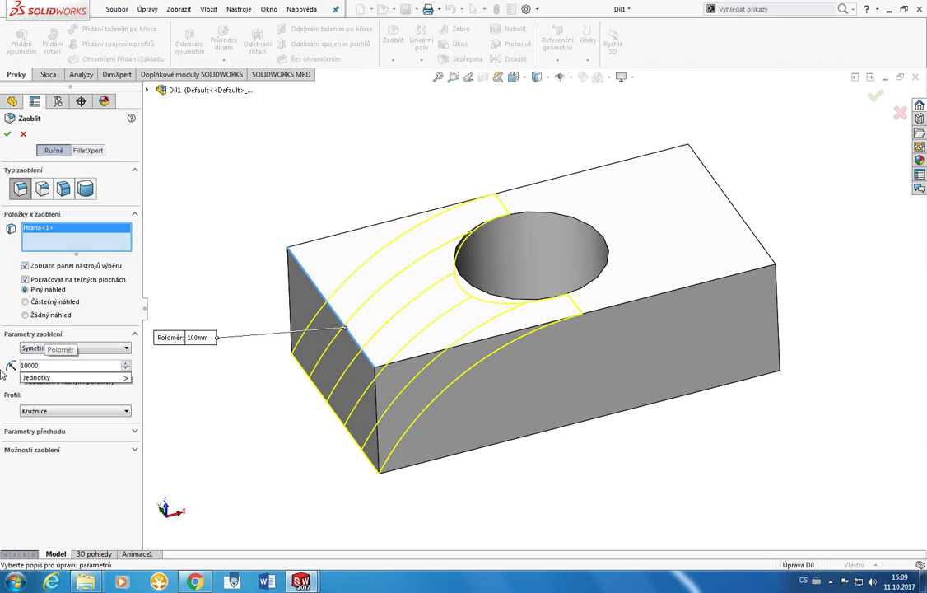
{"action": "key", "text": "Return"}
{"action": "key", "text": "BackSpace"}
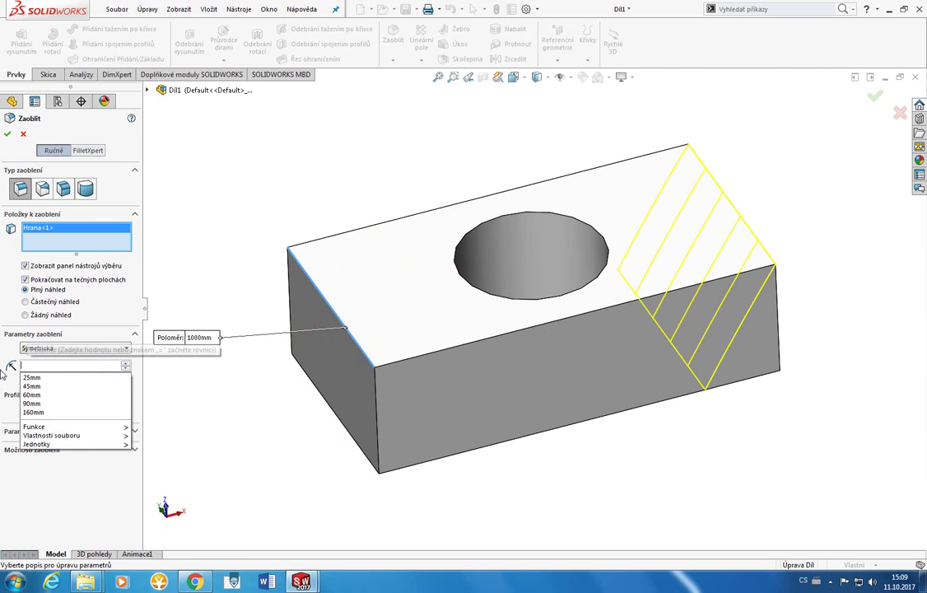
{"action": "type", "text": "2200000"}
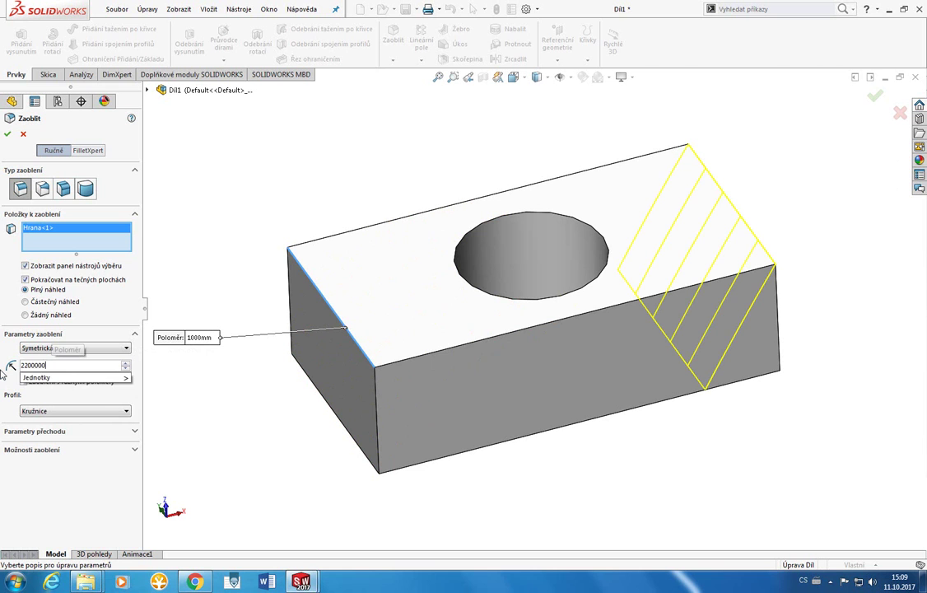
{"action": "key", "text": "Return"}
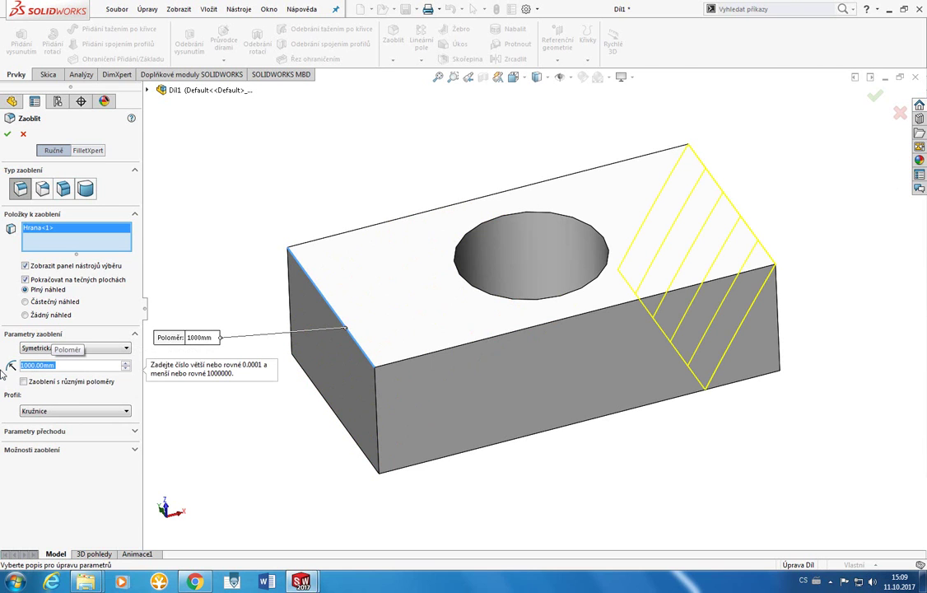
Set the fillet radius to 10 mm, add the front face's other three outer edges, and create the fillet.
{"action": "key", "text": "BackSpace"}
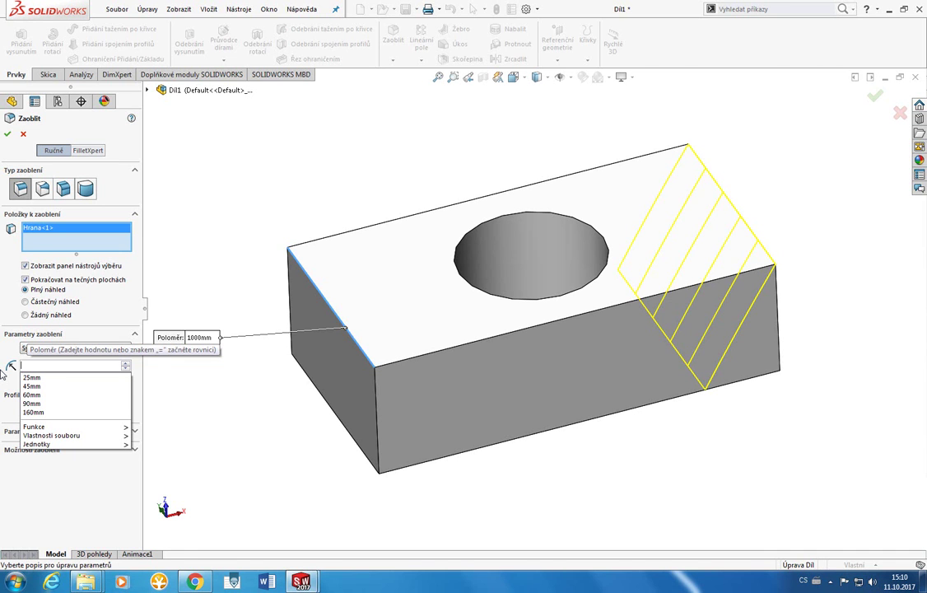
{"action": "type", "text": "10"}
{"action": "key", "text": "Return"}
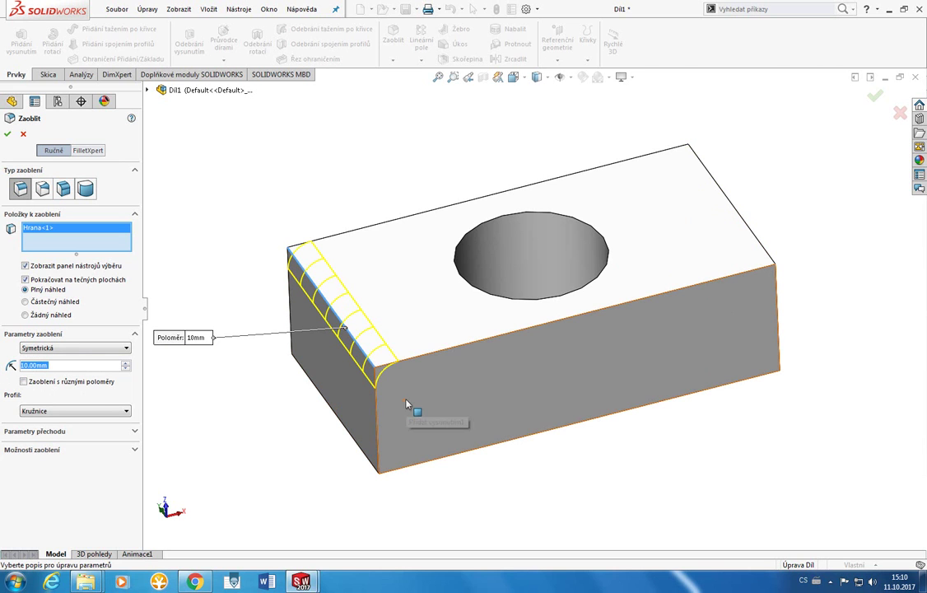
{"action": "left_click", "coordinate": [445, 351]}
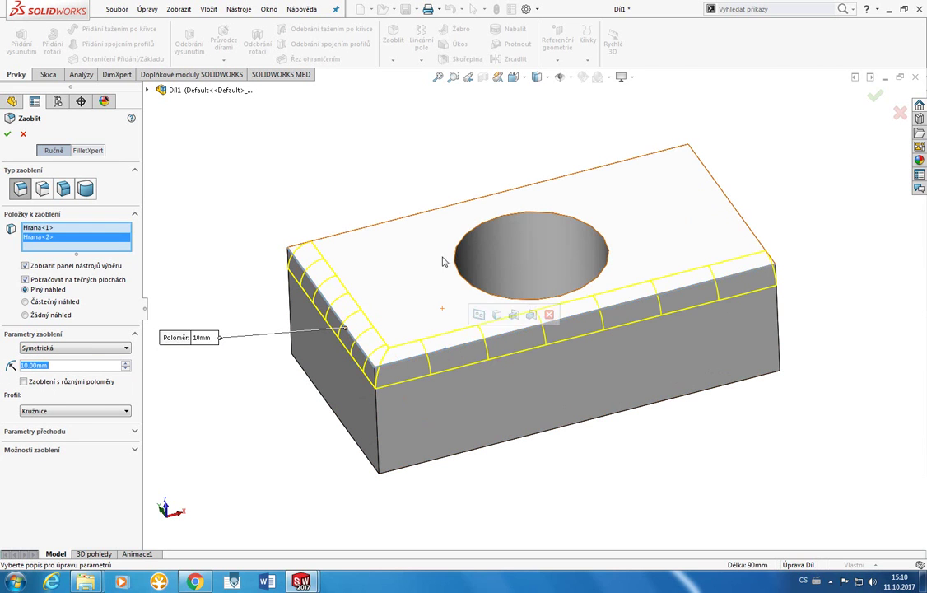
{"action": "left_click", "coordinate": [425, 211]}
{"action": "left_click", "coordinate": [738, 214]}
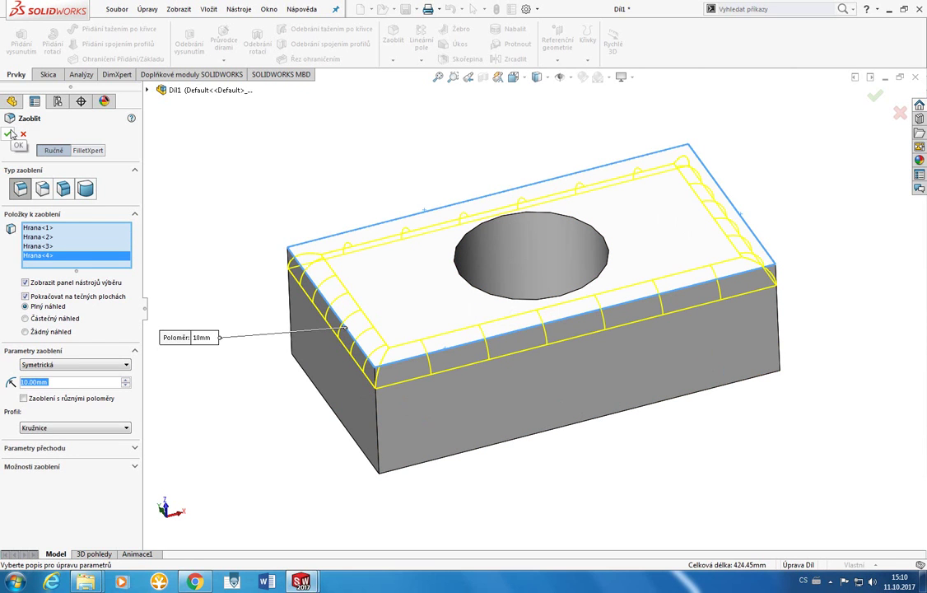
{"action": "left_click", "coordinate": [9, 134]}
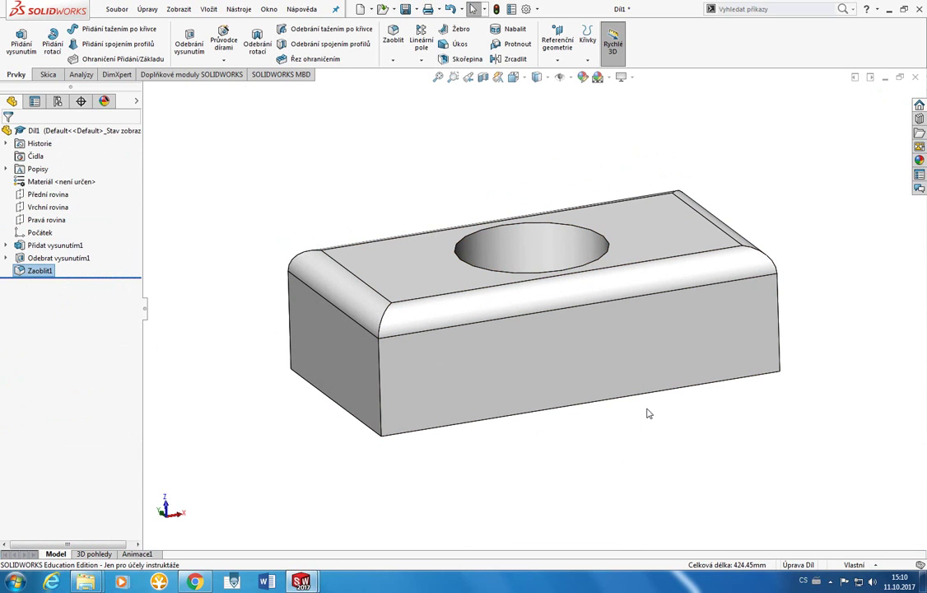
Fillet the outer edges and hole rim of the block's back face at 10 mm by selecting the whole face, and undo that fillet.
{"action": "middle_click_drag", "start_coordinate": [606, 414], "coordinate": [587, 396]}
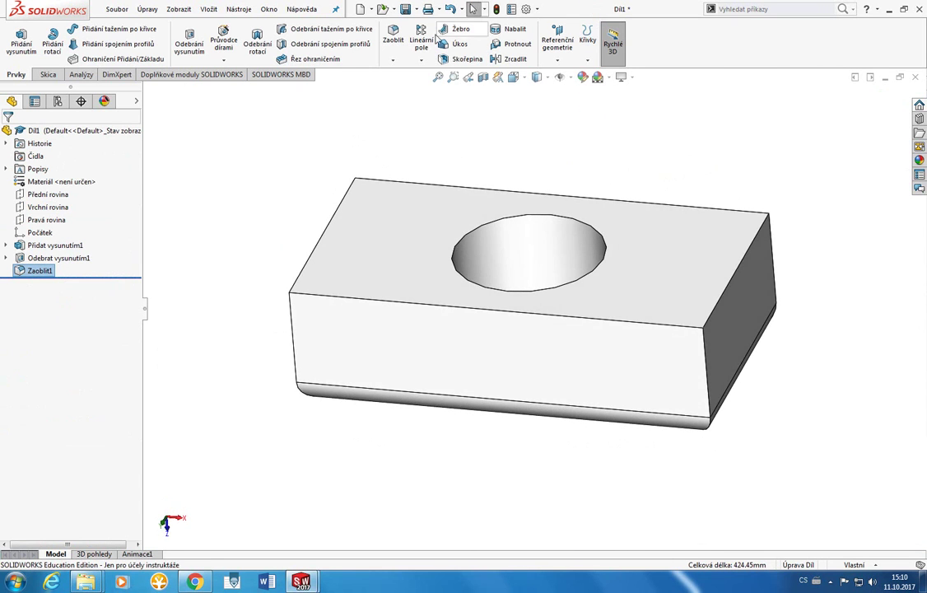
{"action": "left_click", "coordinate": [394, 40]}
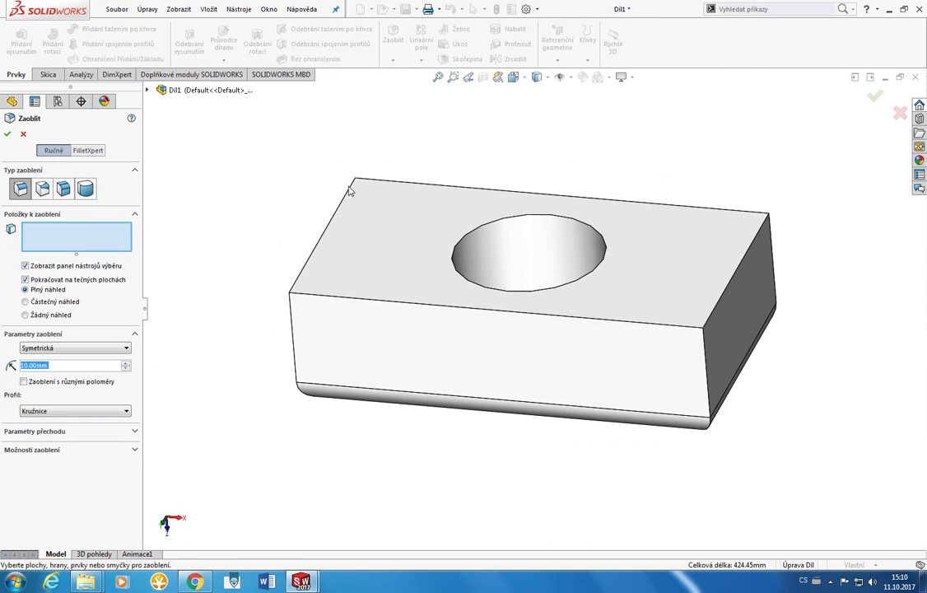
{"action": "left_click", "coordinate": [685, 251]}
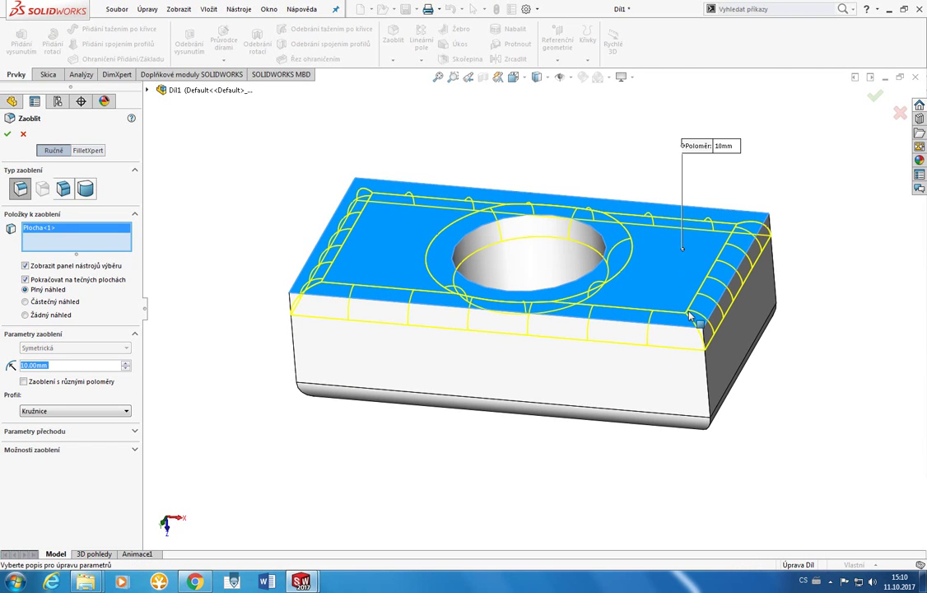
{"action": "left_click", "coordinate": [8, 132]}
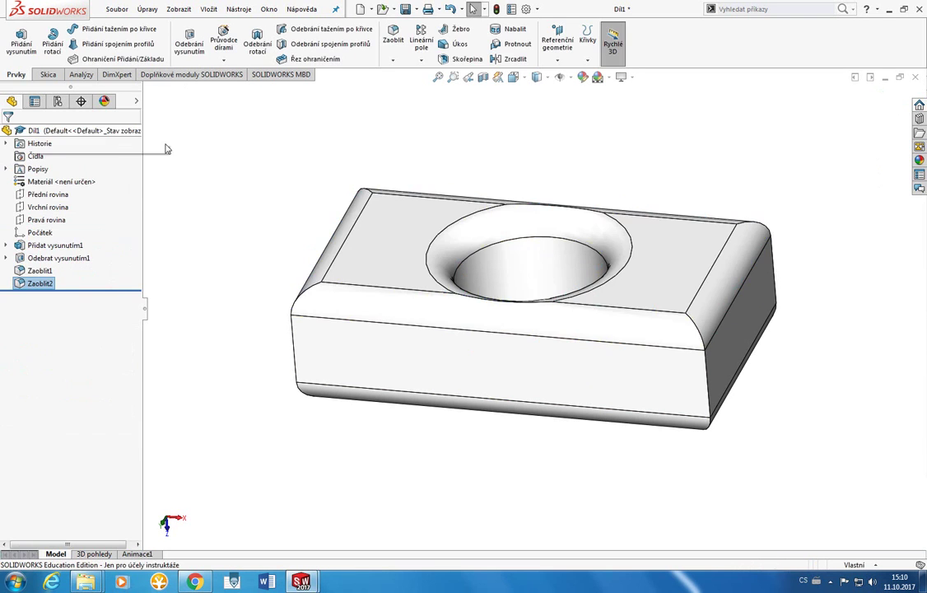
{"action": "middle_click_drag", "start_coordinate": [509, 241], "coordinate": [528, 372]}
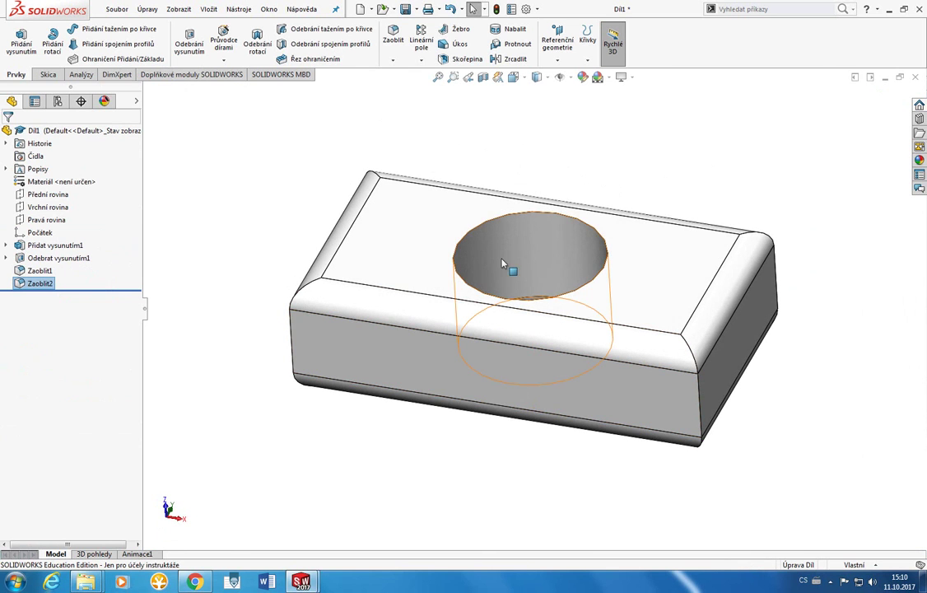
{"action": "middle_click_drag", "start_coordinate": [517, 266], "coordinate": [513, 155]}
{"action": "key", "text": "ctrl+z"}
Start a distance-angle chamfer on the left short edge of the face opposite the filleted side, with an angle of 60°.
{"action": "left_click", "coordinate": [393, 60]}
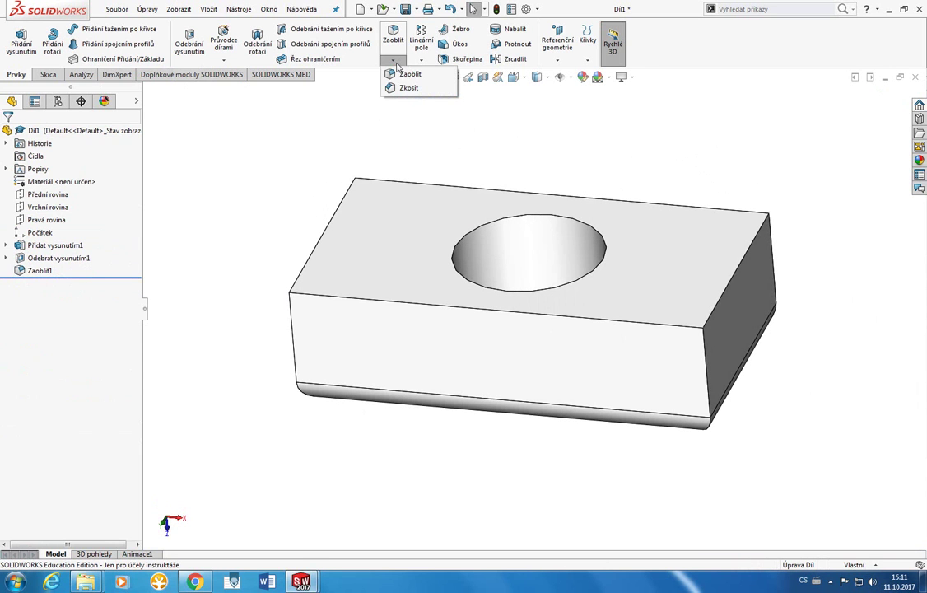
{"action": "left_click", "coordinate": [405, 88]}
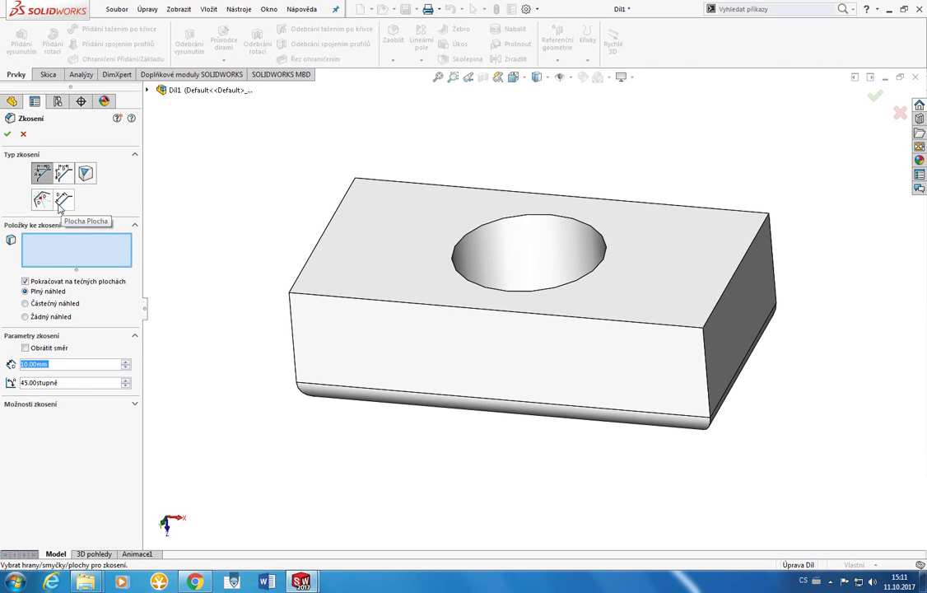
{"action": "middle_click_drag", "start_coordinate": [267, 258], "coordinate": [307, 255]}
{"action": "left_click", "coordinate": [333, 257]}
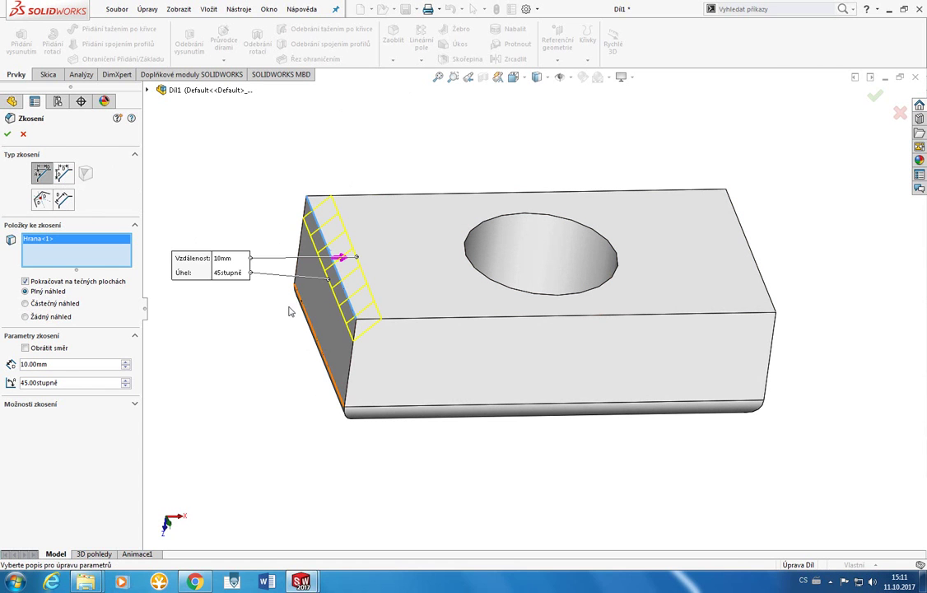
{"action": "left_click", "coordinate": [70, 383]}
{"action": "type", "text": "60"}
{"action": "key", "text": "Return"}
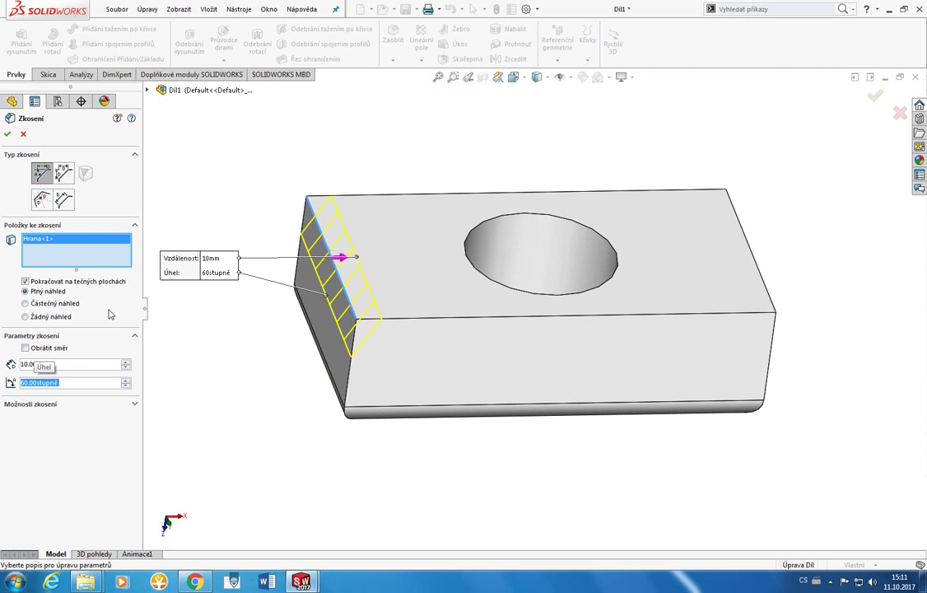
Set the chamfer distance to 20 mm, create the chamfer, and inspect the sloped face from several angles.
{"action": "left_click", "coordinate": [33, 364]}
{"action": "type", "text": "2"}
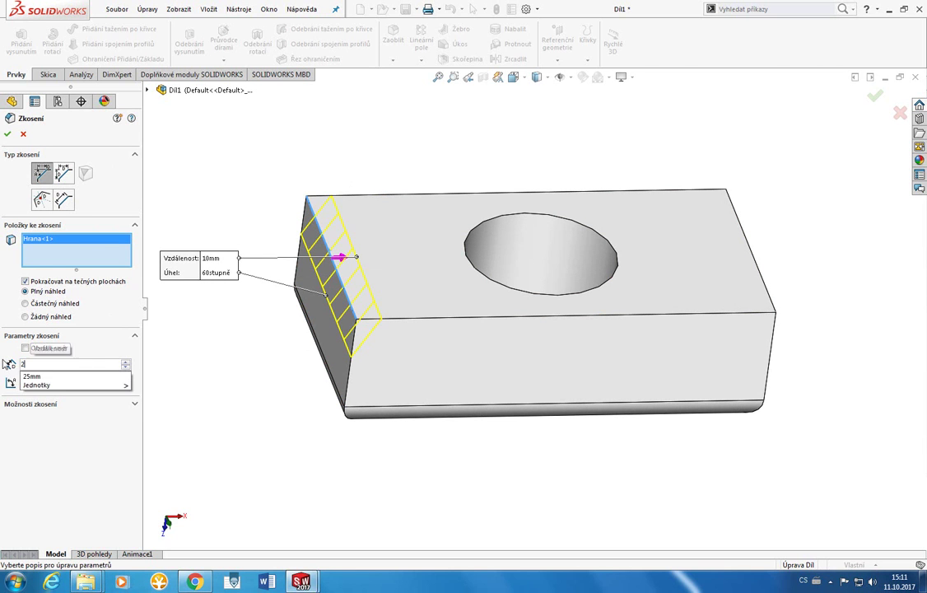
{"action": "type", "text": "0"}
{"action": "key", "text": "Return"}
{"action": "middle_click_drag", "start_coordinate": [178, 257], "coordinate": [232, 197]}
{"action": "left_click", "coordinate": [7, 133]}
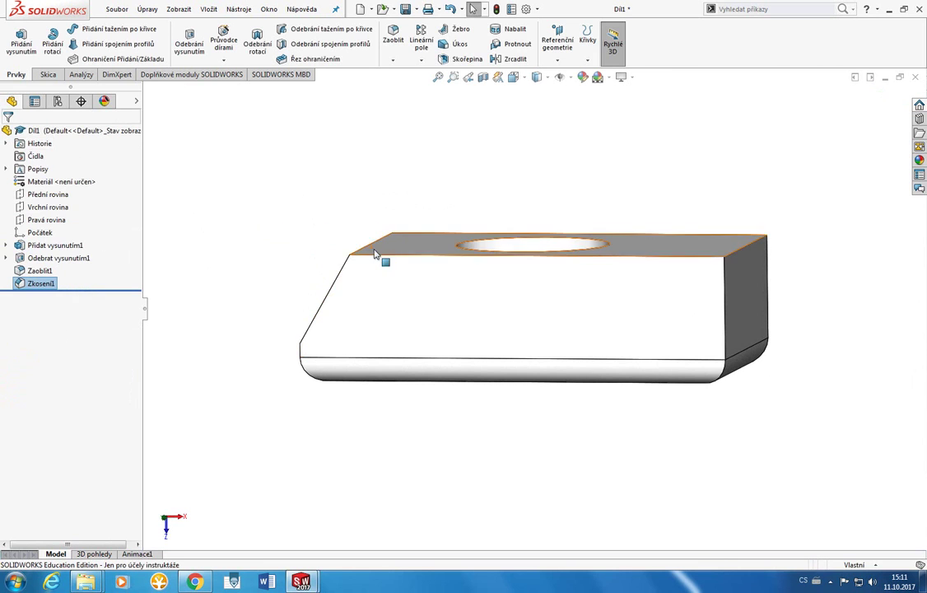
{"action": "middle_click_drag", "start_coordinate": [379, 258], "coordinate": [431, 251]}
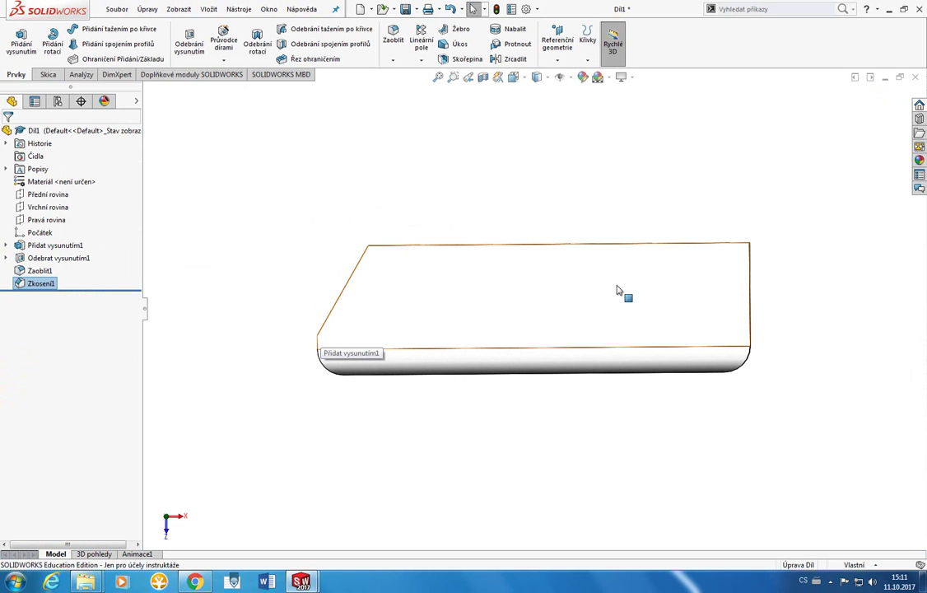
{"action": "middle_click_drag", "start_coordinate": [561, 307], "coordinate": [573, 378]}
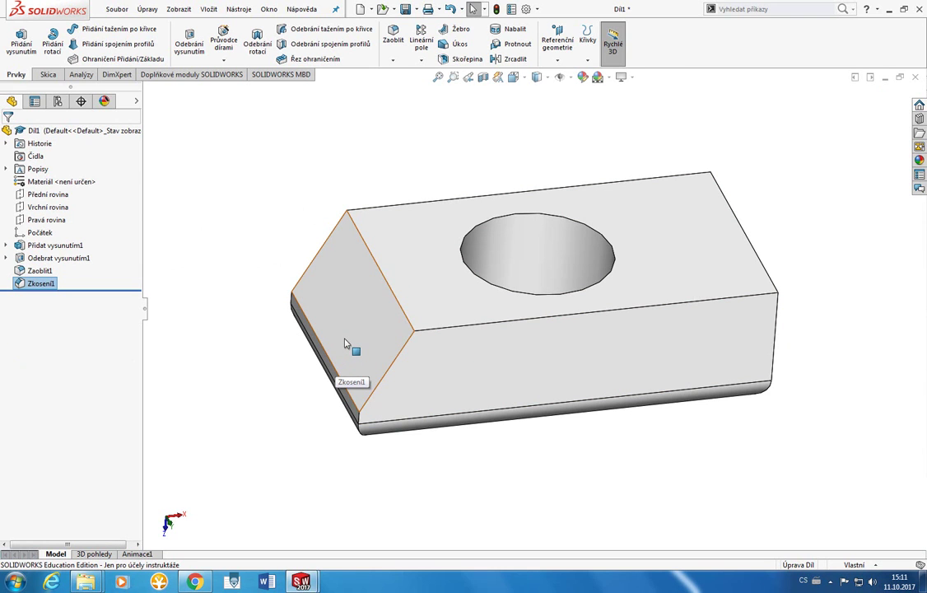
{"action": "middle_click_drag", "start_coordinate": [424, 290], "coordinate": [424, 313]}
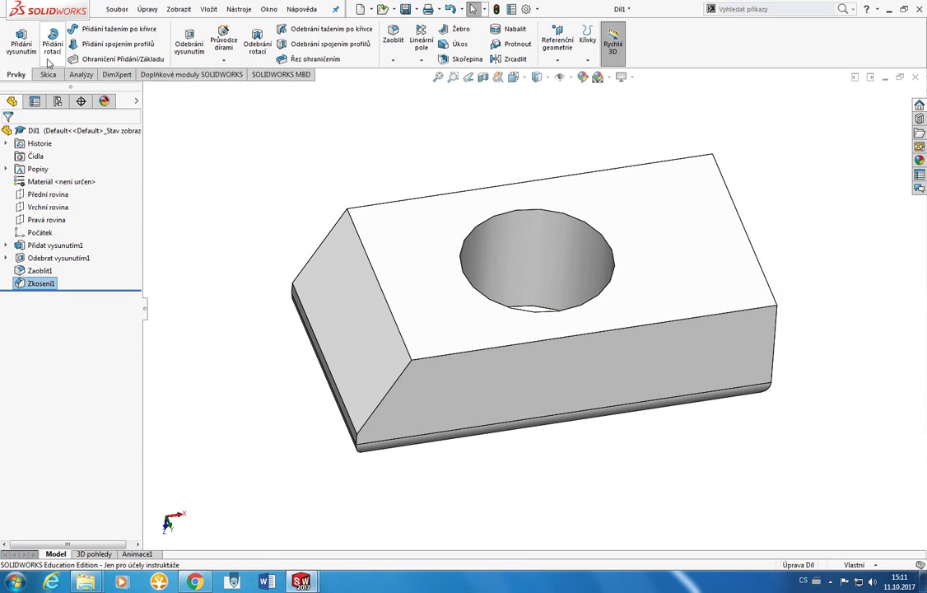
Close the block part without saving it and create a new part document.
{"action": "left_click", "coordinate": [915, 77]}
{"action": "left_click", "coordinate": [402, 297]}
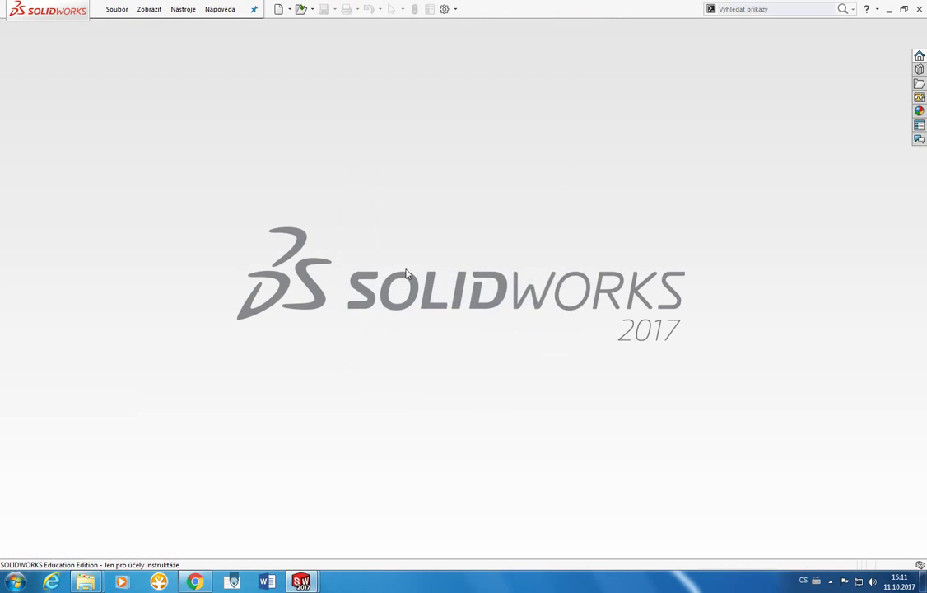
{"action": "left_click", "coordinate": [278, 9]}
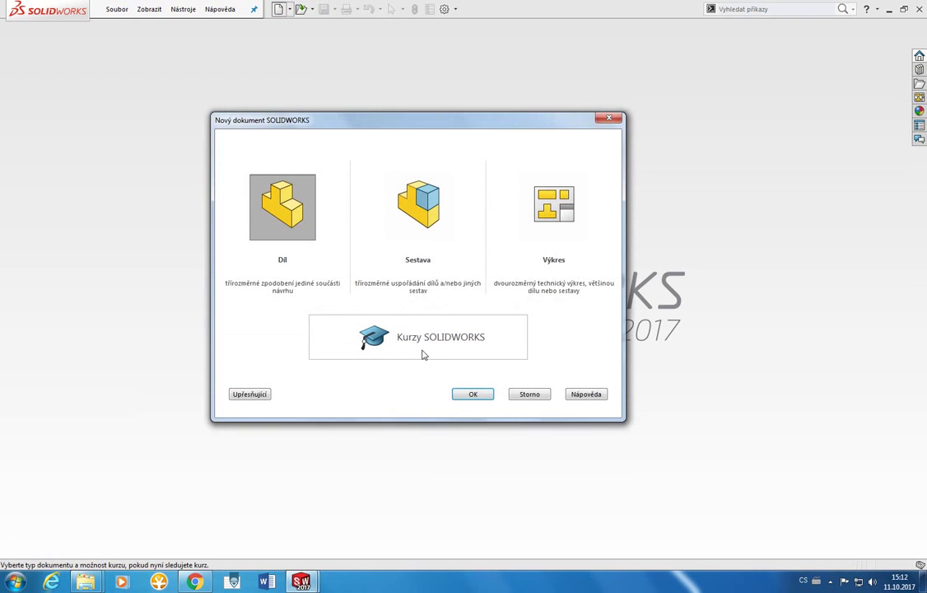
{"action": "left_click", "coordinate": [473, 384]}
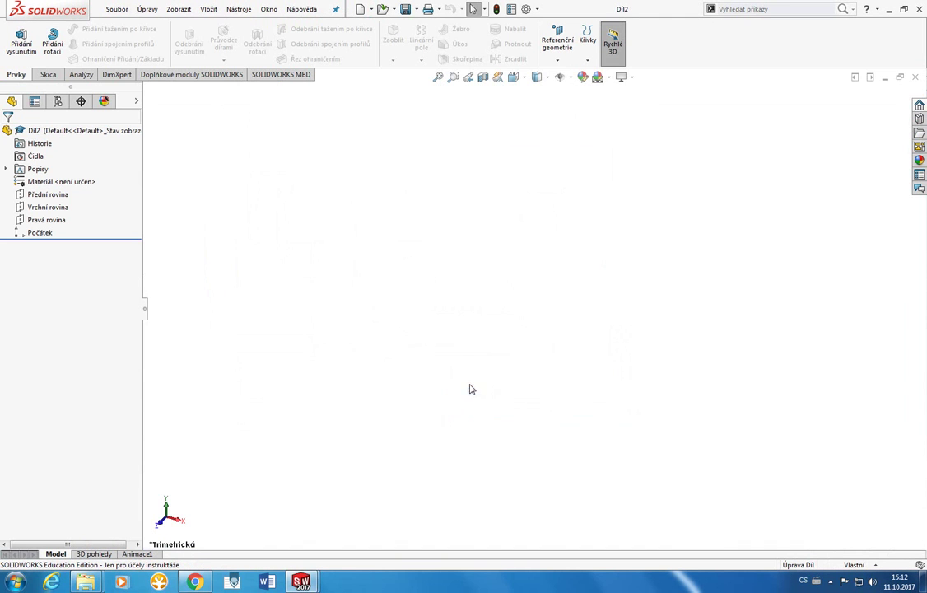
Start a revolved boss sketch on the front plane and draw connected lines: about 31 mm down, about 13 mm right, and a short one up.
{"action": "left_click", "coordinate": [51, 46]}
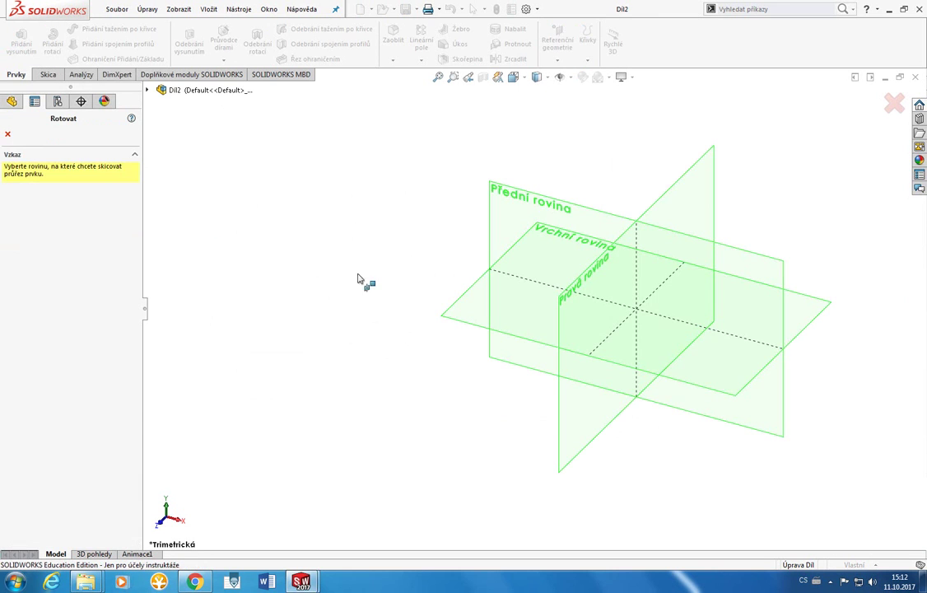
{"action": "left_click", "coordinate": [498, 228]}
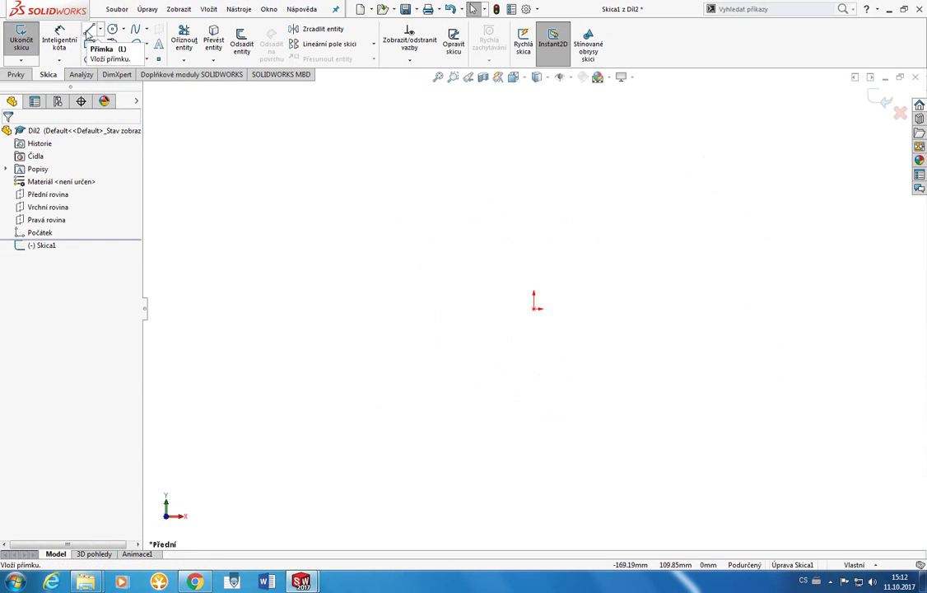
{"action": "left_click", "coordinate": [88, 33]}
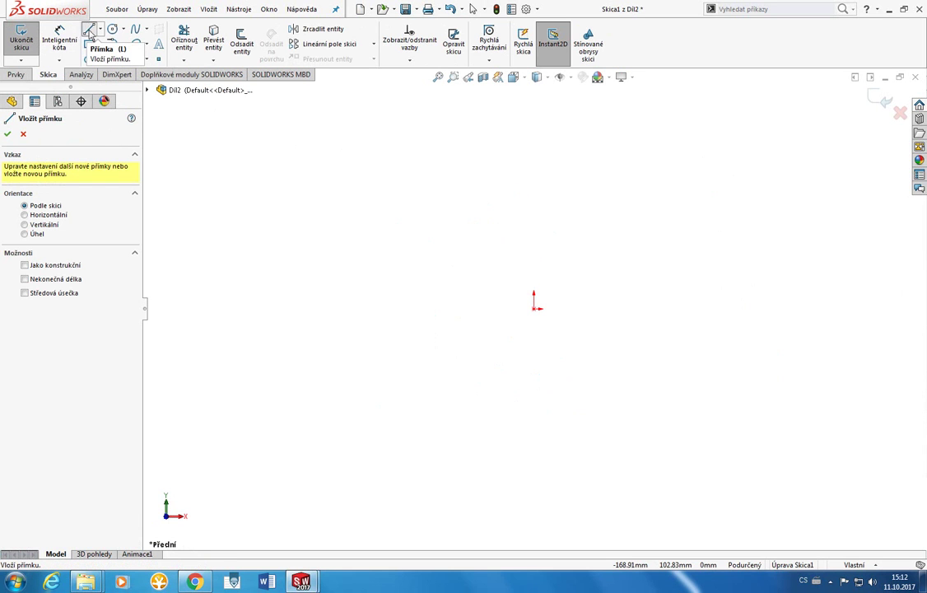
{"action": "left_click", "coordinate": [476, 170]}
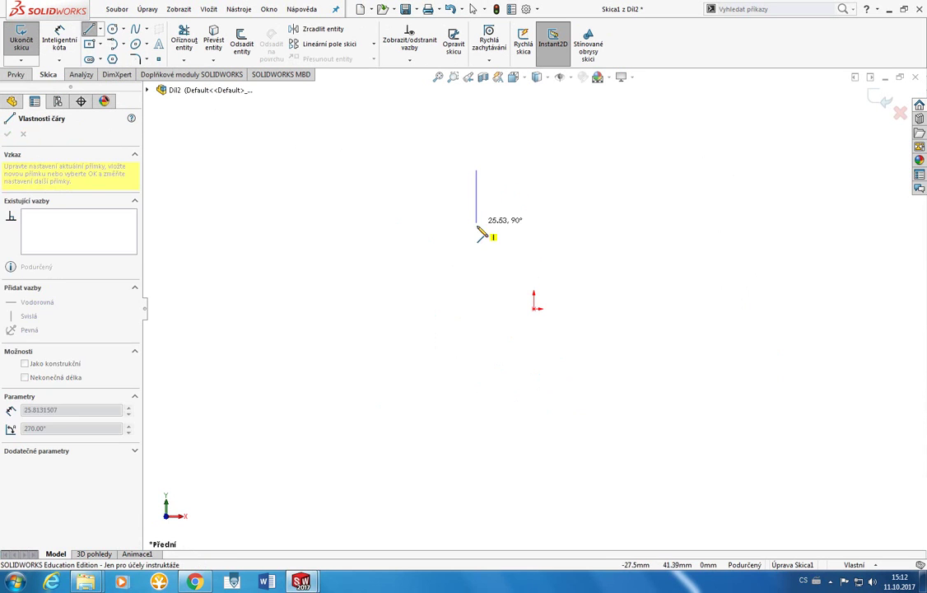
{"action": "left_click", "coordinate": [476, 234]}
{"action": "left_click", "coordinate": [503, 233]}
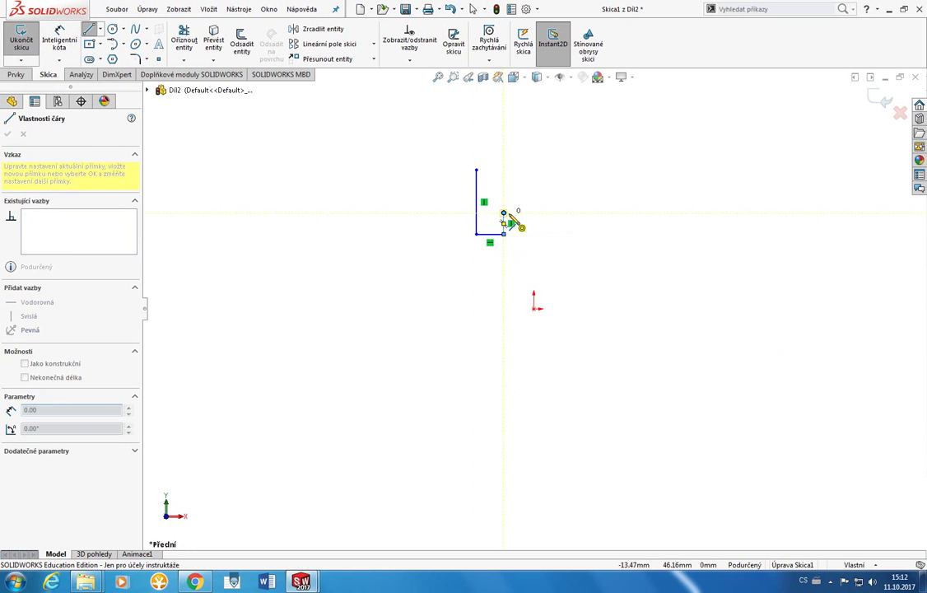
{"action": "left_click", "coordinate": [503, 213]}
{"action": "left_click", "coordinate": [589, 214]}
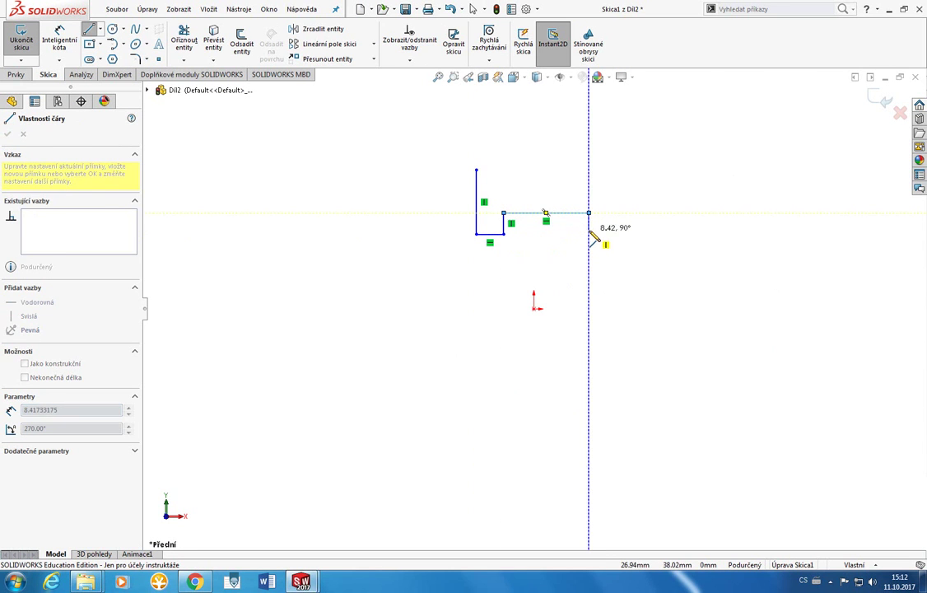
{"action": "key", "text": "Escape"}
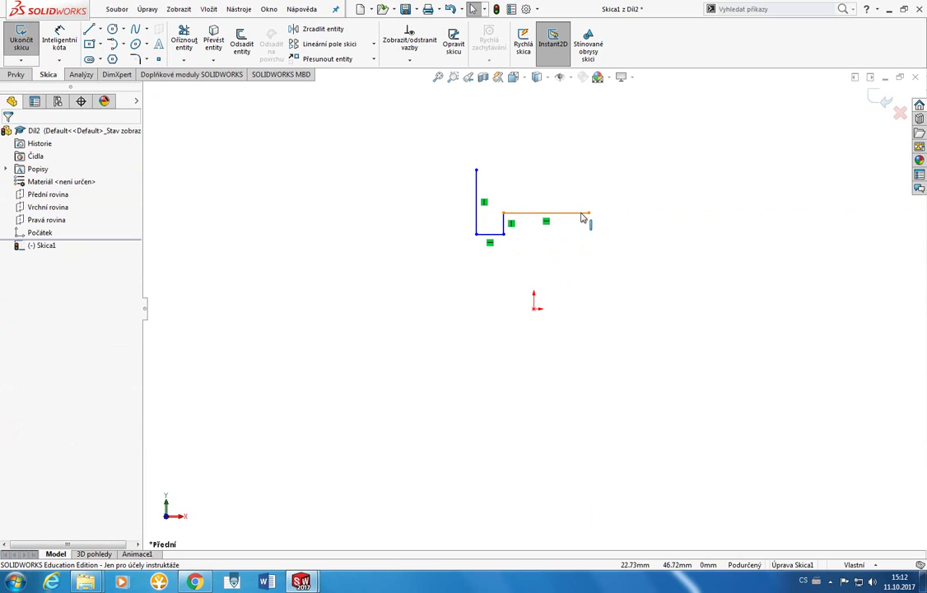
{"action": "left_click", "coordinate": [544, 214]}
{"action": "key", "text": "Delete"}
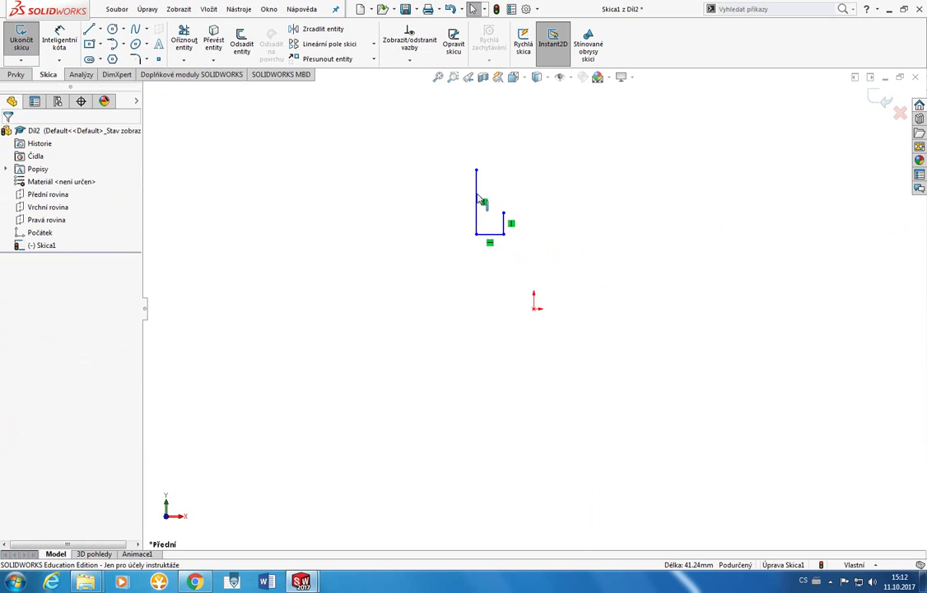
Draw a vertical centerline from the origin up to the height of the profile's upper endpoint.
{"action": "left_click", "coordinate": [100, 29]}
{"action": "left_click", "coordinate": [113, 56]}
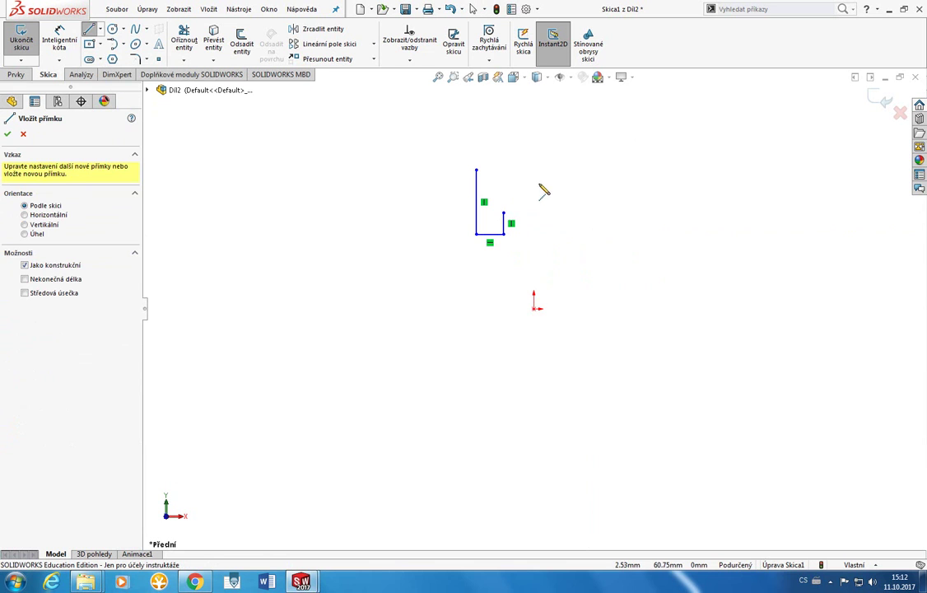
{"action": "left_click", "coordinate": [534, 308]}
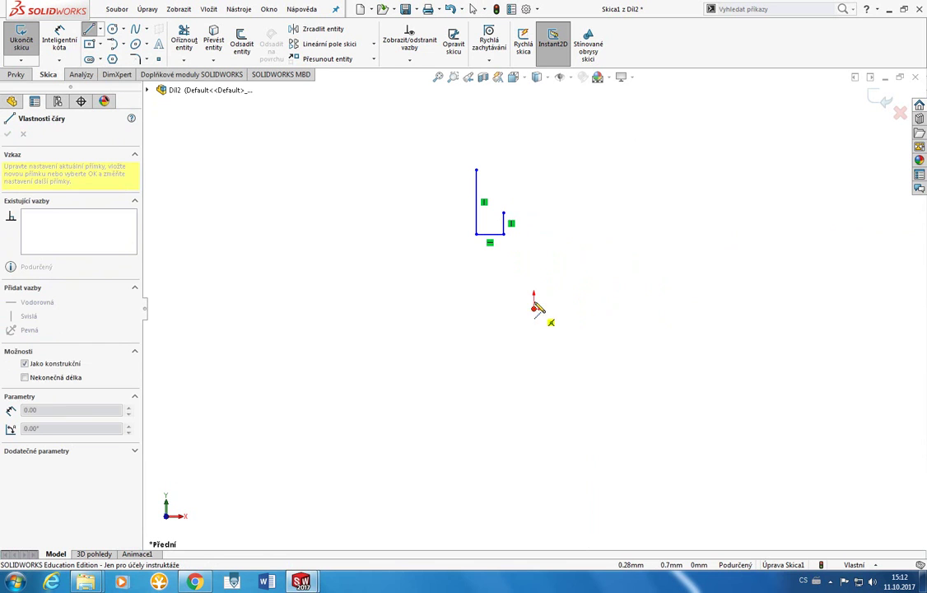
{"action": "left_click", "coordinate": [534, 170]}
{"action": "key", "text": "Escape"}
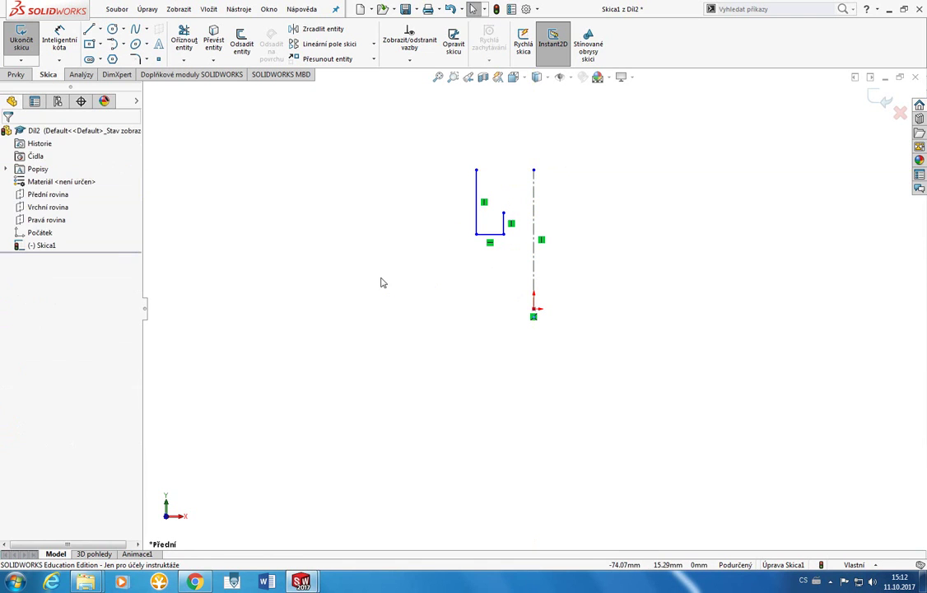
Draw two horizontal lines connecting the profile's upper endpoint and the short vertical line's end to the centerline.
{"action": "key", "text": "l"}
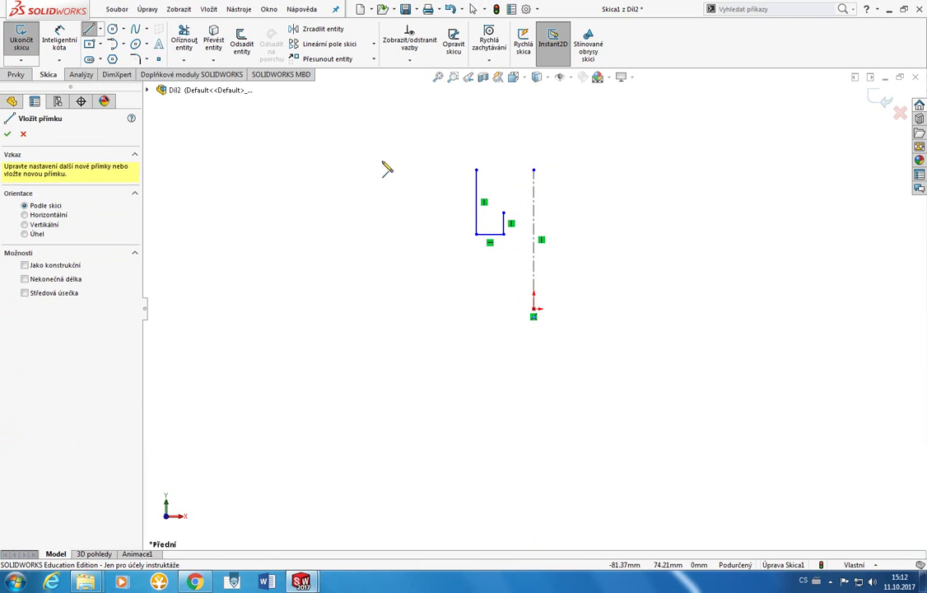
{"action": "left_click", "coordinate": [476, 170]}
{"action": "left_click", "coordinate": [534, 170]}
{"action": "key", "text": "Escape"}
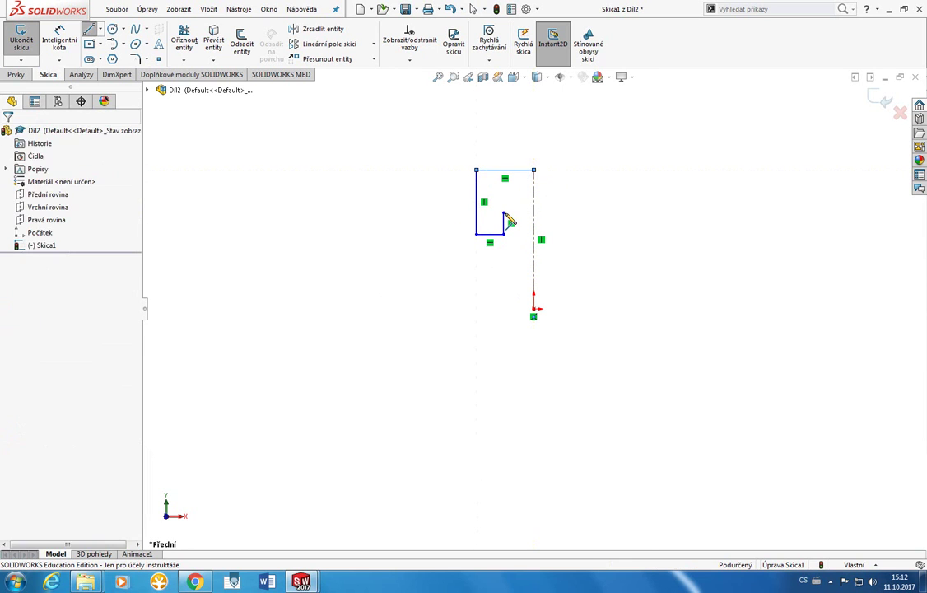
{"action": "left_click", "coordinate": [504, 212]}
{"action": "key", "text": "Escape"}
{"action": "key", "text": "l"}
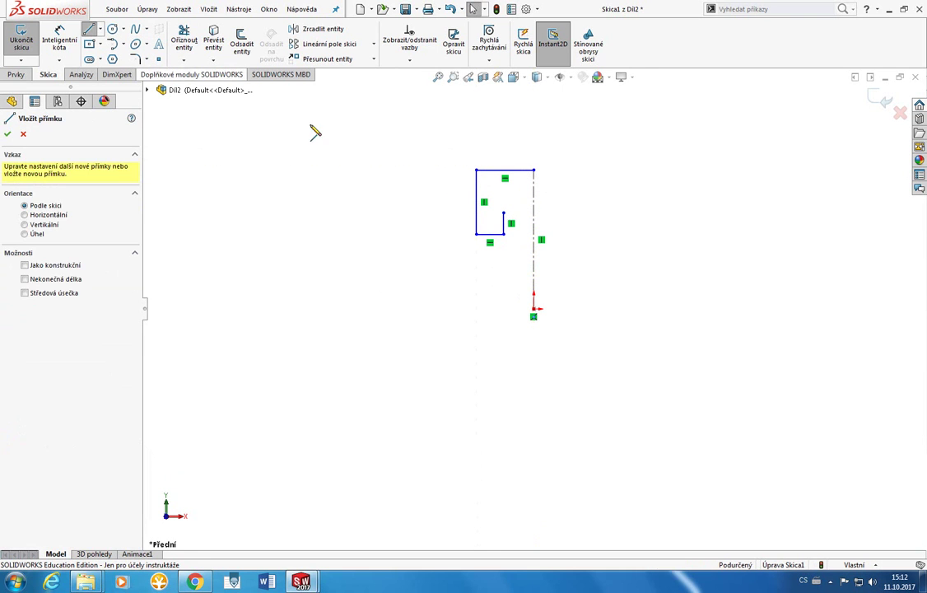
{"action": "left_click", "coordinate": [504, 213]}
{"action": "left_click", "coordinate": [533, 212]}
{"action": "key", "text": "Escape"}
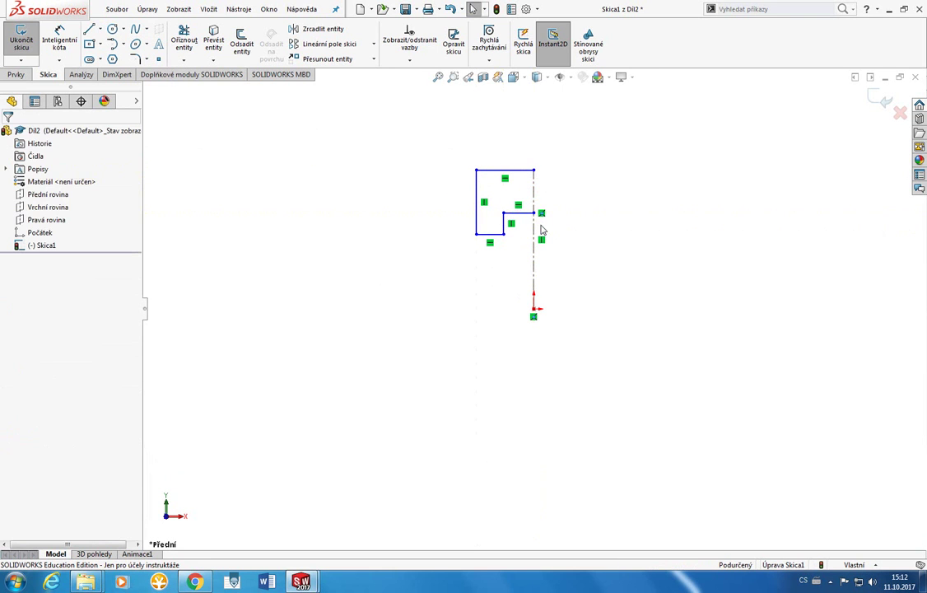
Dimension the profile's long vertical edge at 30 mm and its lowest horizontal edge at 13 mm.
{"action": "left_click", "coordinate": [59, 38]}
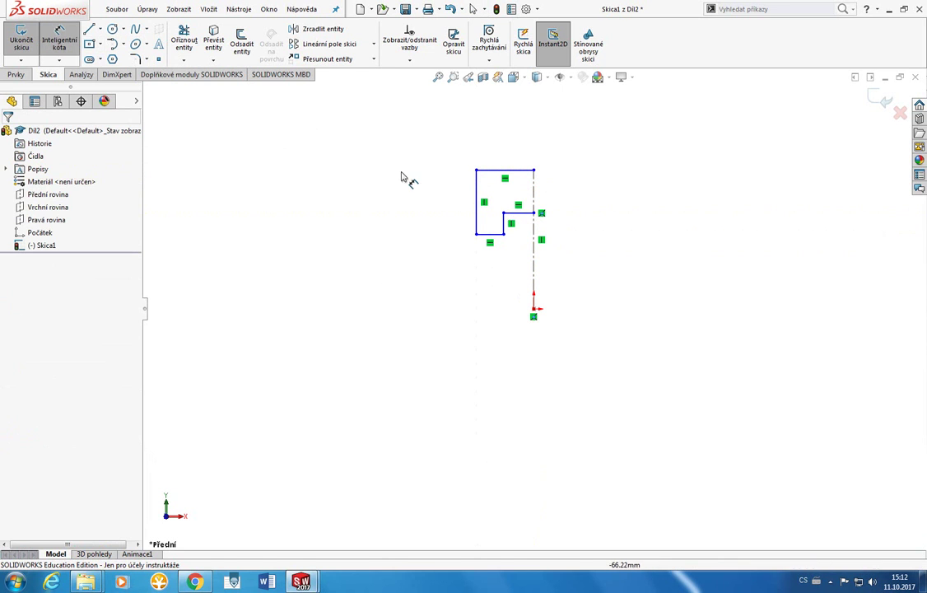
{"action": "left_click", "coordinate": [476, 195]}
{"action": "left_click", "coordinate": [432, 200]}
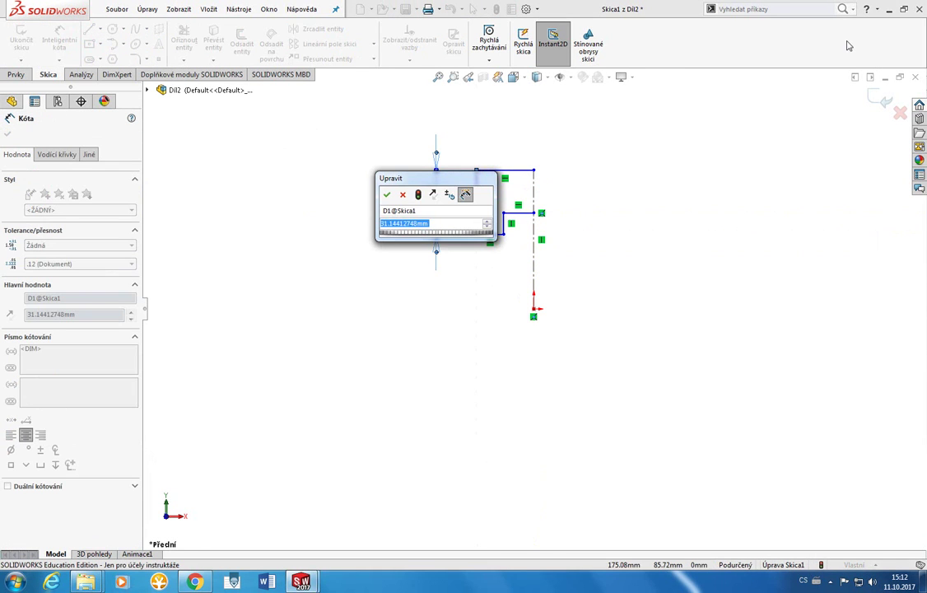
{"action": "type", "text": "30"}
{"action": "key", "text": "Return"}
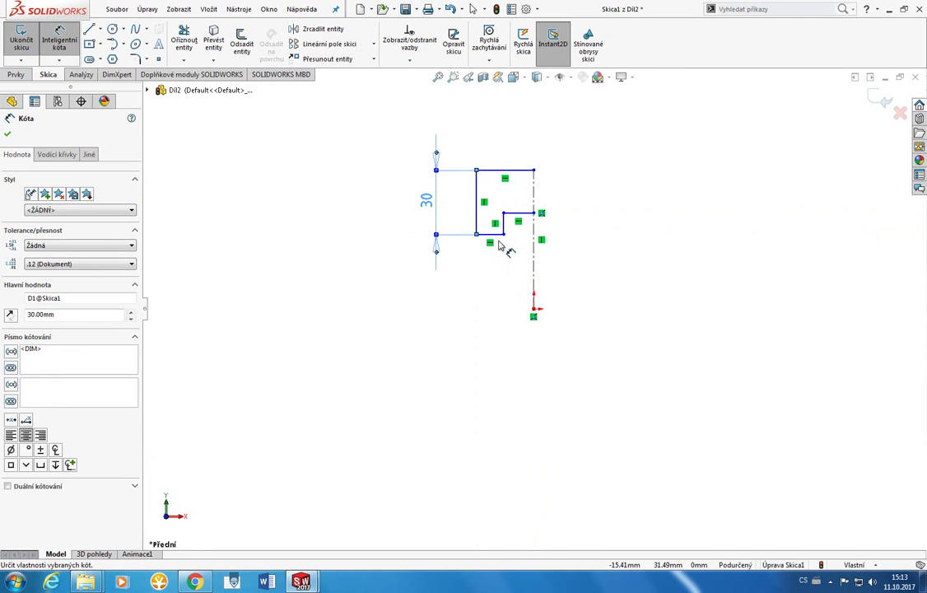
{"action": "left_click", "coordinate": [490, 235]}
{"action": "left_click", "coordinate": [490, 279]}
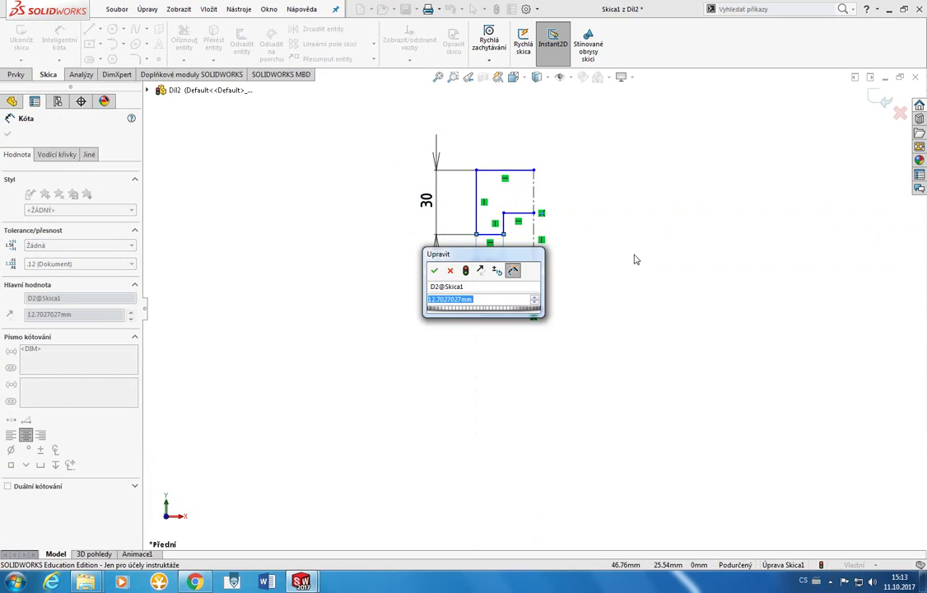
{"action": "type", "text": "13"}
{"action": "key", "text": "Return"}
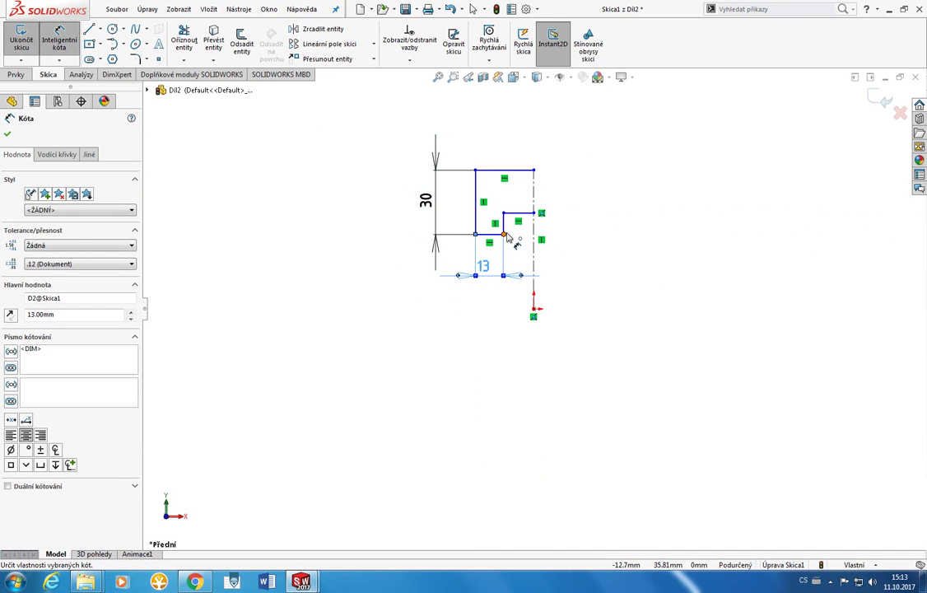
Dimension the vertical distance from the profile's lowest edge to the origin at 35 mm.
{"action": "left_click", "coordinate": [504, 237]}
{"action": "left_click", "coordinate": [534, 310]}
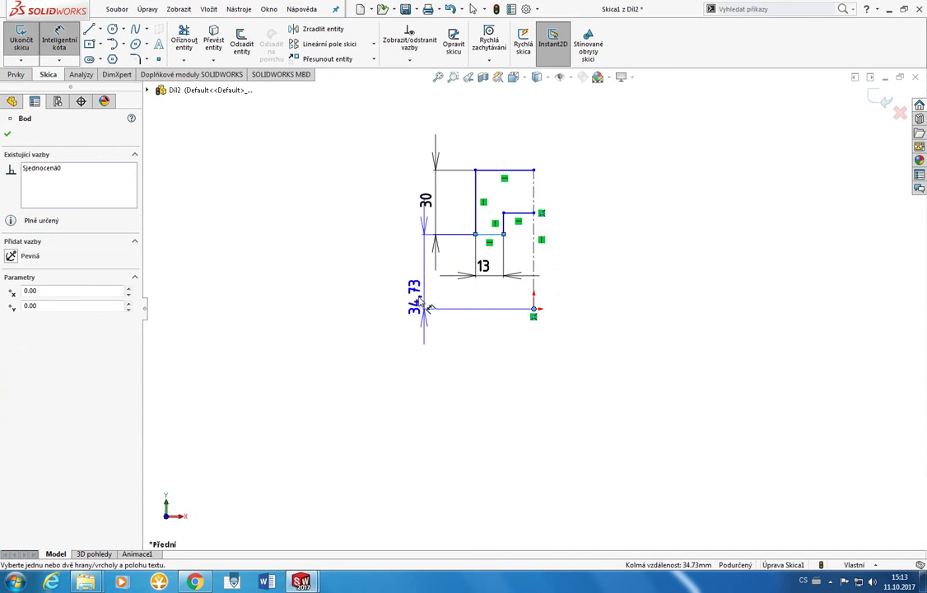
{"action": "left_click", "coordinate": [394, 305]}
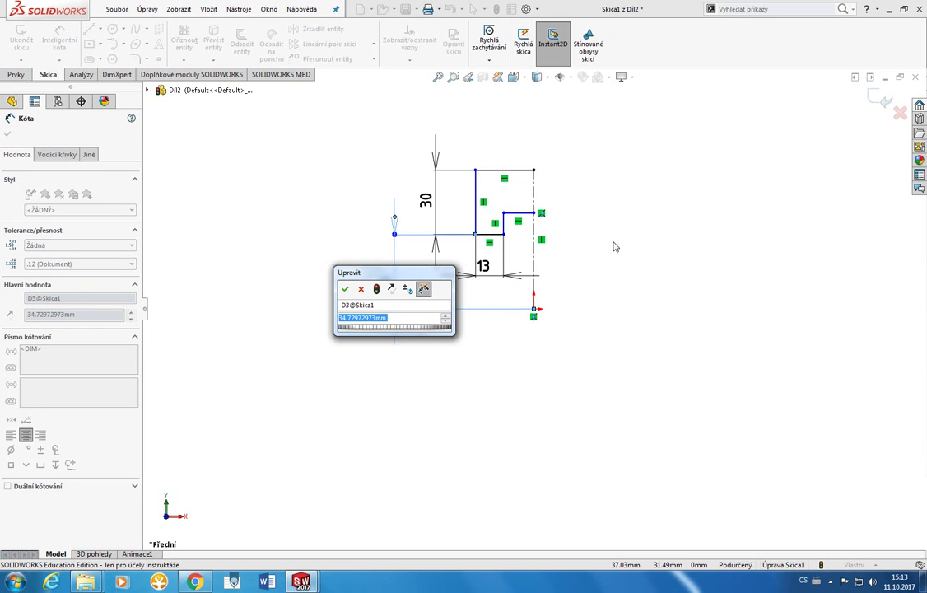
{"action": "type", "text": "35"}
{"action": "key", "text": "Return"}
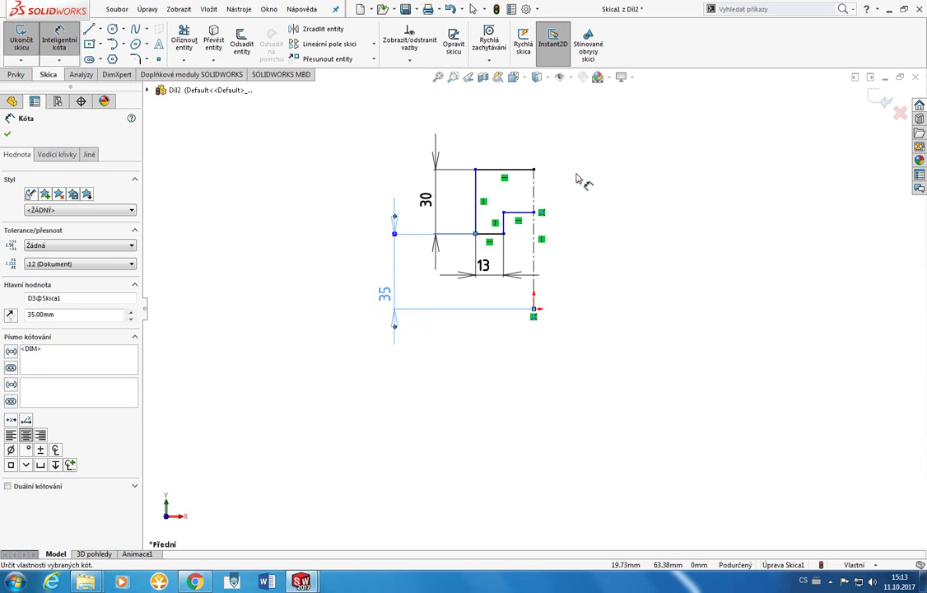
Dimension the profile's upper outer corner to the centerline as a doubled distance of 55 mm.
{"action": "left_click", "coordinate": [519, 169]}
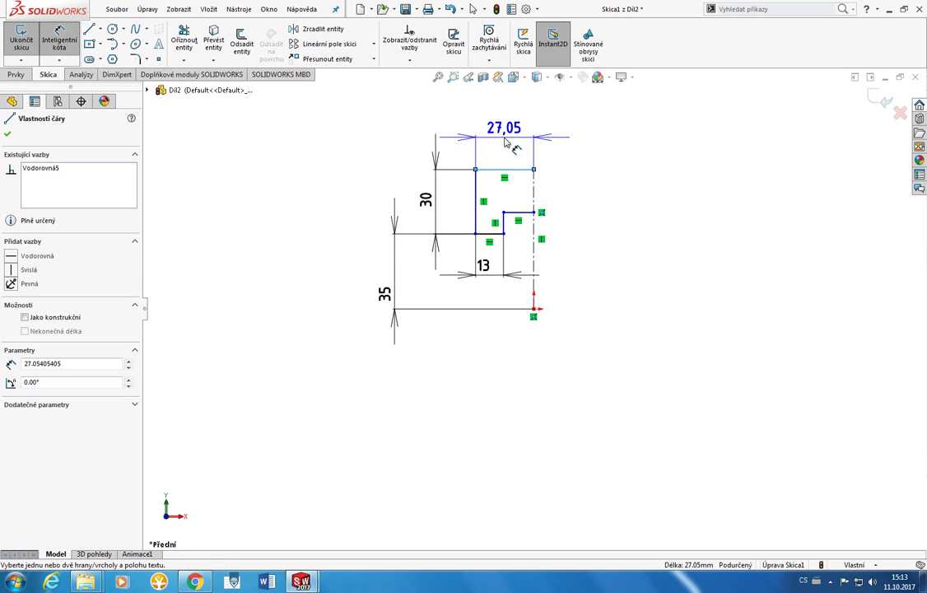
{"action": "key", "text": "Escape"}
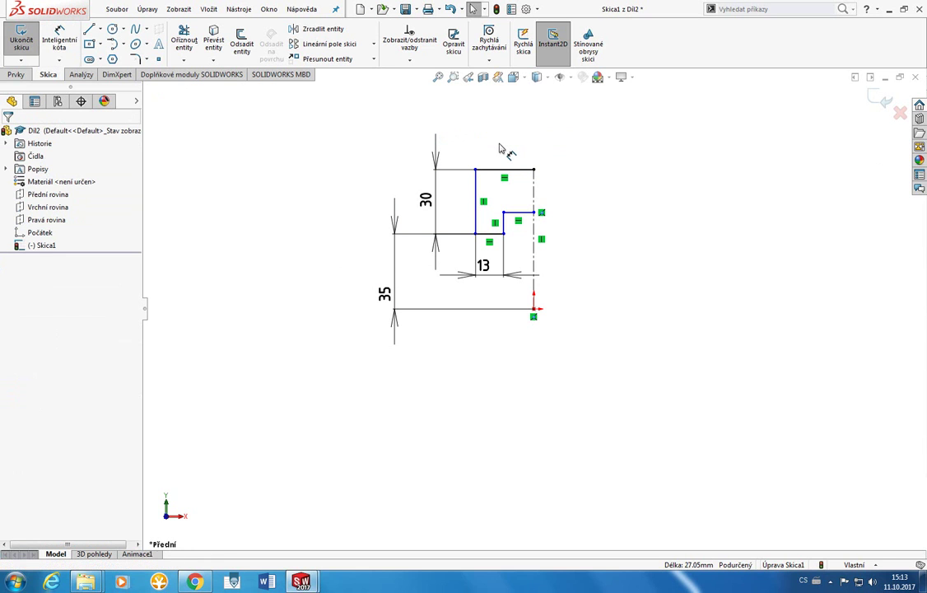
{"action": "key", "text": "d"}
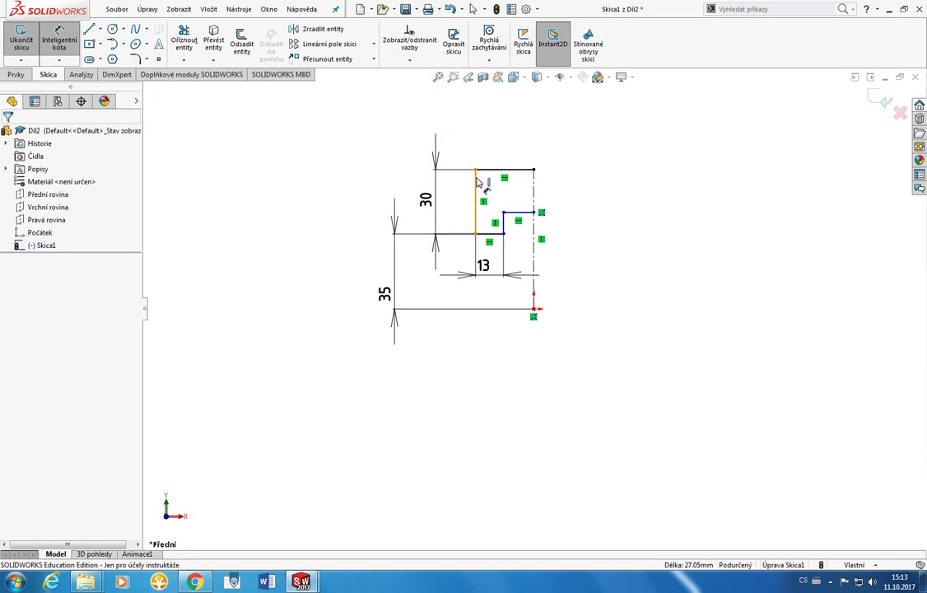
{"action": "left_click", "coordinate": [476, 171]}
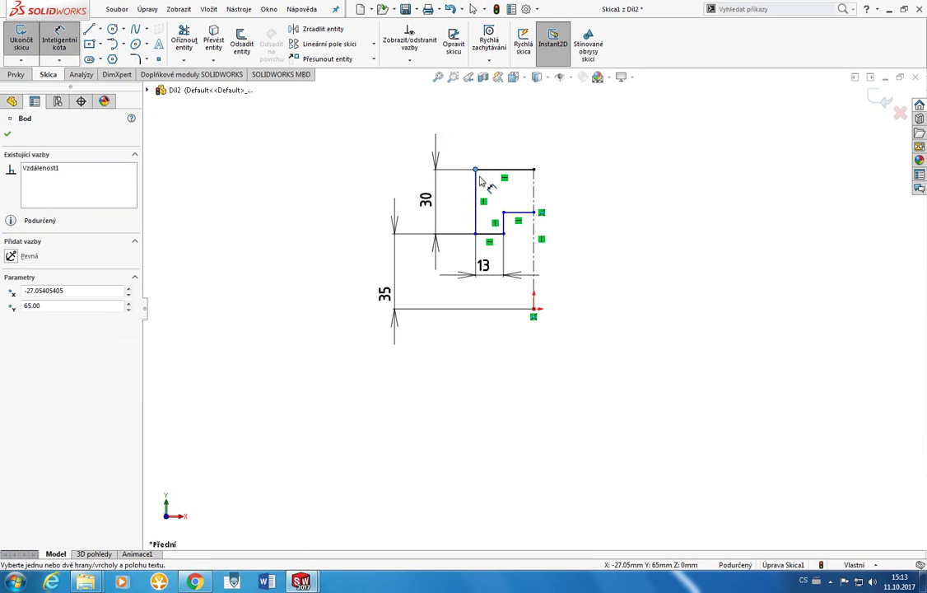
{"action": "left_click", "coordinate": [534, 195]}
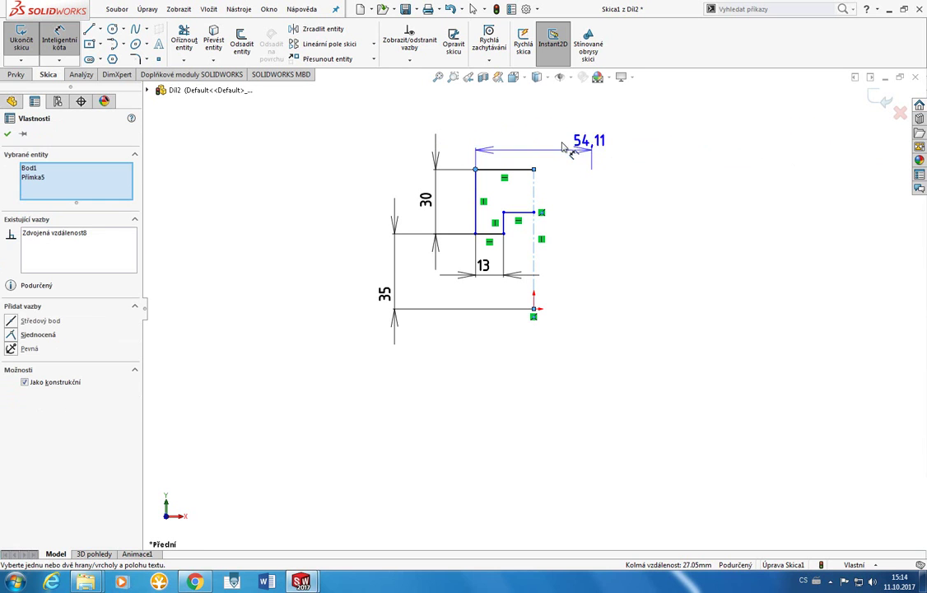
{"action": "left_click", "coordinate": [580, 140]}
{"action": "type", "text": "55"}
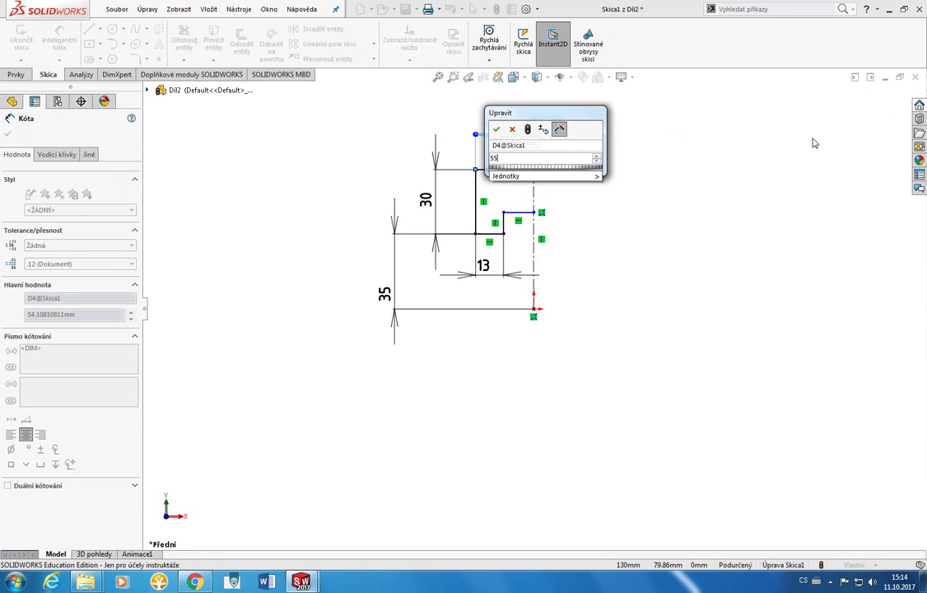
{"action": "key", "text": "Return"}
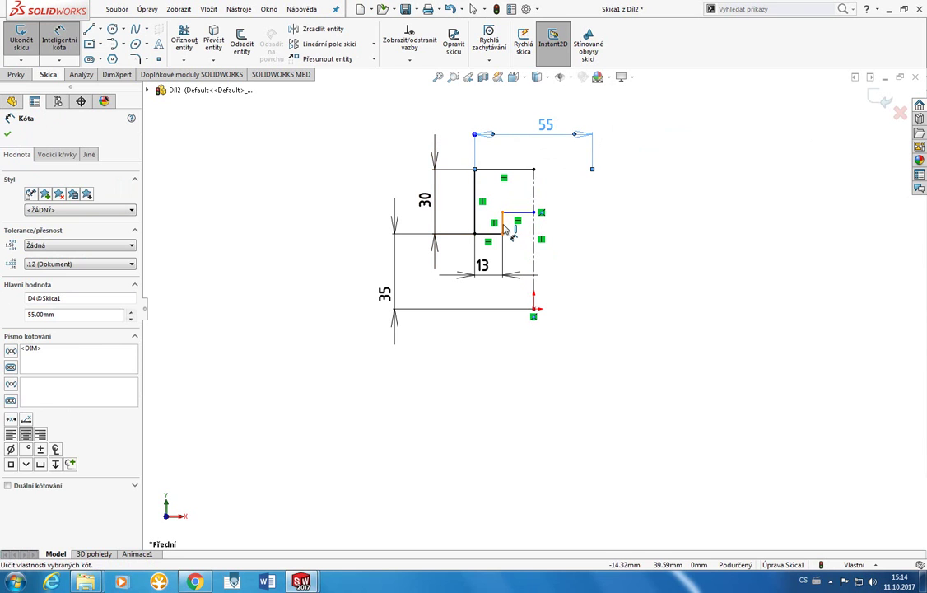
{"action": "left_click", "coordinate": [534, 231]}
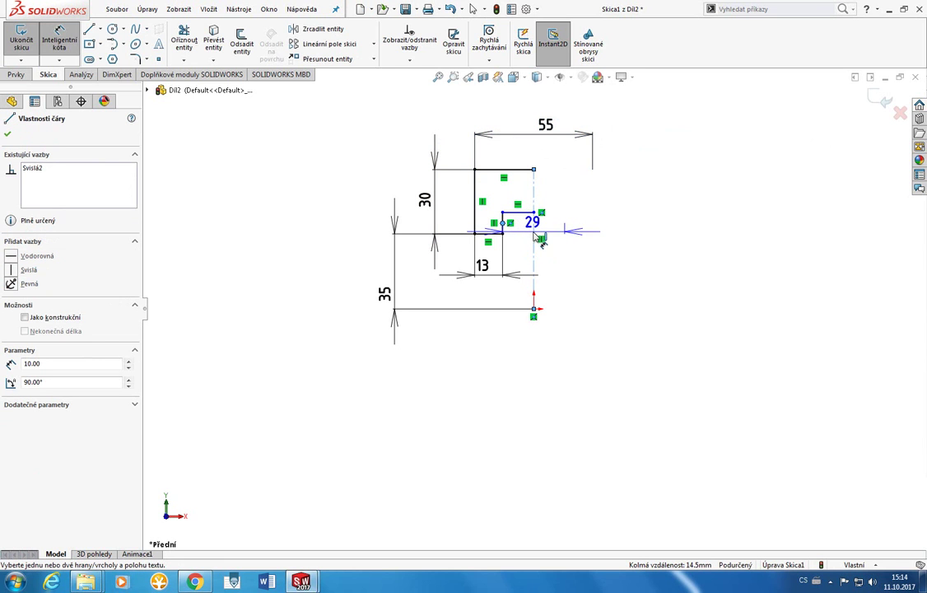
{"action": "left_click", "coordinate": [563, 264]}
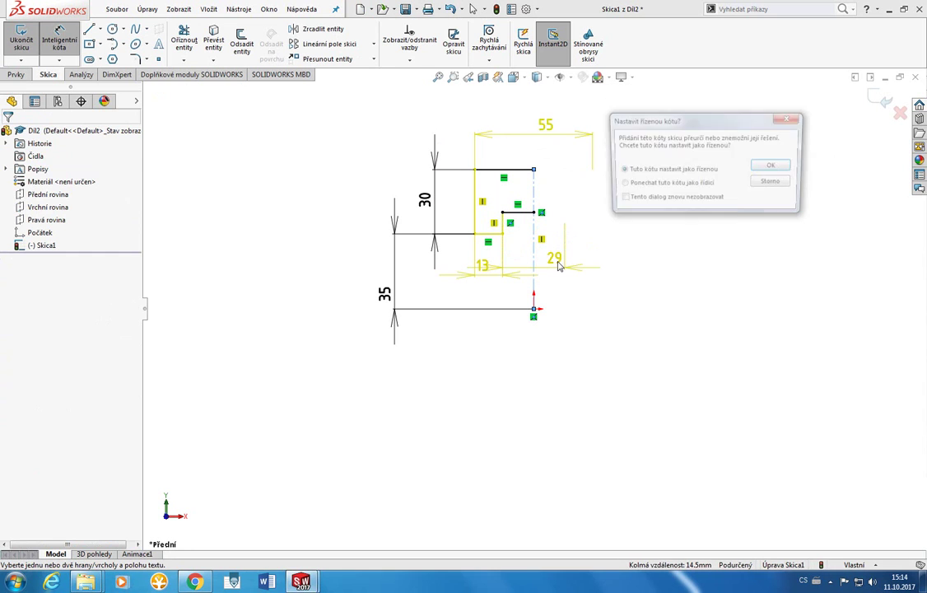
{"action": "key", "text": "Escape"}
{"action": "left_click", "coordinate": [519, 212]}
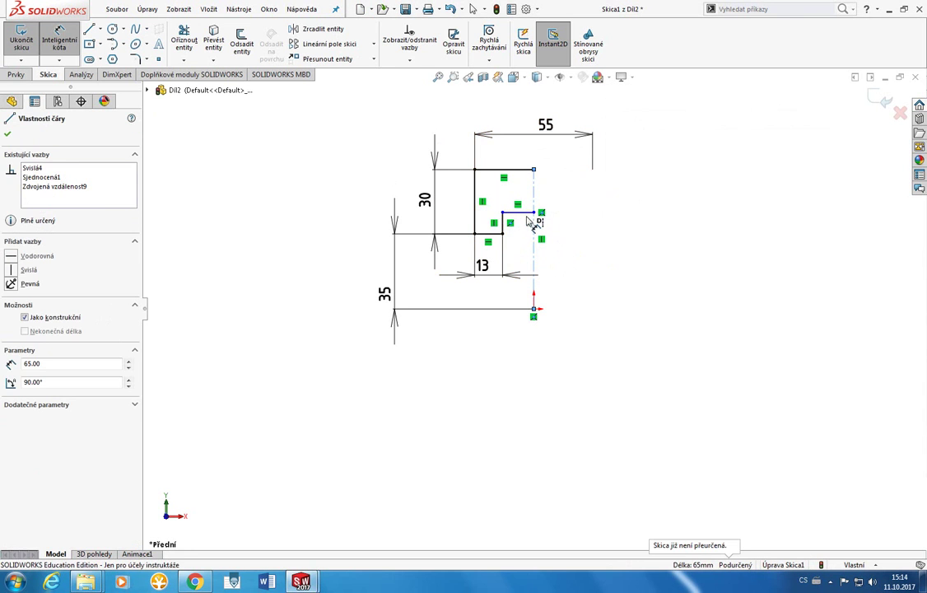
{"action": "left_click", "coordinate": [523, 213]}
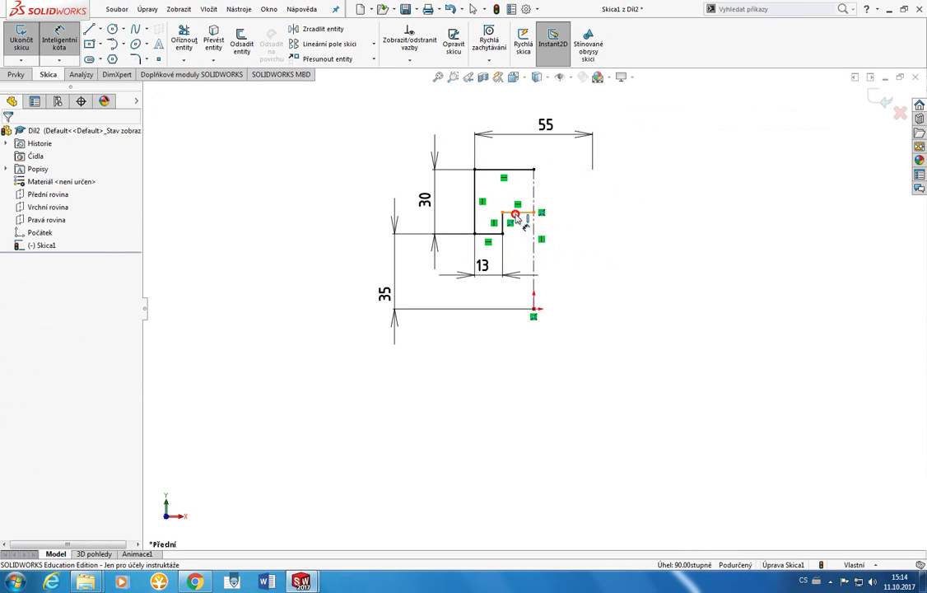
{"action": "left_click", "coordinate": [519, 213]}
{"action": "left_click", "coordinate": [567, 239]}
{"action": "key", "text": "Escape"}
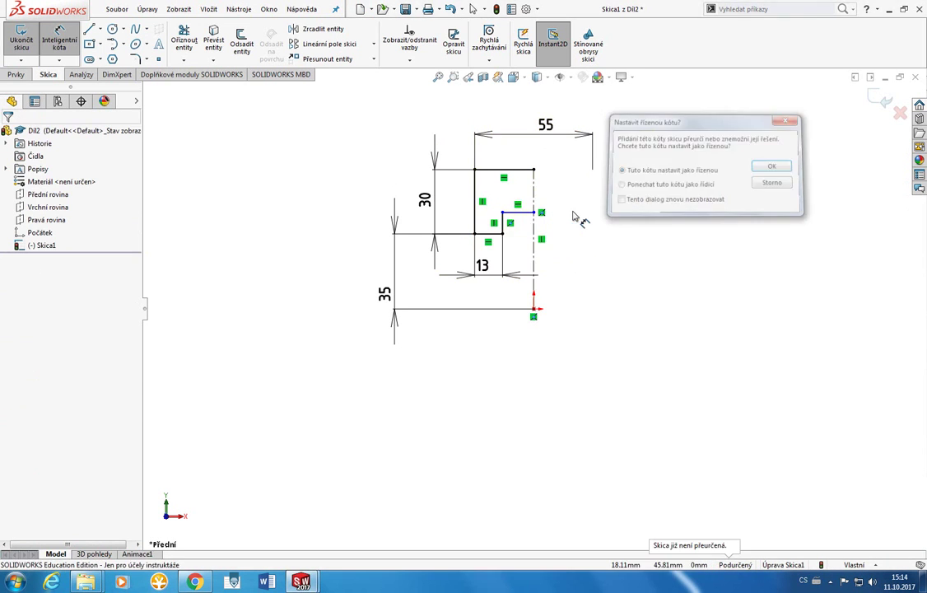
{"action": "key", "text": "Escape"}
Dimension the profile's short vertical edge at 10 mm and place the dimension beside the long vertical edge.
{"action": "left_click", "coordinate": [519, 214]}
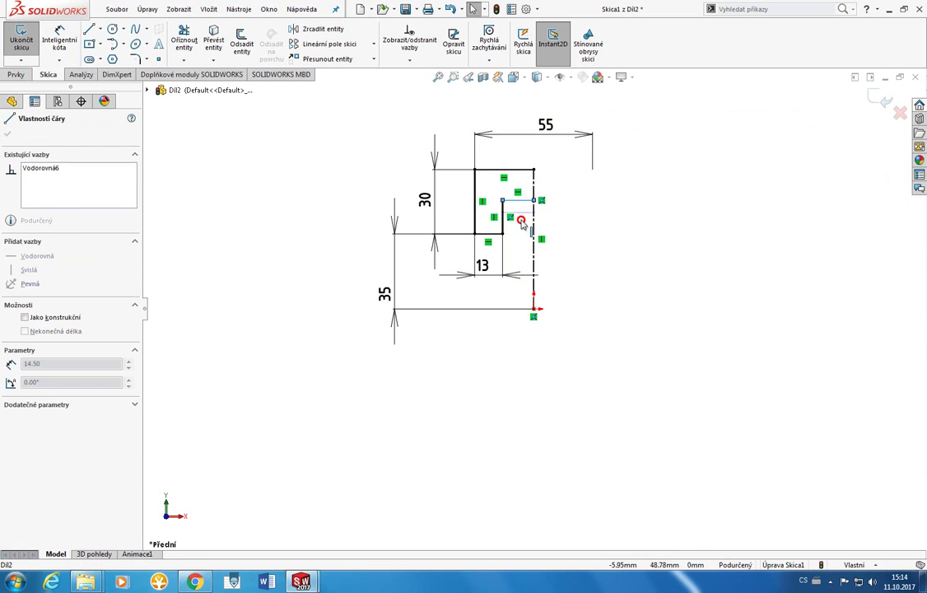
{"action": "key", "text": "d"}
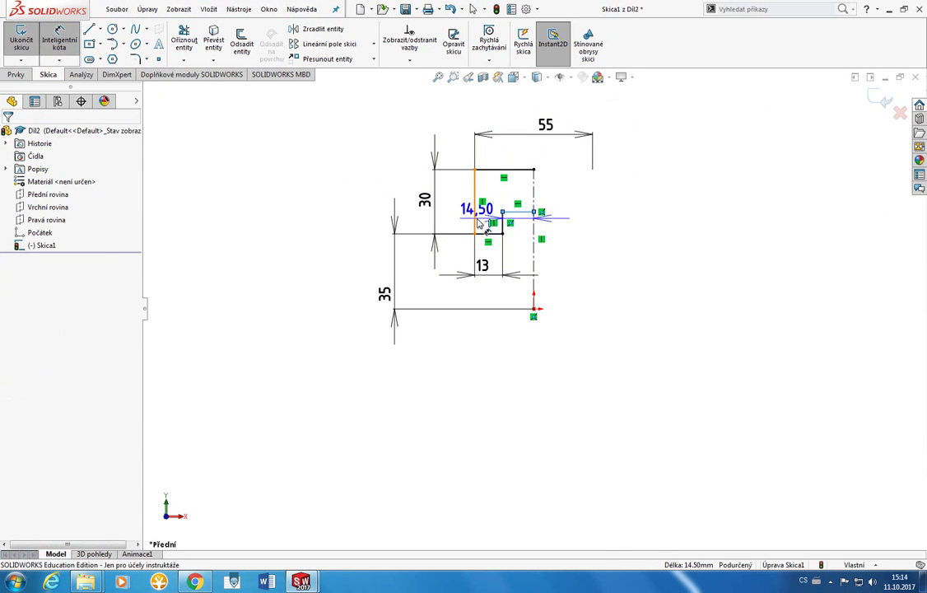
{"action": "key", "text": "Escape"}
{"action": "left_click", "coordinate": [503, 224]}
{"action": "left_click", "coordinate": [592, 244]}
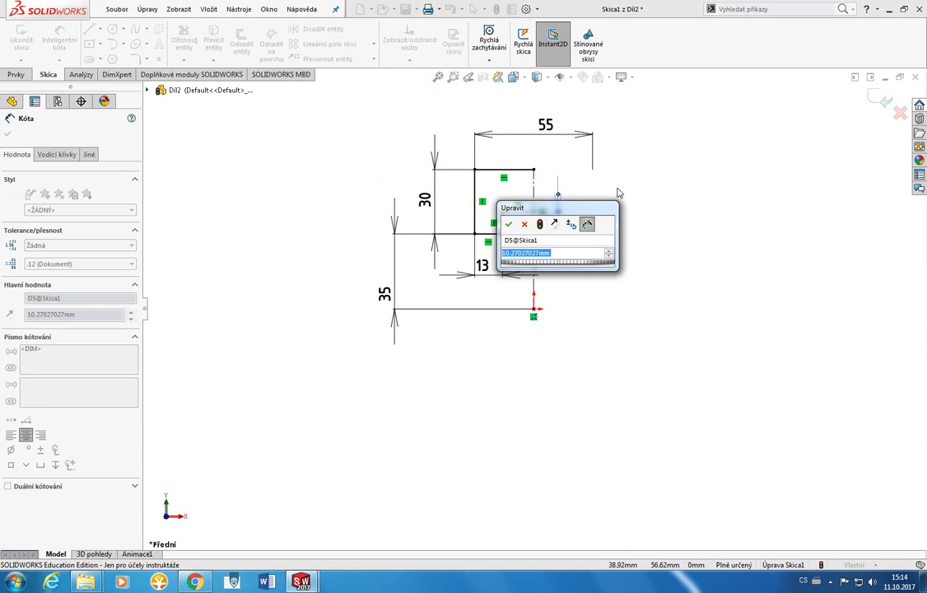
{"action": "type", "text": "10"}
{"action": "key", "text": "Return"}
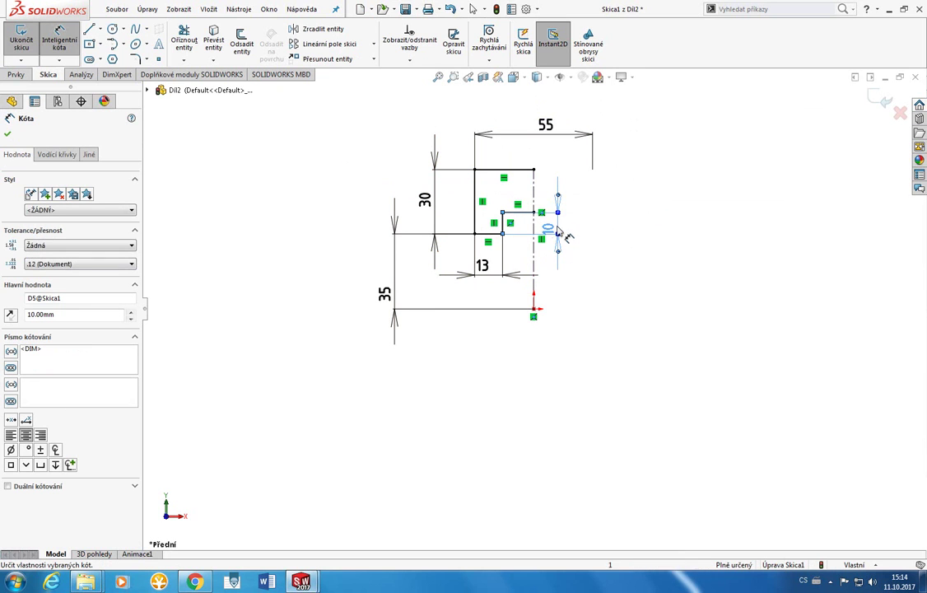
{"action": "left_click_drag", "start_coordinate": [564, 241], "coordinate": [458, 216]}
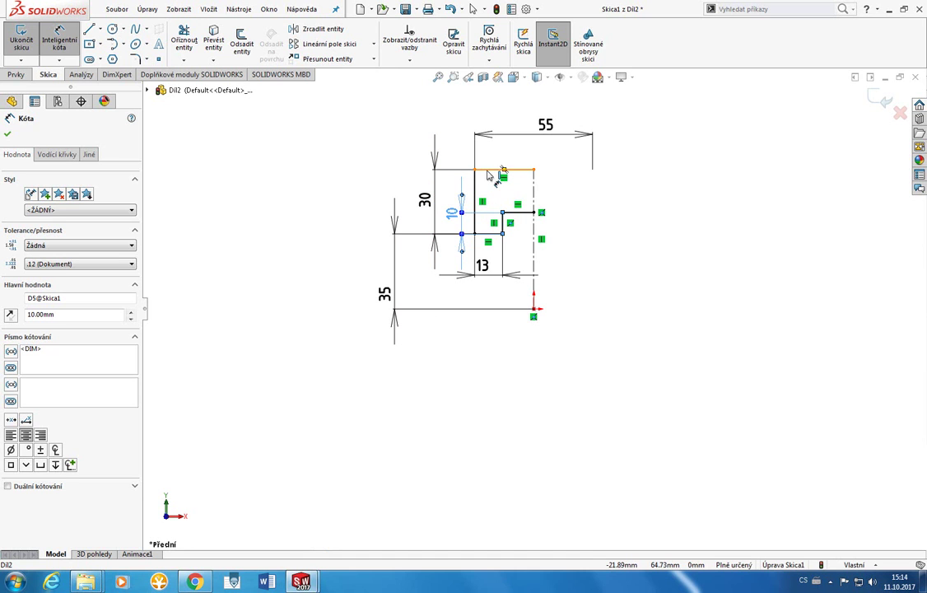
Try to dimension the length of the inner horizontal edge that meets the centerline.
{"action": "left_click", "coordinate": [527, 212]}
{"action": "left_click", "coordinate": [628, 246]}
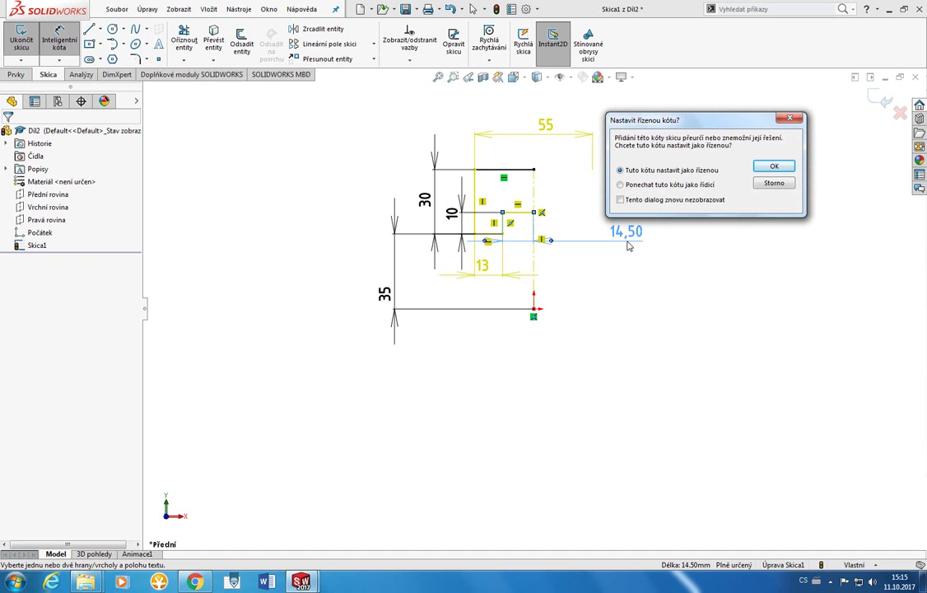
{"action": "left_click", "coordinate": [775, 183]}
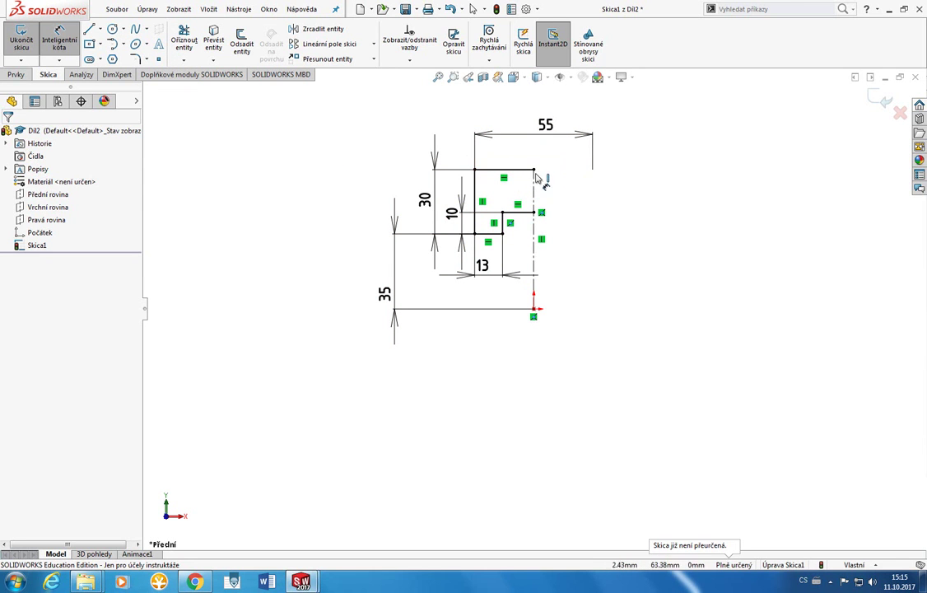
Mirror the five profile lines about the vertical centerline, keeping the originals.
{"action": "left_click", "coordinate": [337, 34]}
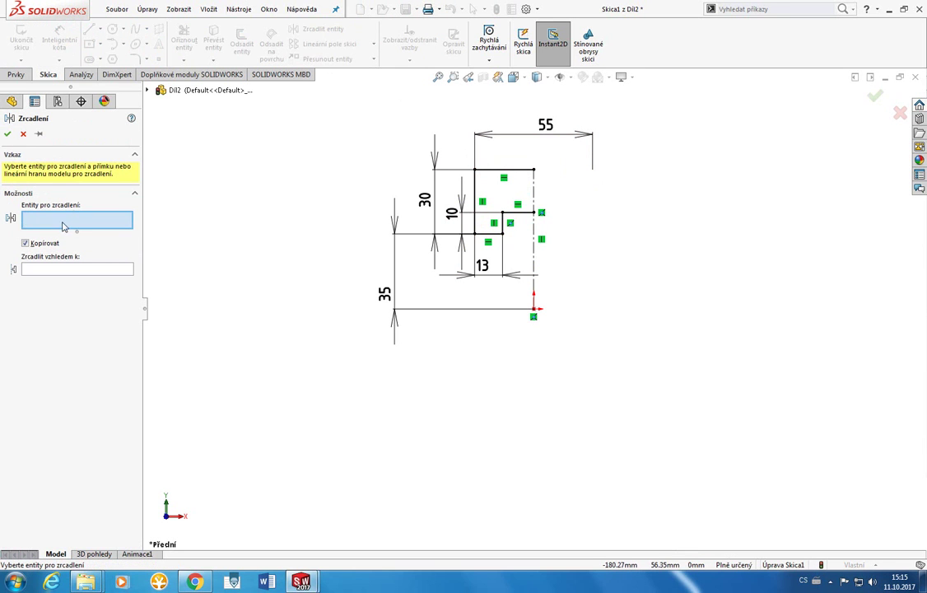
{"action": "left_click", "coordinate": [148, 92]}
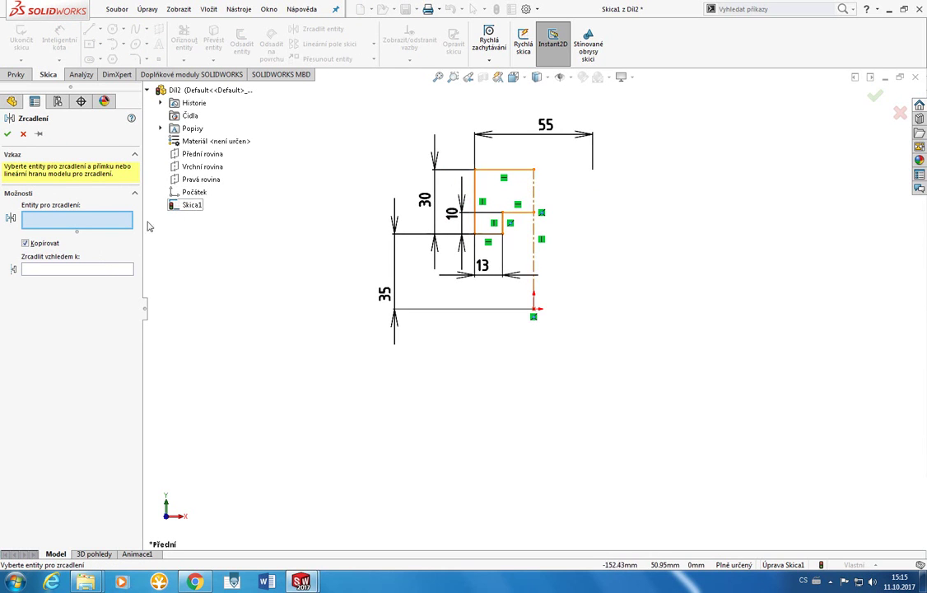
{"action": "left_click", "coordinate": [121, 270]}
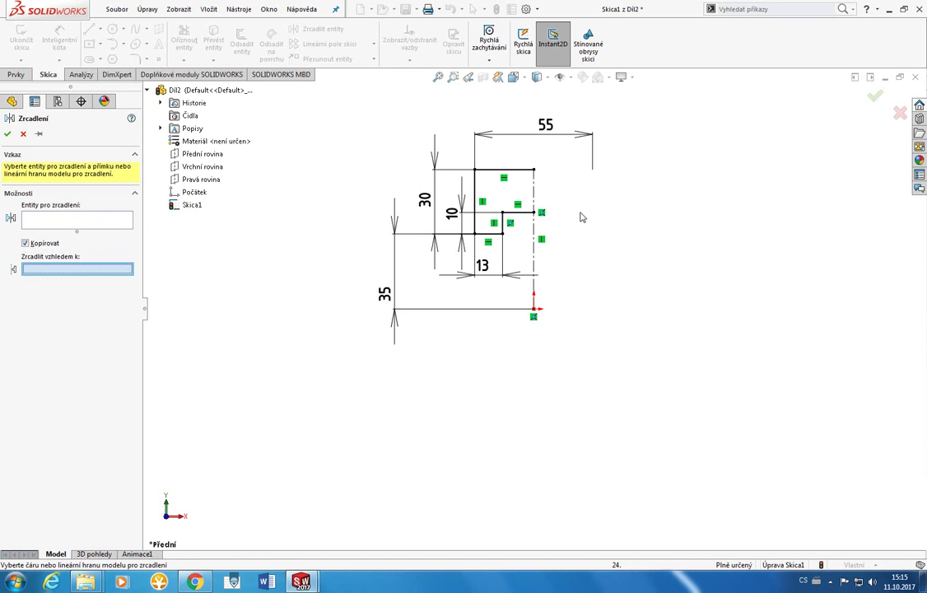
{"action": "left_click", "coordinate": [535, 239]}
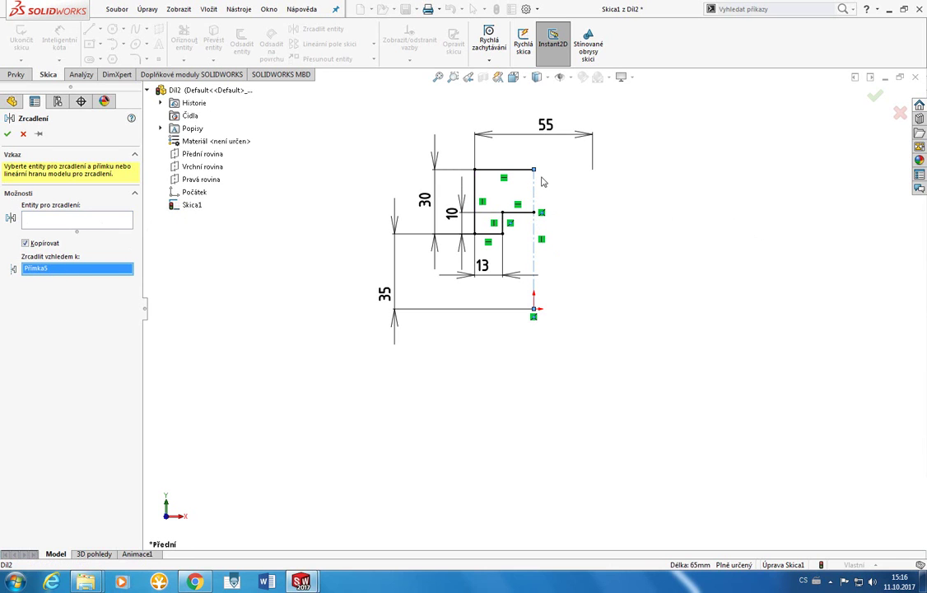
{"action": "left_click", "coordinate": [99, 220]}
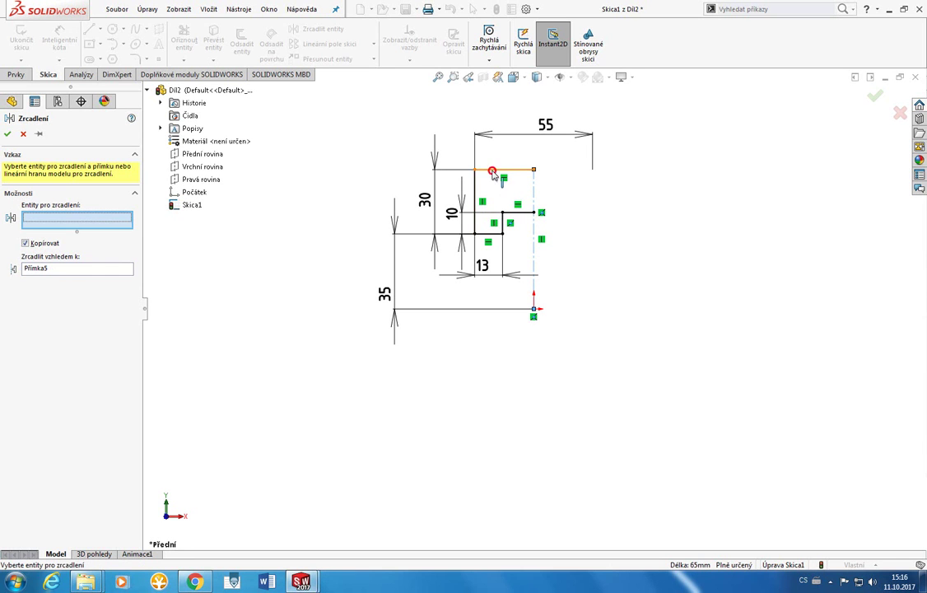
{"action": "left_click", "coordinate": [474, 188]}
{"action": "left_click", "coordinate": [499, 169]}
{"action": "left_click", "coordinate": [502, 224]}
{"action": "left_click", "coordinate": [518, 212]}
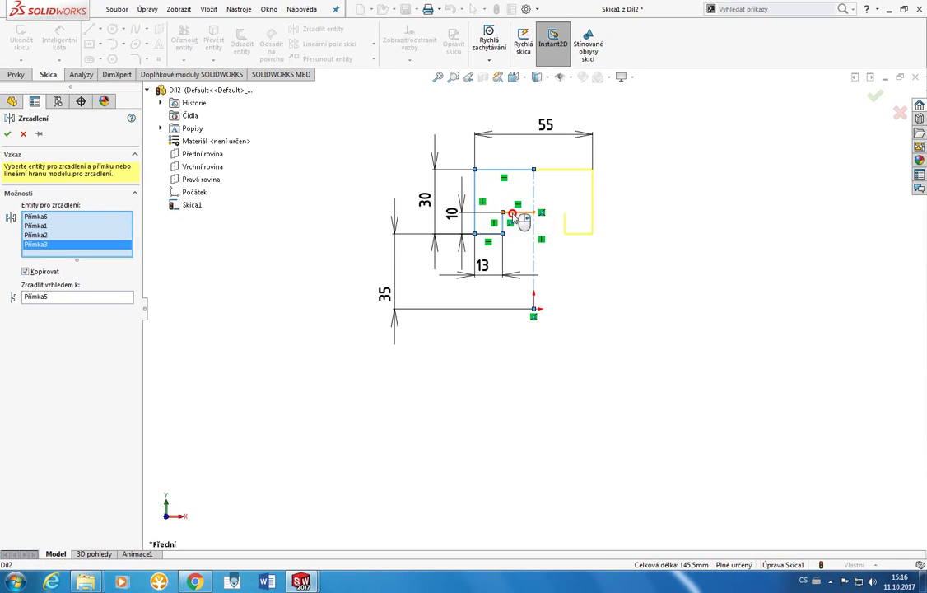
{"action": "left_click", "coordinate": [488, 233]}
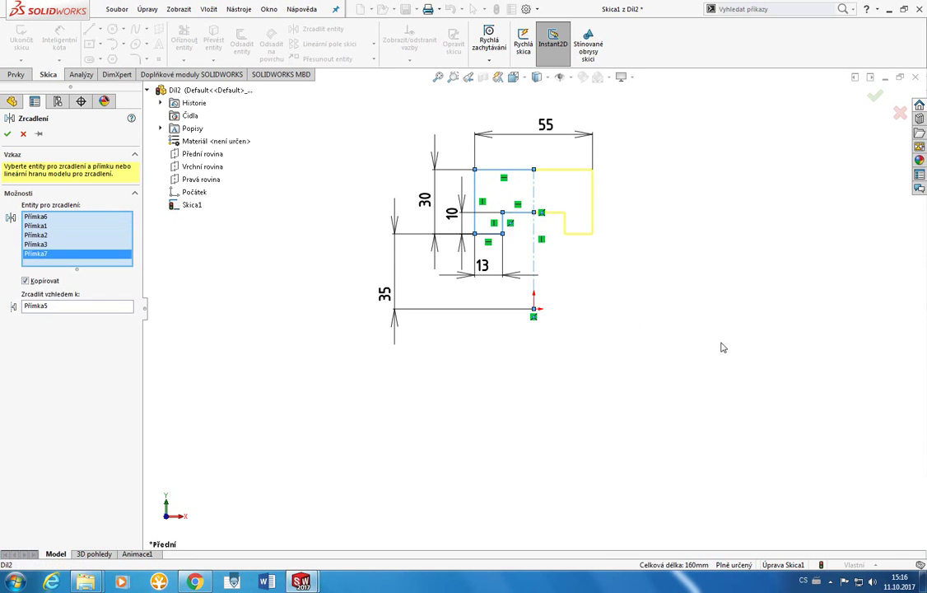
{"action": "left_click", "coordinate": [7, 134]}
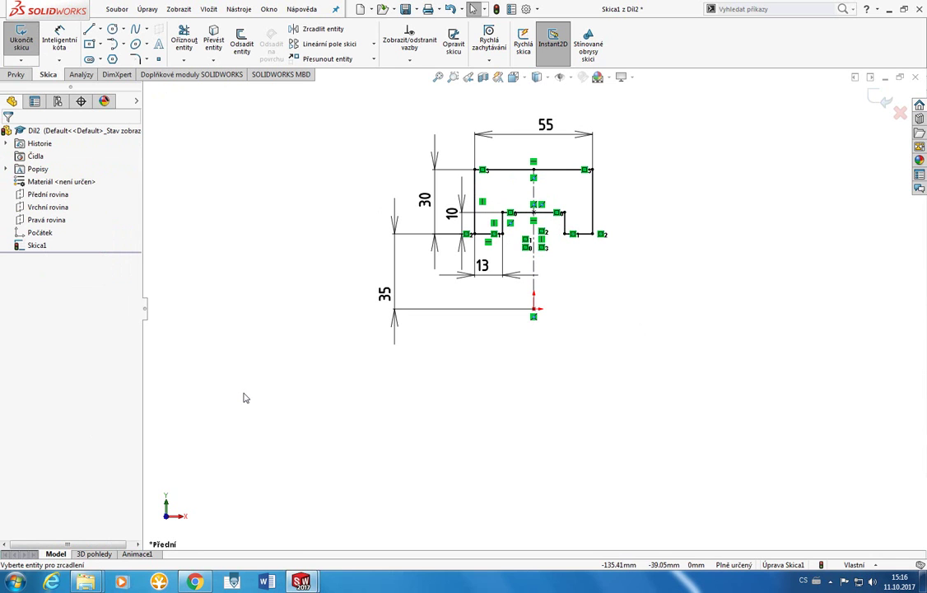
Switch to Netop Vision Pro, view the live screen of computer PC223-06, and return to the sketch.
{"action": "key", "text": "super"}
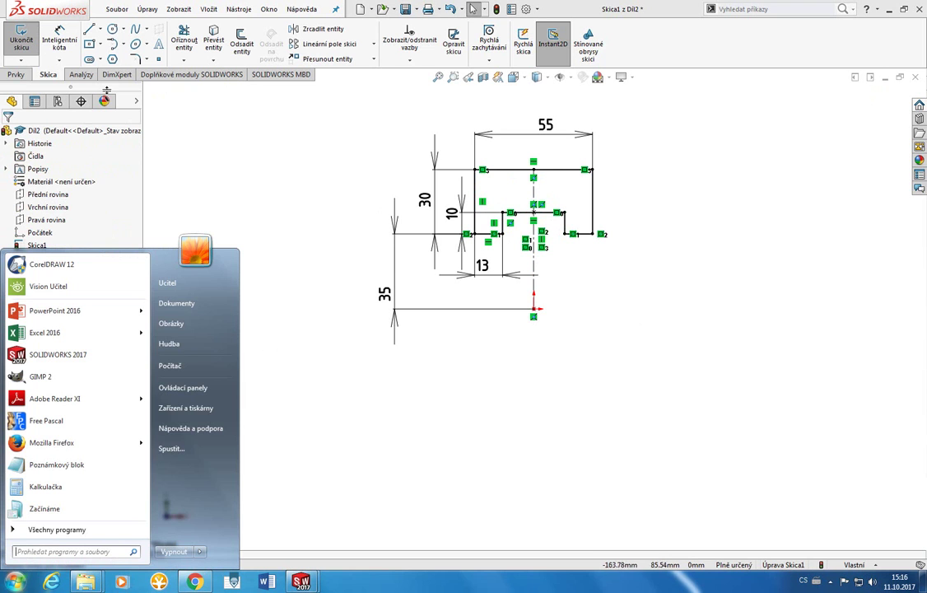
{"action": "left_click", "coordinate": [33, 286]}
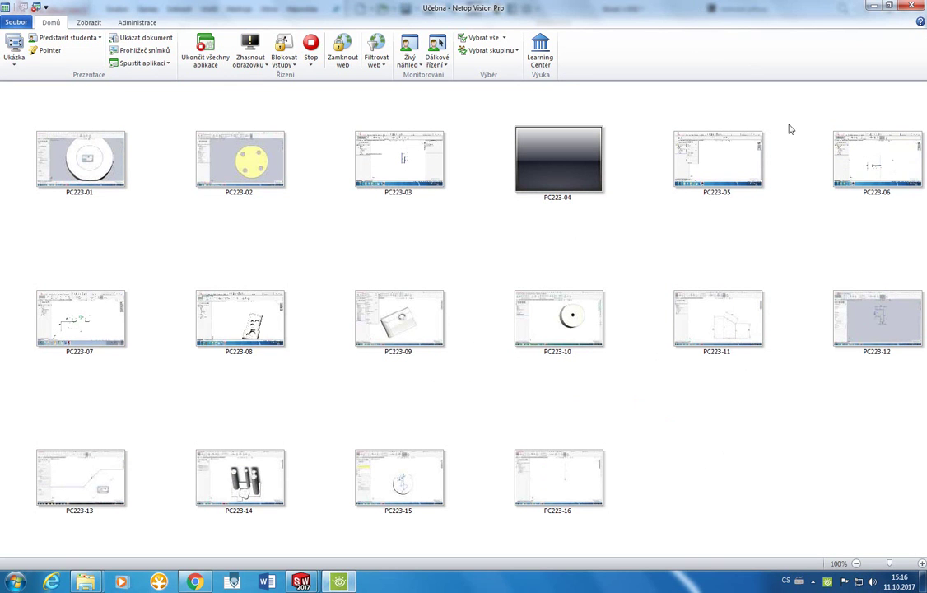
{"action": "double_click", "coordinate": [868, 161]}
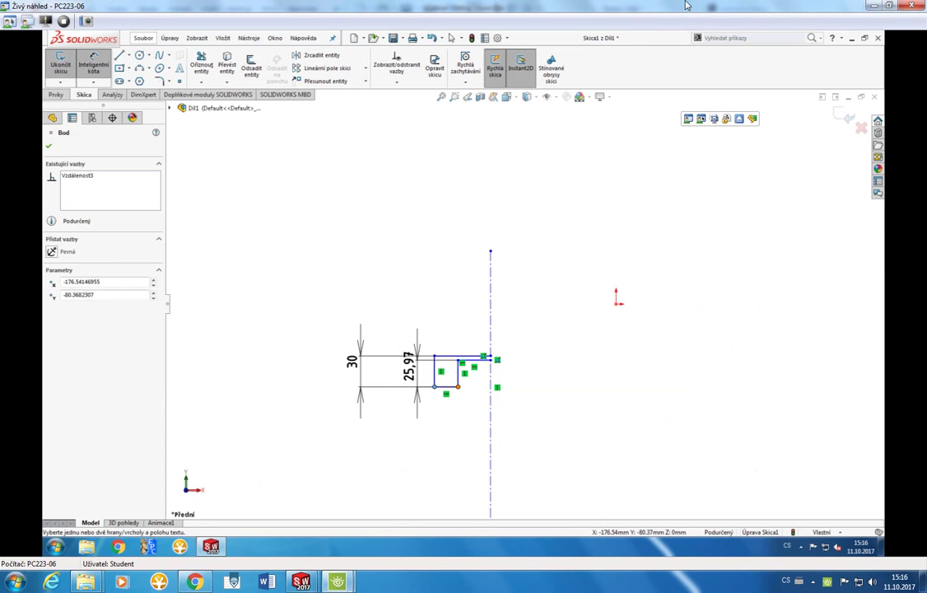
{"action": "left_click", "coordinate": [890, 5]}
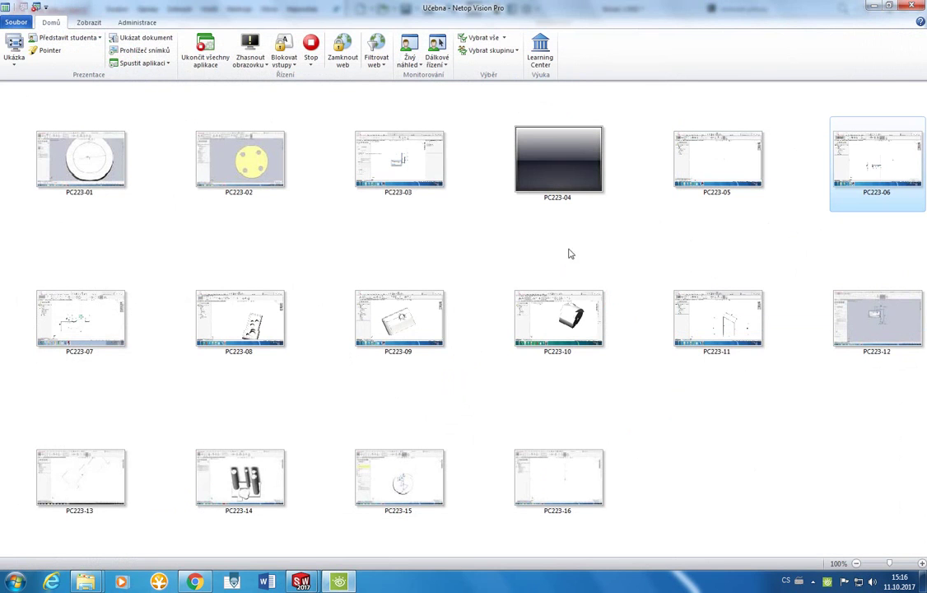
{"action": "left_click", "coordinate": [875, 6]}
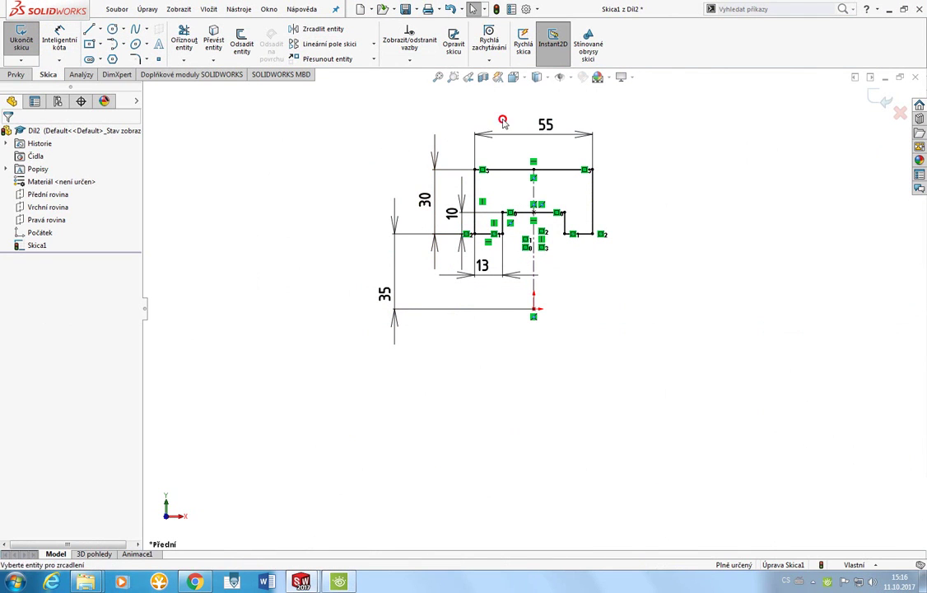
Move the 55 mm dimension closer to the profile's upper edge and place the restored Netop Vision Pro window over the lower part of the sketch.
{"action": "left_click_drag", "start_coordinate": [541, 131], "coordinate": [529, 147]}
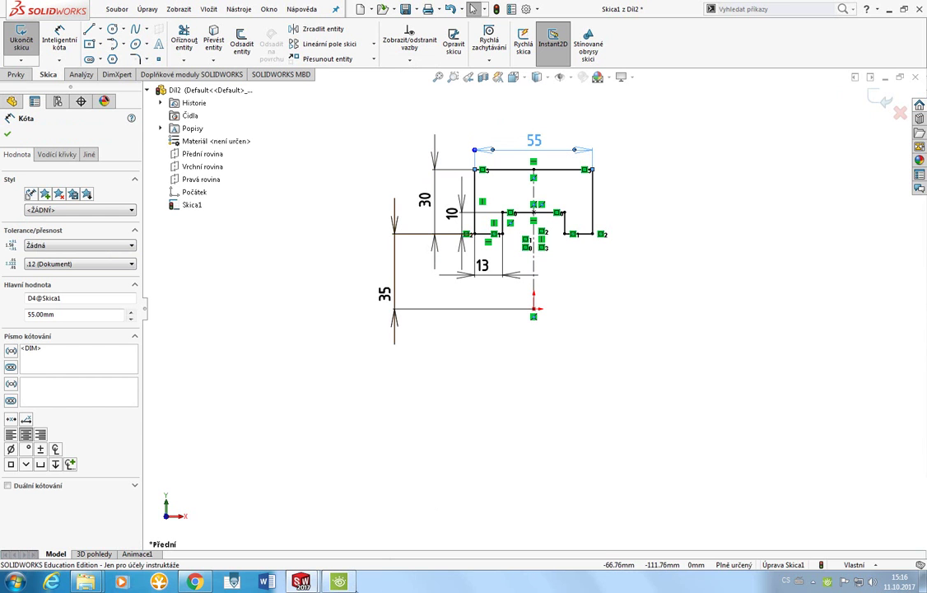
{"action": "left_click", "coordinate": [338, 581]}
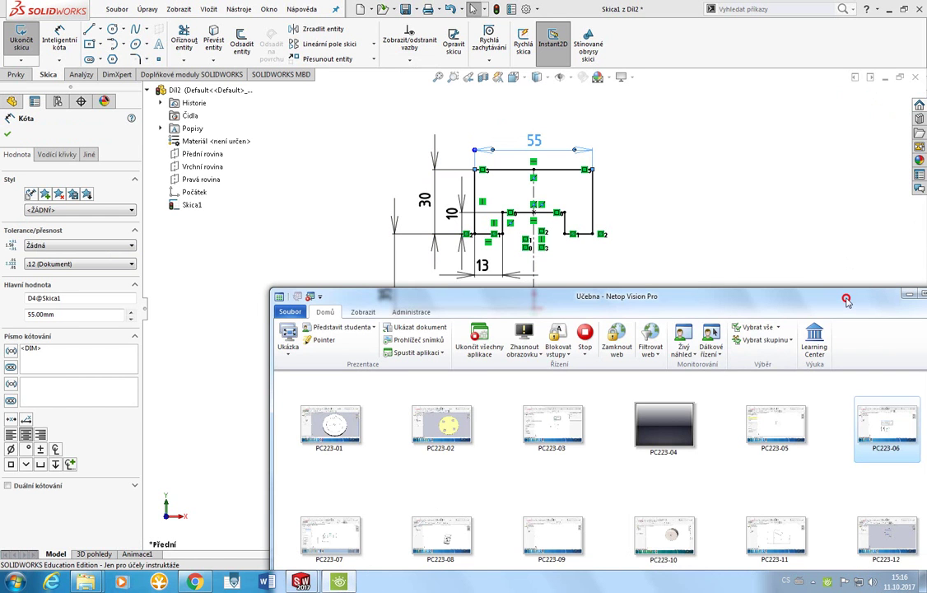
{"action": "left_click_drag", "start_coordinate": [750, 297], "coordinate": [713, 249]}
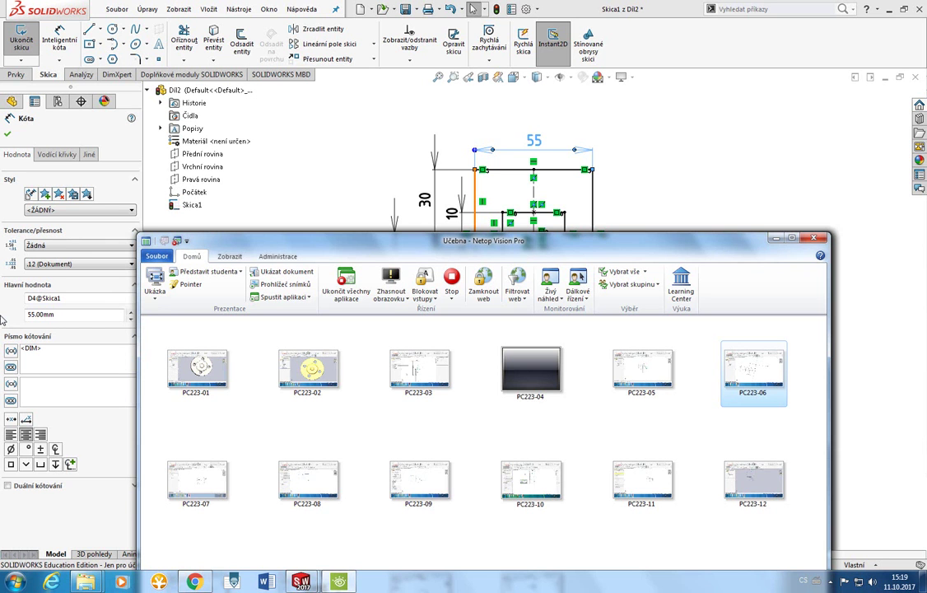
Move the Netop Vision Pro window up to view all student computer thumbnails, and return to the sketch.
{"action": "left_click_drag", "start_coordinate": [468, 246], "coordinate": [490, 186]}
{"action": "mouse_move", "coordinate": [468, 306]}
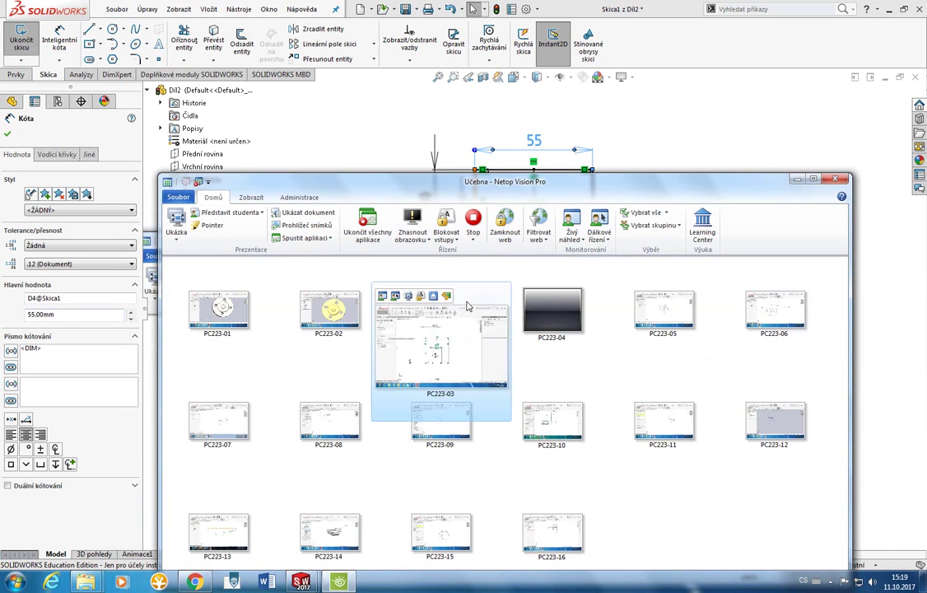
{"action": "mouse_move", "coordinate": [513, 492]}
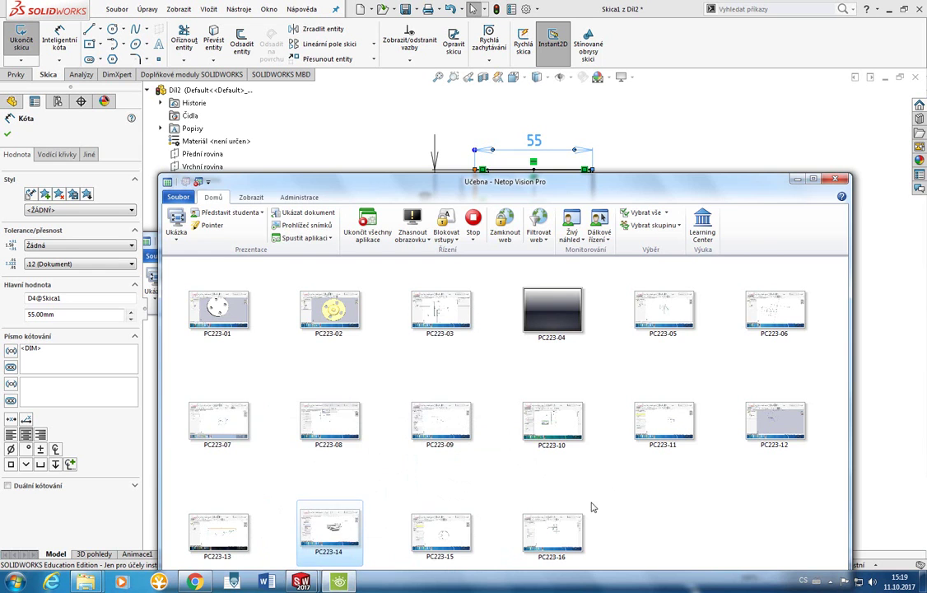
{"action": "left_click", "coordinate": [724, 165]}
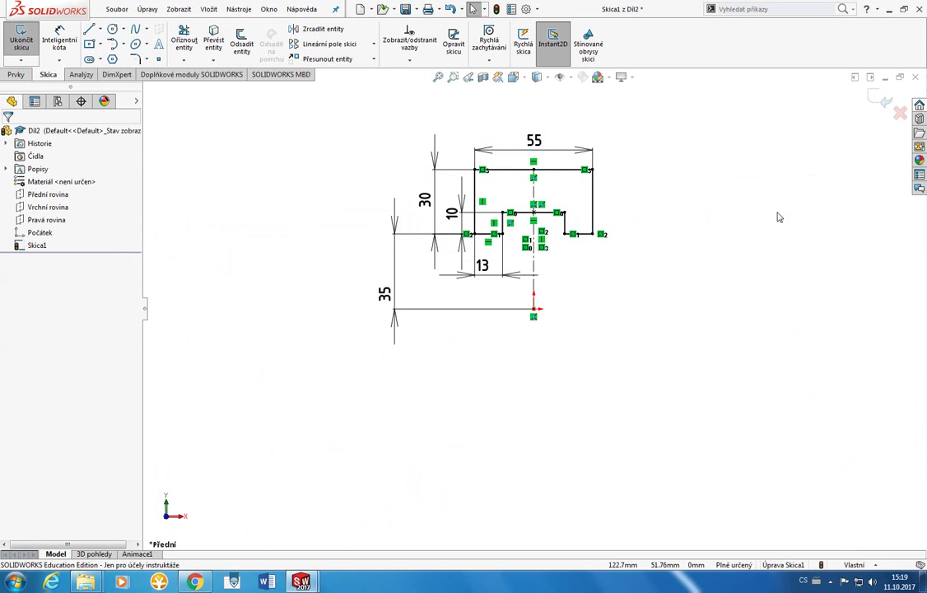
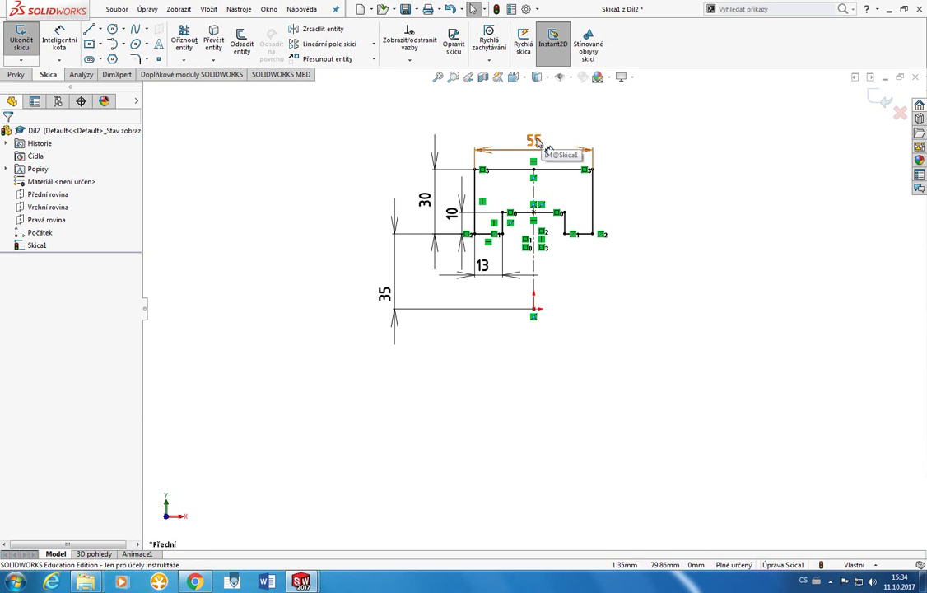
Move the 55 mm dimension farther above the profile's upper edge.
{"action": "left_click", "coordinate": [541, 138]}
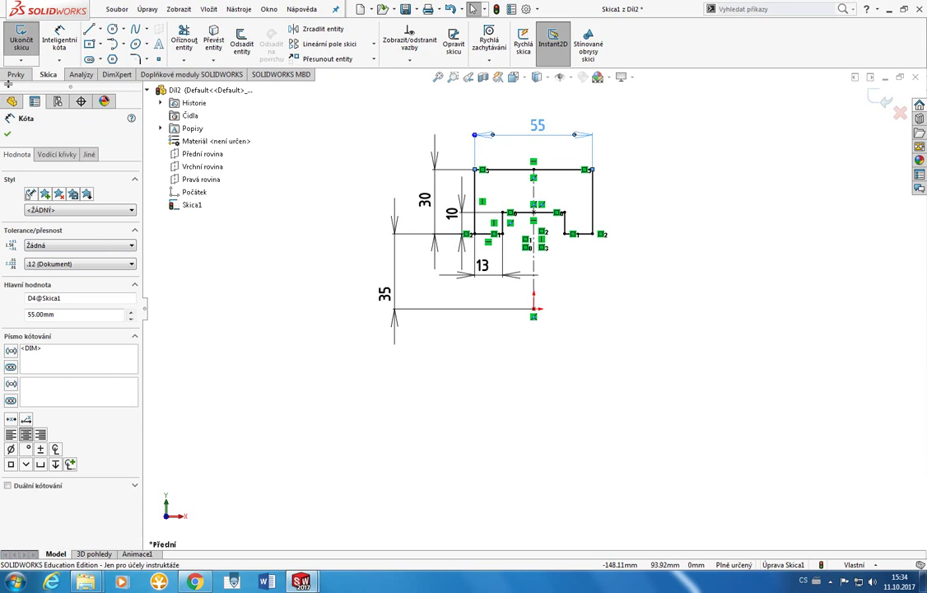
{"action": "left_click", "coordinate": [15, 74]}
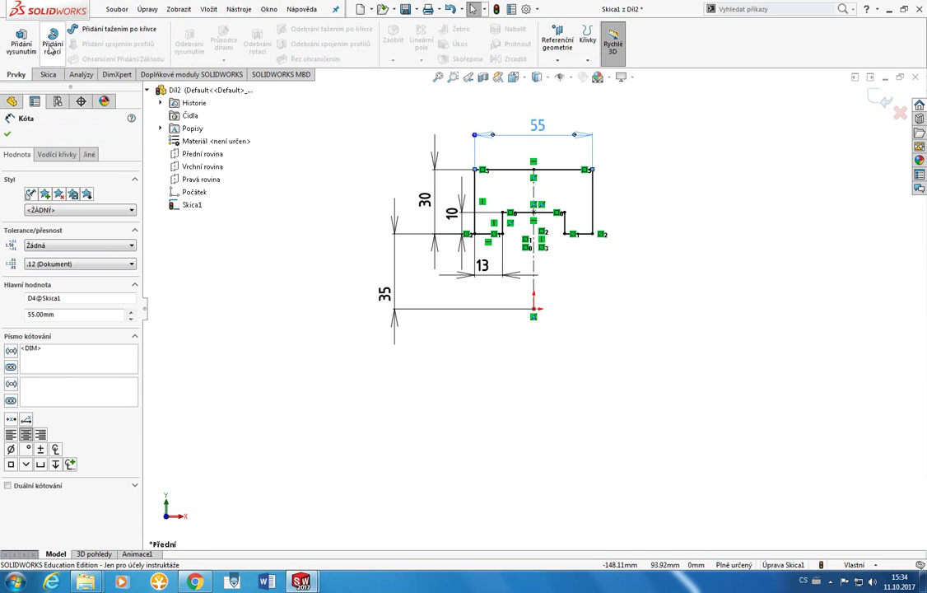
{"action": "left_click", "coordinate": [51, 46]}
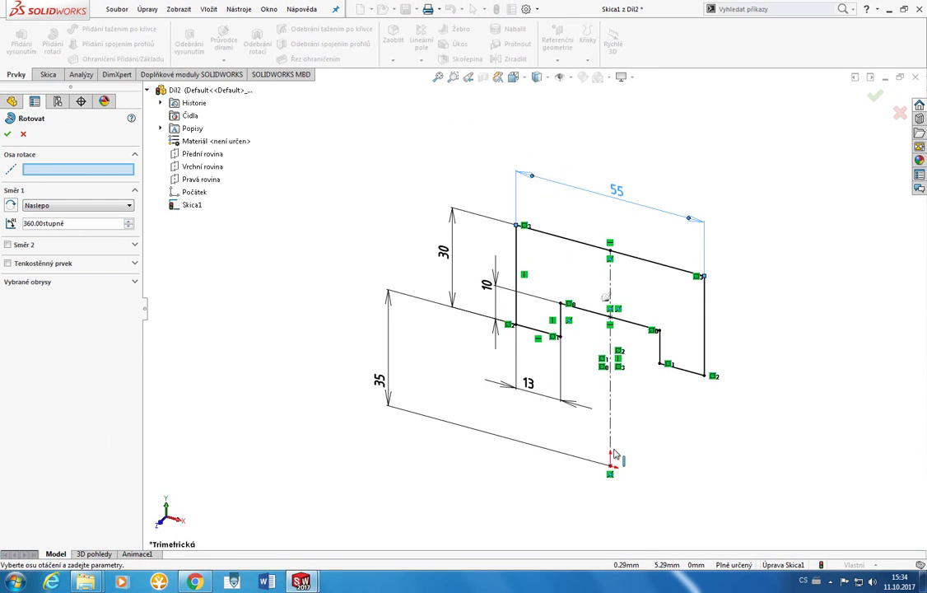
{"action": "key", "text": "Escape"}
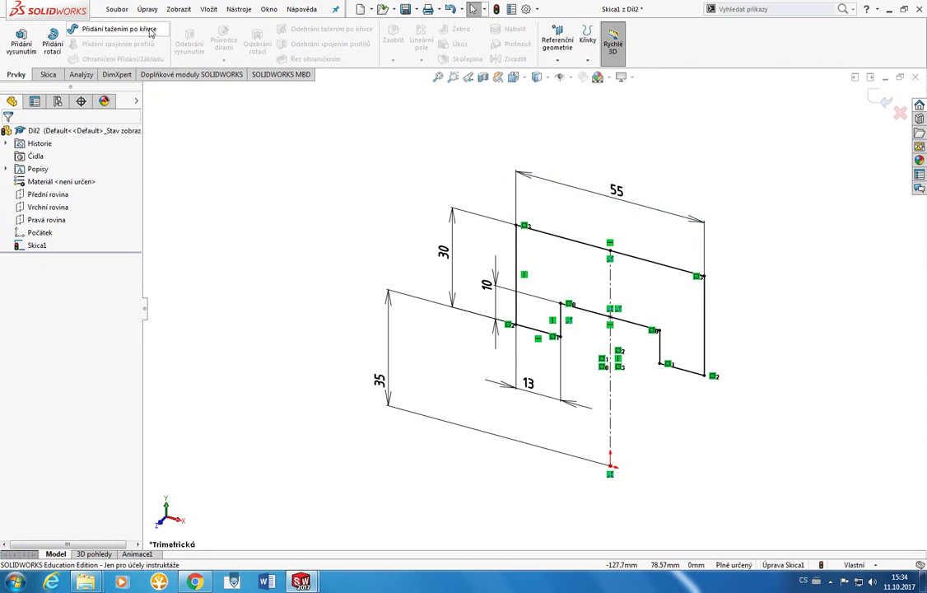
Sketch a horizontal construction line about 66 mm long below the profile, with its midpoint at the origin.
{"action": "left_click", "coordinate": [50, 74]}
{"action": "left_click", "coordinate": [100, 31]}
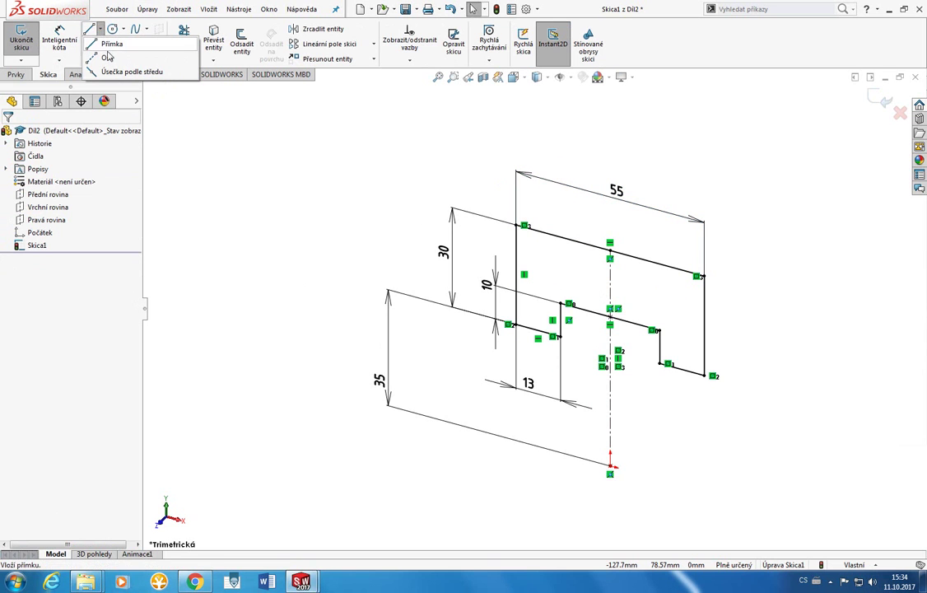
{"action": "left_click", "coordinate": [107, 58]}
{"action": "key", "text": "ctrl+1"}
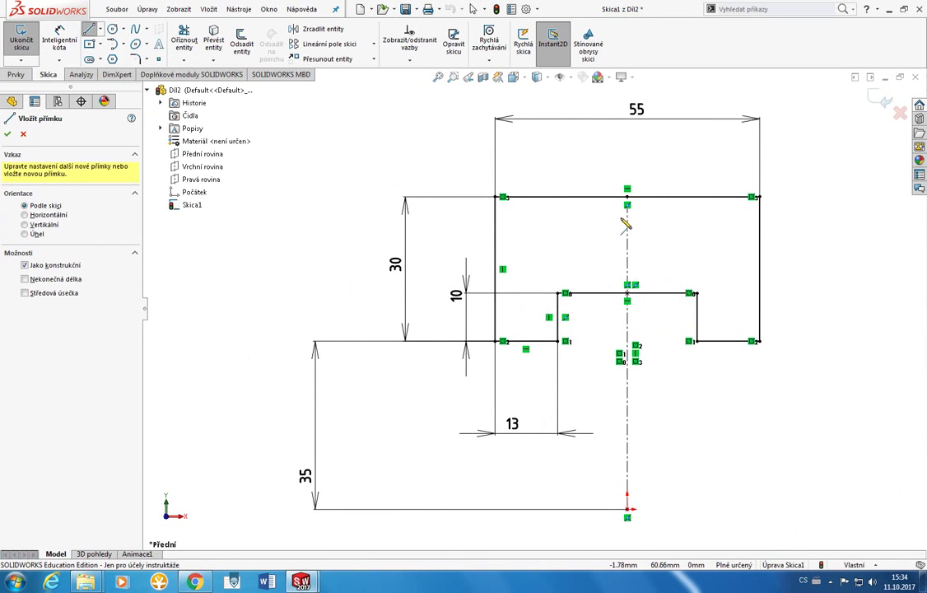
{"action": "mouse_move", "coordinate": [629, 227]}
{"action": "middle_mouse_down"}
{"action": "mouse_move", "coordinate": [528, 227]}
{"action": "mouse_move", "coordinate": [639, 220]}
{"action": "middle_mouse_up"}
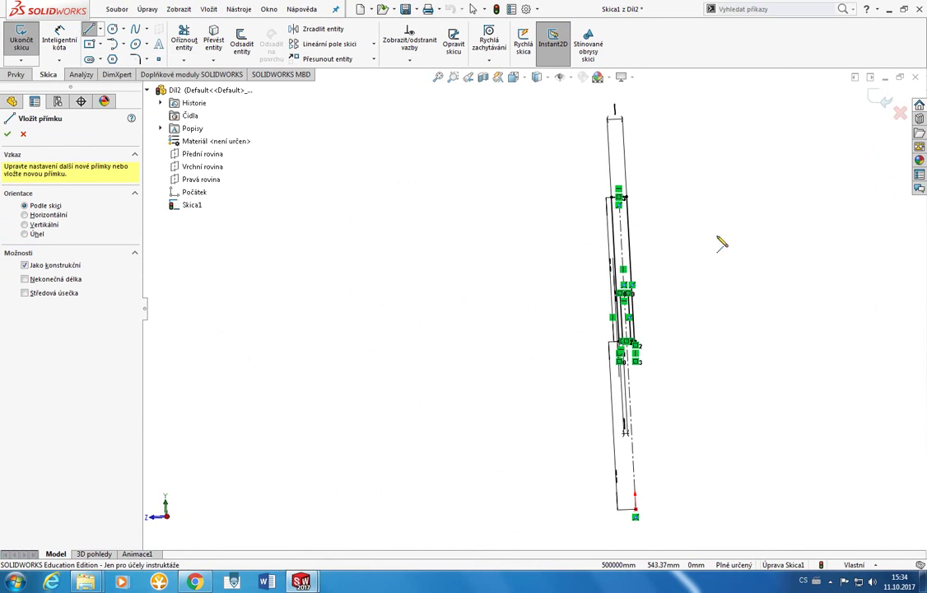
{"action": "mouse_move", "coordinate": [560, 329]}
{"action": "middle_mouse_down"}
{"action": "mouse_move", "coordinate": [604, 261]}
{"action": "mouse_move", "coordinate": [704, 251]}
{"action": "mouse_move", "coordinate": [692, 264]}
{"action": "middle_mouse_up"}
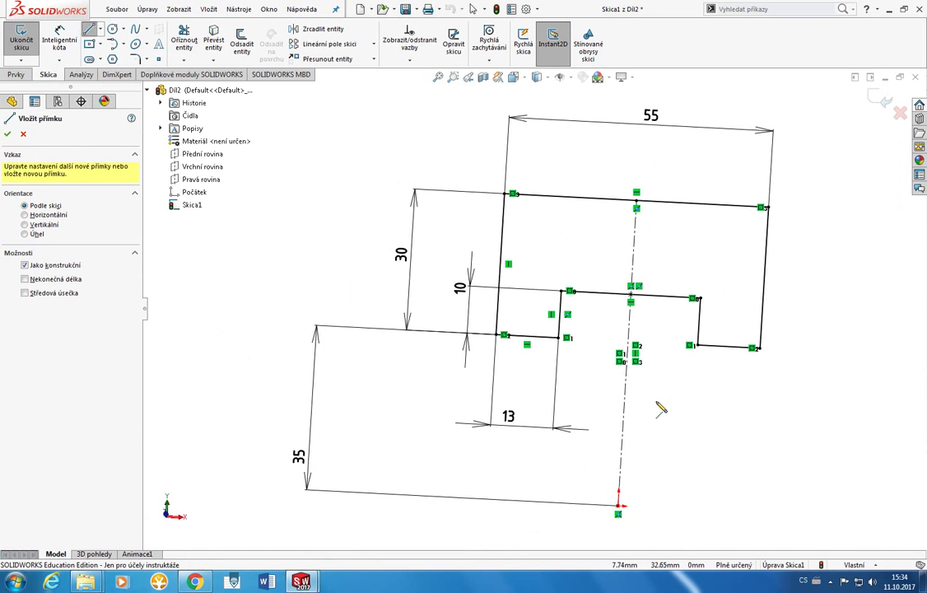
{"action": "left_click", "coordinate": [465, 503]}
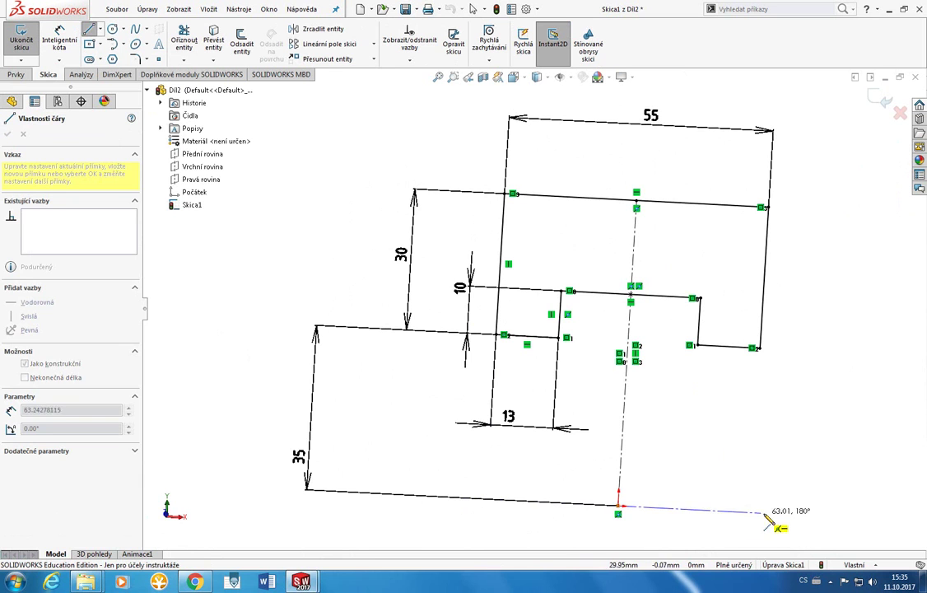
{"action": "key", "text": "Escape"}
{"action": "key", "text": "space"}
{"action": "left_click", "coordinate": [542, 352]}
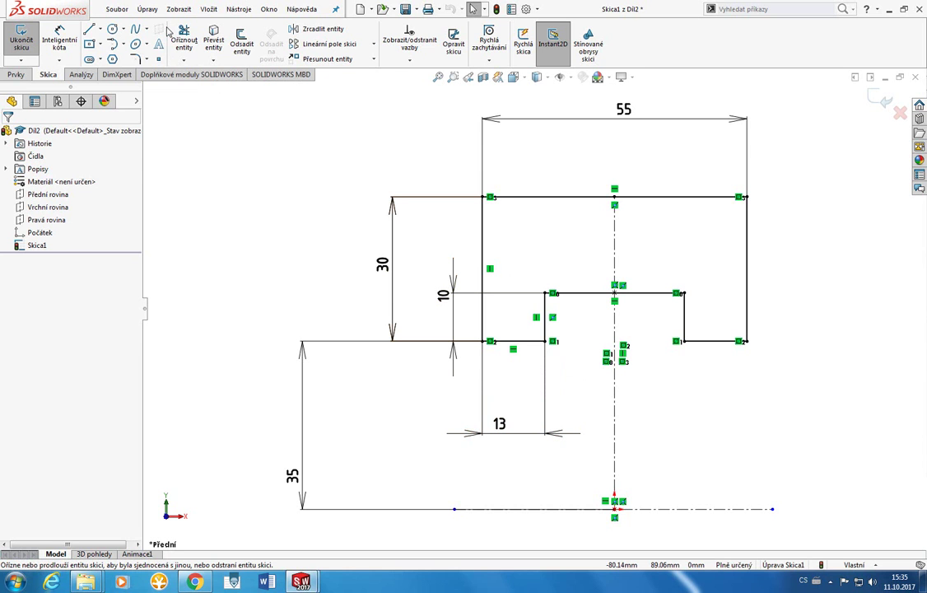
Revolve the profile 360 degrees about the horizontal construction line through the origin.
{"action": "left_click", "coordinate": [15, 74]}
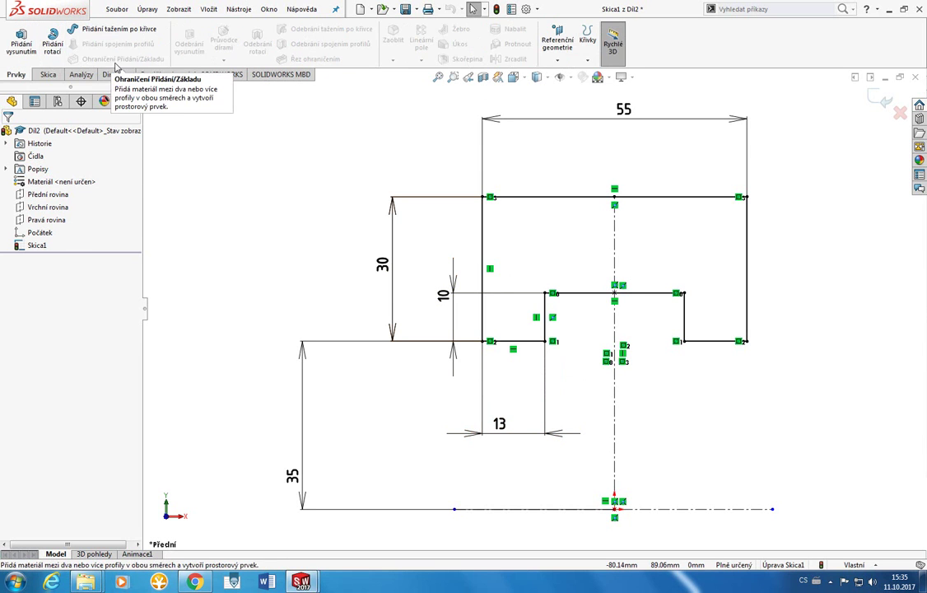
{"action": "left_click", "coordinate": [54, 45]}
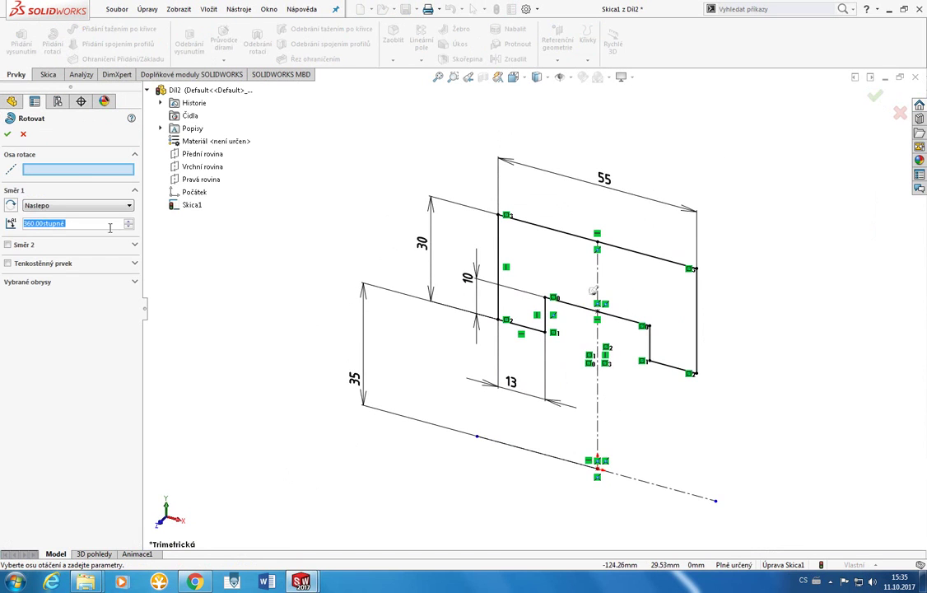
{"action": "left_click", "coordinate": [535, 455]}
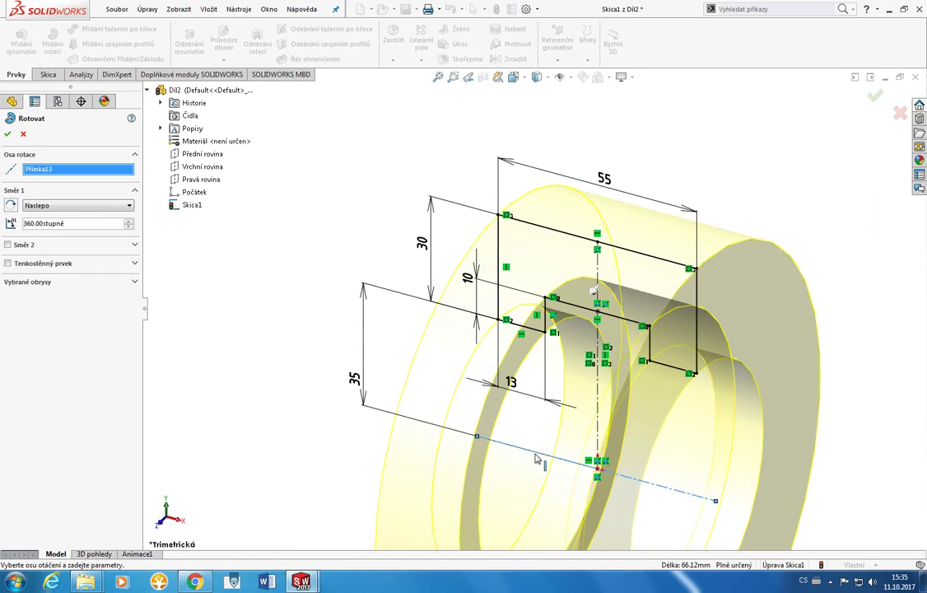
{"action": "scroll", "coordinate": [655, 362], "scroll_direction": "up", "scroll_amount": 2}
{"action": "scroll", "coordinate": [647, 338], "scroll_direction": "down", "scroll_amount": 5}
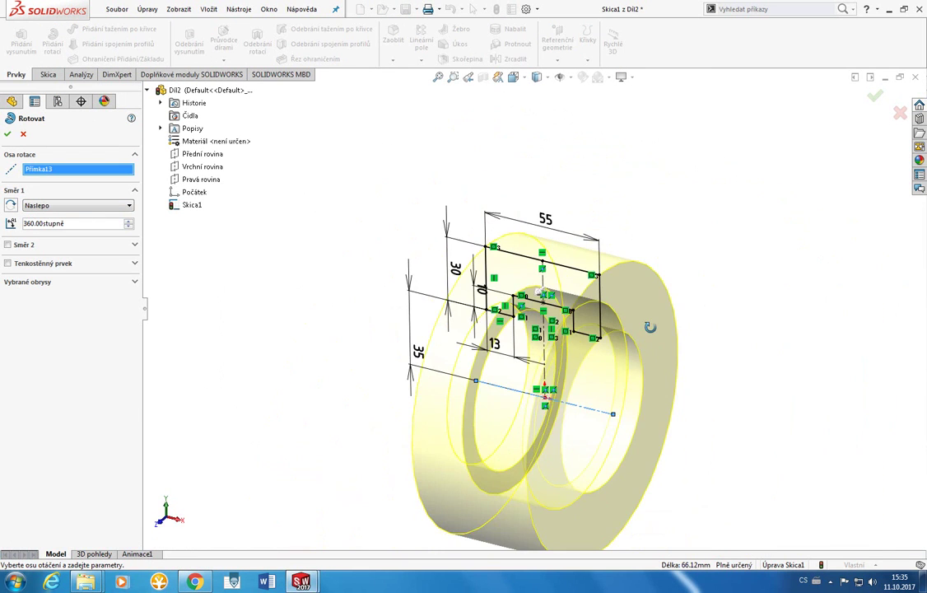
{"action": "mouse_move", "coordinate": [641, 324]}
{"action": "middle_mouse_down"}
{"action": "mouse_move", "coordinate": [534, 250]}
{"action": "mouse_move", "coordinate": [593, 325]}
{"action": "mouse_move", "coordinate": [592, 301]}
{"action": "mouse_move", "coordinate": [680, 311]}
{"action": "middle_mouse_up"}
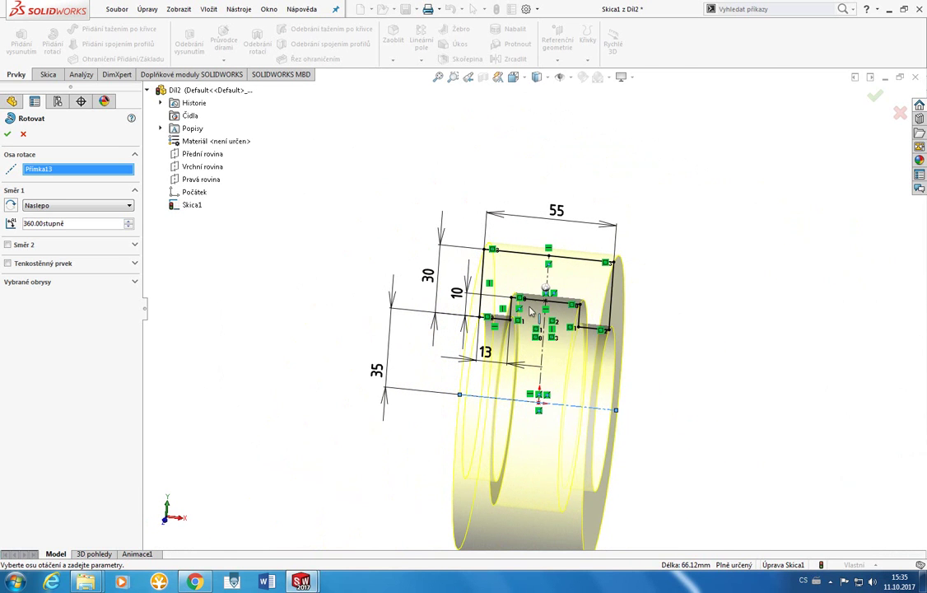
{"action": "left_click", "coordinate": [9, 136]}
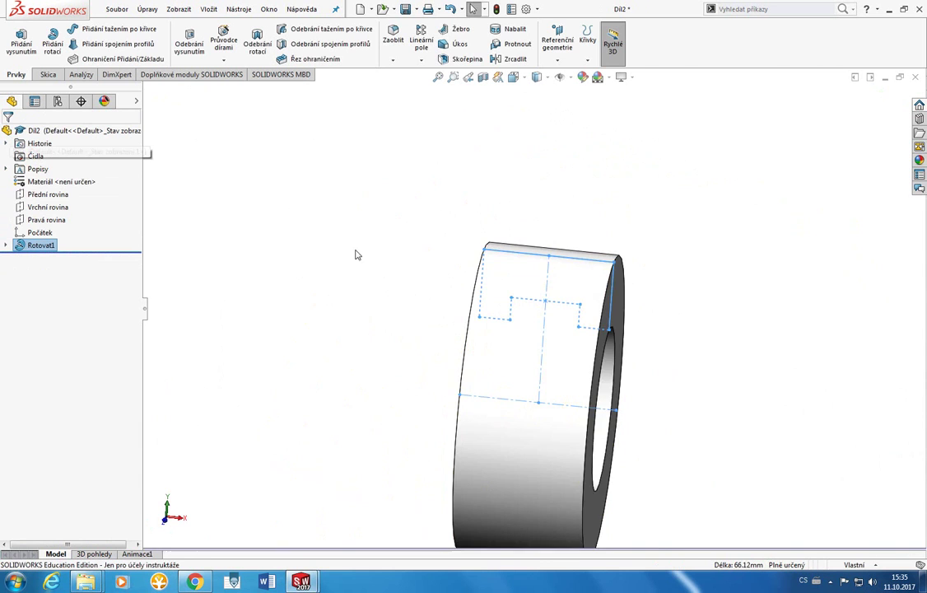
Inspect the revolved ring in a section view, comparing the Top and Right planes before applying the Front plane, and turn the section view off.
{"action": "middle_click_drag", "start_coordinate": [461, 313], "coordinate": [548, 336]}
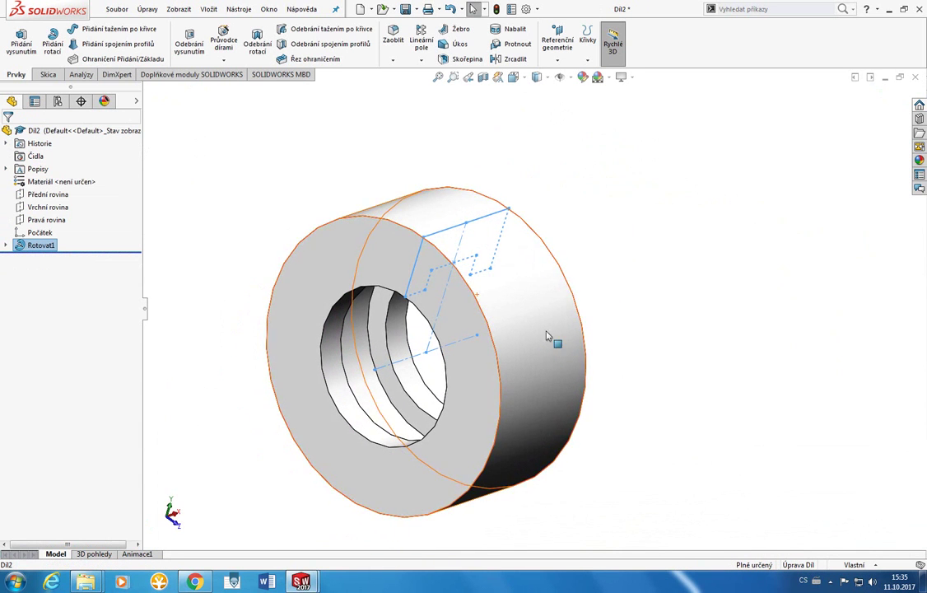
{"action": "left_click", "coordinate": [556, 178]}
{"action": "middle_click_drag", "start_coordinate": [556, 177], "coordinate": [474, 136]}
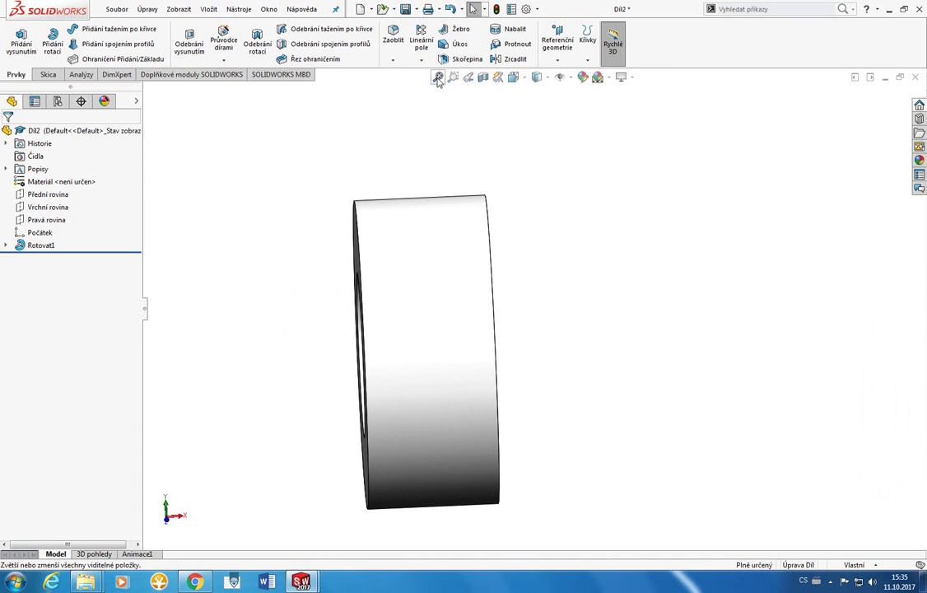
{"action": "left_click", "coordinate": [485, 79]}
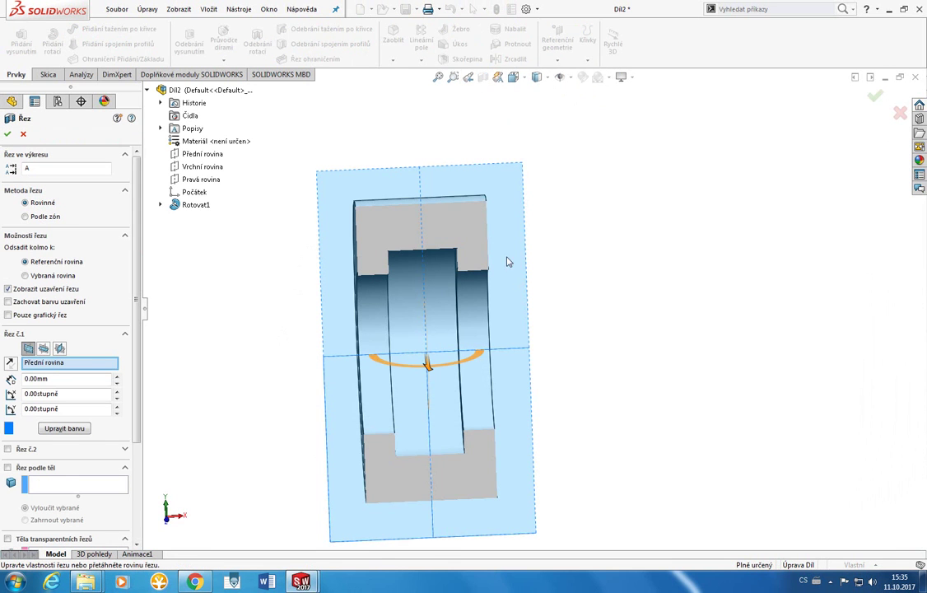
{"action": "left_click", "coordinate": [43, 347]}
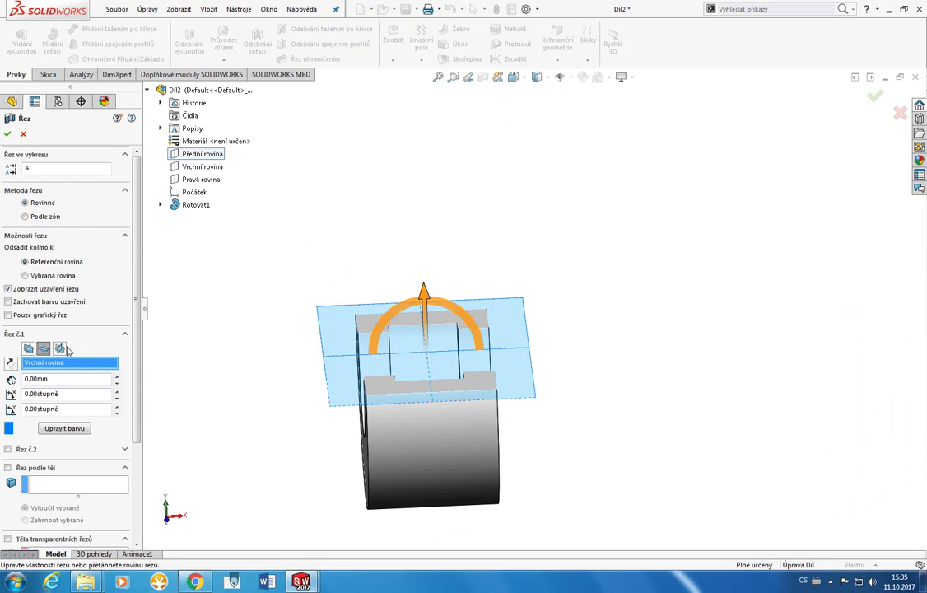
{"action": "left_click", "coordinate": [58, 348]}
{"action": "left_click", "coordinate": [43, 347]}
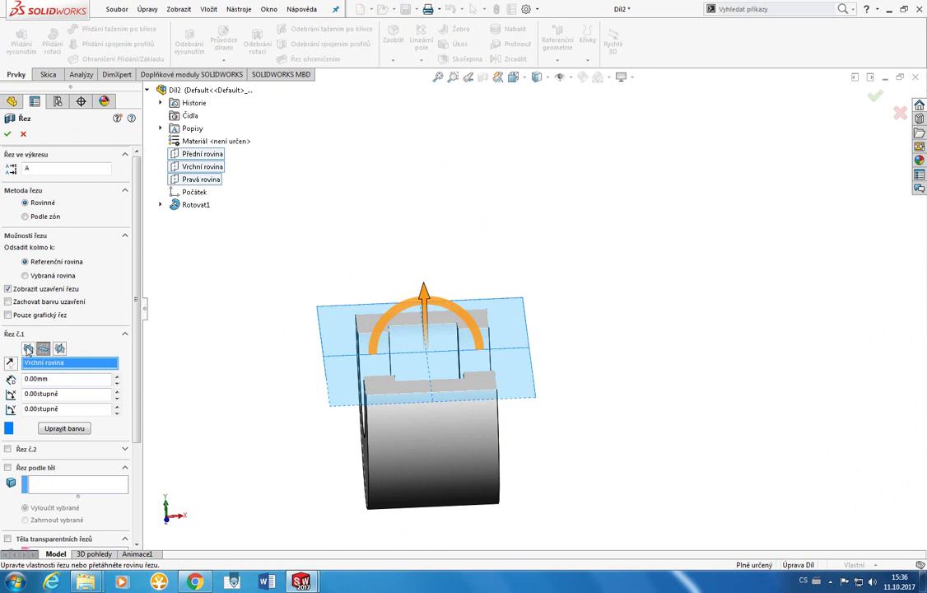
{"action": "left_click", "coordinate": [28, 348]}
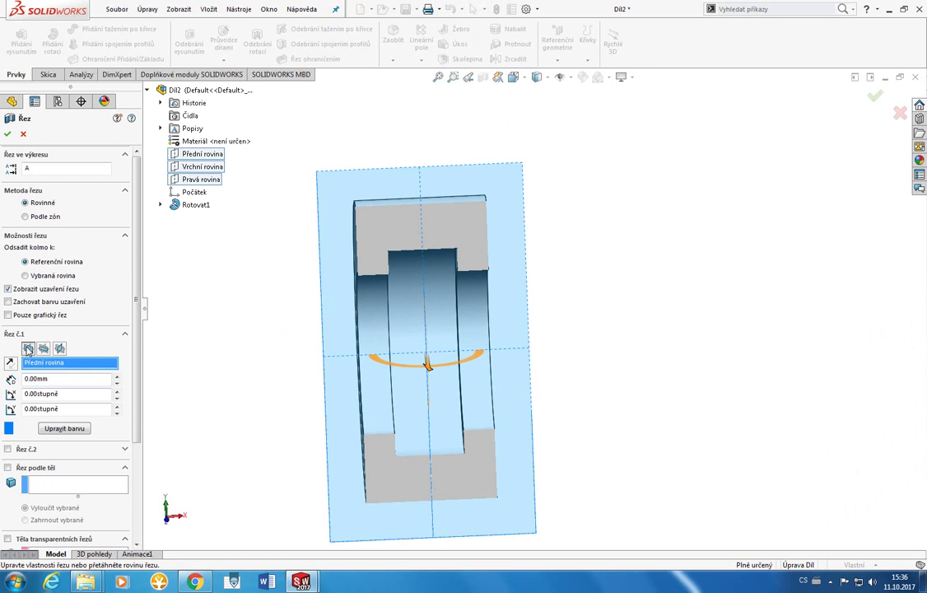
{"action": "left_click", "coordinate": [8, 134]}
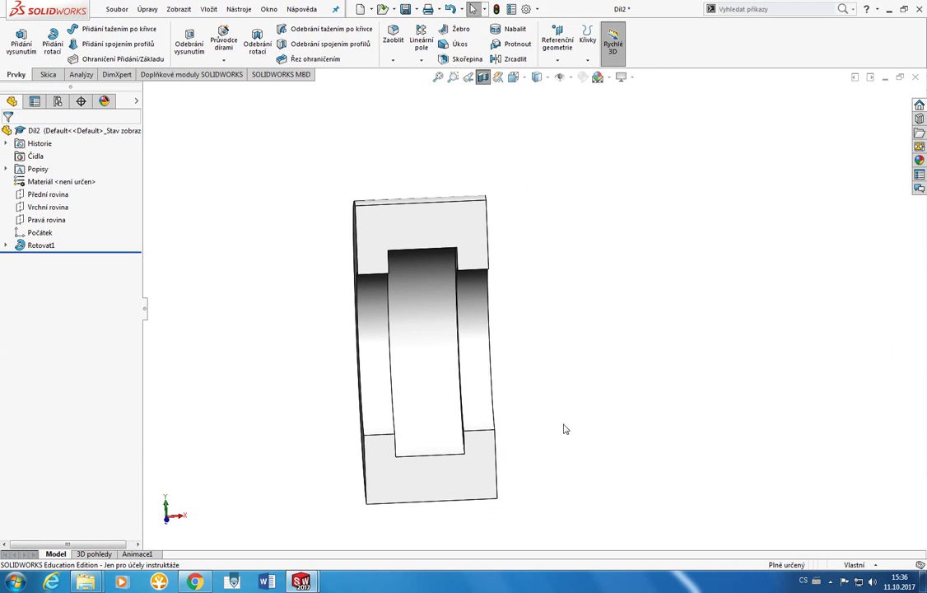
{"action": "middle_click_drag", "start_coordinate": [521, 327], "coordinate": [537, 281]}
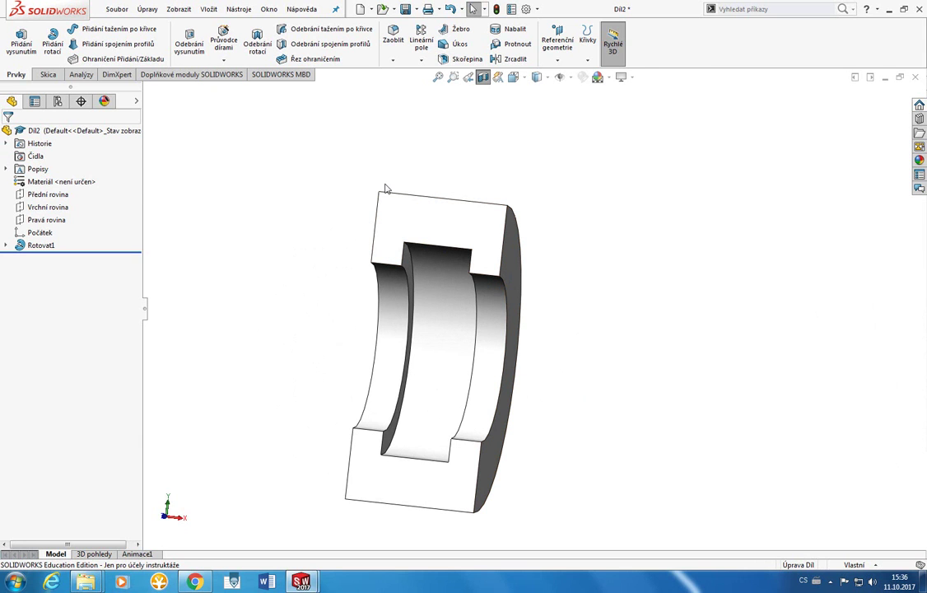
{"action": "left_click", "coordinate": [485, 84]}
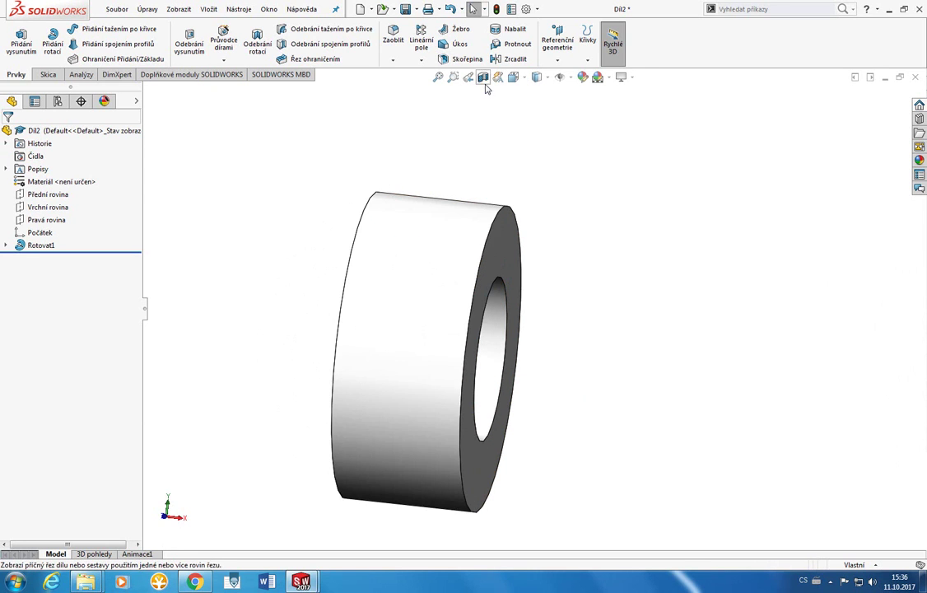
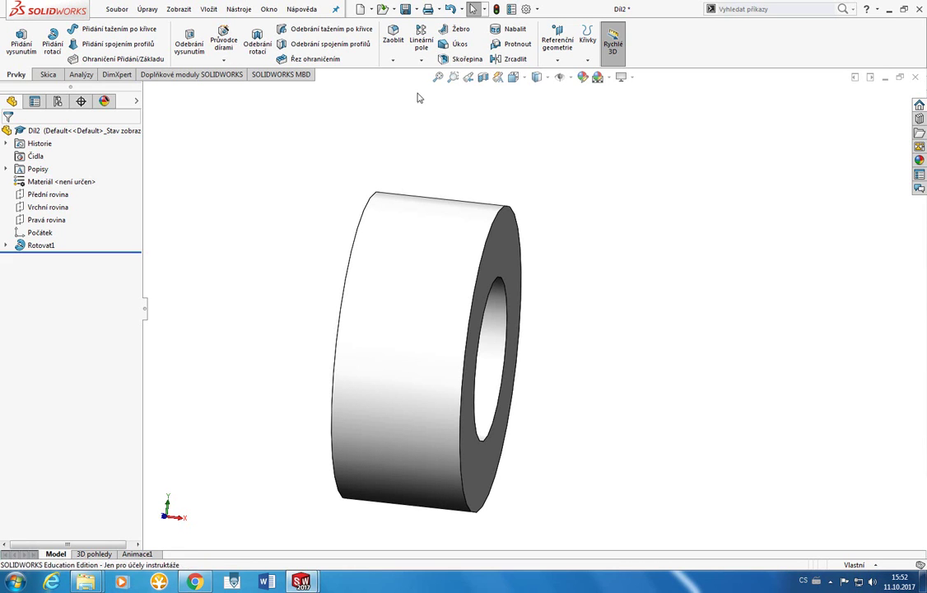
Fillet the inner and outer edges of one flat end face of the ring with a 5 mm radius.
{"action": "middle_click_drag", "start_coordinate": [426, 129], "coordinate": [461, 151]}
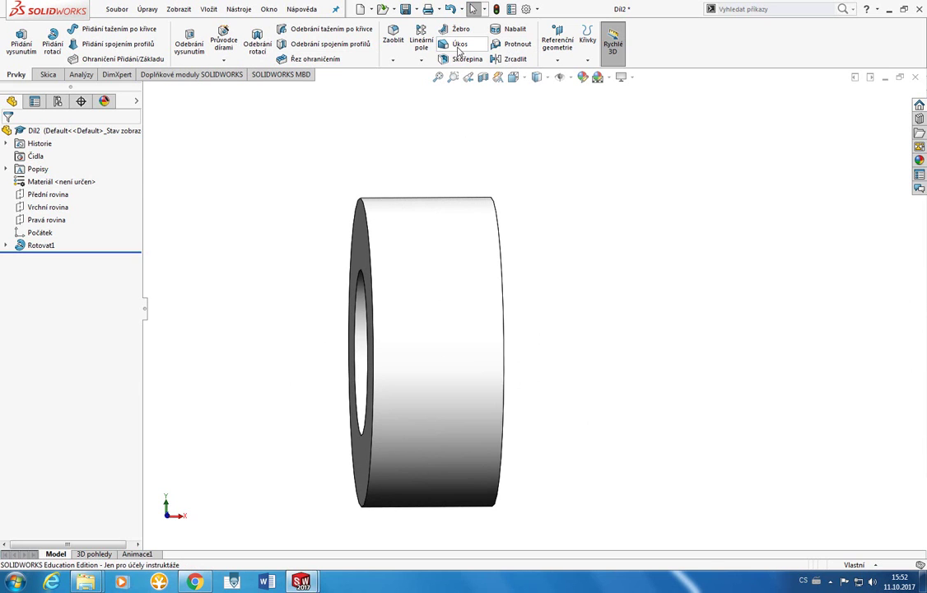
{"action": "left_click", "coordinate": [394, 37]}
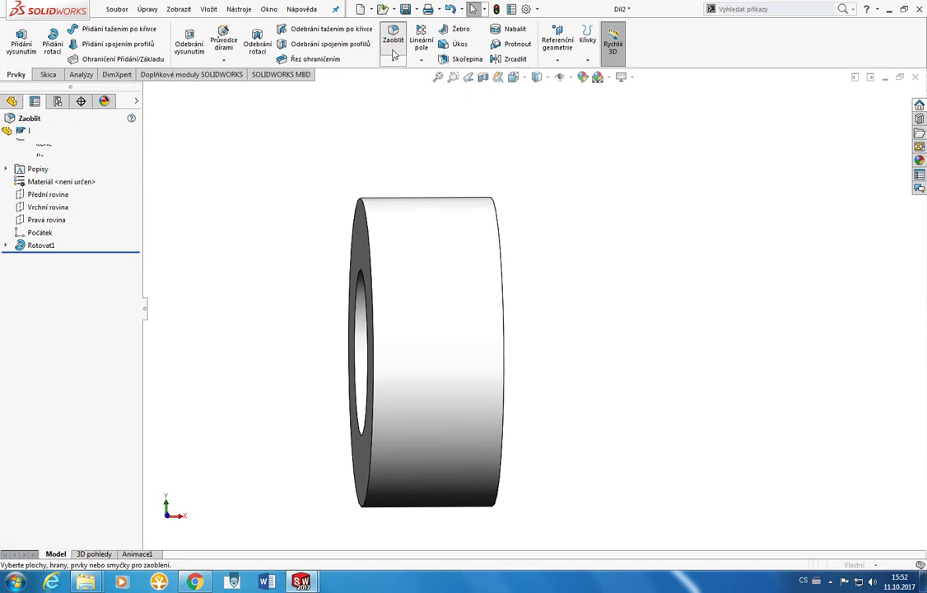
{"action": "key", "text": "ctrl+7"}
{"action": "left_click", "coordinate": [391, 219]}
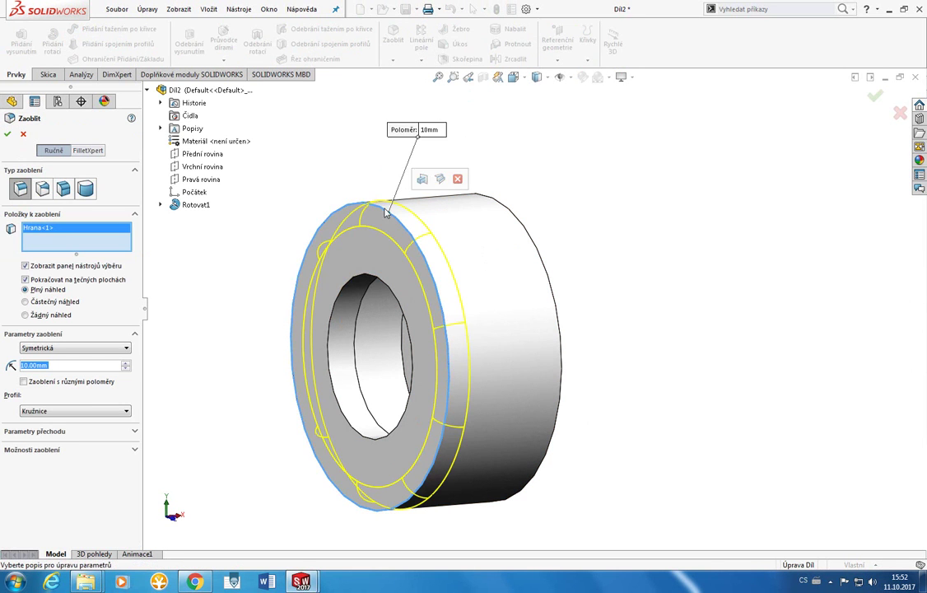
{"action": "left_click", "coordinate": [375, 210]}
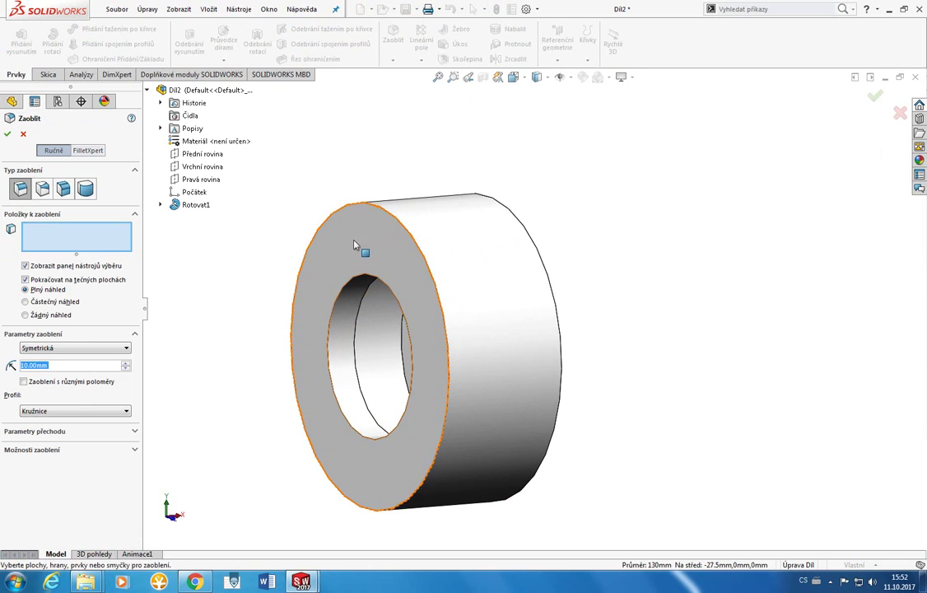
{"action": "left_click", "coordinate": [346, 445]}
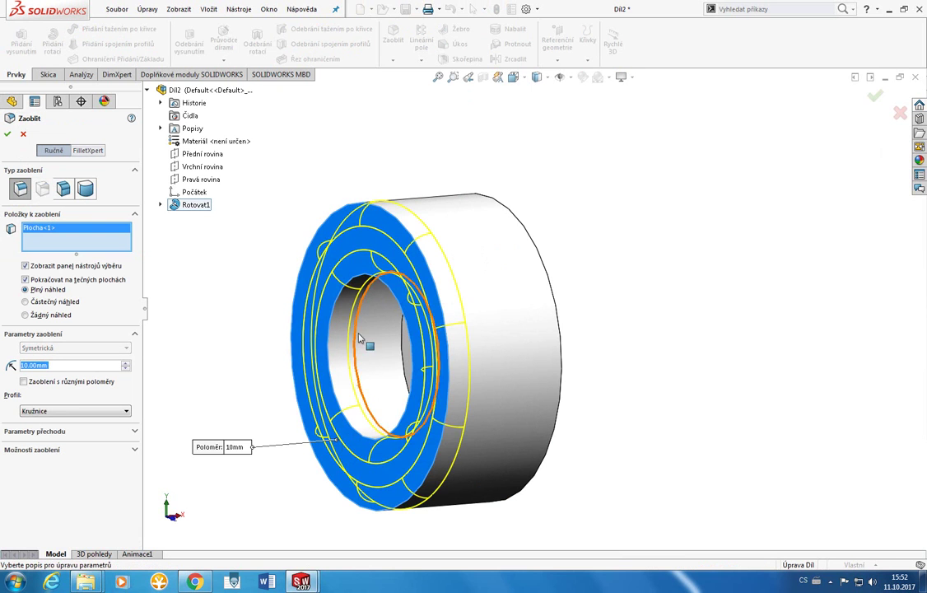
{"action": "type", "text": "5"}
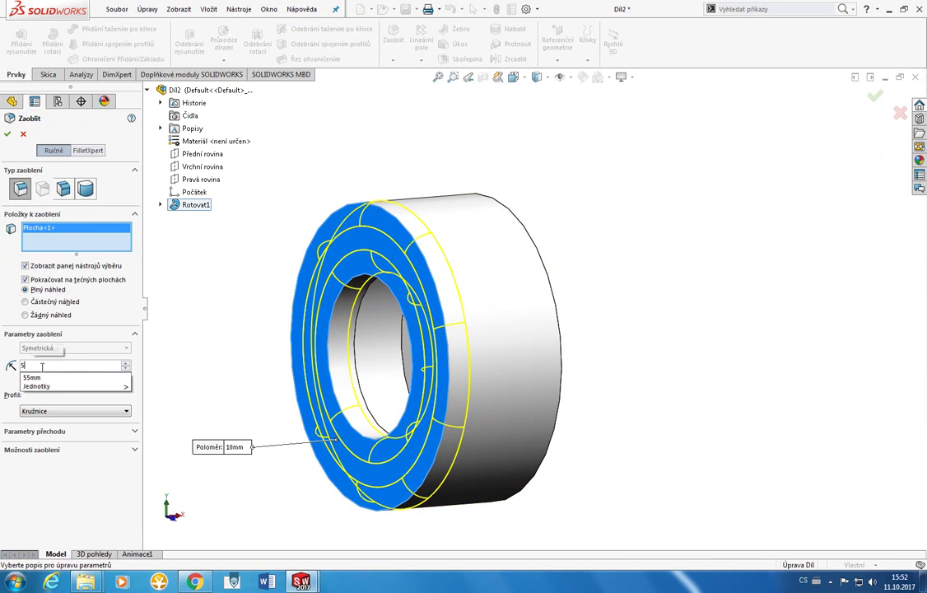
{"action": "key", "text": "Return"}
{"action": "key", "text": "Return"}
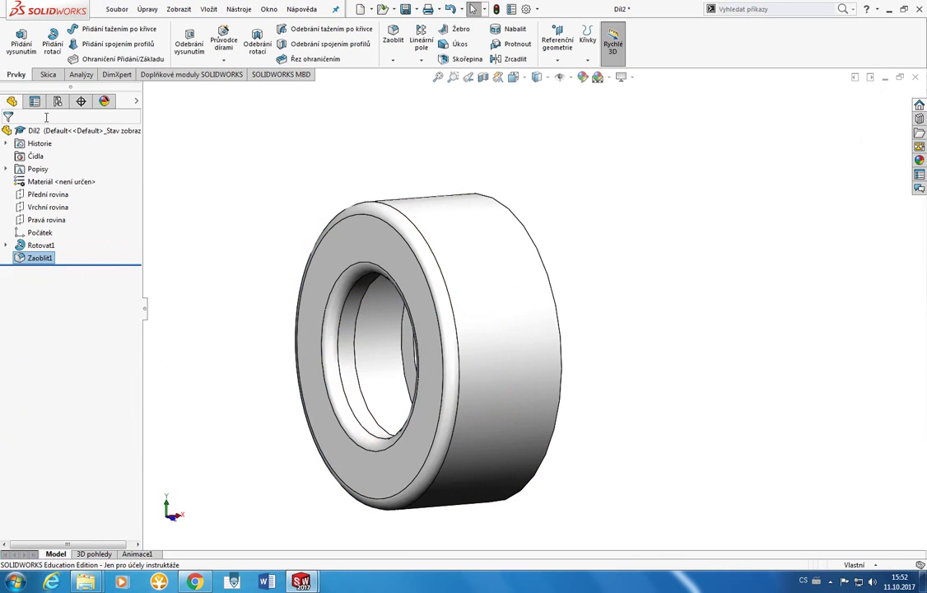
Try to mirror the end-face fillet feature about the Right plane (Pravá rovina), and undo the mirror.
{"action": "middle_click_drag", "start_coordinate": [284, 216], "coordinate": [265, 213]}
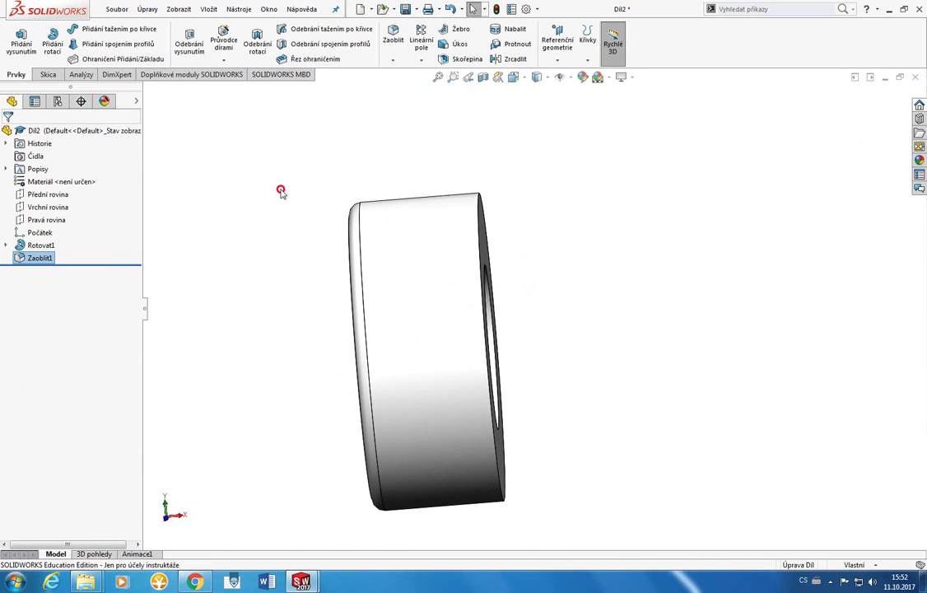
{"action": "left_click", "coordinate": [510, 59]}
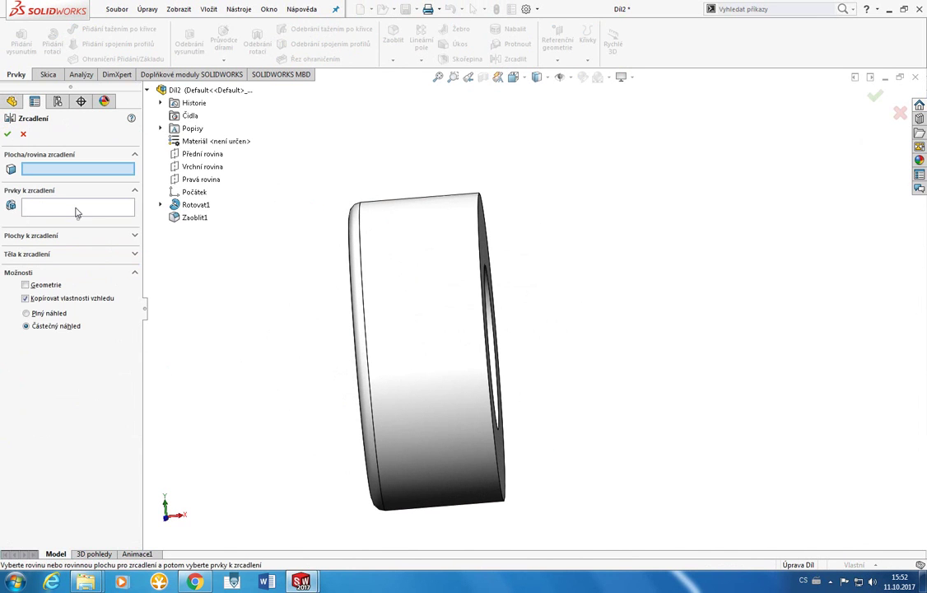
{"action": "left_click", "coordinate": [49, 209]}
{"action": "left_click", "coordinate": [188, 217]}
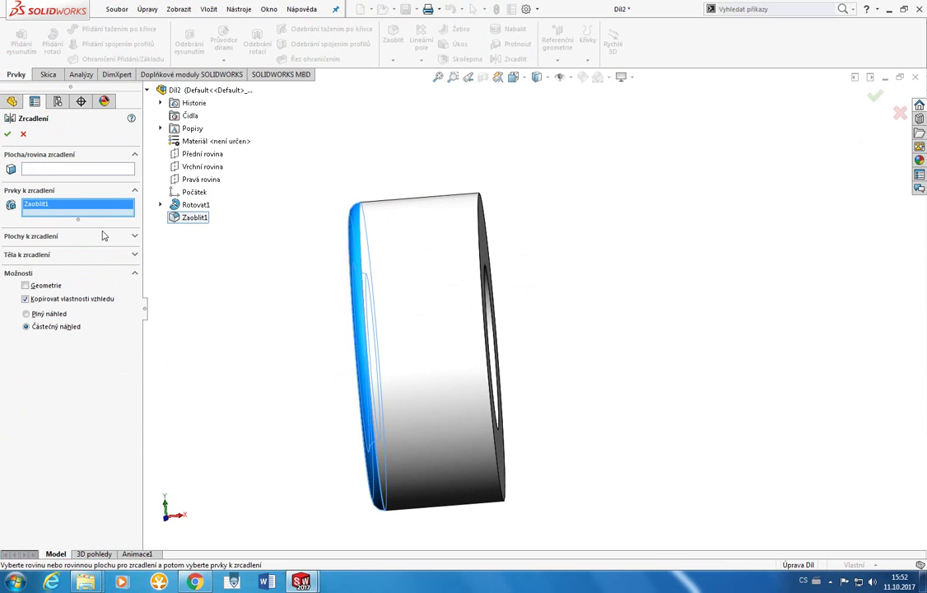
{"action": "left_click", "coordinate": [90, 170]}
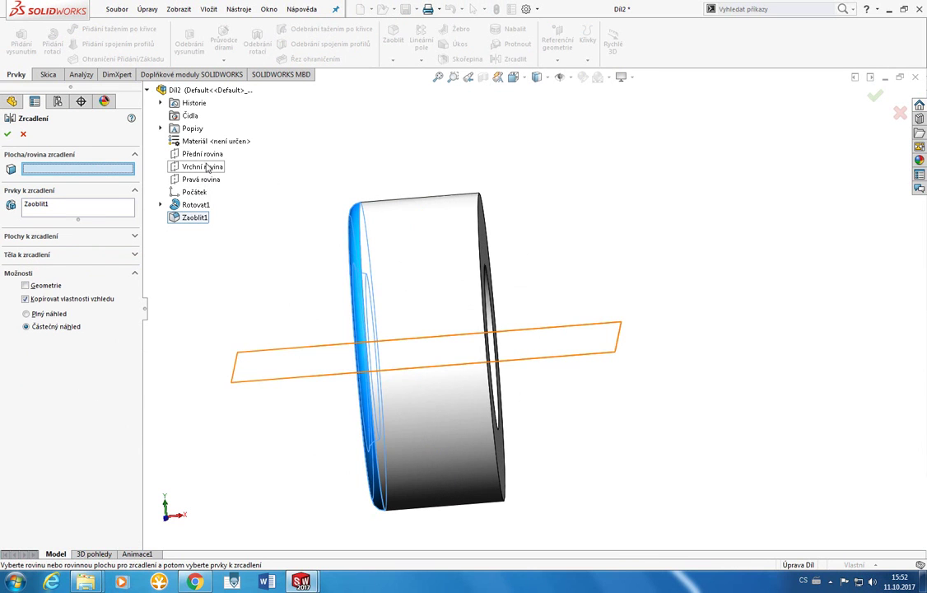
{"action": "left_click", "coordinate": [202, 182]}
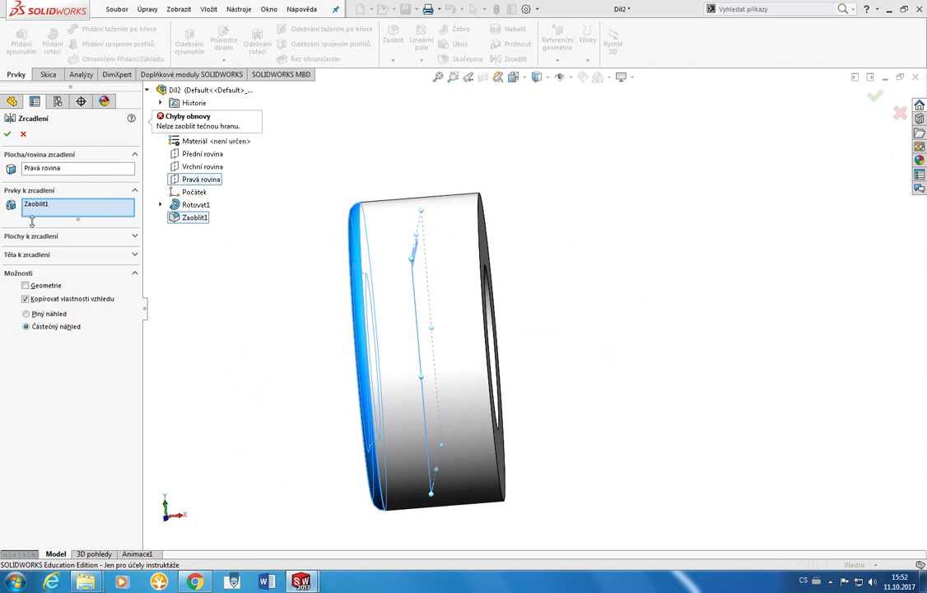
{"action": "left_click", "coordinate": [26, 277]}
{"action": "left_click", "coordinate": [24, 248]}
{"action": "left_click", "coordinate": [7, 133]}
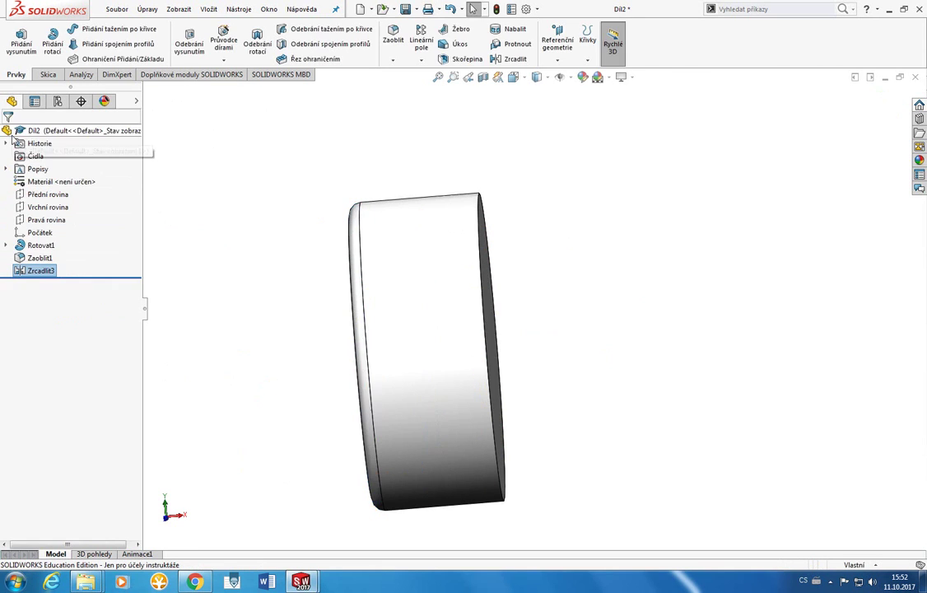
{"action": "middle_click_drag", "start_coordinate": [203, 205], "coordinate": [182, 230]}
{"action": "key", "text": "ctrl+z"}
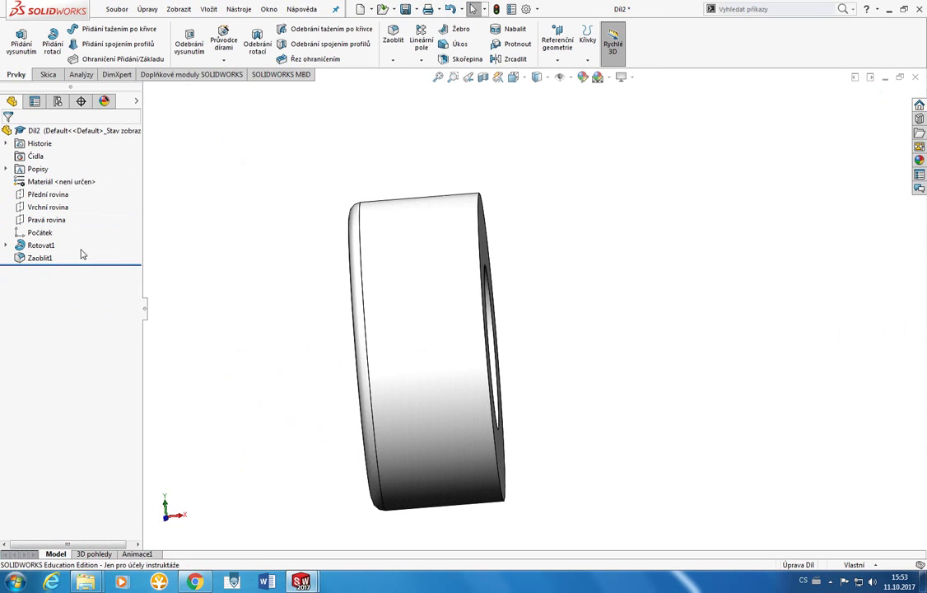
Retry mirroring the fillet about the Right plane with the fillet feature selected beforehand.
{"action": "right_click", "coordinate": [48, 258]}
{"action": "left_click", "coordinate": [496, 59]}
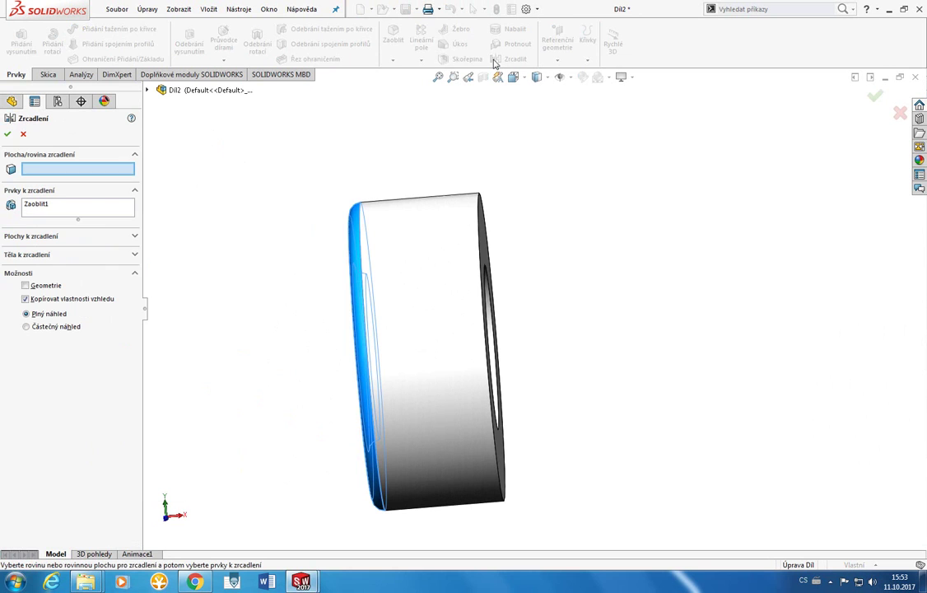
{"action": "key", "text": "ctrl+7"}
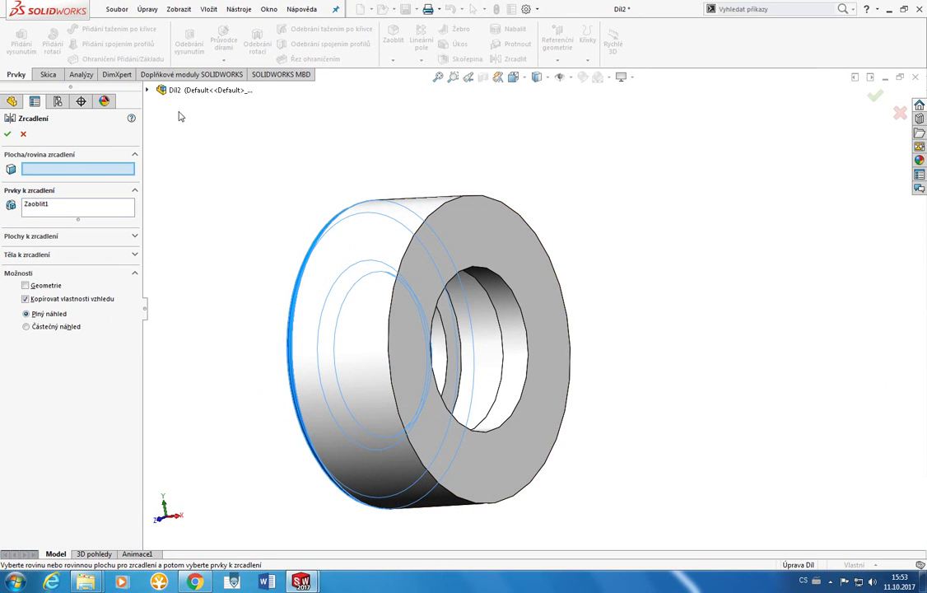
{"action": "left_click", "coordinate": [148, 90]}
{"action": "left_click", "coordinate": [188, 179]}
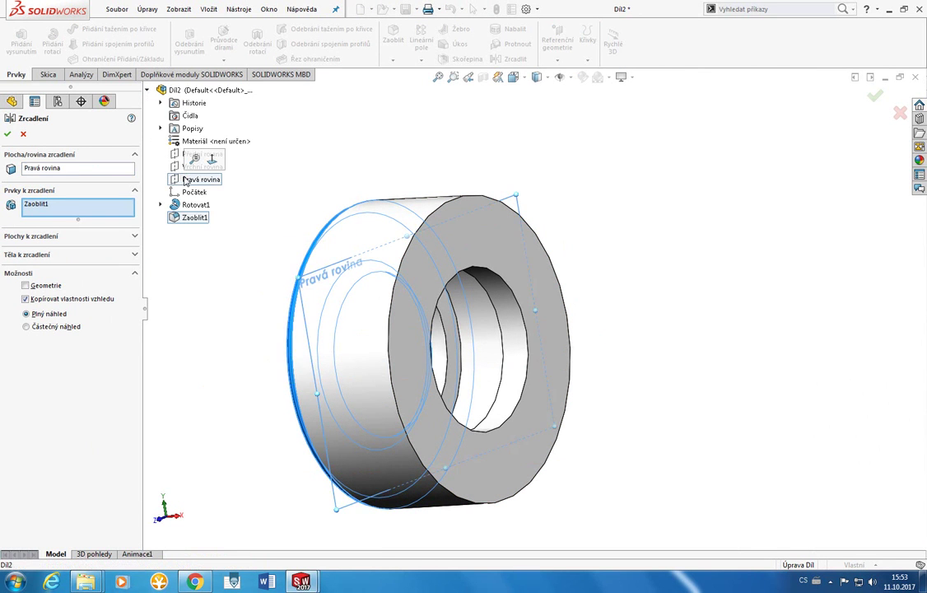
{"action": "middle_click_drag", "start_coordinate": [196, 188], "coordinate": [236, 248]}
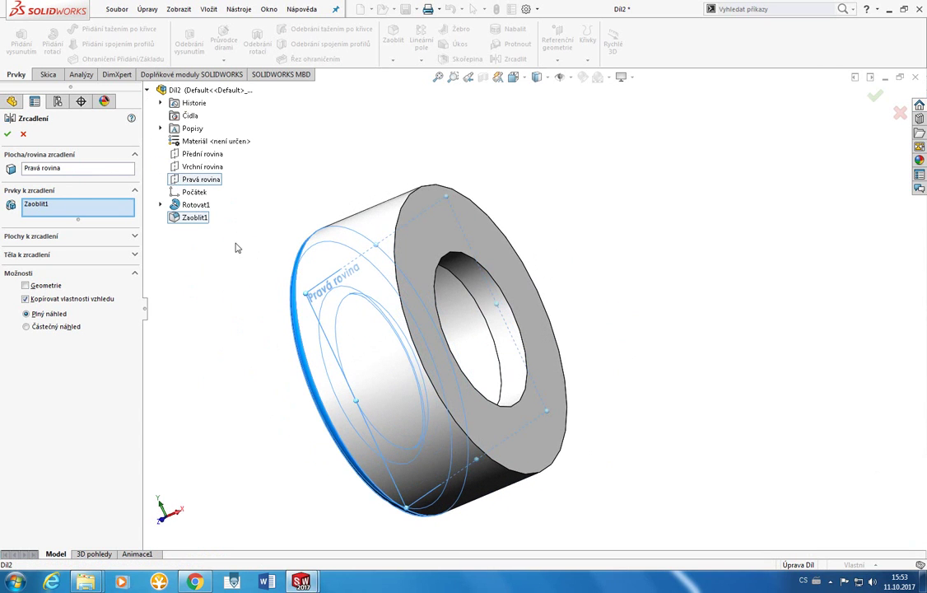
{"action": "left_click", "coordinate": [6, 133]}
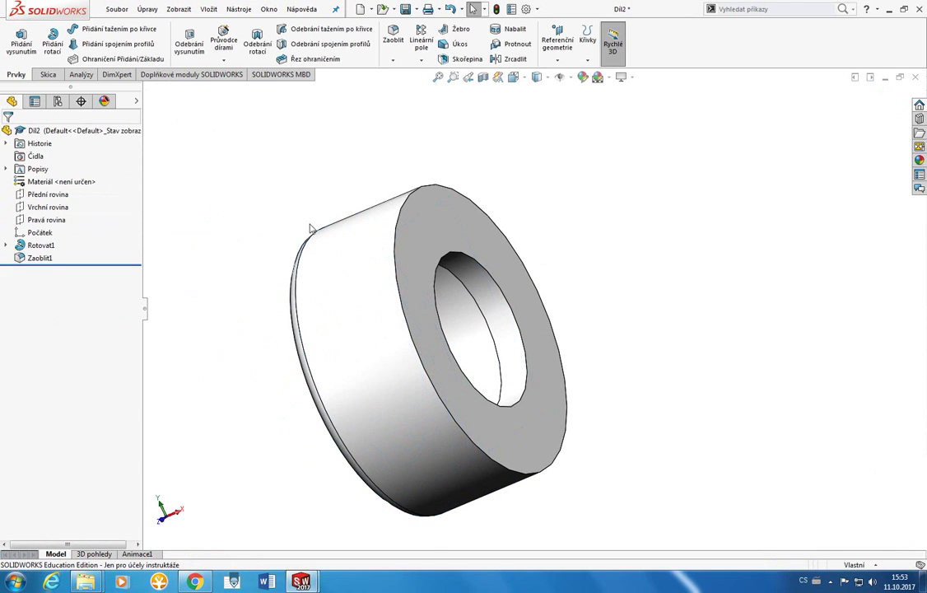
Fillet the edges of the ring's opposite flat end face with a 5 mm radius.
{"action": "middle_click_drag", "start_coordinate": [305, 227], "coordinate": [350, 37]}
{"action": "left_click", "coordinate": [394, 37]}
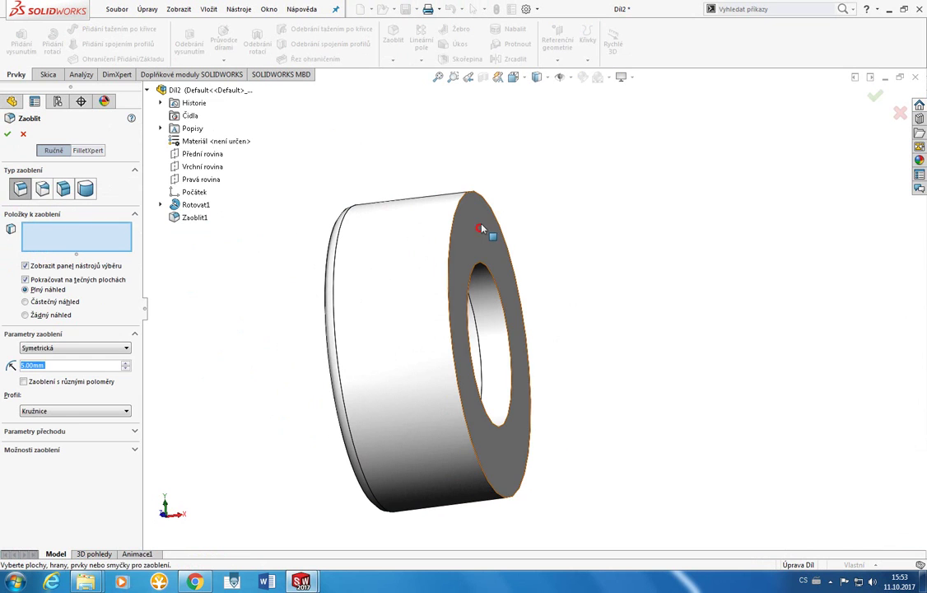
{"action": "left_click", "coordinate": [423, 196]}
{"action": "left_click", "coordinate": [7, 133]}
{"action": "middle_click_drag", "start_coordinate": [521, 393], "coordinate": [480, 393]}
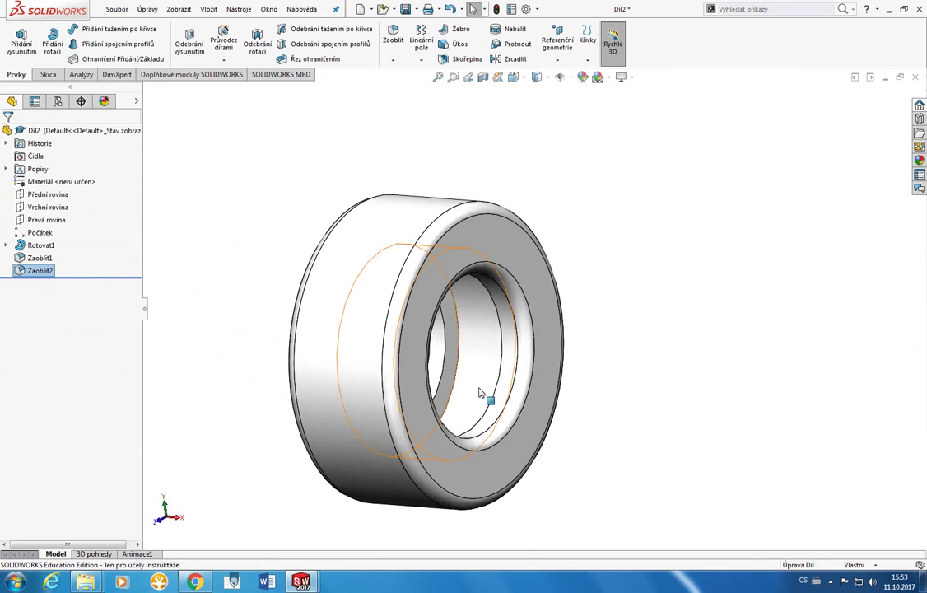
{"action": "left_click", "coordinate": [597, 261]}
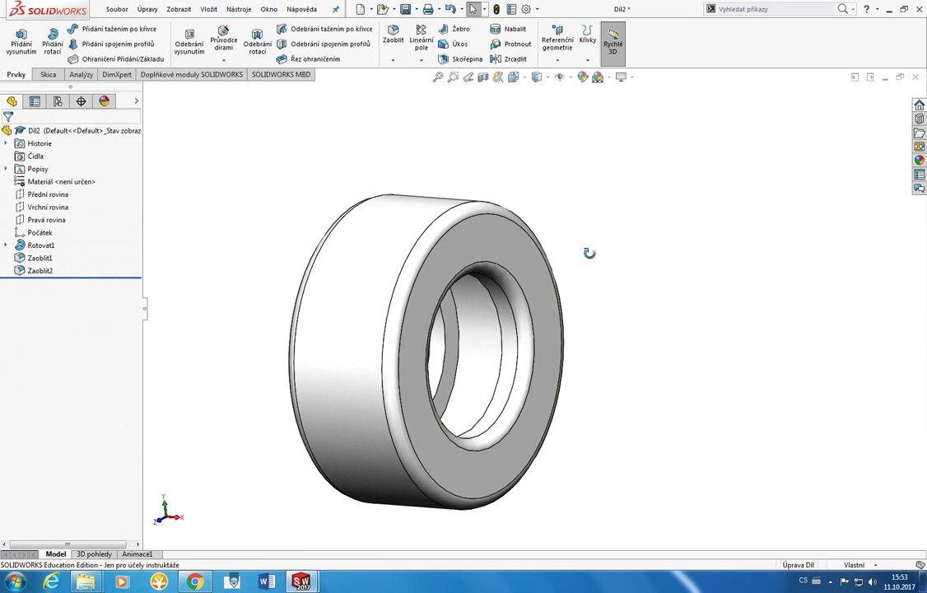
{"action": "mouse_move", "coordinate": [590, 253]}
{"action": "middle_mouse_down"}
{"action": "mouse_move", "coordinate": [580, 275]}
{"action": "mouse_move", "coordinate": [559, 265]}
{"action": "mouse_move", "coordinate": [581, 262]}
{"action": "middle_mouse_up"}
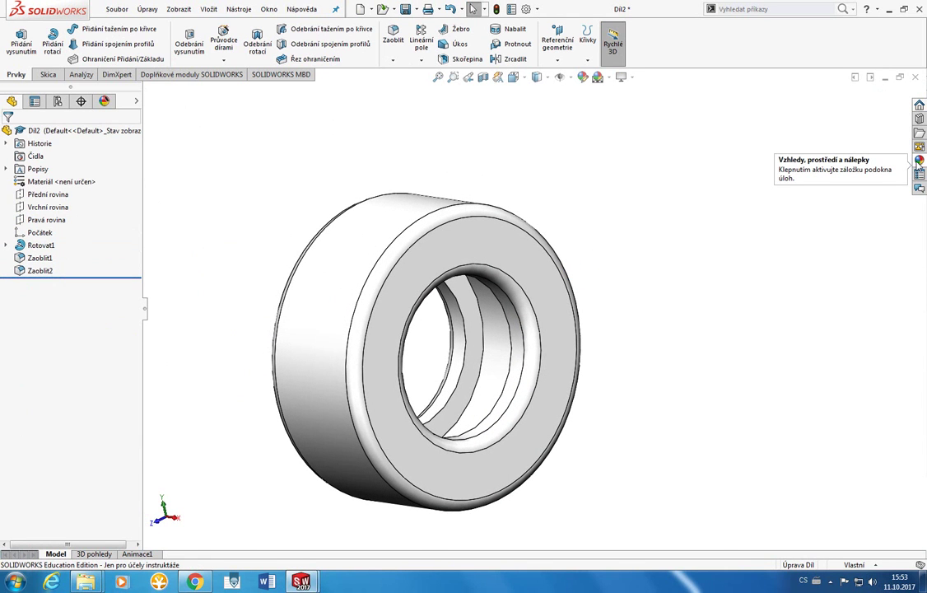
Apply a black high-gloss plastic appearance (Plasty, Vysoký lesk) to the whole part and view the ring from several sides.
{"action": "left_click", "coordinate": [920, 160]}
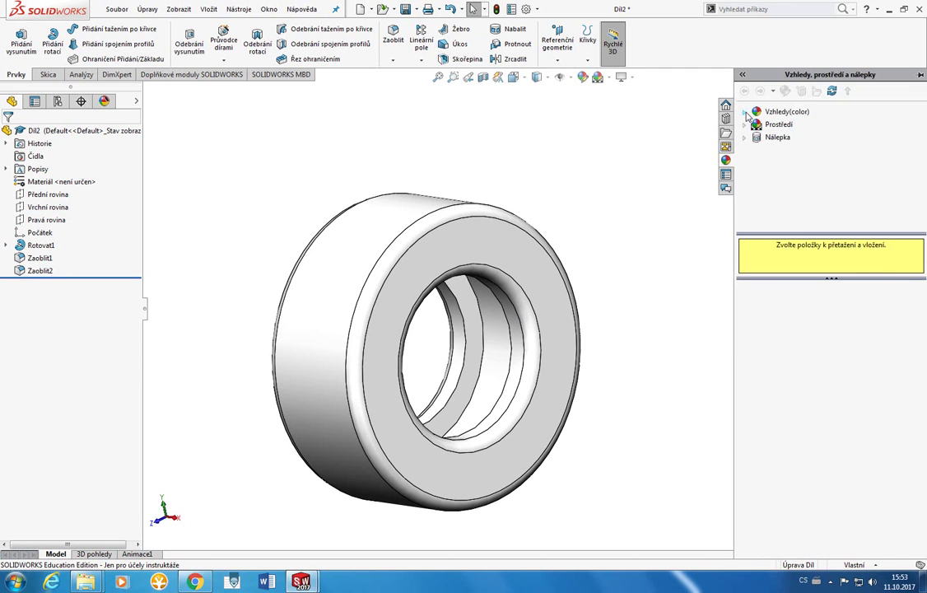
{"action": "left_click", "coordinate": [747, 113]}
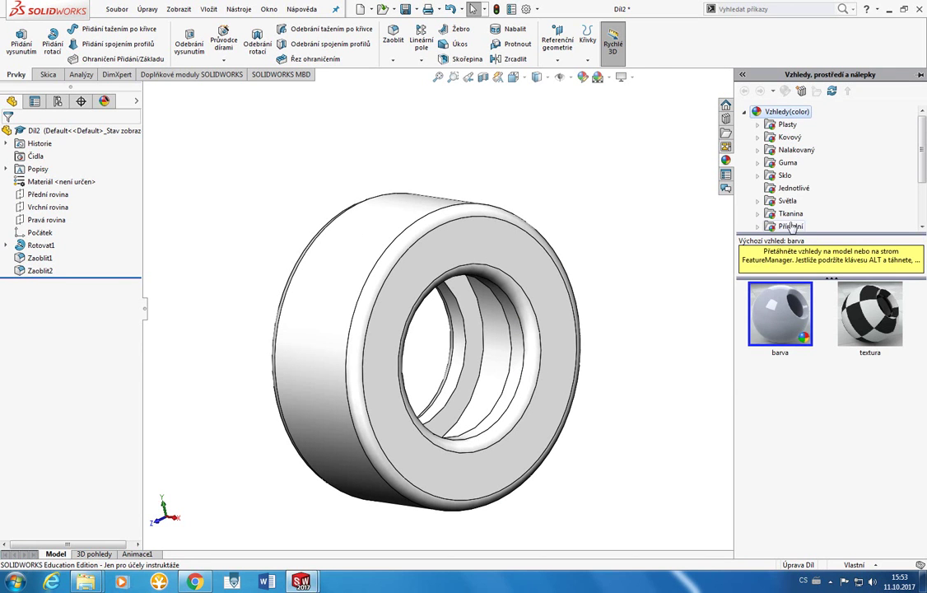
{"action": "left_click", "coordinate": [758, 126]}
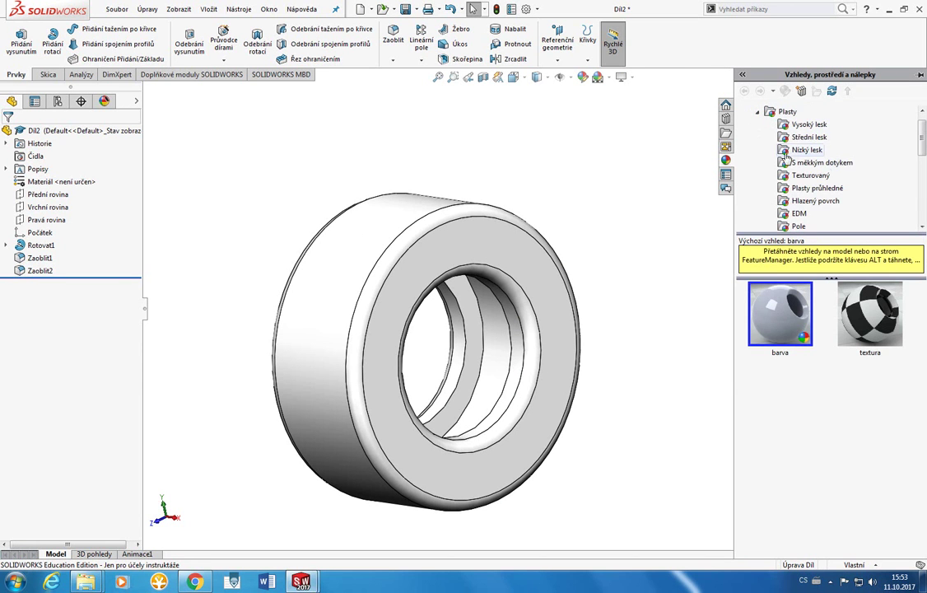
{"action": "left_click", "coordinate": [798, 124]}
{"action": "left_click_drag", "start_coordinate": [876, 485], "coordinate": [486, 247]}
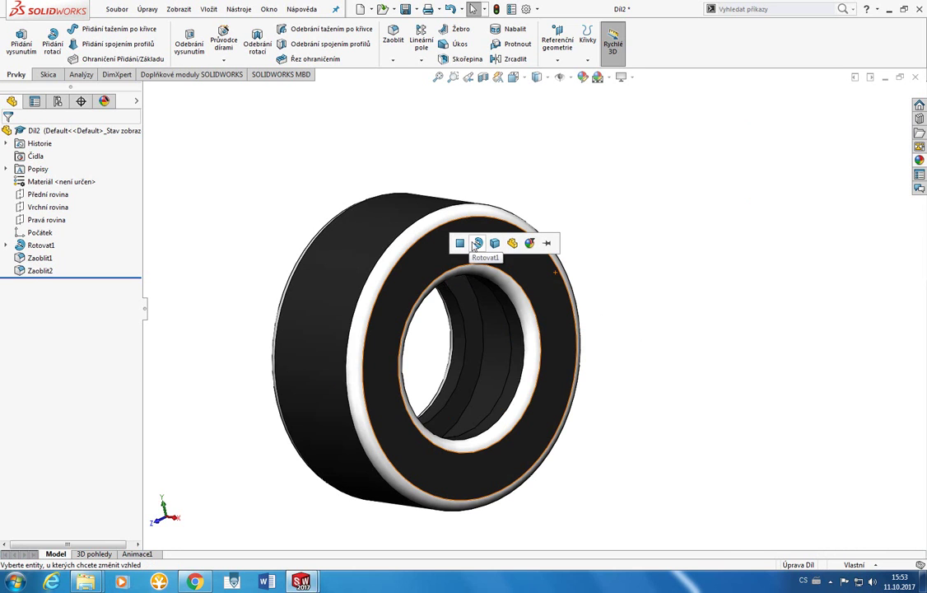
{"action": "middle_click_drag", "start_coordinate": [553, 234], "coordinate": [591, 192]}
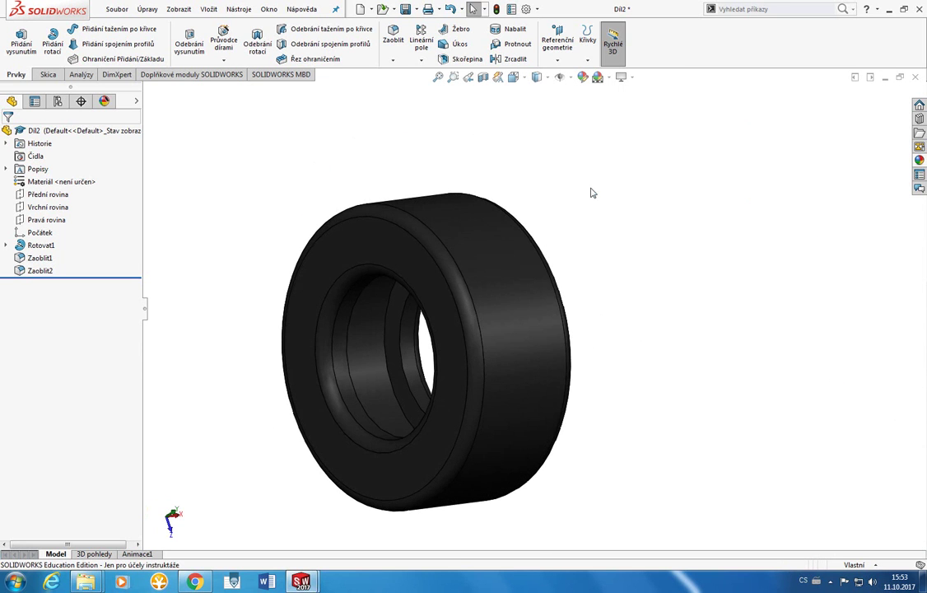
{"action": "middle_click_drag", "start_coordinate": [539, 208], "coordinate": [597, 219]}
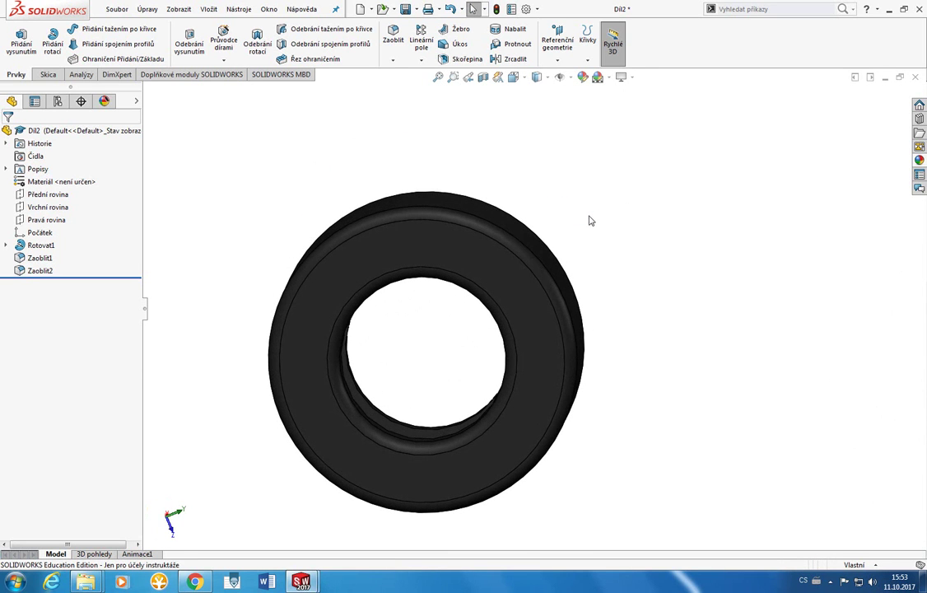
Close the ring part without saving it and create a new part document.
{"action": "left_click", "coordinate": [921, 77]}
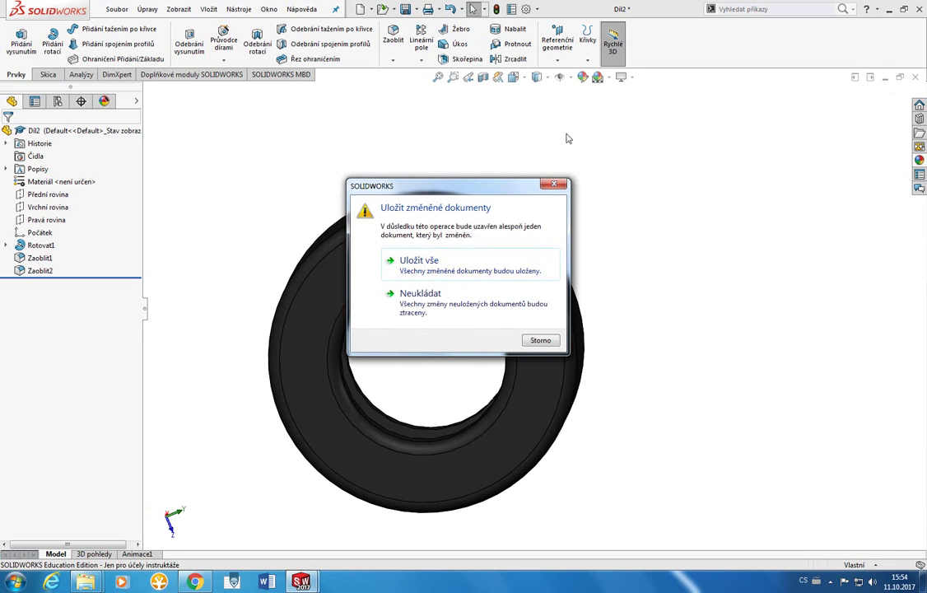
{"action": "left_click", "coordinate": [478, 305]}
{"action": "left_click", "coordinate": [279, 10]}
{"action": "left_click", "coordinate": [306, 201]}
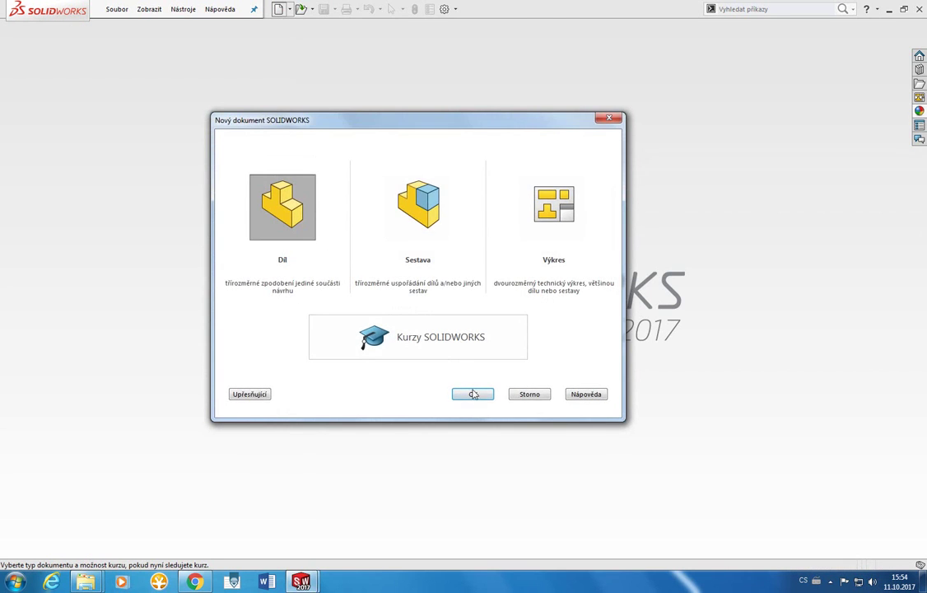
{"action": "left_click", "coordinate": [473, 389]}
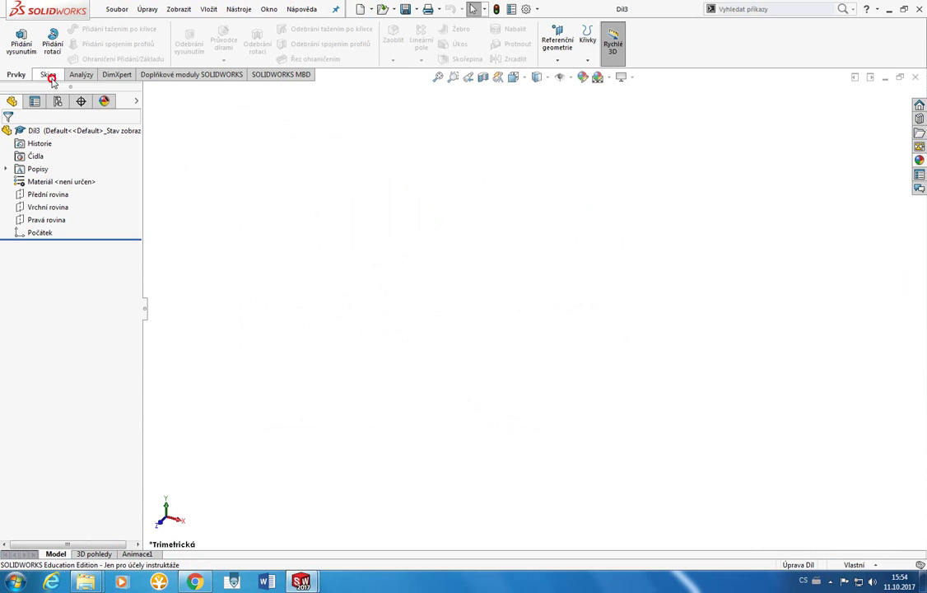
Start an extruded boss on the Front plane and sketch a center rectangle about 207 by 129 mm centred on the origin.
{"action": "left_click", "coordinate": [48, 74]}
{"action": "left_click", "coordinate": [15, 73]}
{"action": "left_click", "coordinate": [17, 51]}
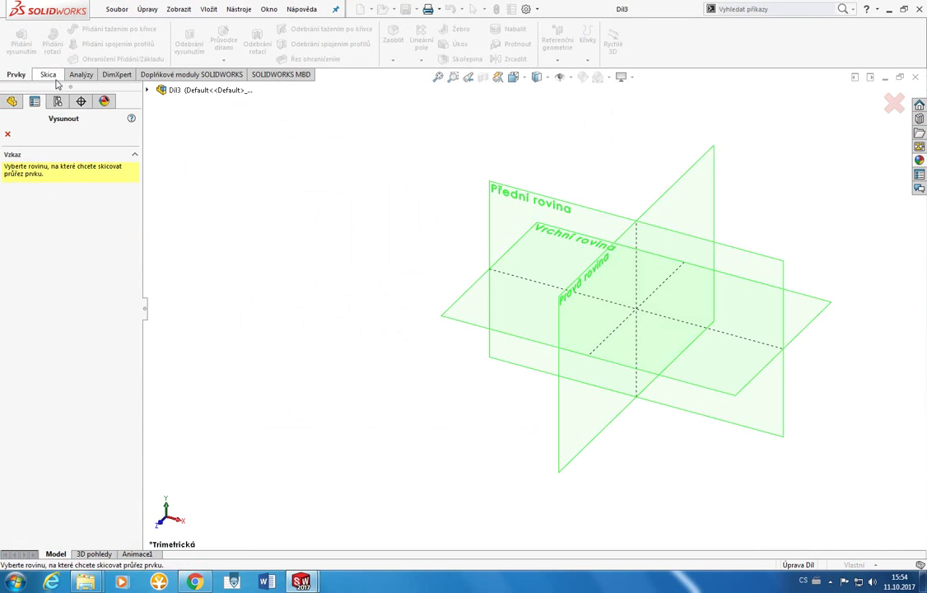
{"action": "left_click", "coordinate": [481, 211]}
{"action": "left_click", "coordinate": [89, 44]}
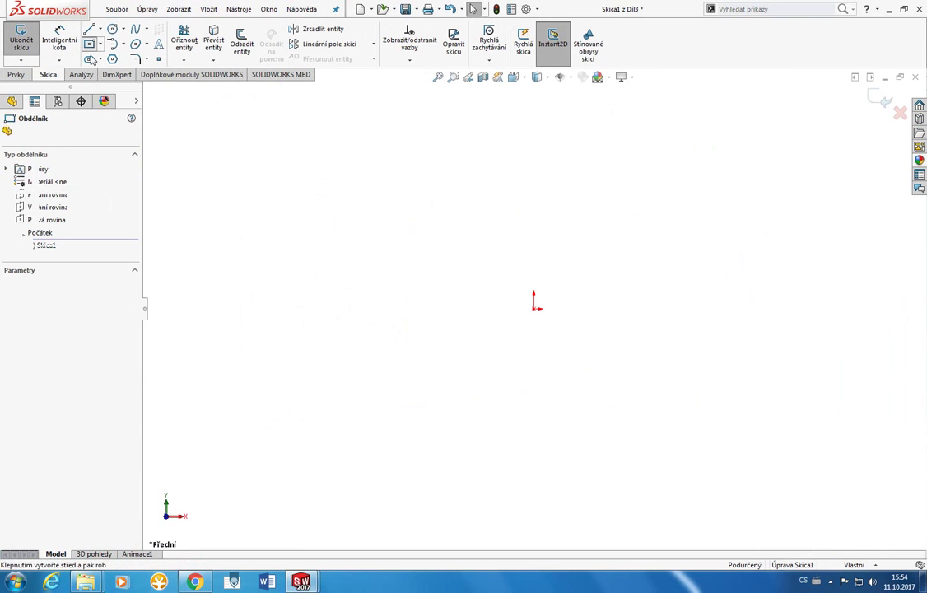
{"action": "left_click", "coordinate": [535, 306]}
{"action": "left_click", "coordinate": [747, 176]}
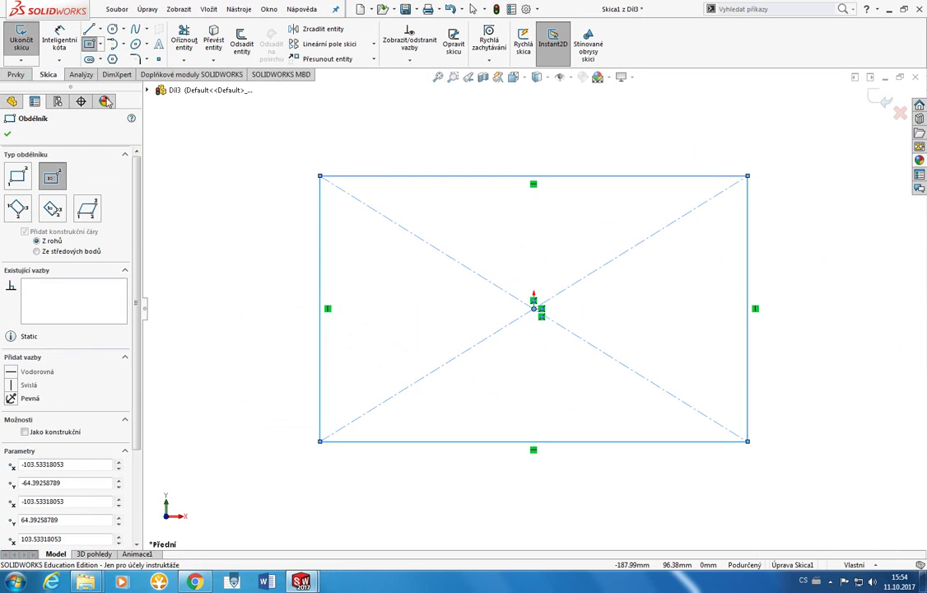
Extrude the rectangle as a blind boss to a depth of 20 mm.
{"action": "left_click", "coordinate": [16, 75]}
{"action": "left_click", "coordinate": [33, 47]}
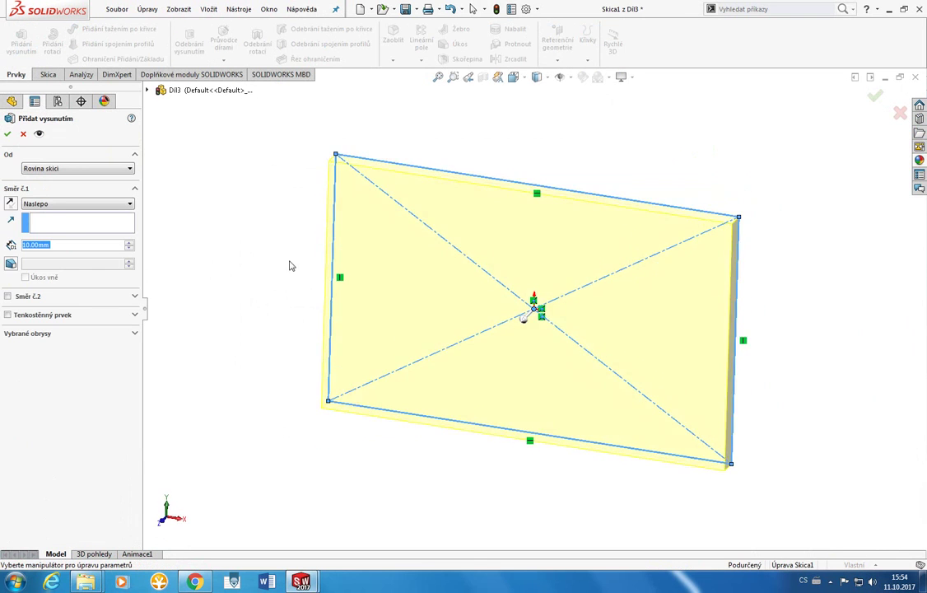
{"action": "type", "text": "20"}
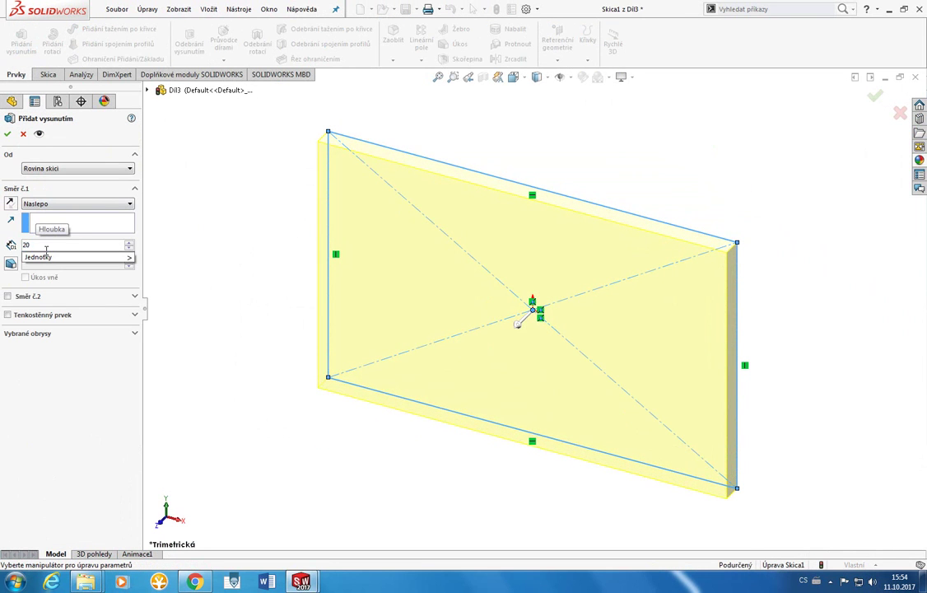
{"action": "key", "text": "Return"}
{"action": "left_click", "coordinate": [7, 134]}
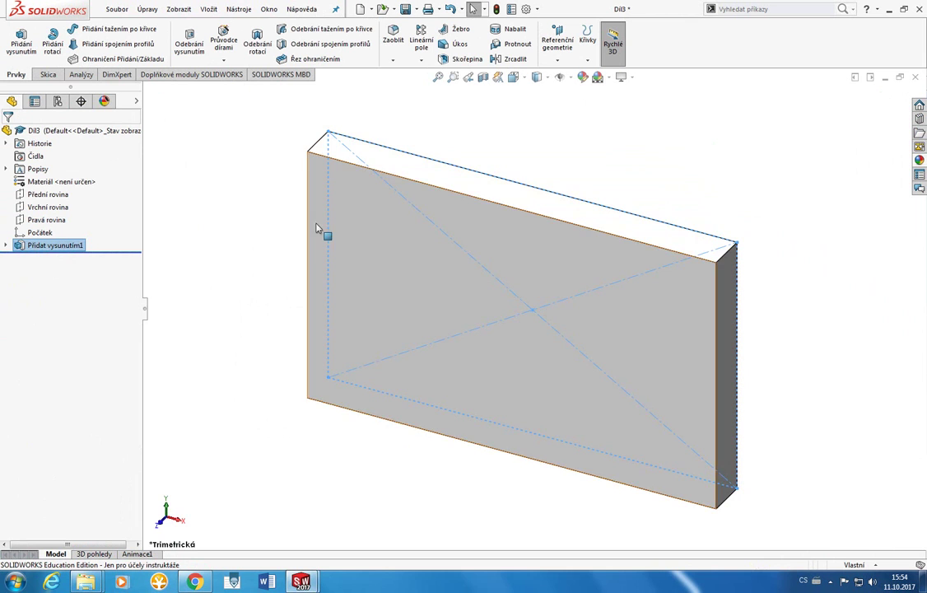
Sketch a circle with a radius of about 10 mm on the plate's large front face, near its upper-left corner.
{"action": "mouse_move", "coordinate": [553, 285]}
{"action": "middle_mouse_down"}
{"action": "mouse_move", "coordinate": [540, 217]}
{"action": "mouse_move", "coordinate": [577, 145]}
{"action": "middle_mouse_up"}
{"action": "left_click", "coordinate": [574, 165]}
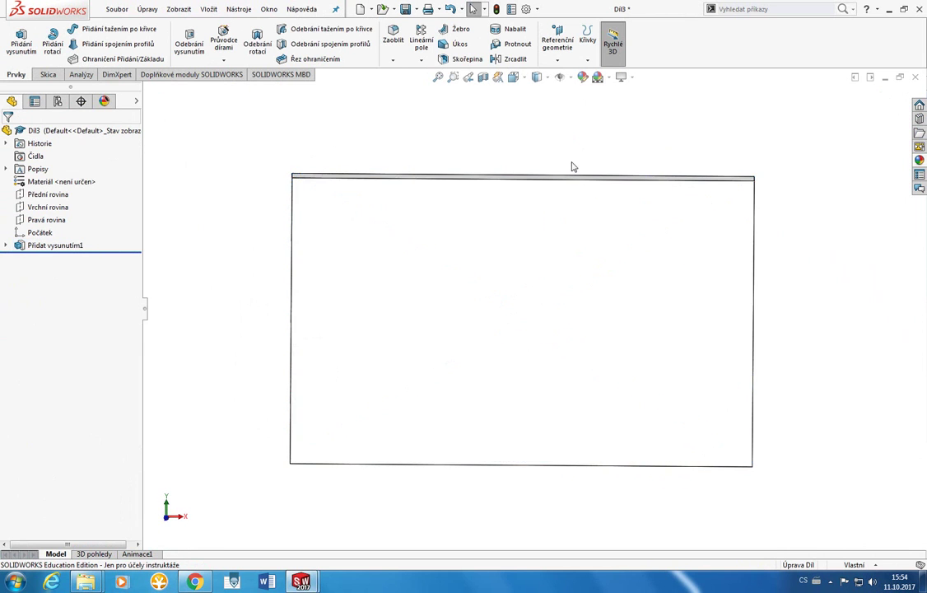
{"action": "middle_click_drag", "start_coordinate": [449, 216], "coordinate": [436, 170]}
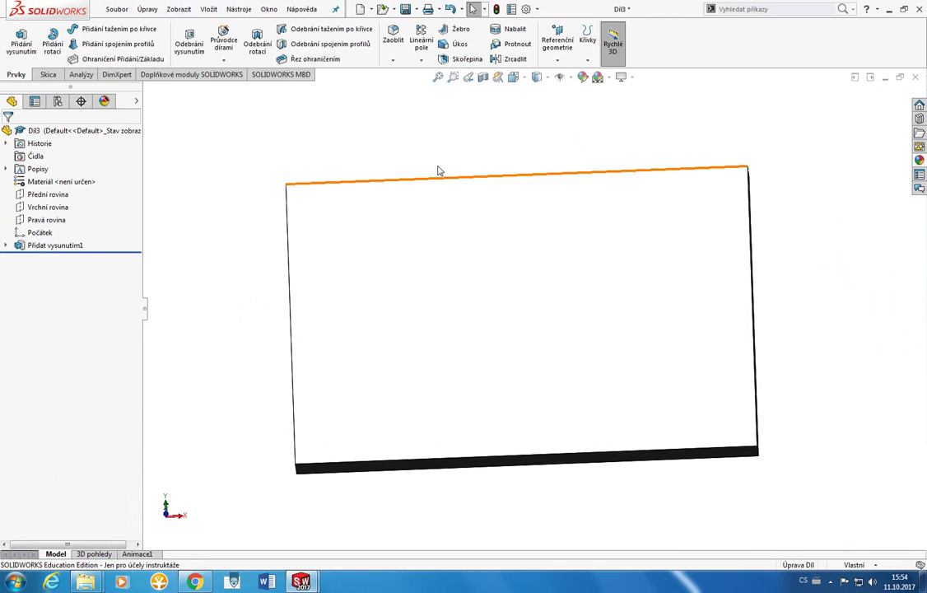
{"action": "left_click", "coordinate": [51, 75]}
{"action": "left_click", "coordinate": [112, 29]}
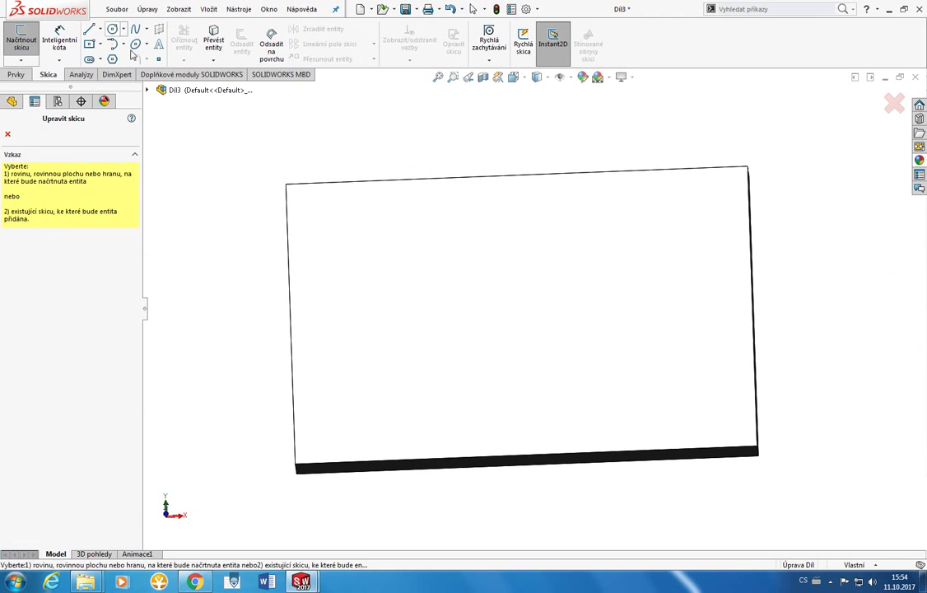
{"action": "left_click", "coordinate": [338, 226]}
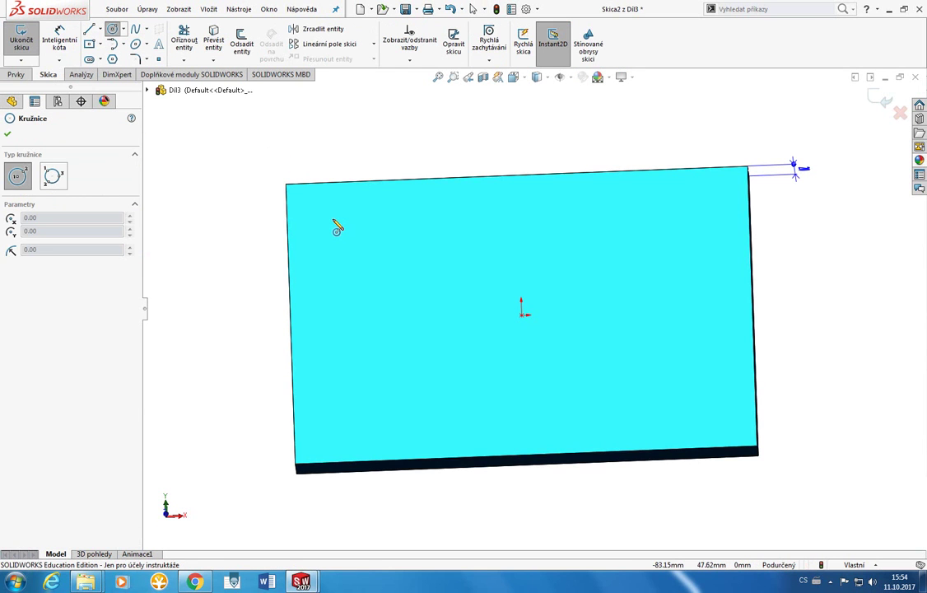
{"action": "left_click", "coordinate": [333, 218]}
{"action": "left_click", "coordinate": [346, 241]}
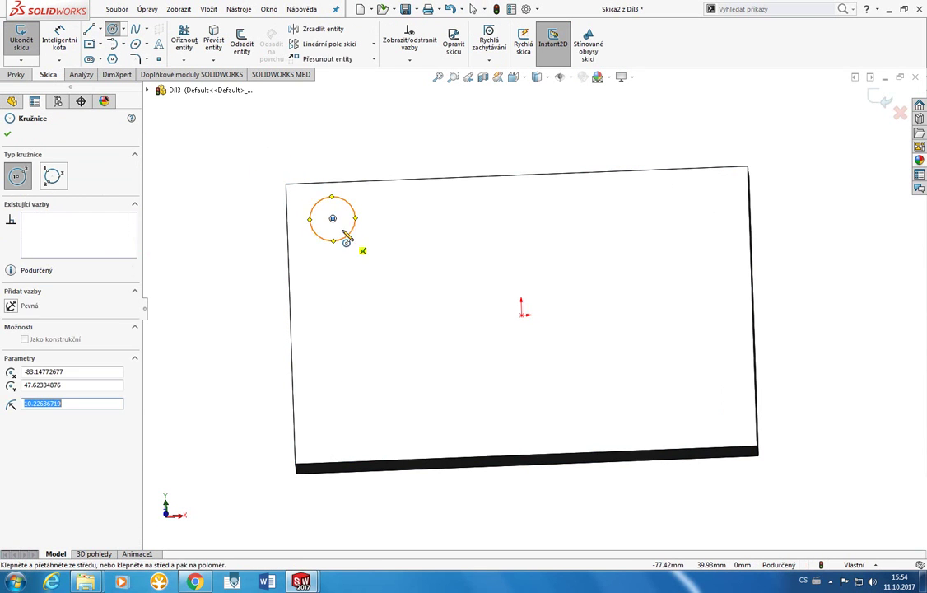
Dimension the circle's centre 20 mm from the plate's left edge.
{"action": "left_click", "coordinate": [16, 74]}
{"action": "left_click", "coordinate": [48, 74]}
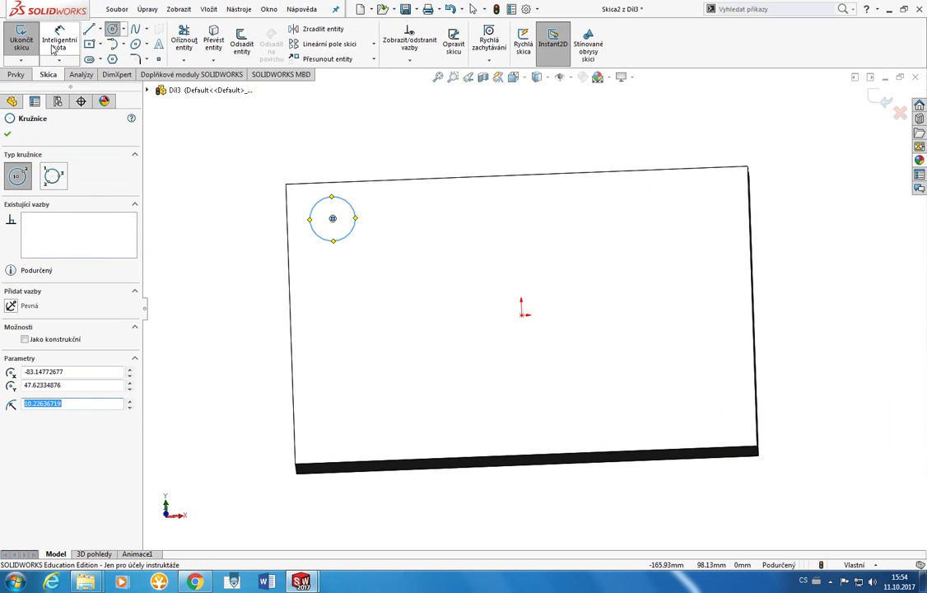
{"action": "left_click", "coordinate": [54, 48]}
{"action": "left_click", "coordinate": [333, 219]}
{"action": "left_click", "coordinate": [289, 230]}
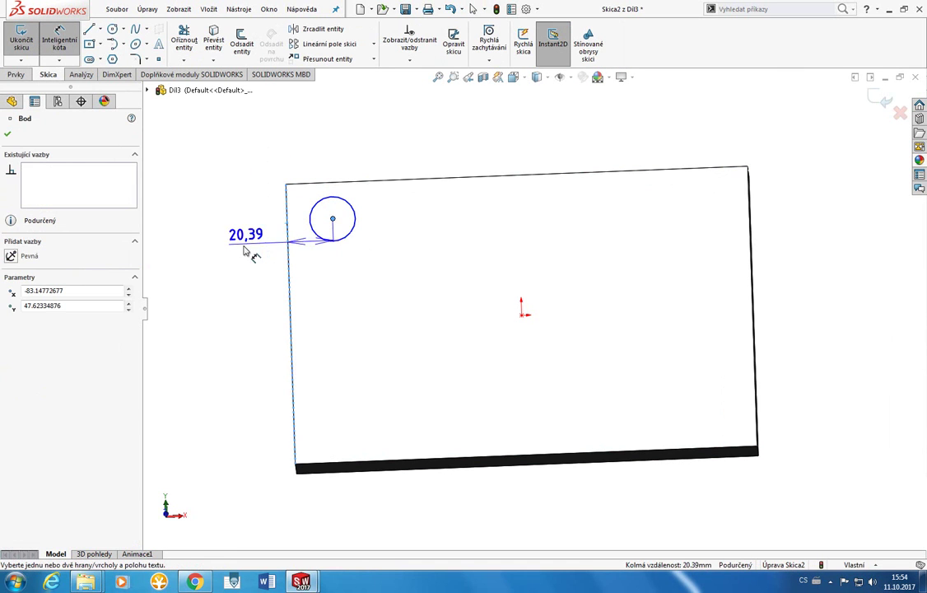
{"action": "left_click", "coordinate": [236, 257]}
{"action": "key", "text": "Return"}
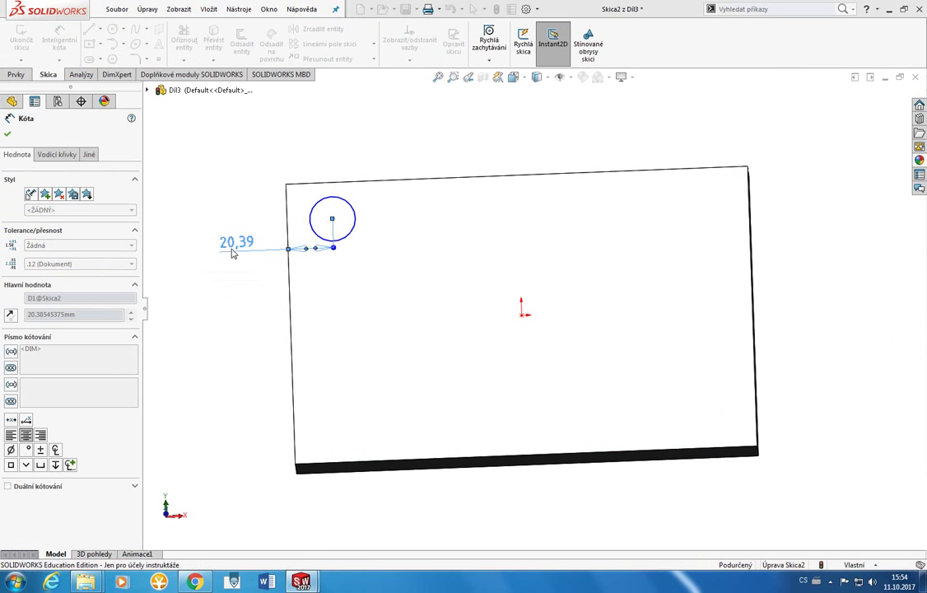
Dimension the circle's centre 20 mm from the plate's upper edge.
{"action": "left_click", "coordinate": [340, 194]}
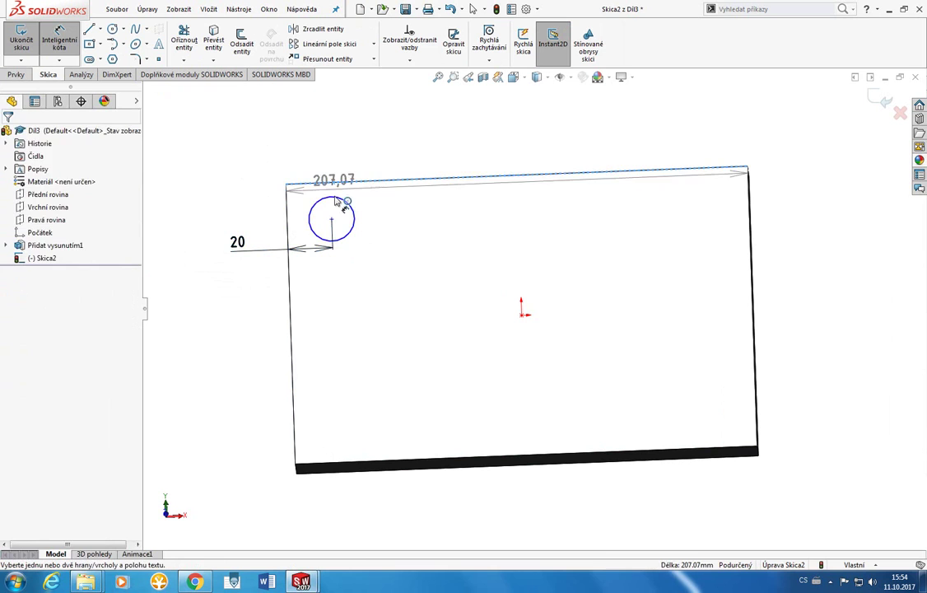
{"action": "left_click", "coordinate": [332, 219]}
{"action": "left_click", "coordinate": [385, 221]}
{"action": "type", "text": "20"}
{"action": "key", "text": "Return"}
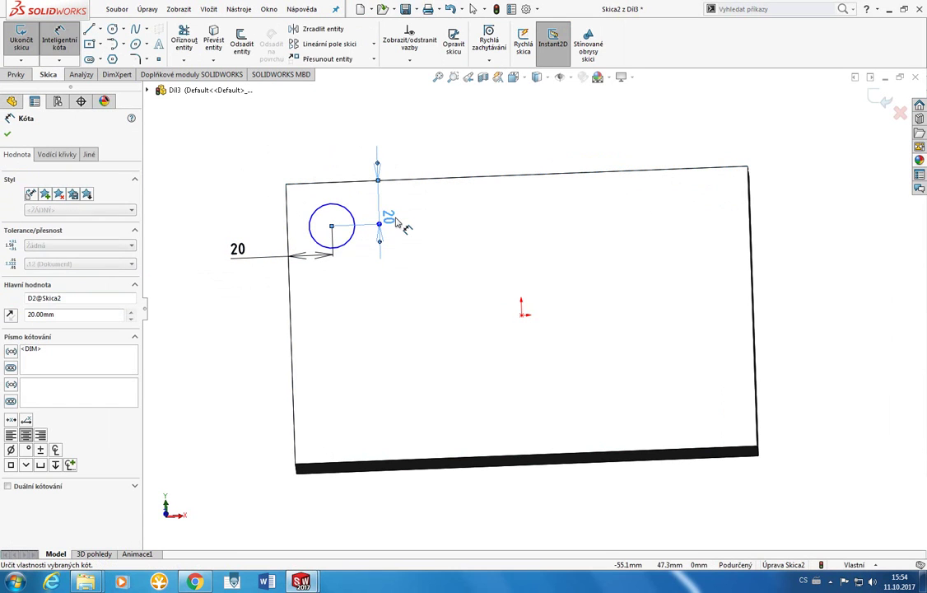
Dimension the circle's diameter as 20 mm.
{"action": "left_click", "coordinate": [439, 159]}
{"action": "left_click", "coordinate": [354, 217]}
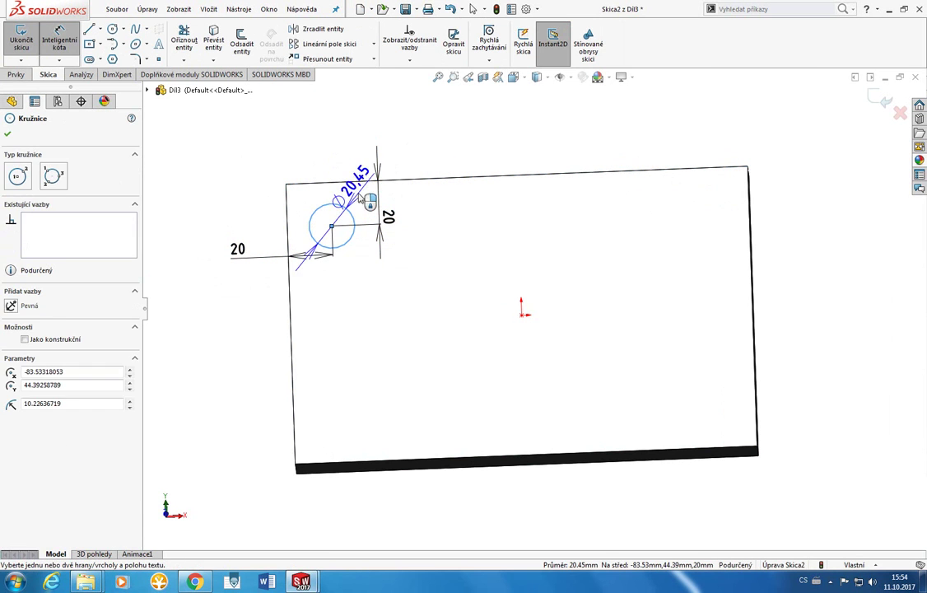
{"action": "left_click", "coordinate": [386, 155]}
{"action": "type", "text": "20"}
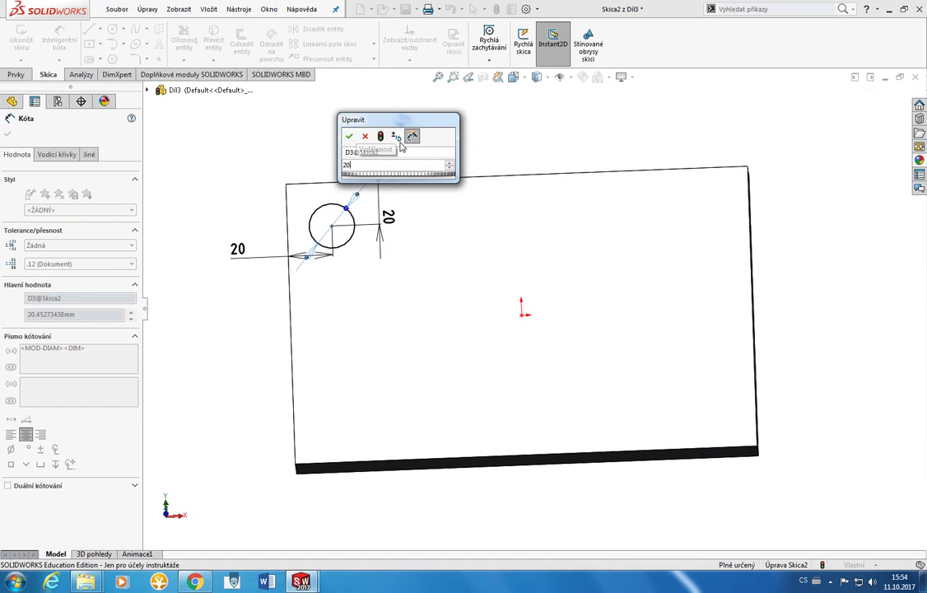
{"action": "key", "text": "Return"}
{"action": "left_click", "coordinate": [580, 129]}
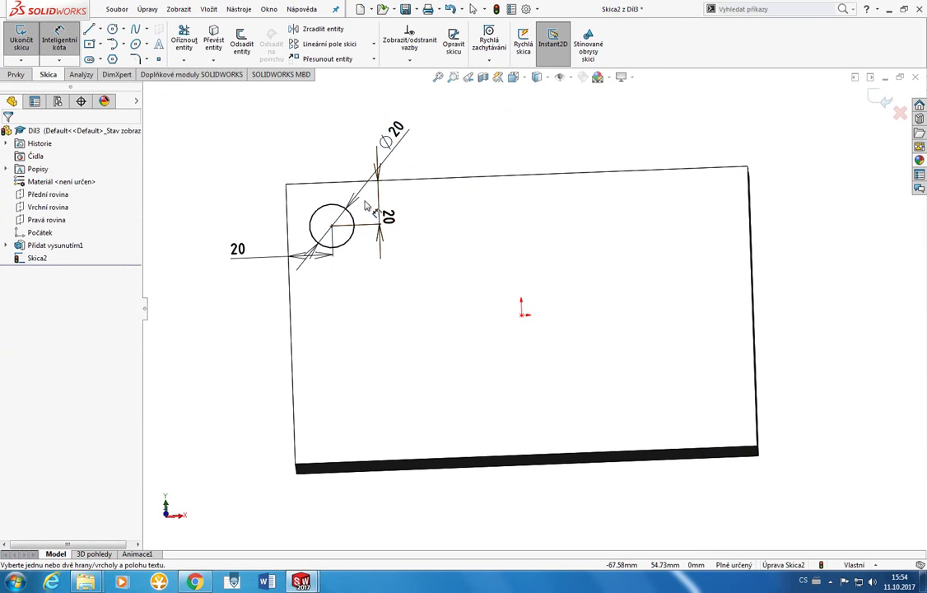
Cut-extrude the circle through the plate, ending the cut at an edge of the plate's opposite face.
{"action": "middle_click_drag", "start_coordinate": [366, 205], "coordinate": [346, 231]}
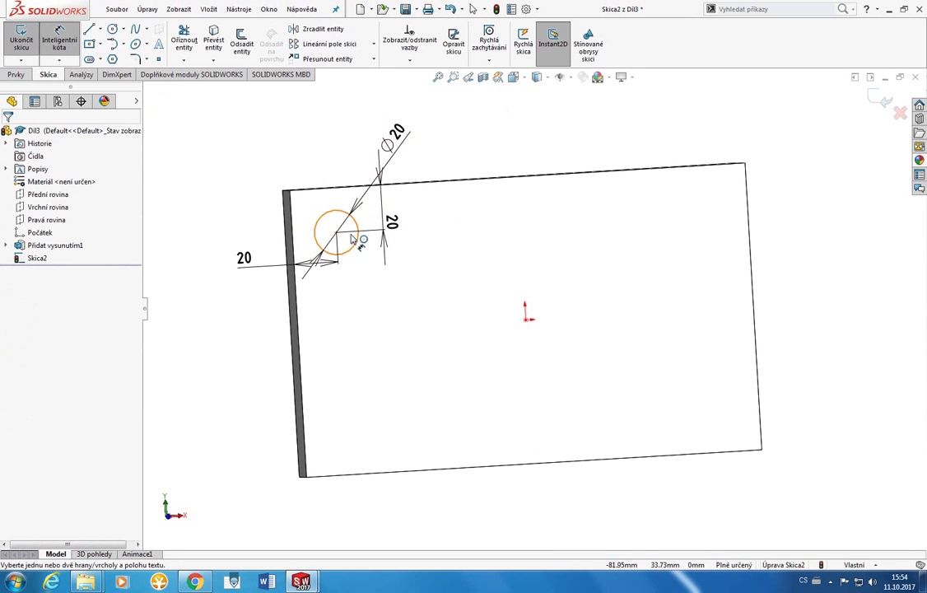
{"action": "left_click", "coordinate": [16, 75]}
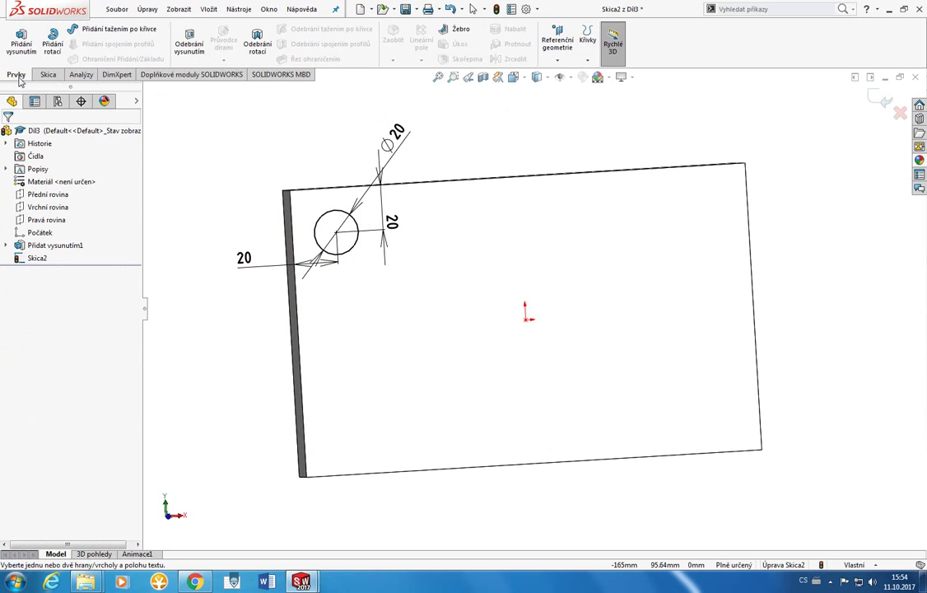
{"action": "left_click", "coordinate": [189, 47]}
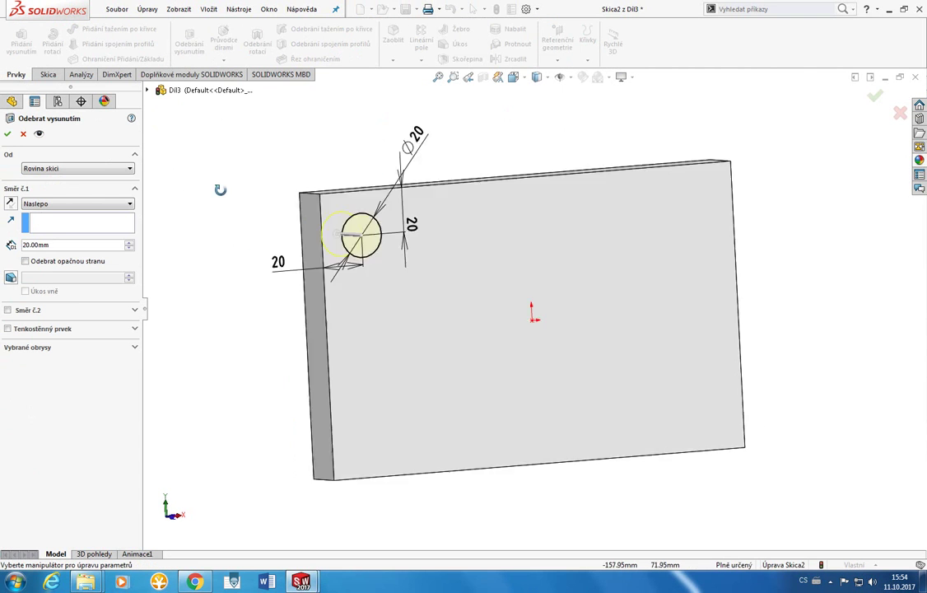
{"action": "left_click_drag", "start_coordinate": [466, 272], "coordinate": [452, 263]}
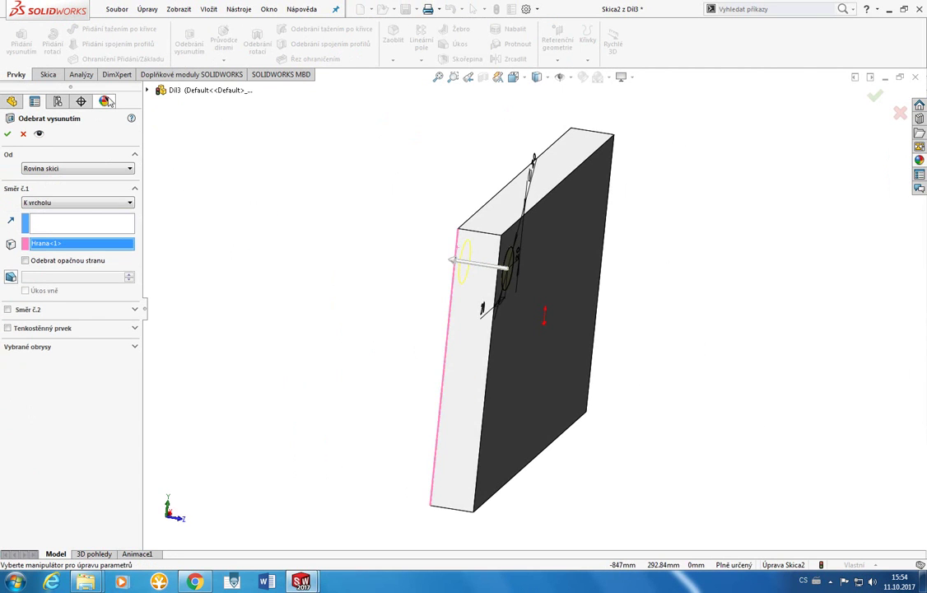
{"action": "left_click", "coordinate": [7, 133]}
Start a linear pattern with the plate's long upper edge as the first direction.
{"action": "middle_click_drag", "start_coordinate": [530, 238], "coordinate": [460, 175]}
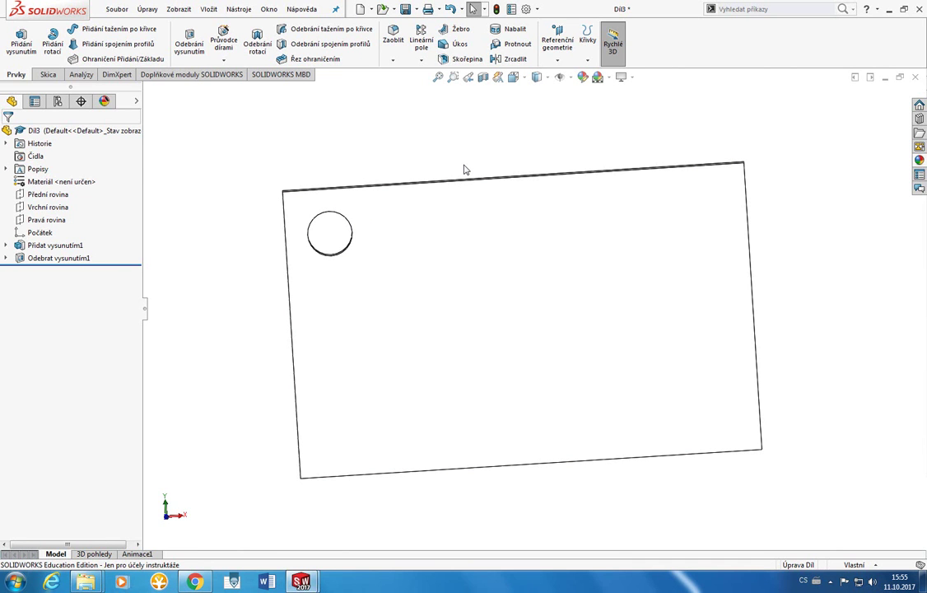
{"action": "left_click", "coordinate": [423, 63]}
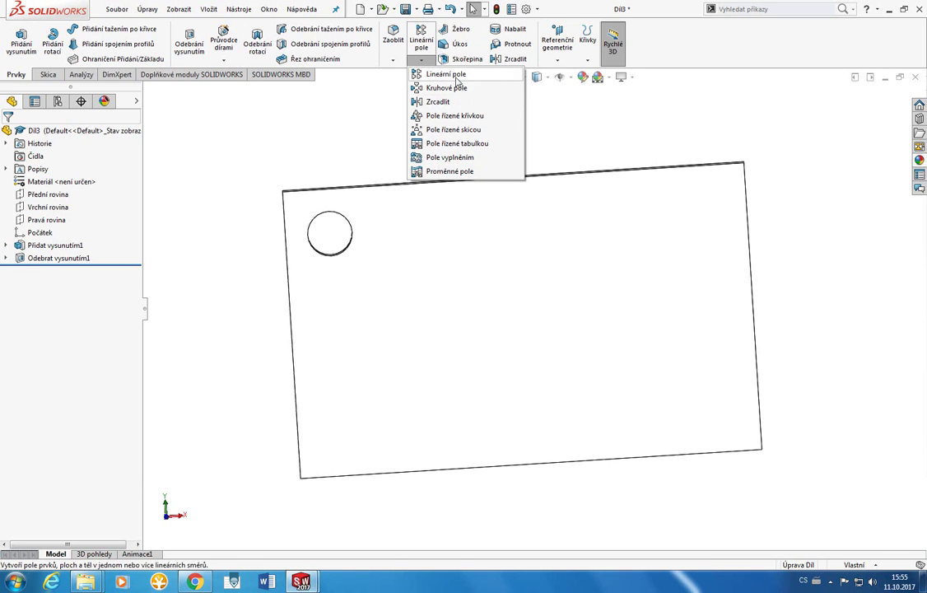
{"action": "left_click", "coordinate": [449, 74]}
{"action": "left_click", "coordinate": [352, 242]}
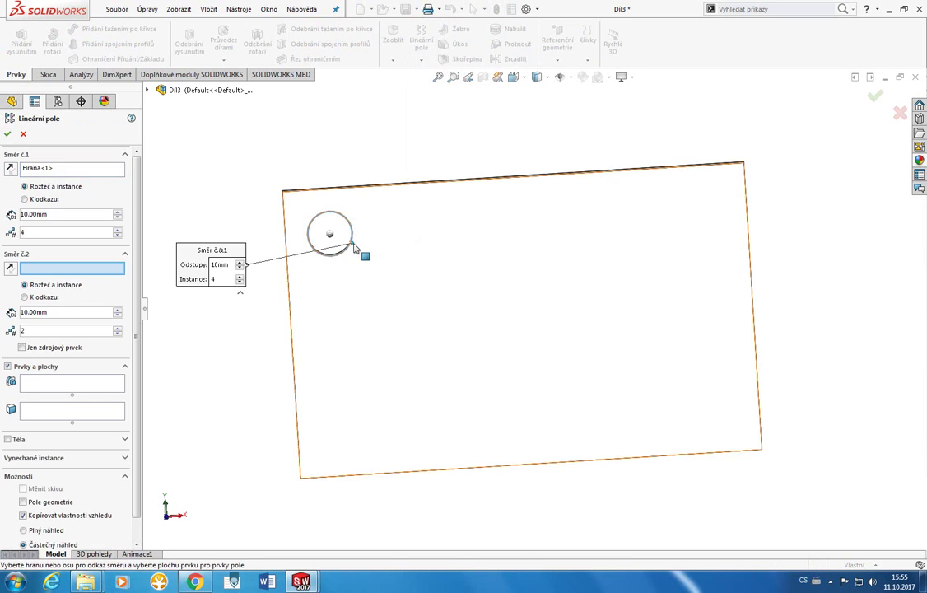
{"action": "left_click", "coordinate": [148, 90]}
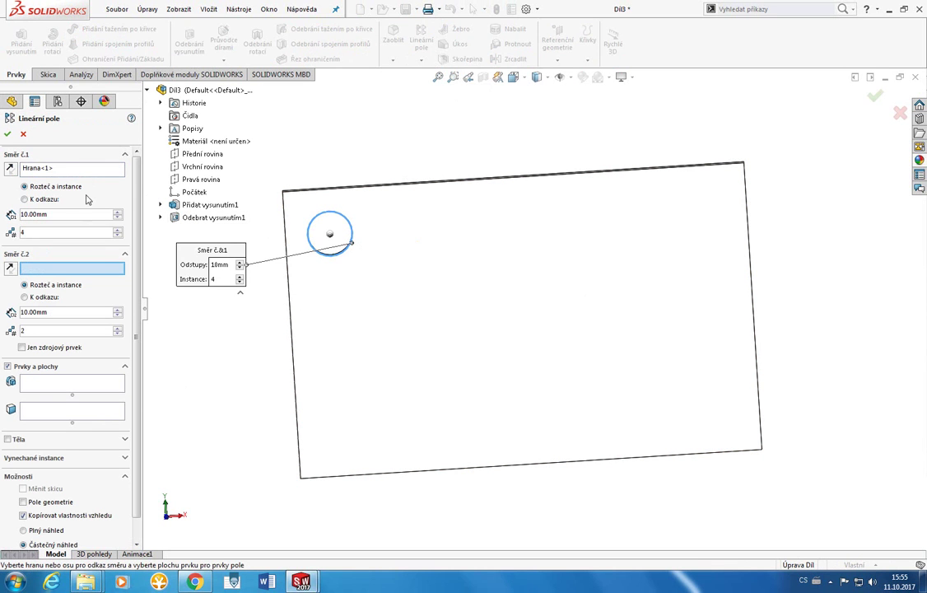
{"action": "left_click", "coordinate": [75, 170]}
{"action": "left_click", "coordinate": [364, 190]}
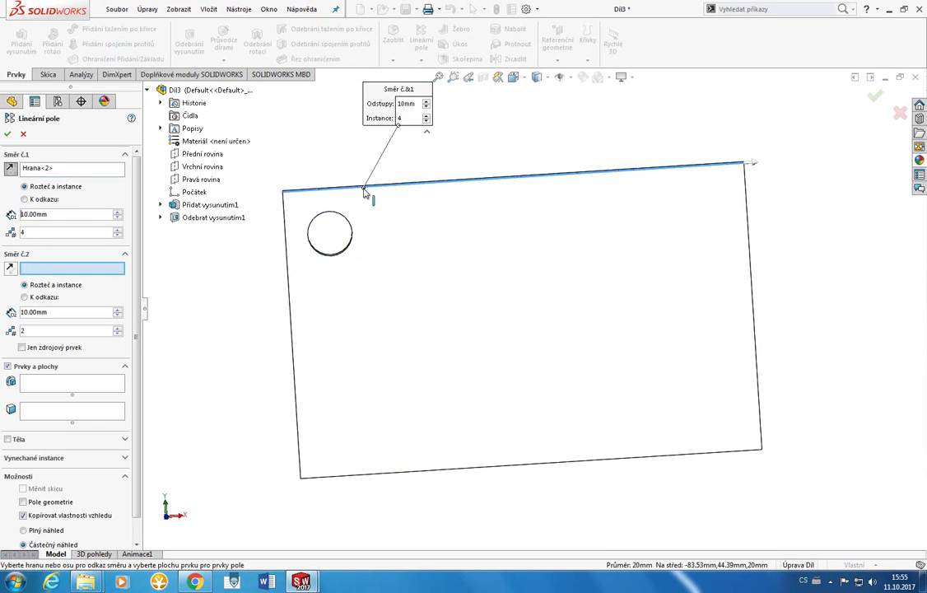
Choose the circular cut (Odebrat vysunutím1) as the feature to pattern.
{"action": "middle_click_drag", "start_coordinate": [258, 248], "coordinate": [159, 299]}
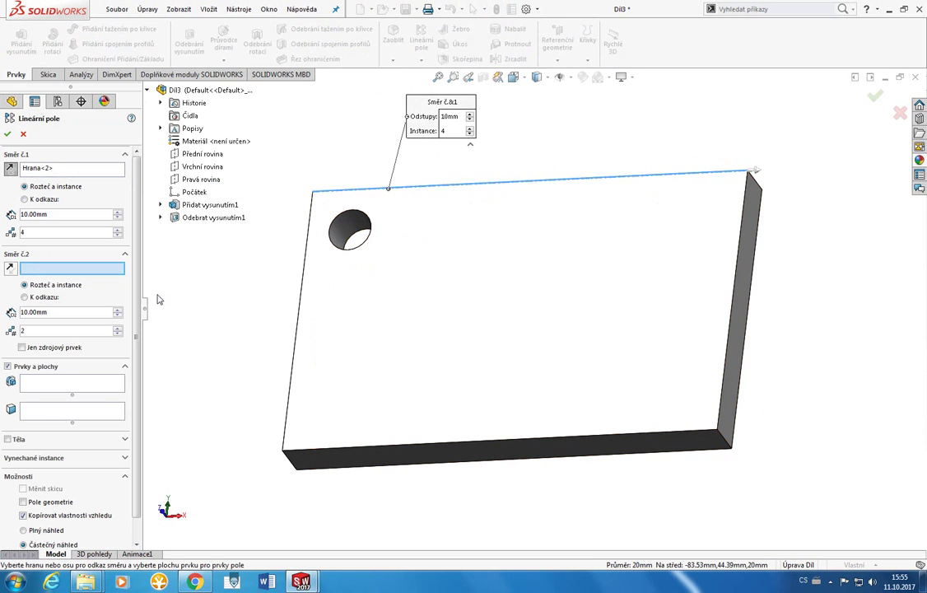
{"action": "left_click", "coordinate": [91, 392]}
{"action": "left_click", "coordinate": [212, 218]}
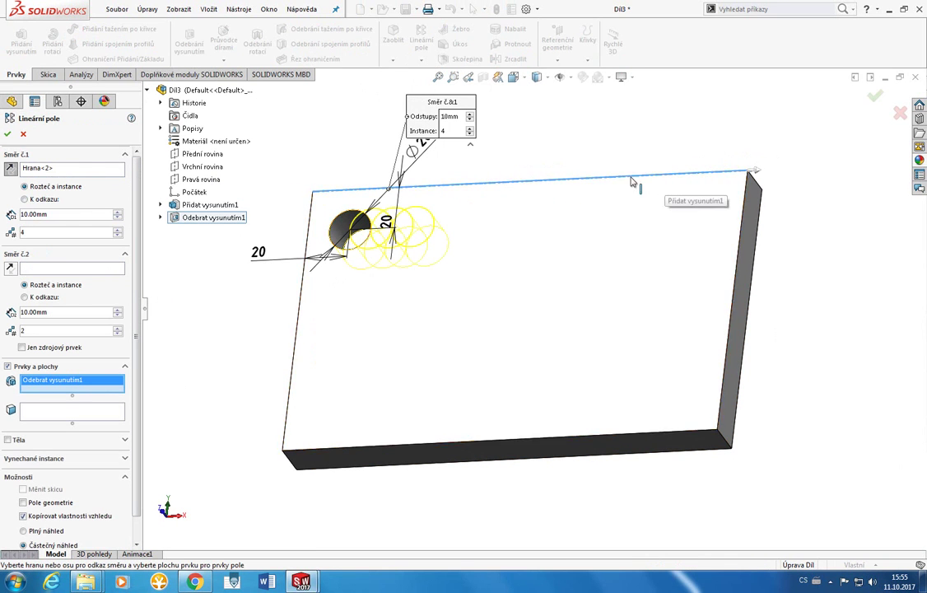
{"action": "left_click", "coordinate": [78, 171]}
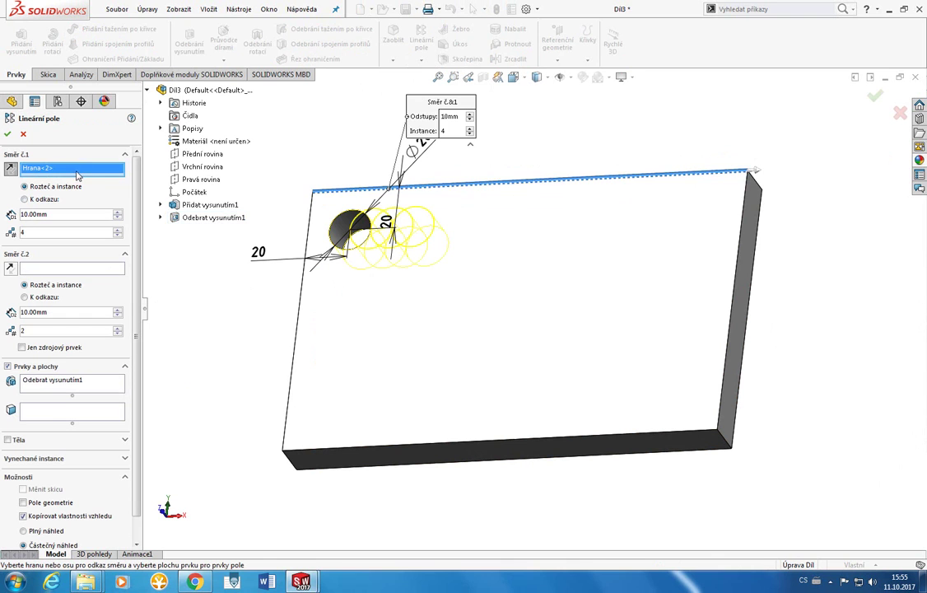
{"action": "left_click", "coordinate": [80, 385]}
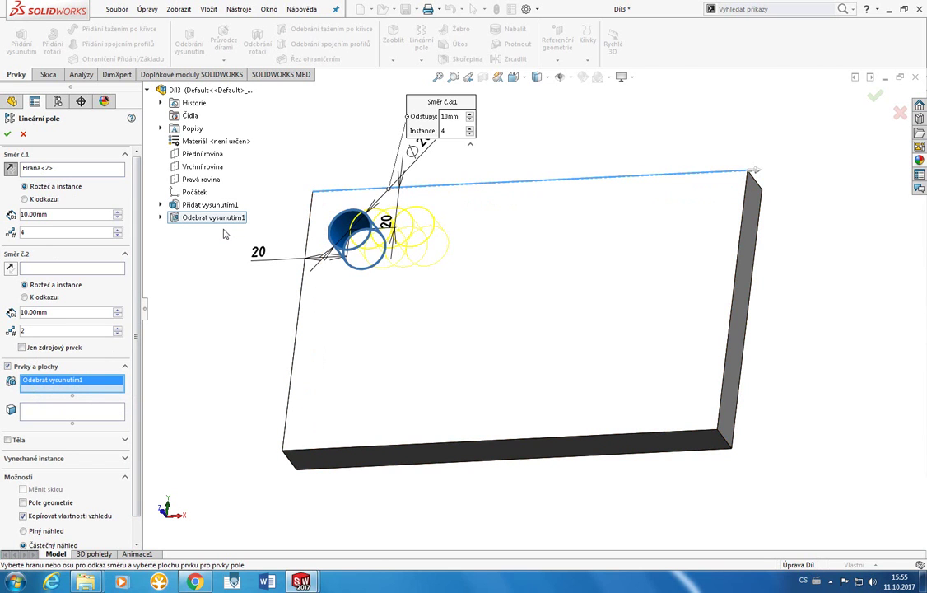
Set the first-direction spacing of the hole pattern to 30 mm, after trying 20 mm.
{"action": "left_click", "coordinate": [73, 214]}
{"action": "type", "text": "20"}
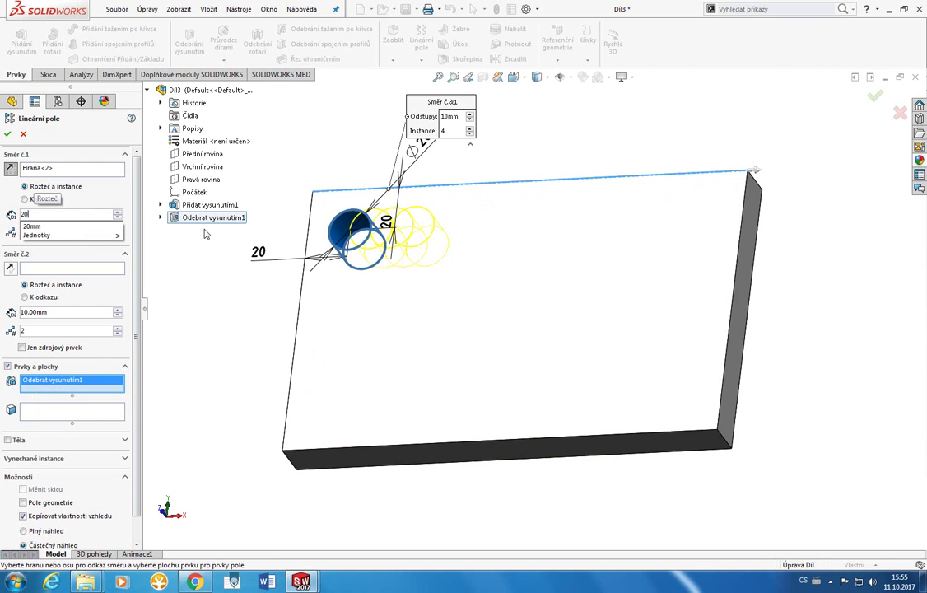
{"action": "key", "text": "Return"}
{"action": "type", "text": "30"}
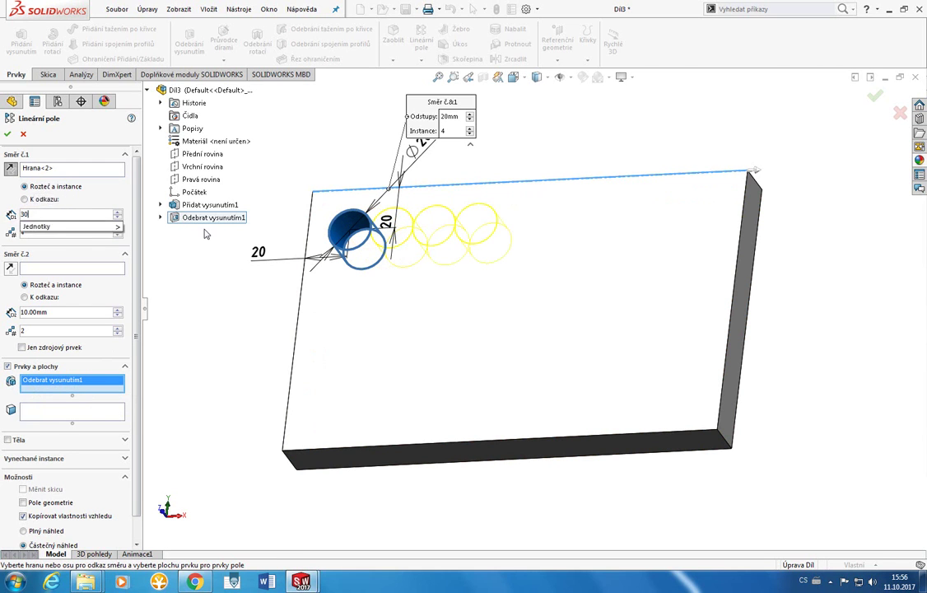
{"action": "key", "text": "Return"}
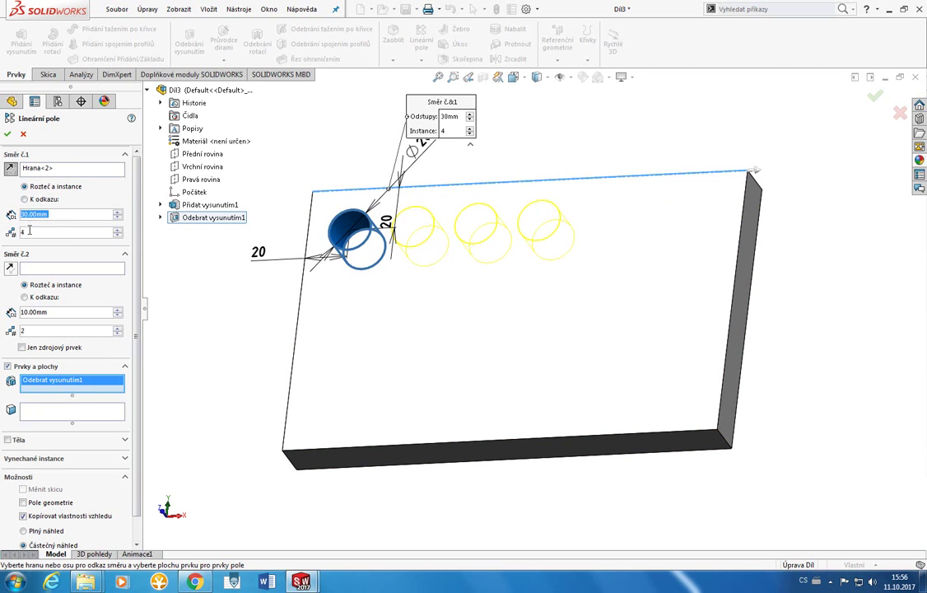
Set the first direction to 6 instances and create the linear pattern of holes.
{"action": "key", "text": "Tab"}
{"action": "key", "text": "Up"}
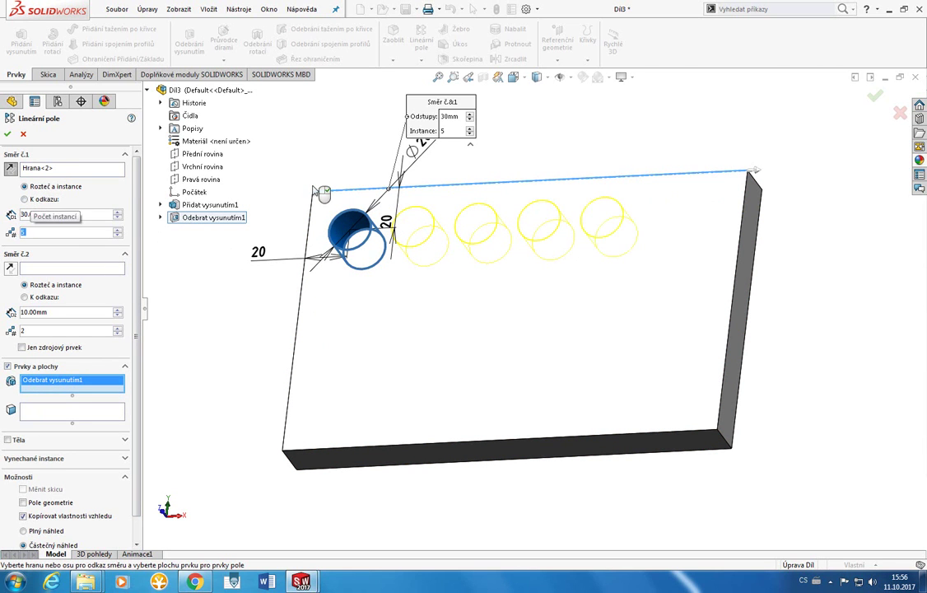
{"action": "key", "text": "Up"}
{"action": "key", "text": "ctrl+5"}
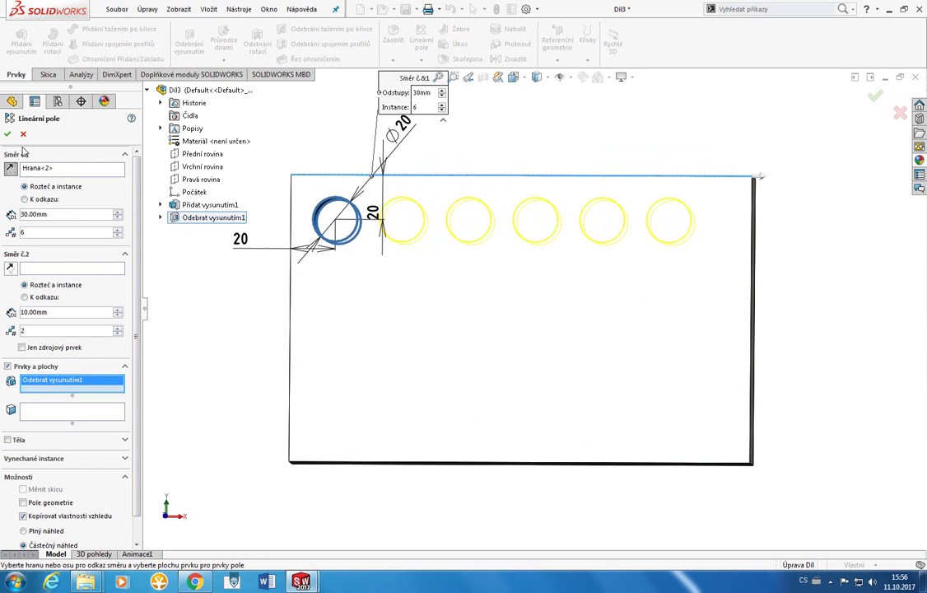
{"action": "left_click", "coordinate": [7, 133]}
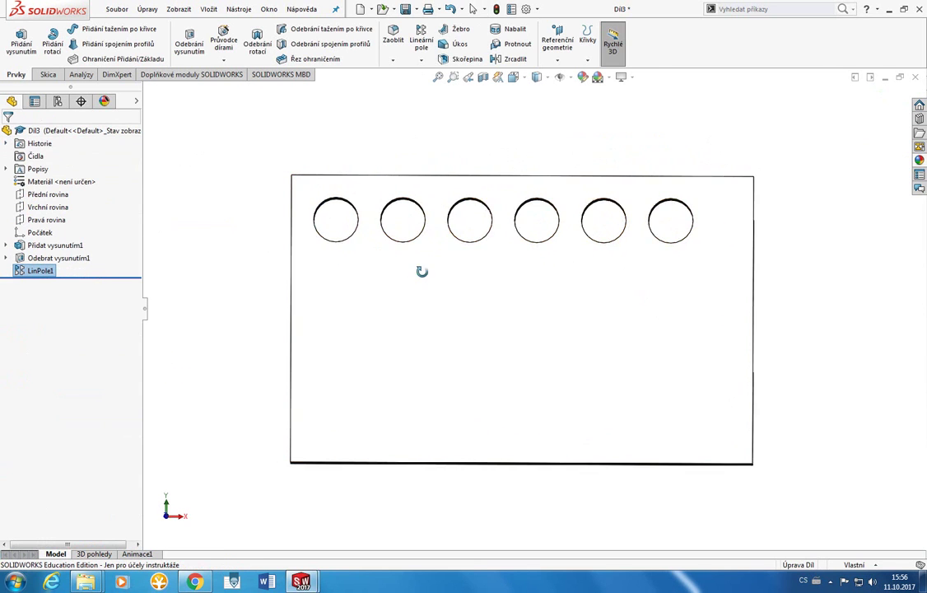
Edit the linear hole pattern and choose the plate's short left edge as the second direction.
{"action": "mouse_move", "coordinate": [422, 272]}
{"action": "middle_mouse_down"}
{"action": "mouse_move", "coordinate": [496, 342]}
{"action": "mouse_move", "coordinate": [621, 389]}
{"action": "mouse_move", "coordinate": [372, 271]}
{"action": "mouse_move", "coordinate": [399, 262]}
{"action": "mouse_move", "coordinate": [387, 253]}
{"action": "middle_mouse_up"}
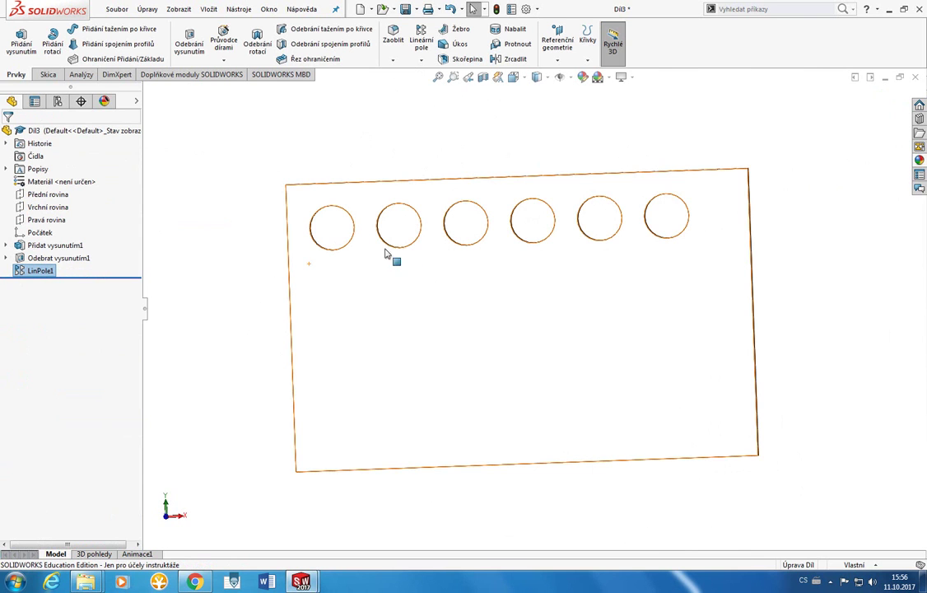
{"action": "right_click", "coordinate": [38, 272]}
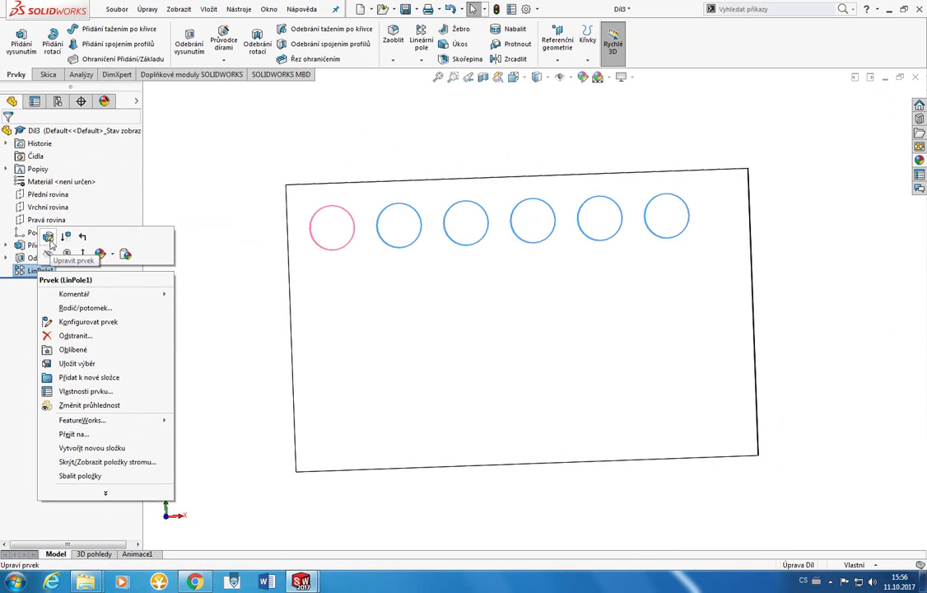
{"action": "left_click", "coordinate": [49, 241]}
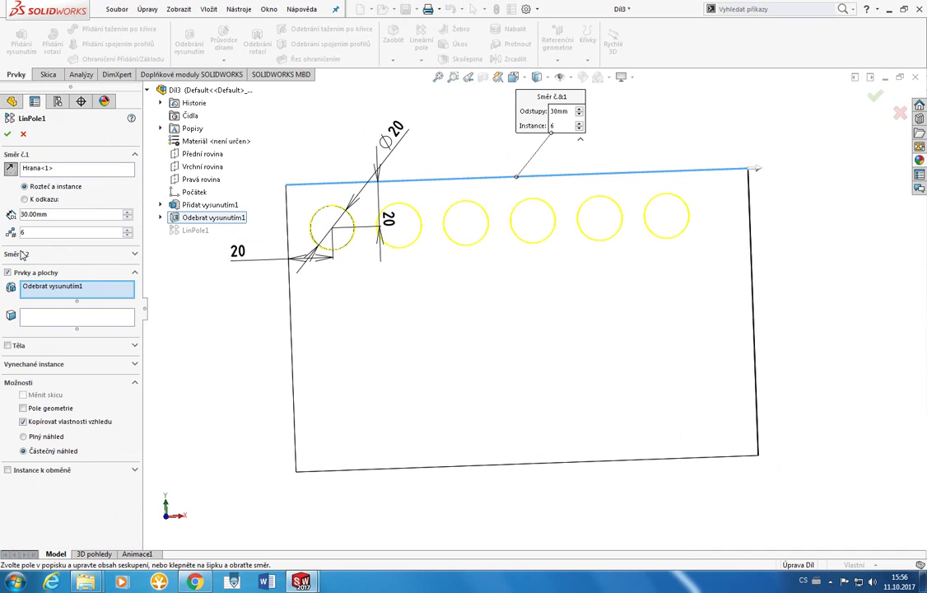
{"action": "left_click", "coordinate": [24, 256]}
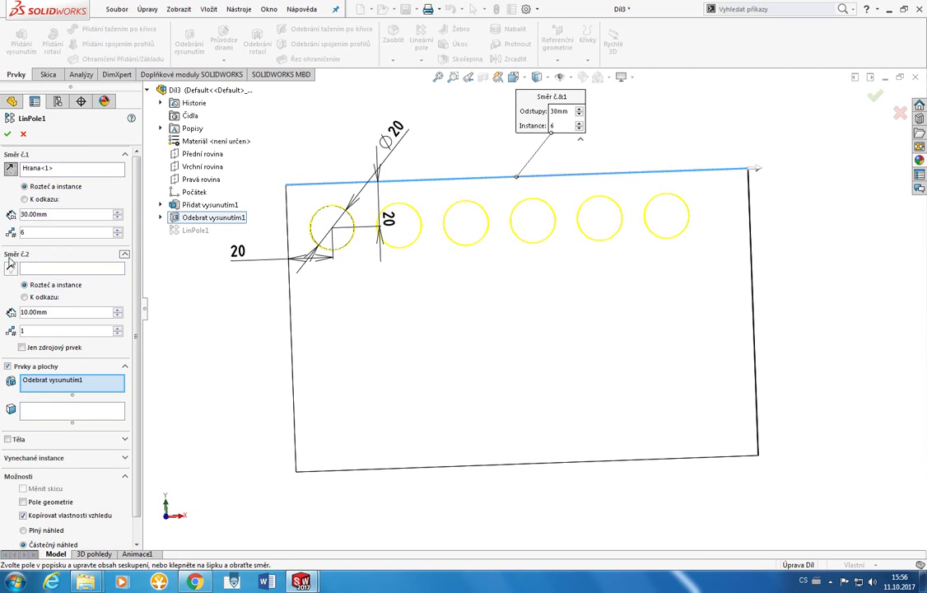
{"action": "left_click", "coordinate": [43, 270]}
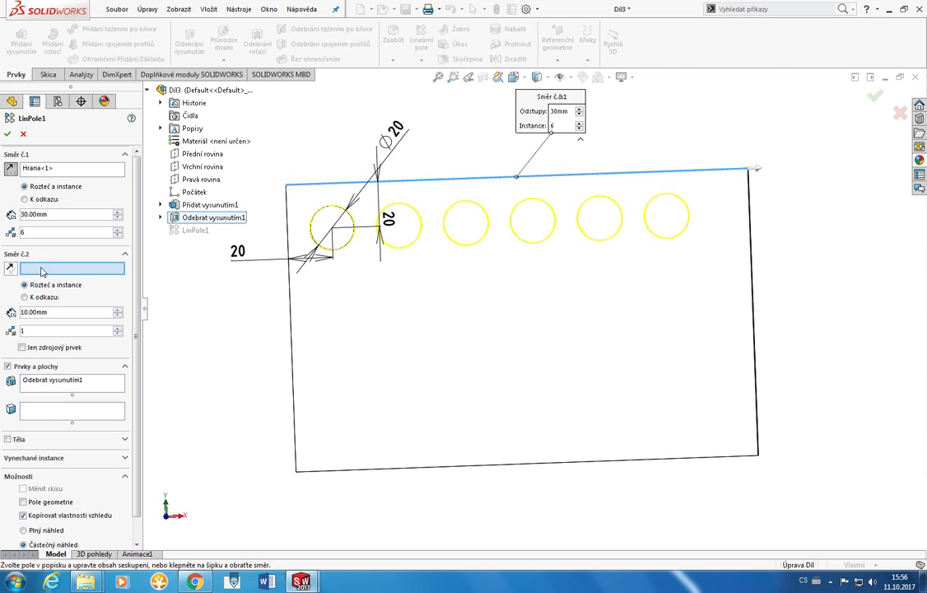
{"action": "left_click", "coordinate": [291, 314]}
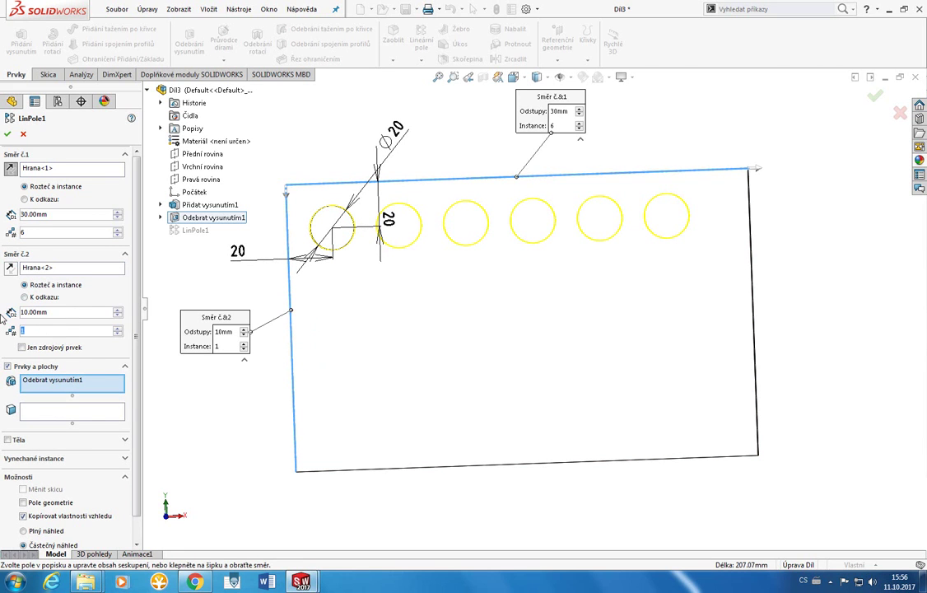
Try second-direction spacings of 30 mm and 20 mm with 4, 6 and 5 instances for the hole pattern.
{"action": "type", "text": "4"}
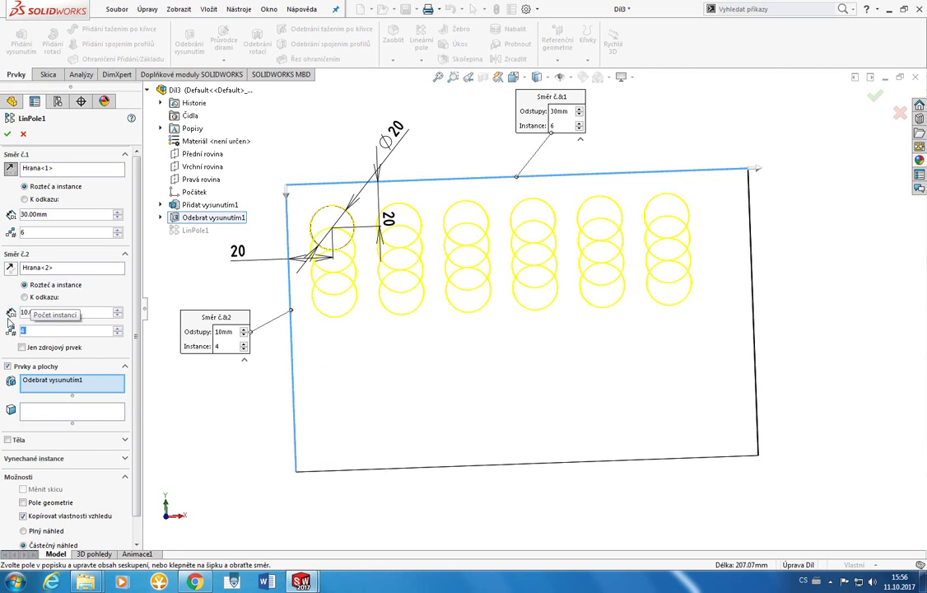
{"action": "type", "text": "6"}
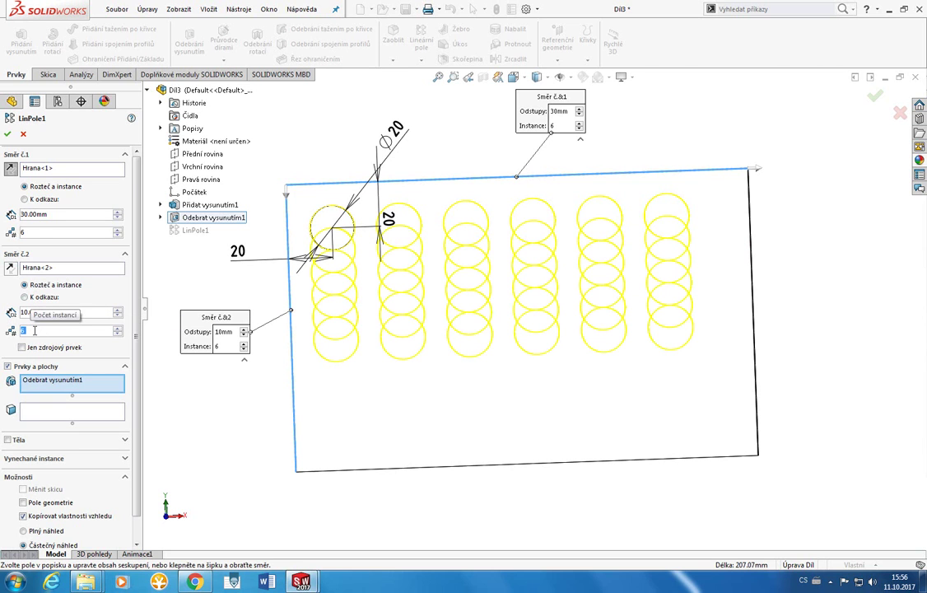
{"action": "double_click", "coordinate": [45, 311]}
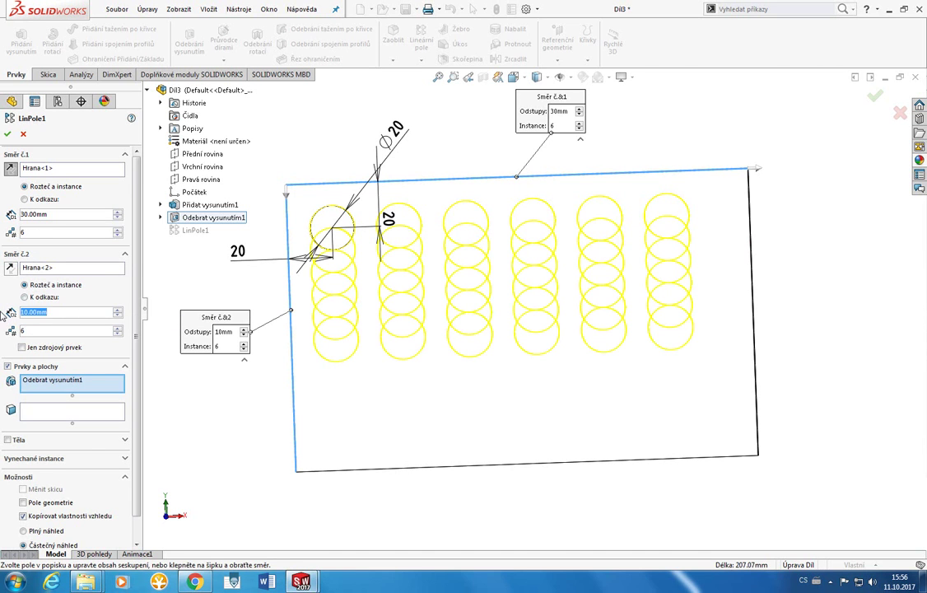
{"action": "type", "text": "30"}
{"action": "key", "text": "Return"}
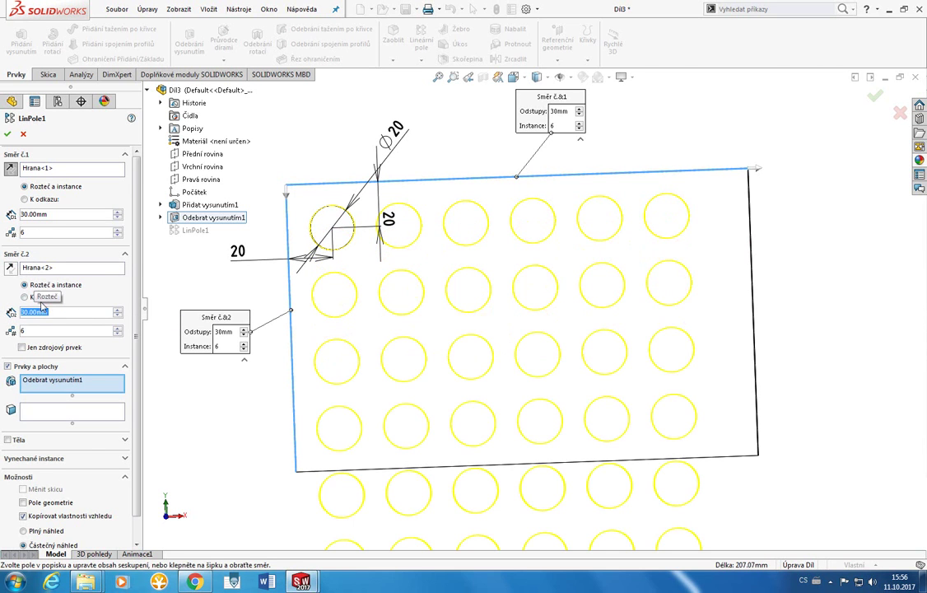
{"action": "type", "text": "20"}
{"action": "key", "text": "Return"}
{"action": "double_click", "coordinate": [39, 330]}
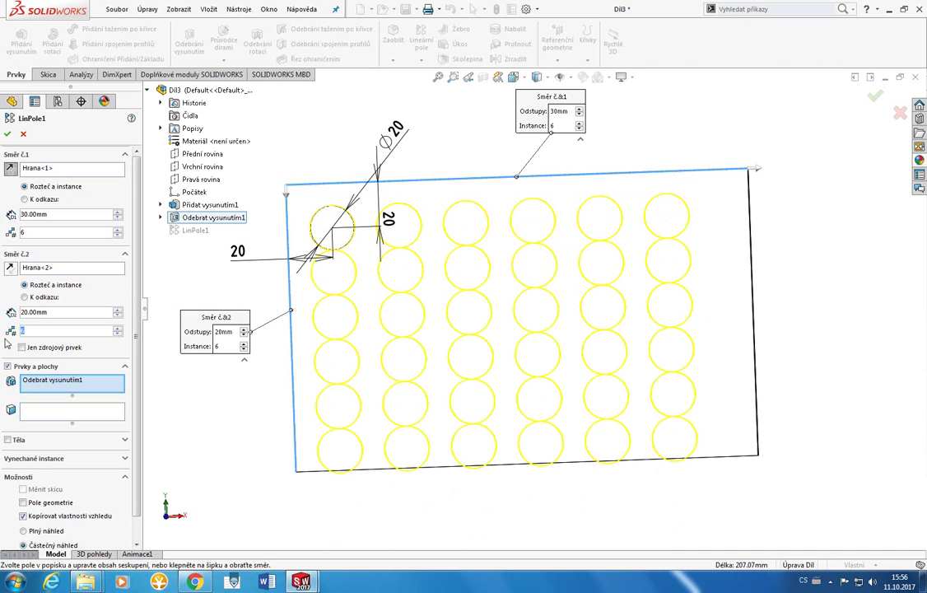
{"action": "type", "text": "5"}
{"action": "key", "text": "Return"}
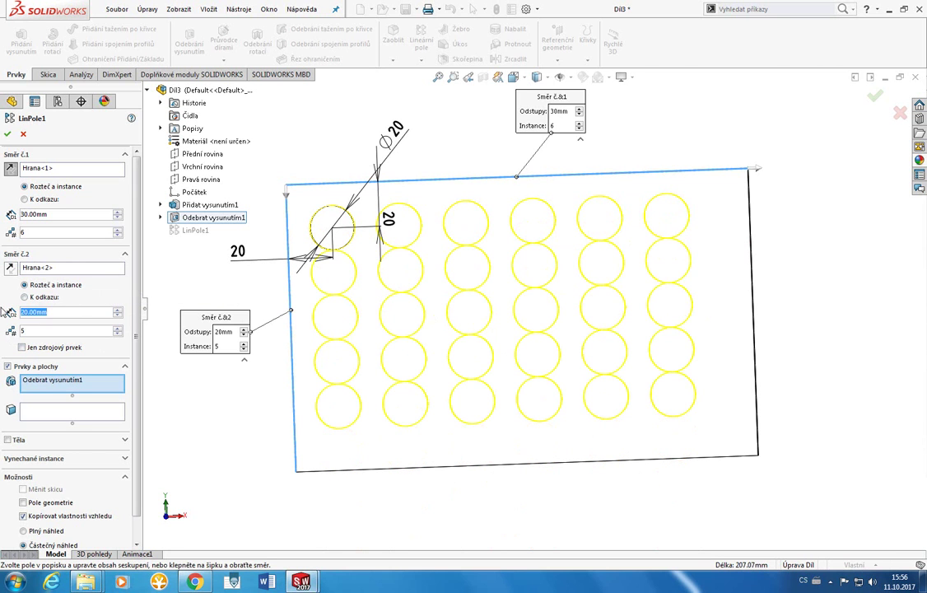
Set the second direction to 25 mm spacing and 4 instances, and apply the edited hole pattern.
{"action": "double_click", "coordinate": [45, 312]}
{"action": "type", "text": "25"}
{"action": "key", "text": "Return"}
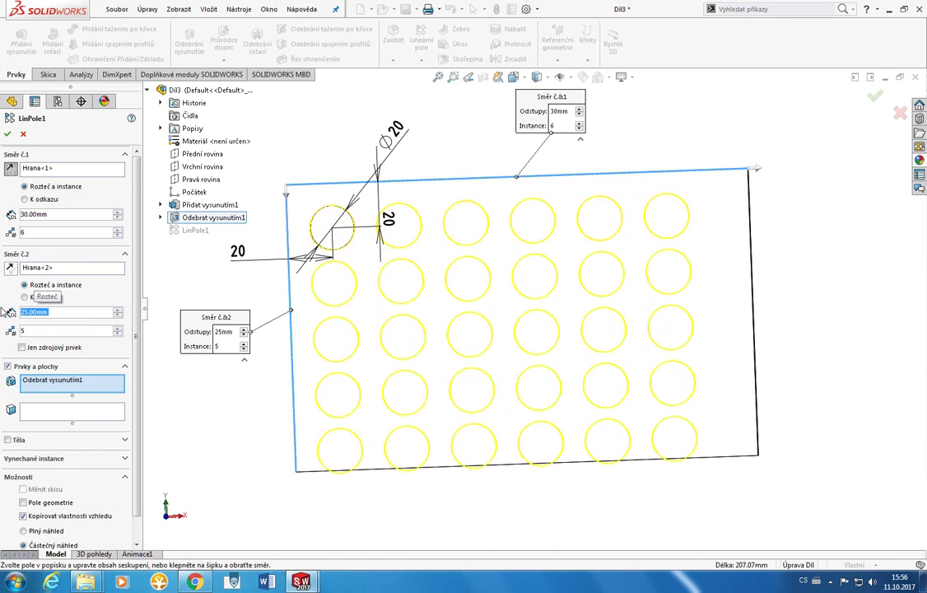
{"action": "key", "text": "Tab"}
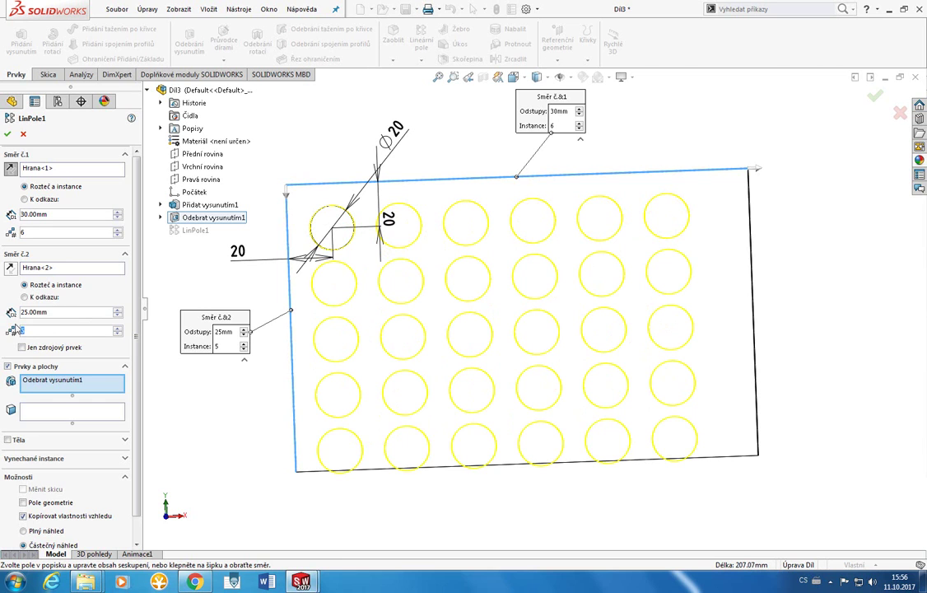
{"action": "type", "text": "4"}
{"action": "key", "text": "Return"}
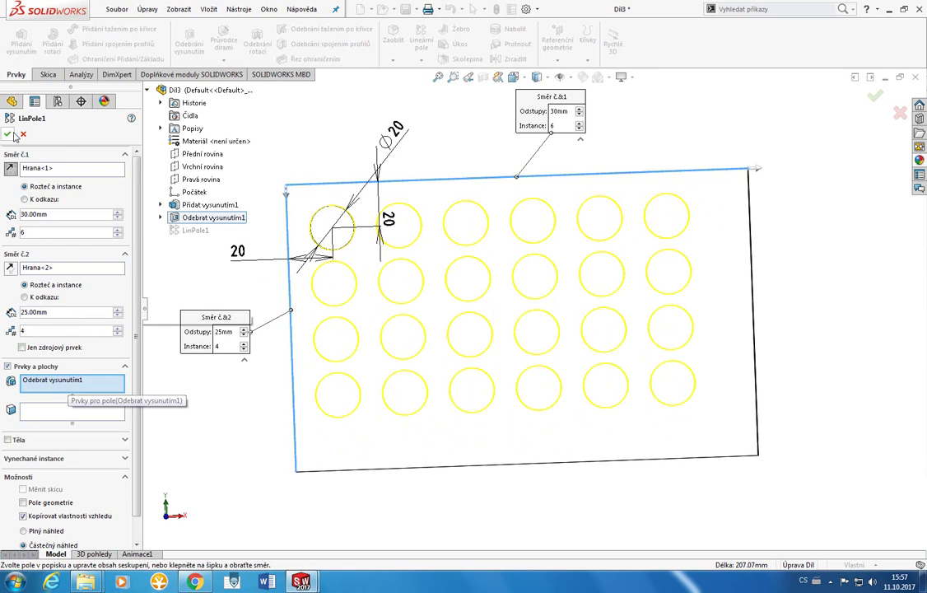
{"action": "key", "text": "Return"}
{"action": "middle_click_drag", "start_coordinate": [511, 280], "coordinate": [491, 298]}
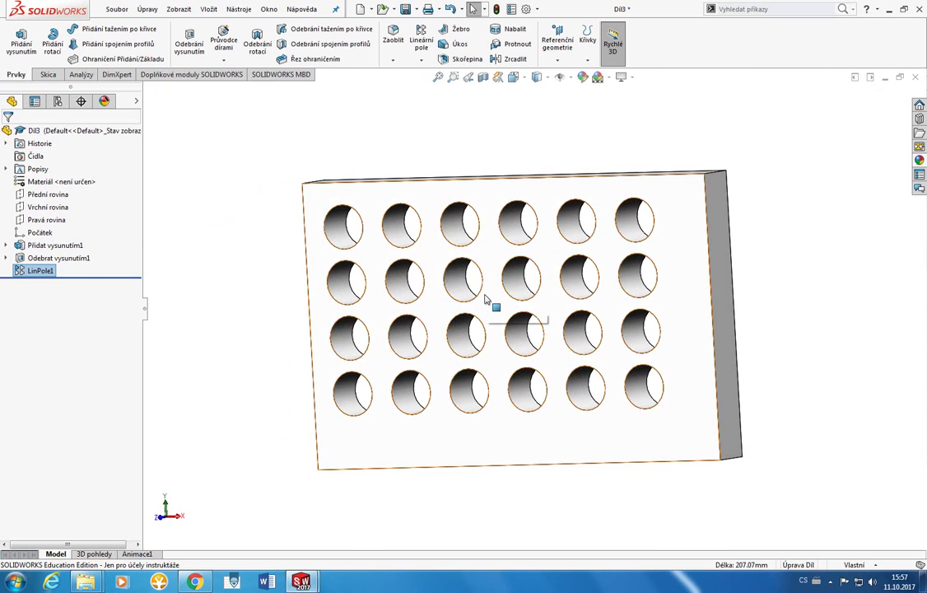
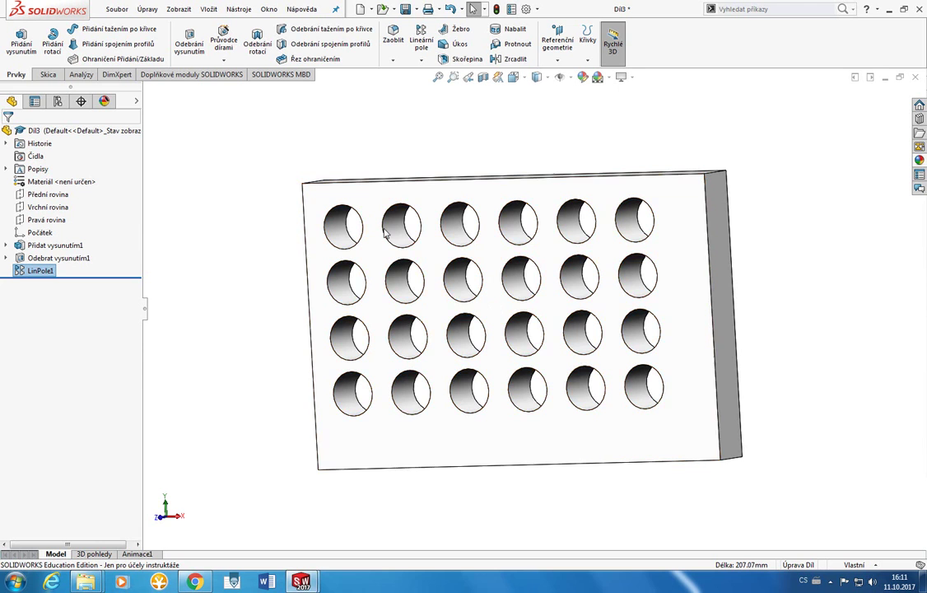
Review the build history by rolling back to the base extrusion and forward through the hole cut and linear pattern.
{"action": "middle_click_drag", "start_coordinate": [451, 280], "coordinate": [523, 263]}
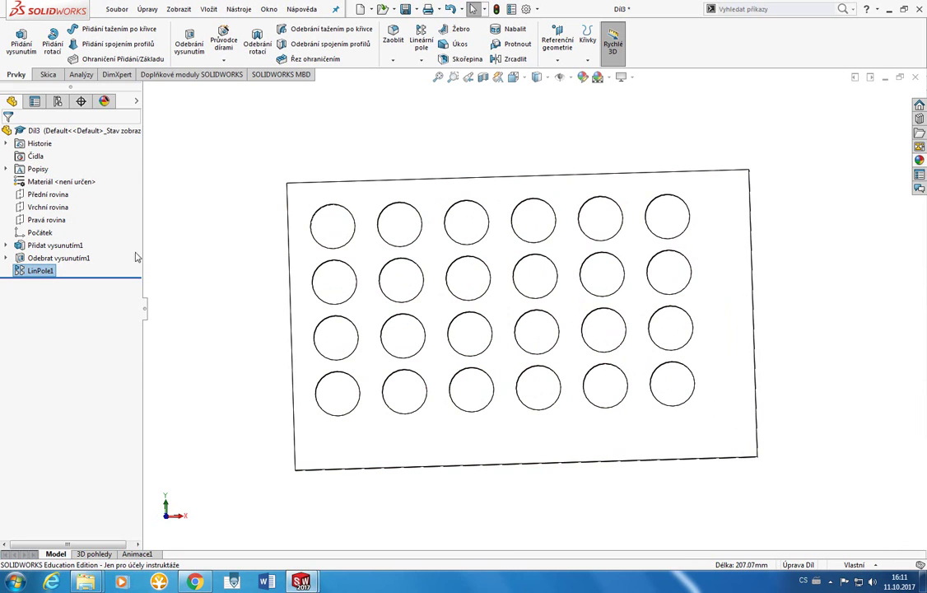
{"action": "right_click", "coordinate": [31, 272]}
{"action": "left_click", "coordinate": [28, 247]}
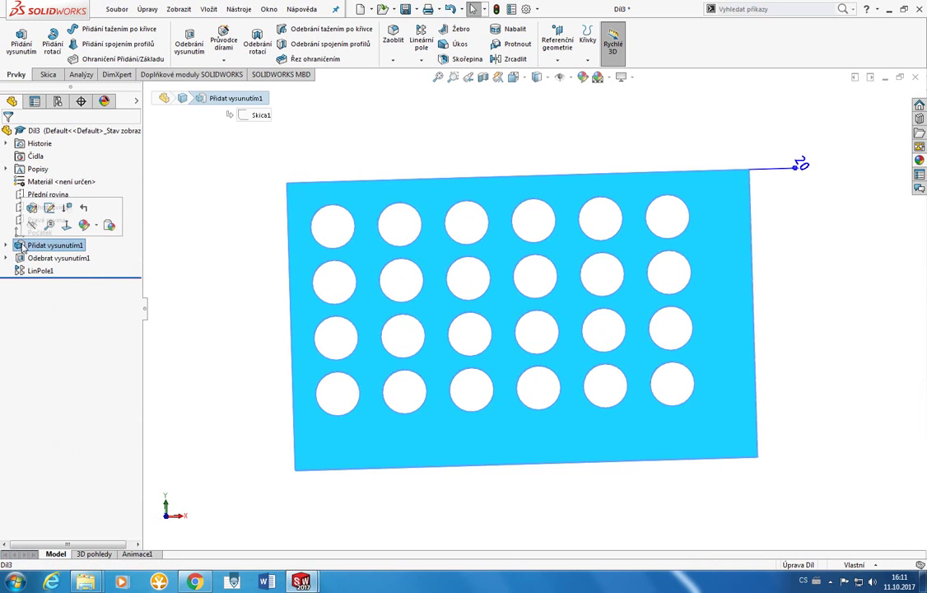
{"action": "left_click_drag", "start_coordinate": [35, 278], "coordinate": [32, 252]}
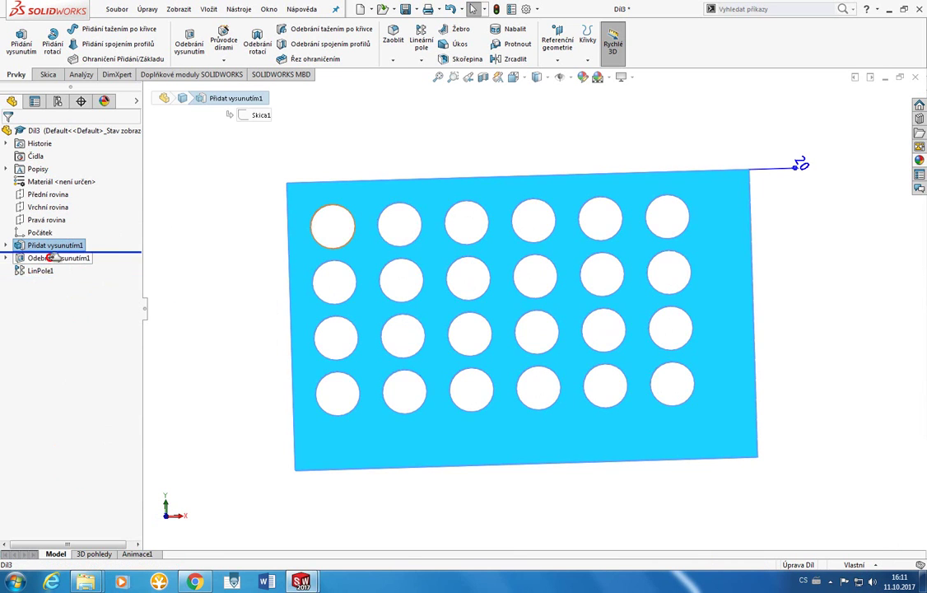
{"action": "middle_click_drag", "start_coordinate": [389, 304], "coordinate": [338, 321]}
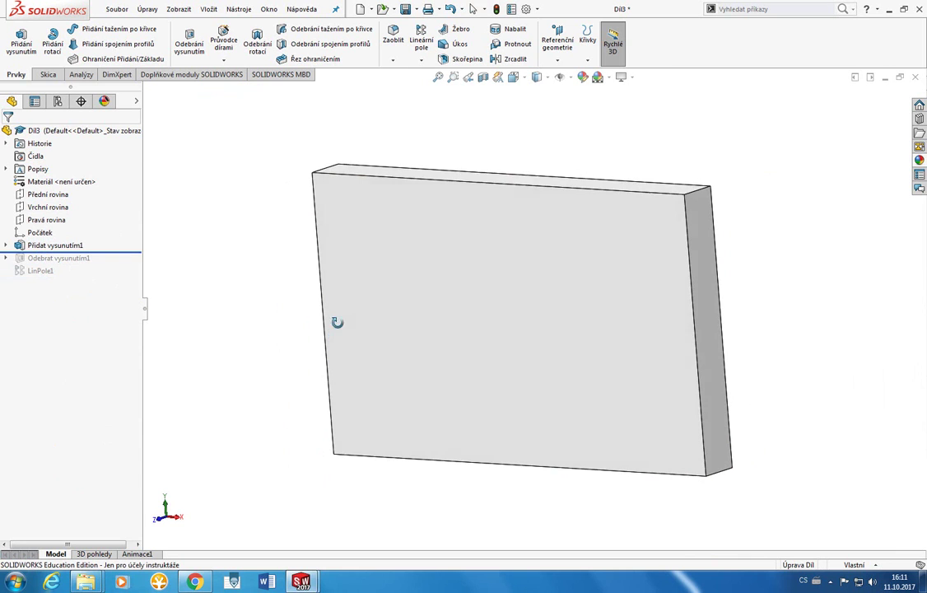
{"action": "left_click_drag", "start_coordinate": [130, 252], "coordinate": [130, 264]}
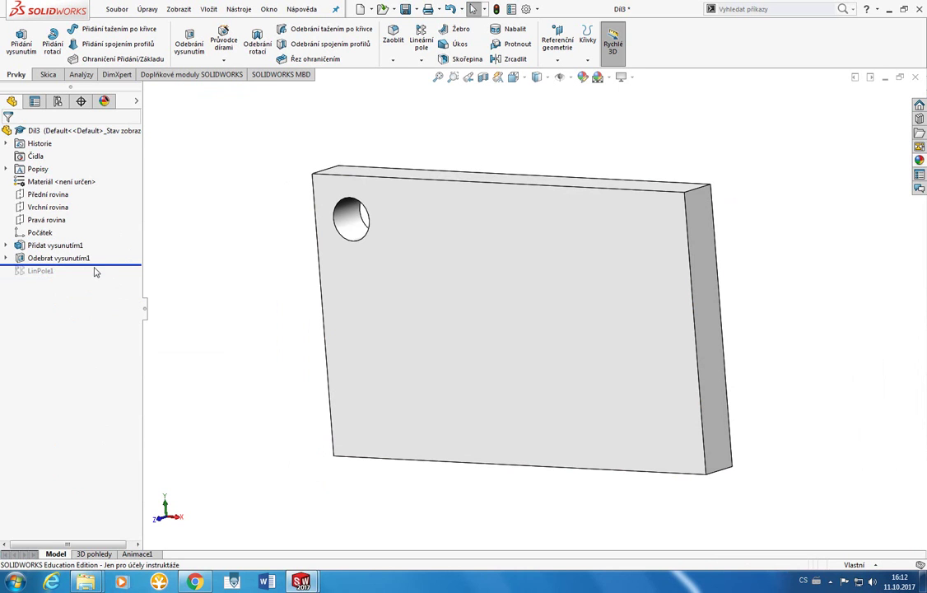
{"action": "left_click_drag", "start_coordinate": [94, 267], "coordinate": [98, 284]}
Review the linear pattern's definition, checking both direction edges and the second-direction spacing, and inspect the finished plate.
{"action": "right_click", "coordinate": [41, 271]}
{"action": "left_click", "coordinate": [47, 242]}
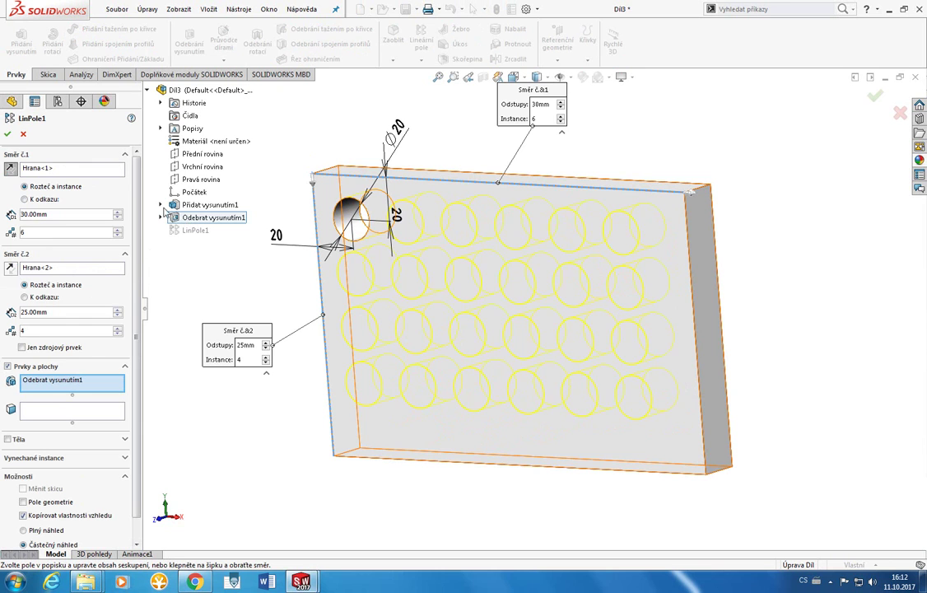
{"action": "left_click", "coordinate": [71, 168]}
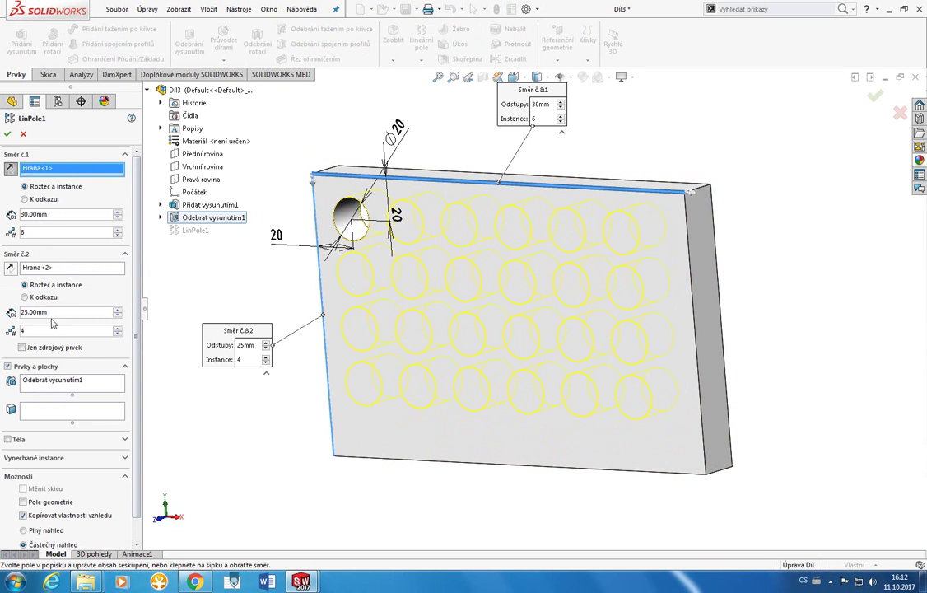
{"action": "left_click", "coordinate": [63, 270]}
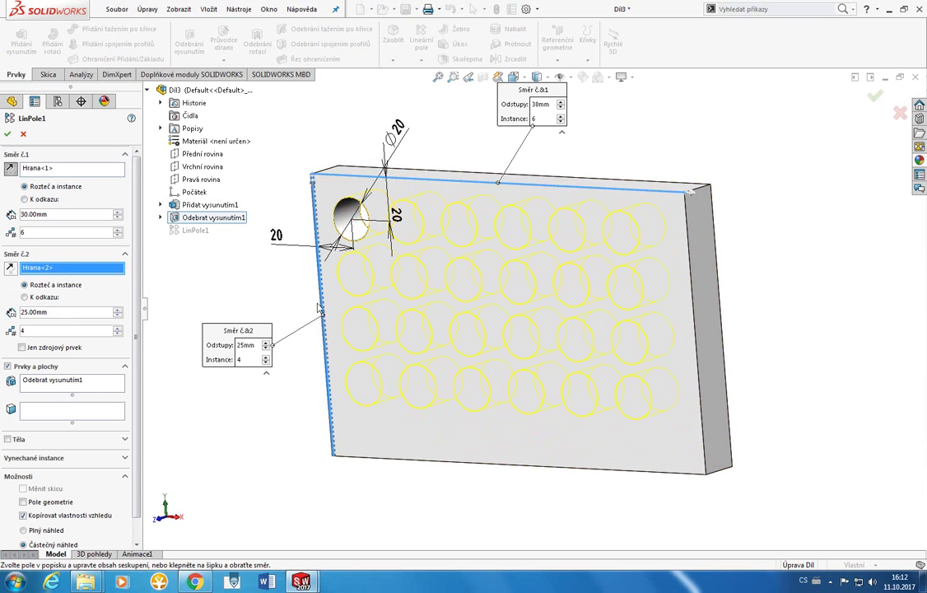
{"action": "left_click", "coordinate": [54, 312]}
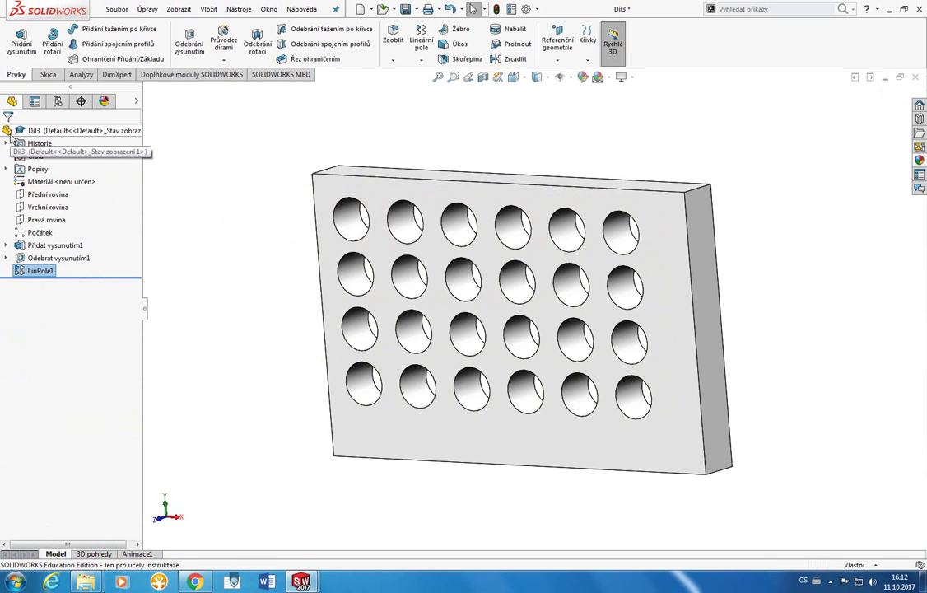
{"action": "middle_click_drag", "start_coordinate": [242, 165], "coordinate": [296, 149]}
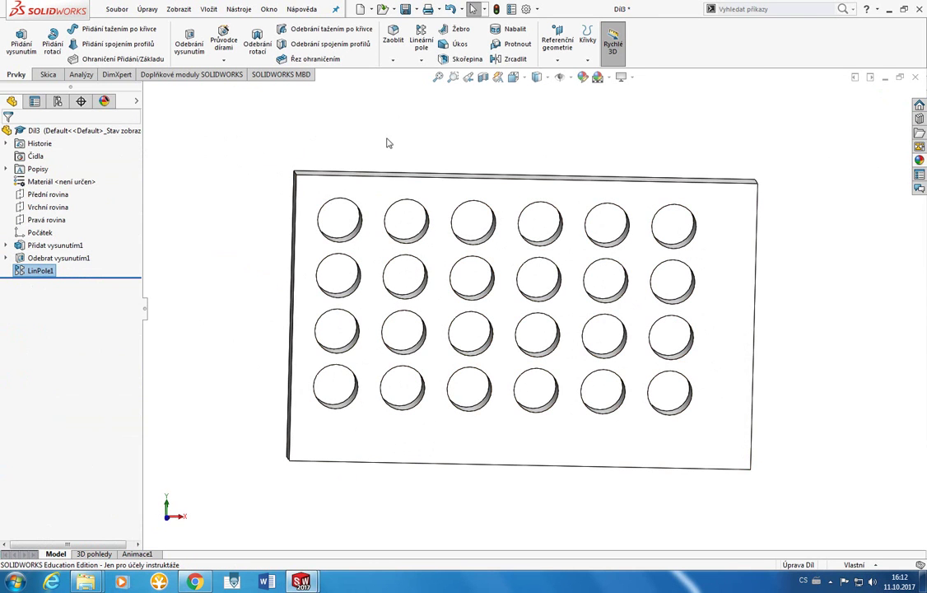
Close the plate part without saving it and create a new part document.
{"action": "left_click", "coordinate": [915, 76]}
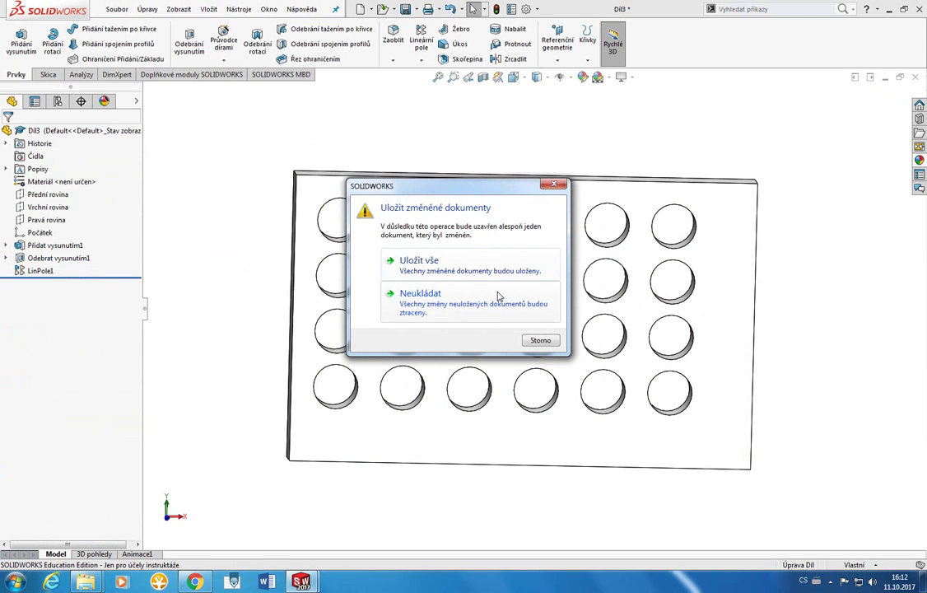
{"action": "left_click", "coordinate": [497, 297]}
{"action": "left_click", "coordinate": [278, 9]}
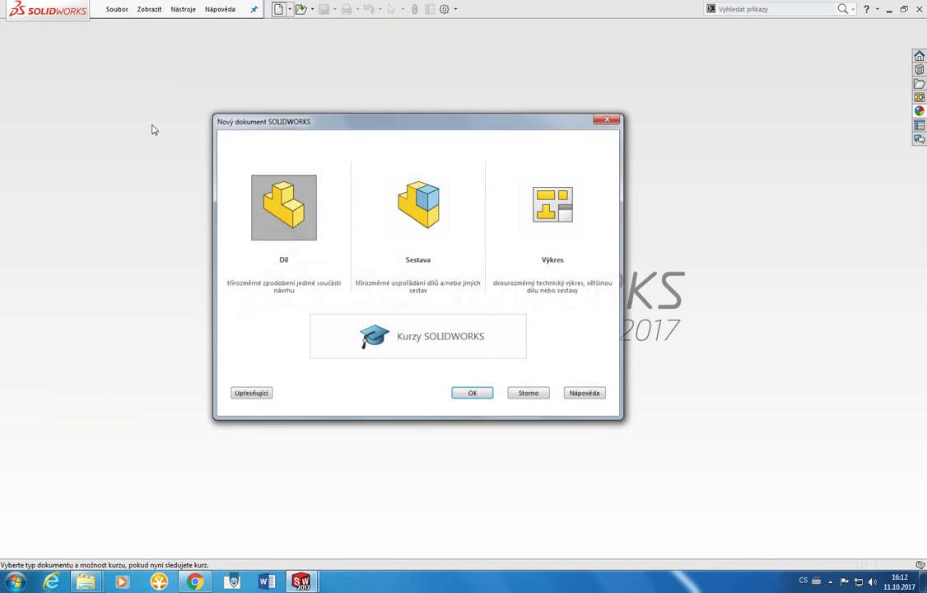
{"action": "left_click", "coordinate": [474, 390]}
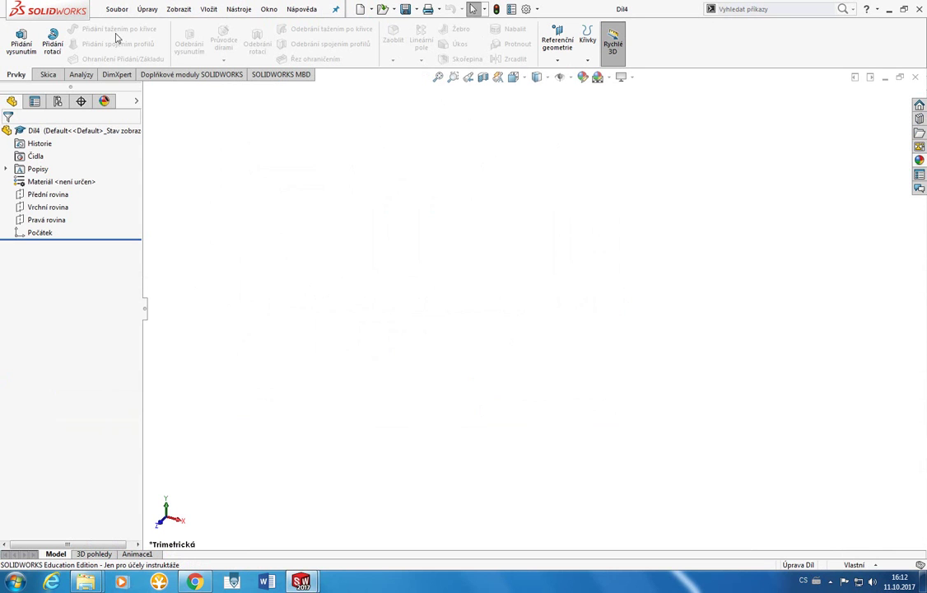
Start a boss extrusion on the front plane (Přední rovina) and sketch a circle of about 77 mm radius centred on the origin.
{"action": "left_click", "coordinate": [27, 51]}
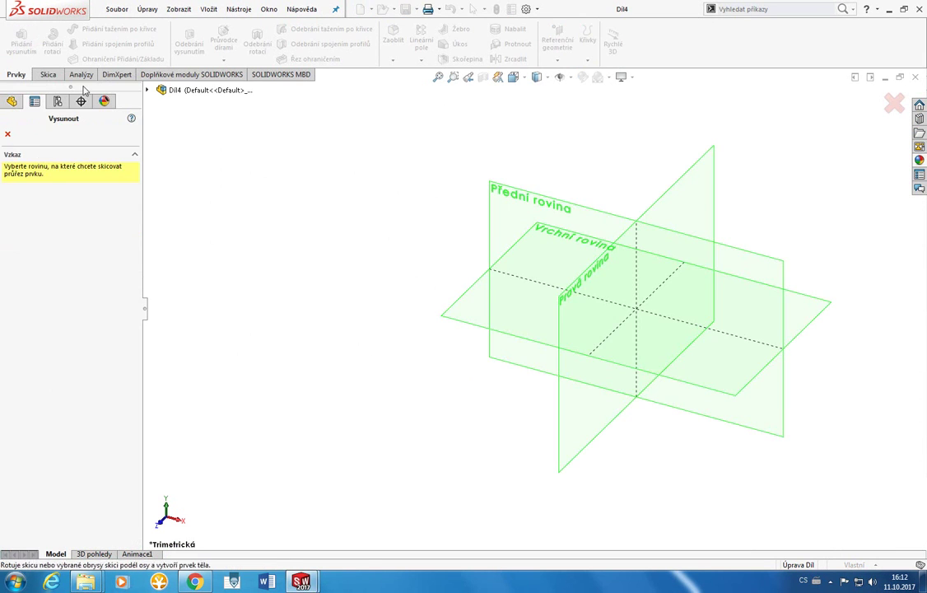
{"action": "left_click", "coordinate": [516, 200]}
{"action": "left_click", "coordinate": [113, 29]}
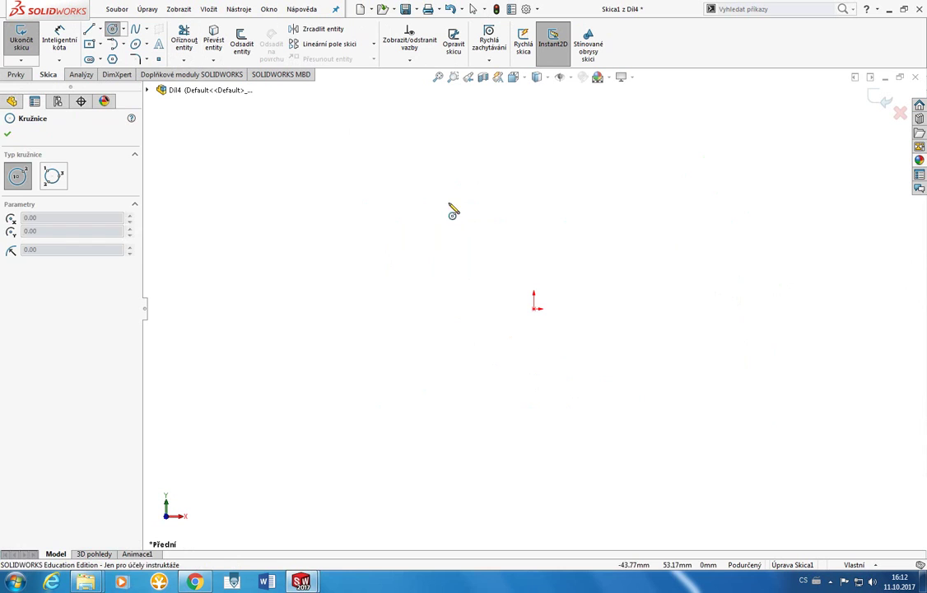
{"action": "left_click", "coordinate": [534, 309]}
{"action": "left_click", "coordinate": [389, 241]}
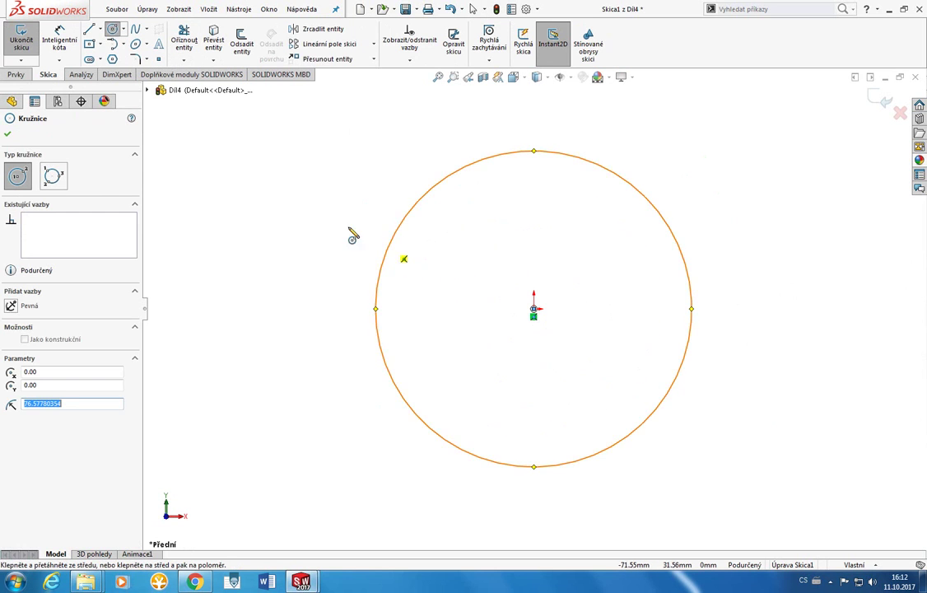
Extrude the origin-centred circle 30 mm from the sketch plane as a solid disc.
{"action": "left_click", "coordinate": [16, 74]}
{"action": "left_click", "coordinate": [23, 52]}
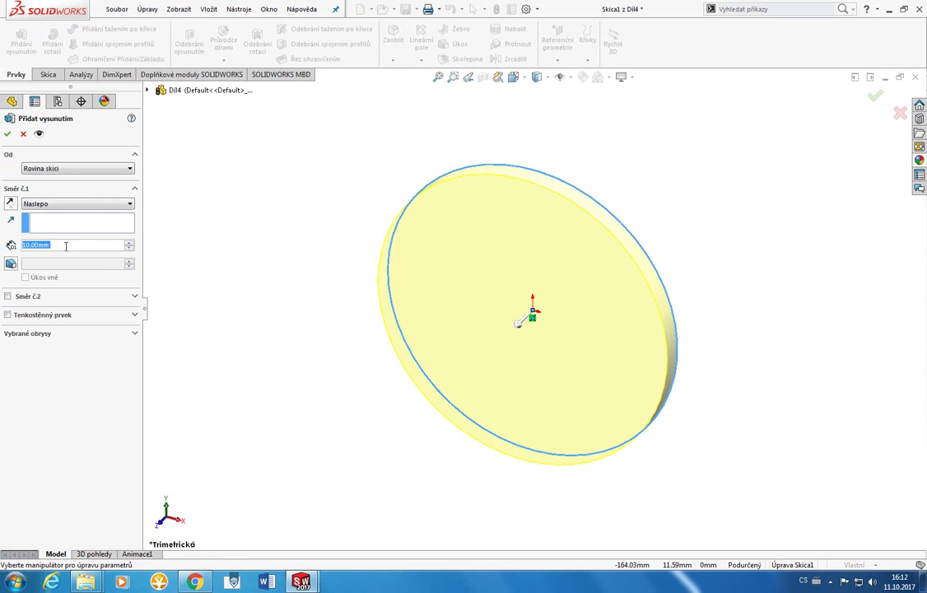
{"action": "type", "text": "30"}
{"action": "key", "text": "Return"}
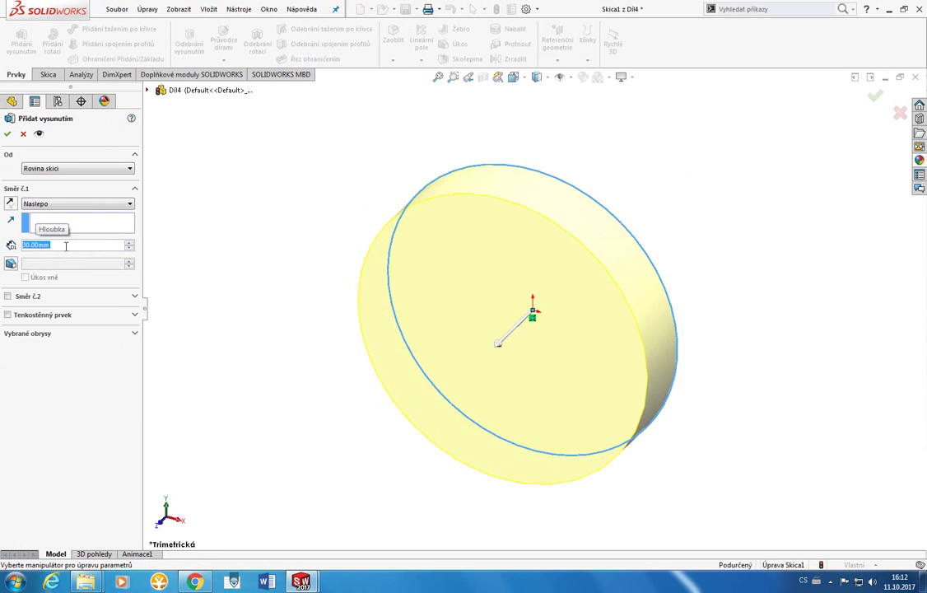
{"action": "left_click", "coordinate": [5, 134]}
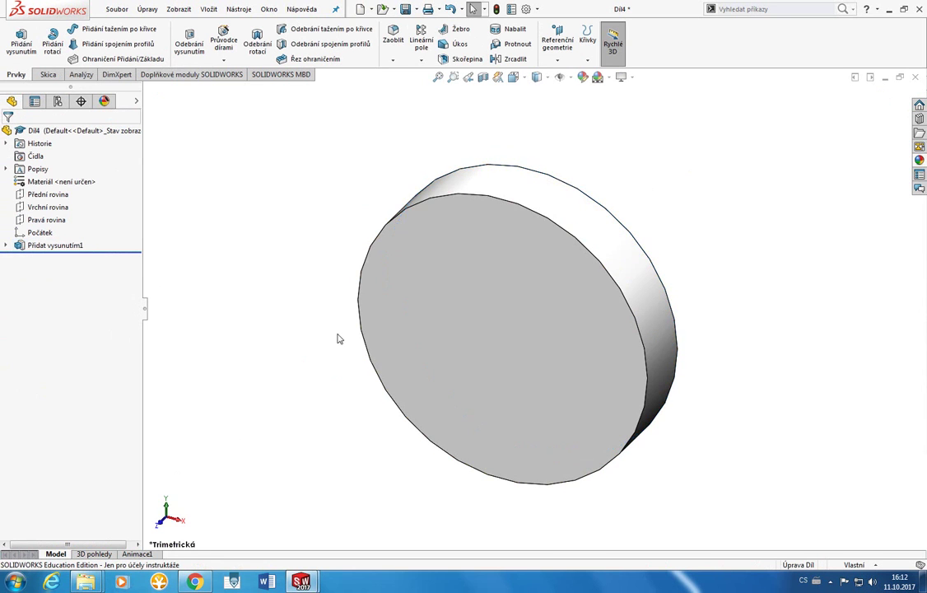
Start a boss extrusion on the disc's front face and sketch a circle of about 12.6 mm radius near its upper rim.
{"action": "middle_click_drag", "start_coordinate": [338, 338], "coordinate": [344, 290]}
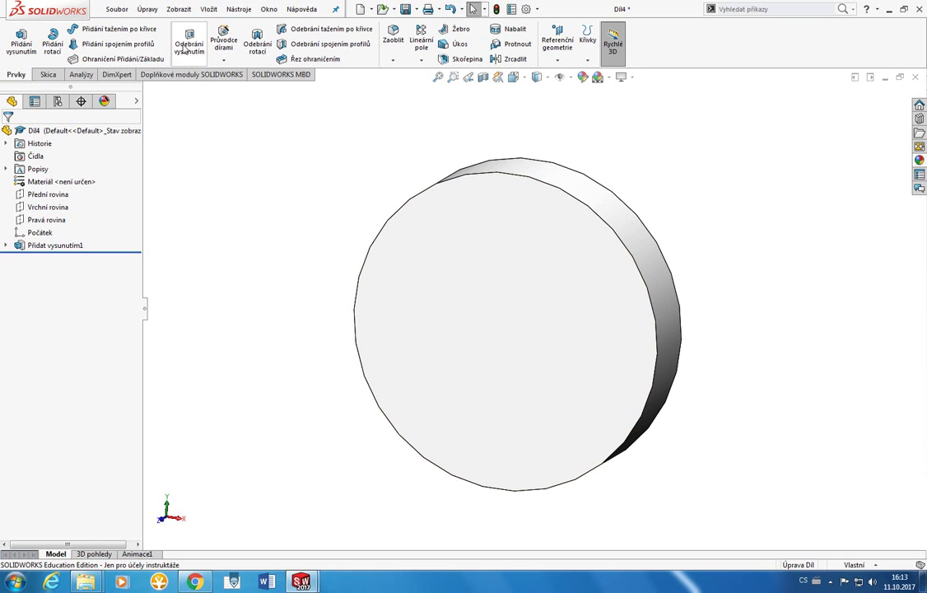
{"action": "left_click", "coordinate": [25, 45]}
{"action": "left_click", "coordinate": [392, 229]}
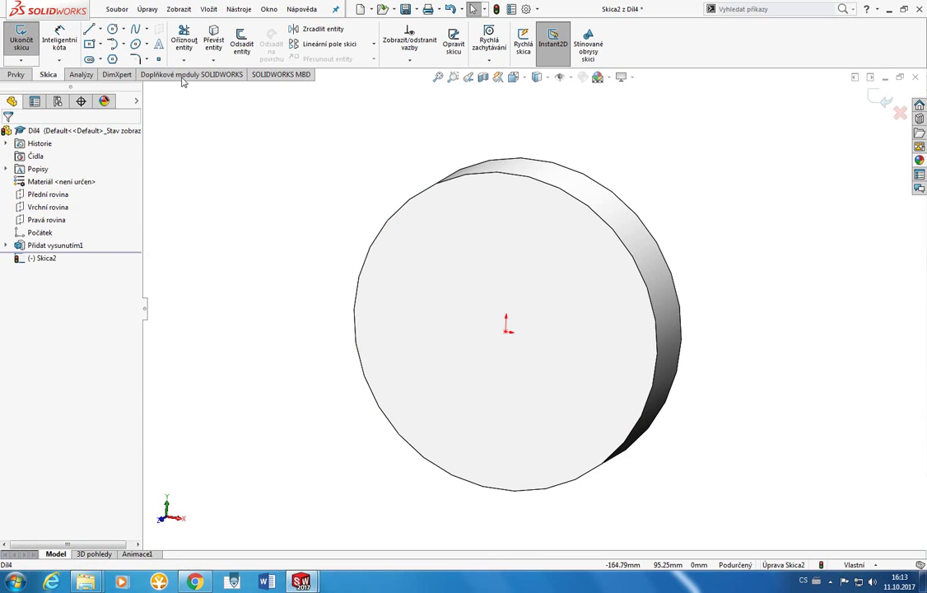
{"action": "left_click", "coordinate": [112, 30]}
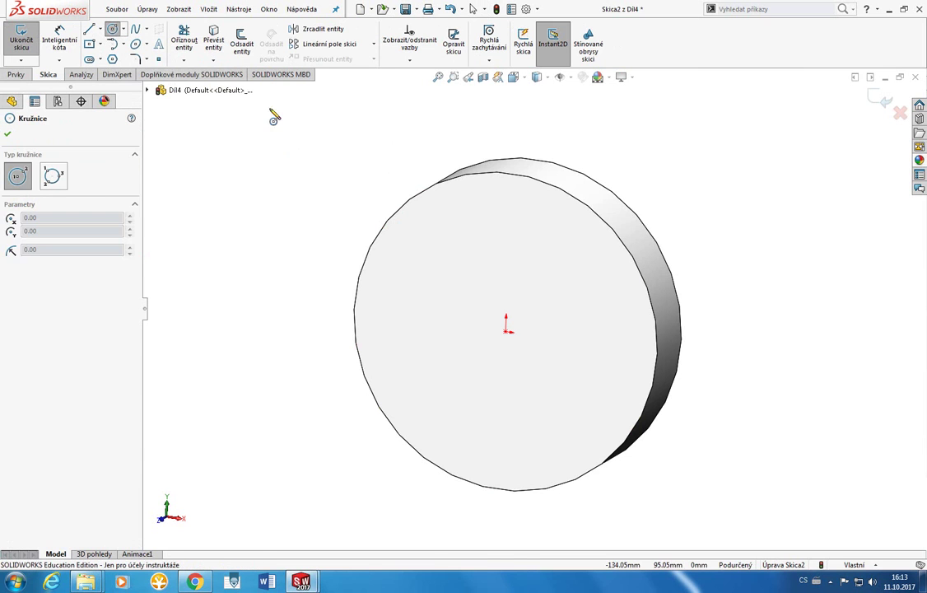
{"action": "left_click", "coordinate": [478, 213]}
{"action": "left_click", "coordinate": [483, 239]}
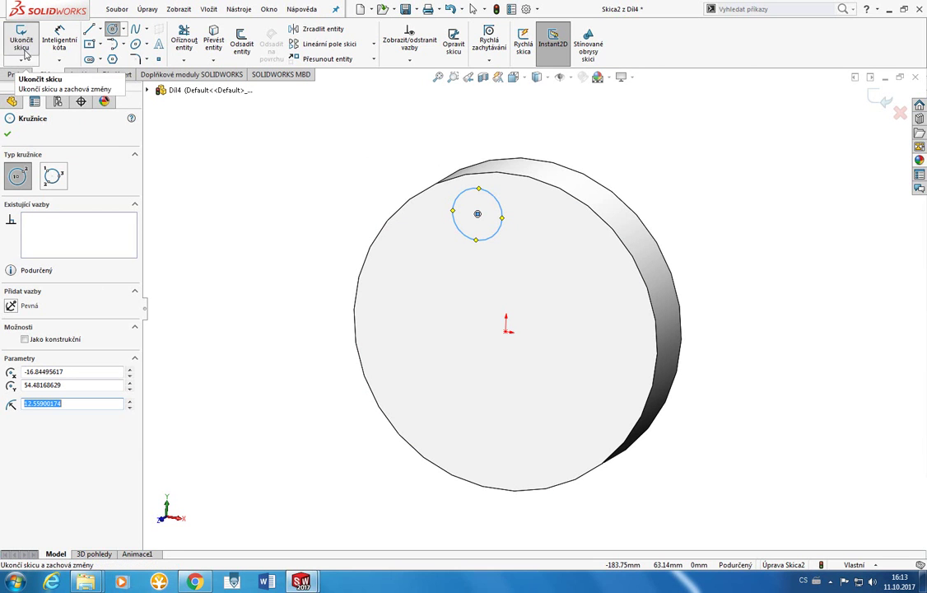
Extrude the small circle 65 mm outward from the disc face as a pin, merging it with the disc.
{"action": "left_click", "coordinate": [17, 74]}
{"action": "left_click", "coordinate": [22, 38]}
{"action": "middle_click_drag", "start_coordinate": [234, 146], "coordinate": [279, 193]}
{"action": "left_click_drag", "start_coordinate": [388, 223], "coordinate": [344, 255]}
{"action": "middle_click_drag", "start_coordinate": [344, 255], "coordinate": [193, 201]}
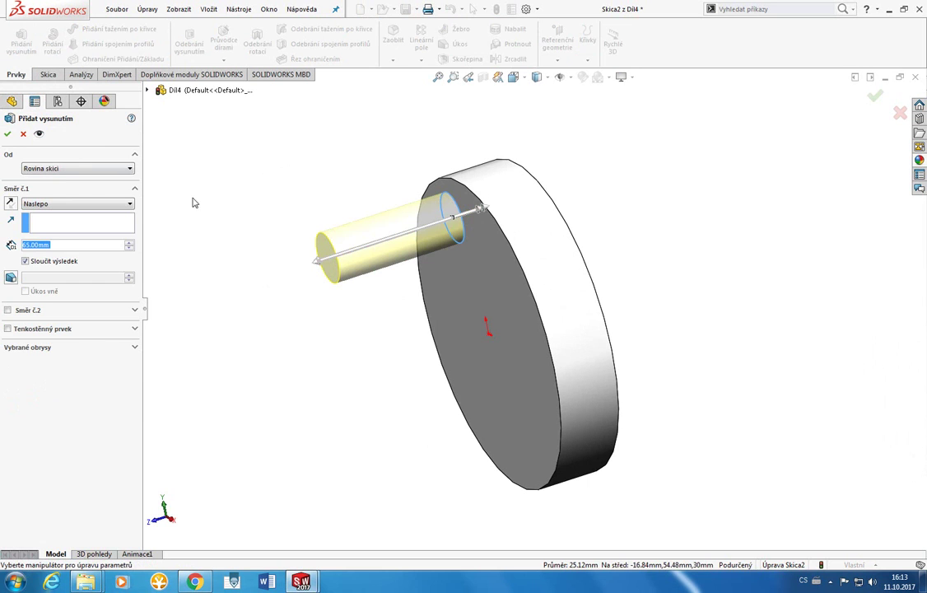
{"action": "left_click", "coordinate": [8, 134]}
{"action": "middle_click_drag", "start_coordinate": [387, 232], "coordinate": [542, 286]}
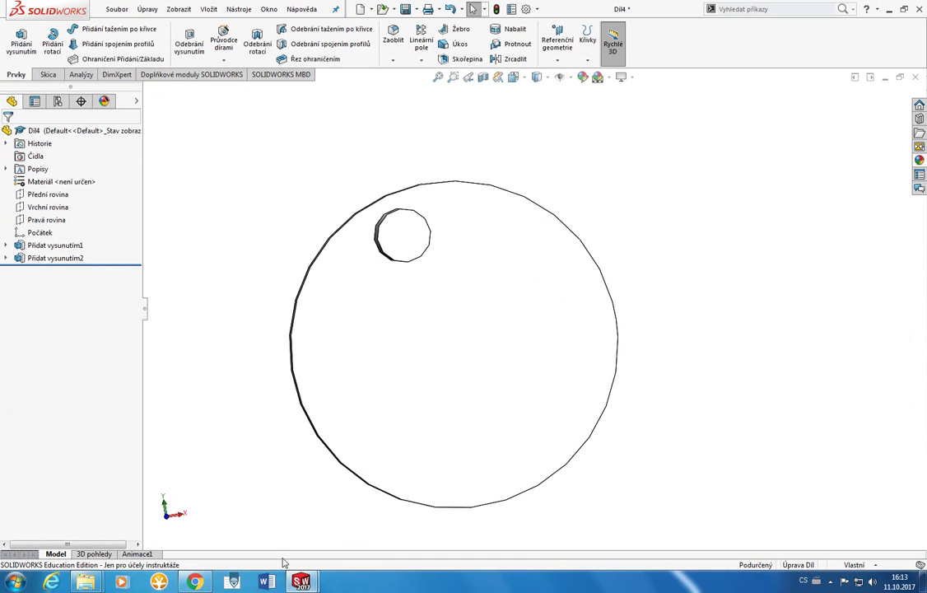
{"action": "key", "text": "super"}
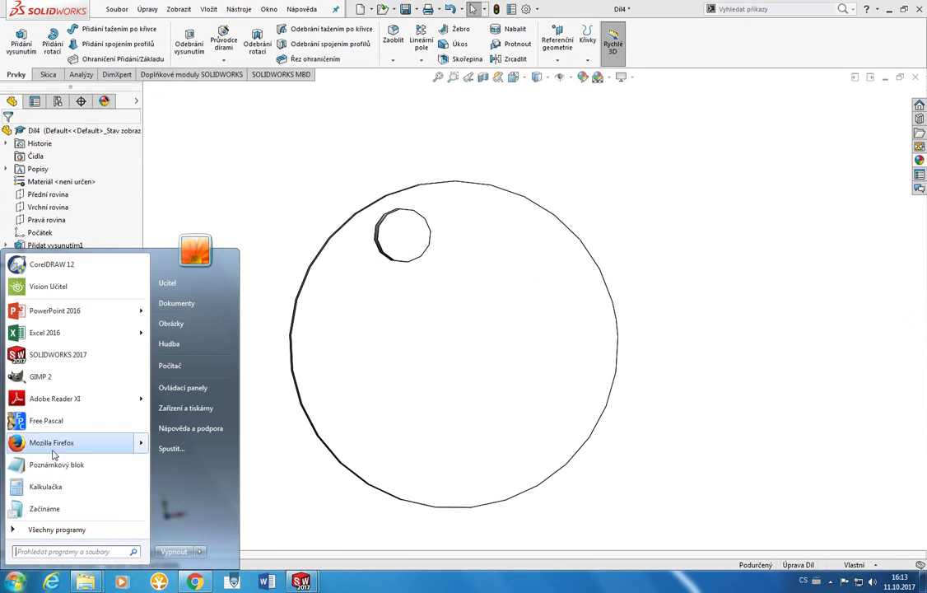
{"action": "left_click", "coordinate": [368, 519]}
{"action": "left_click", "coordinate": [831, 580]}
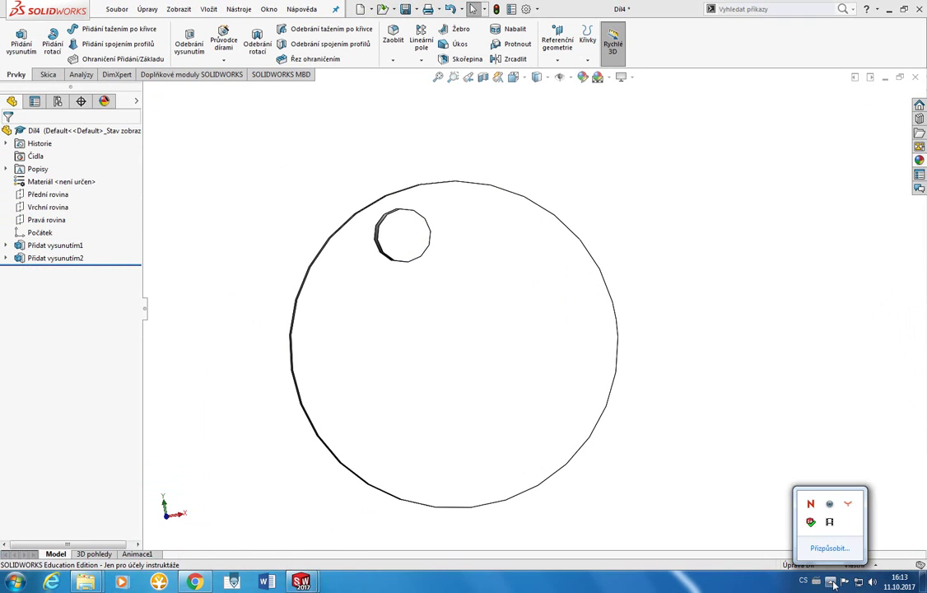
{"action": "left_click", "coordinate": [720, 527]}
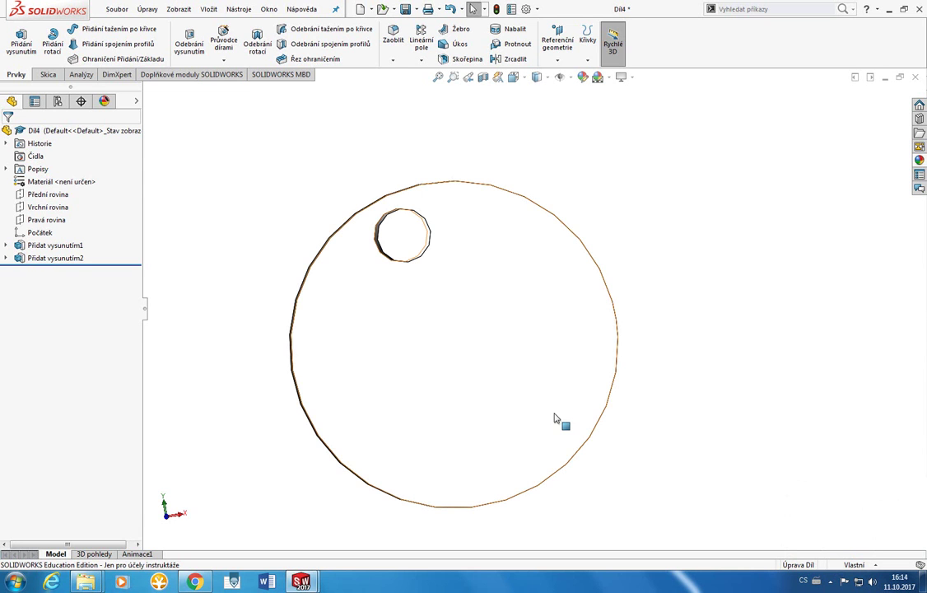
Try a circular pattern of the pin extrusion (Přidat vysunutím2), using the disc's circular front edge as the rotation reference.
{"action": "left_click", "coordinate": [422, 61]}
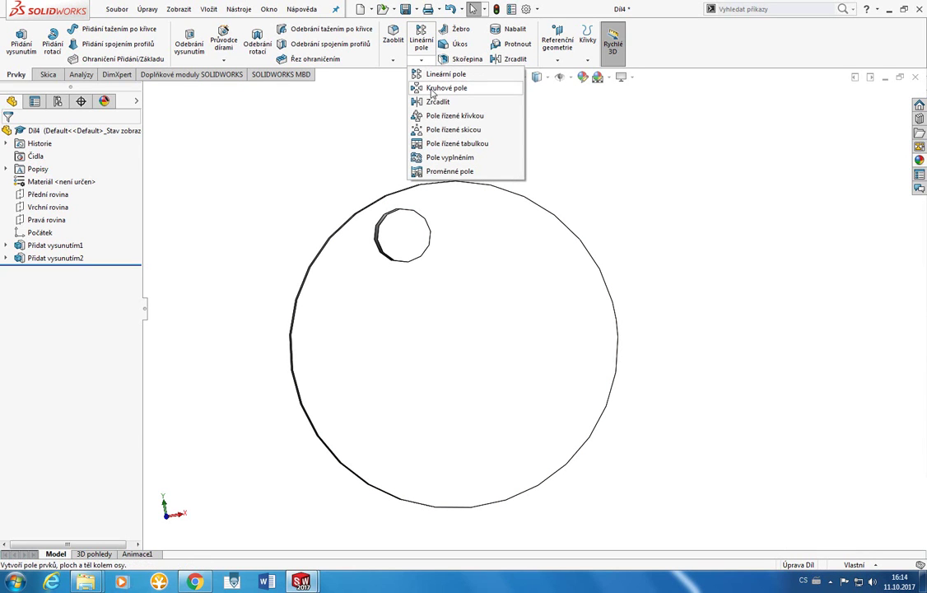
{"action": "left_click", "coordinate": [432, 89]}
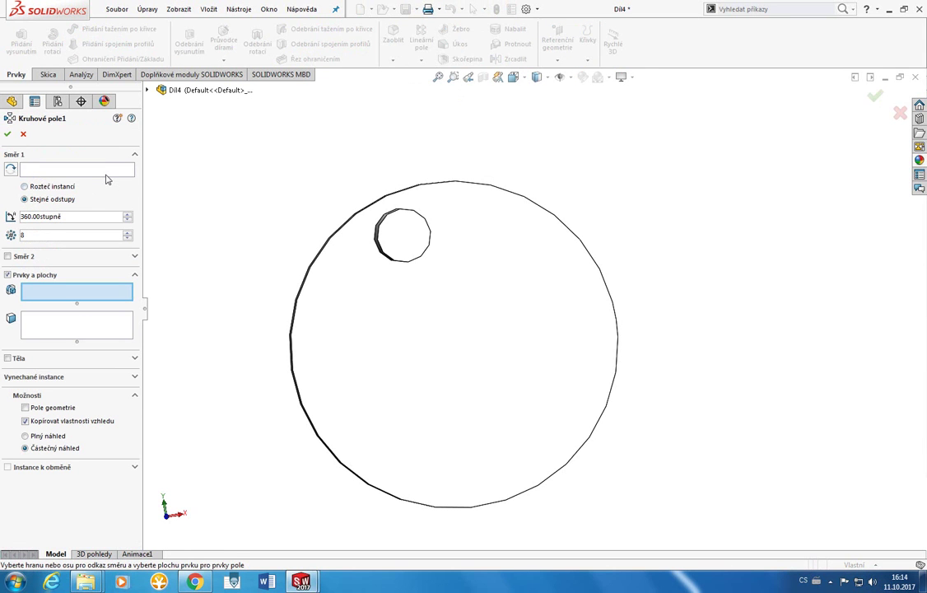
{"action": "left_click", "coordinate": [107, 171]}
{"action": "middle_click_drag", "start_coordinate": [250, 272], "coordinate": [323, 262]}
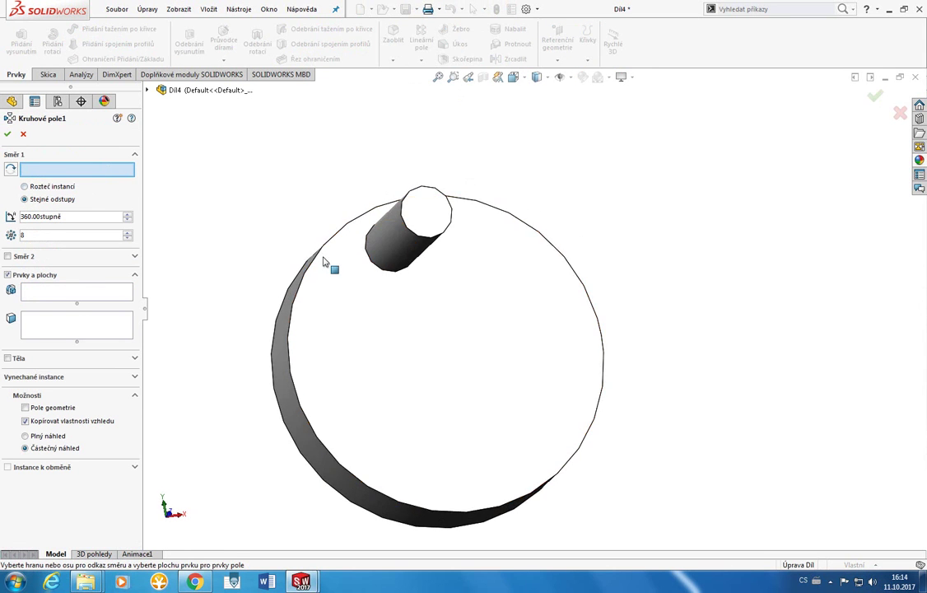
{"action": "left_click", "coordinate": [315, 264]}
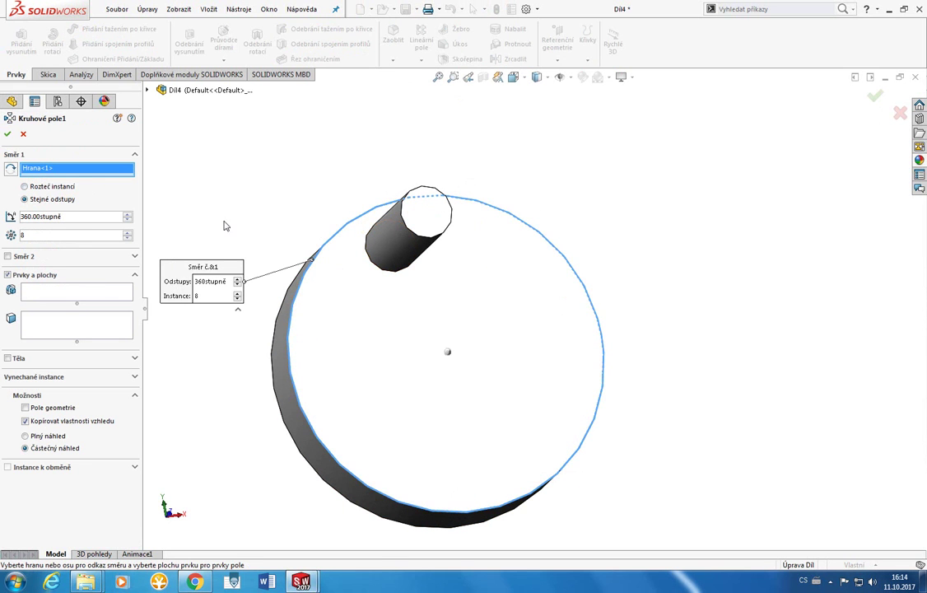
{"action": "left_click", "coordinate": [62, 292]}
{"action": "left_click", "coordinate": [148, 89]}
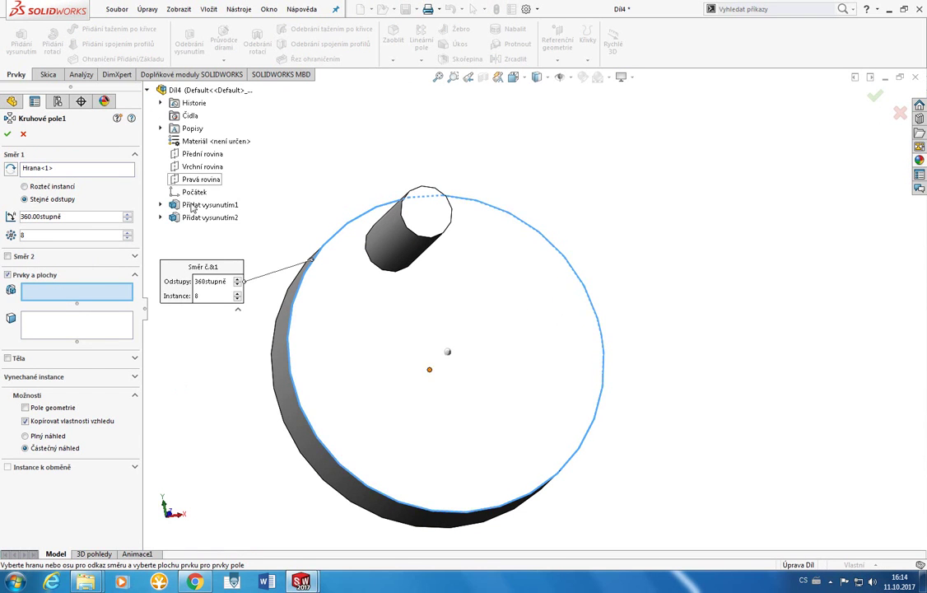
{"action": "left_click", "coordinate": [197, 217]}
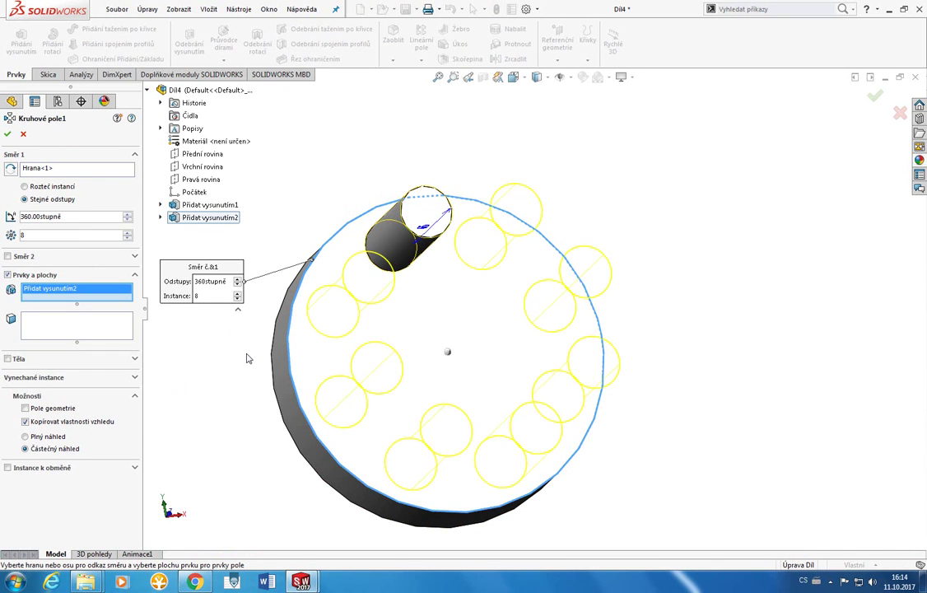
{"action": "middle_click_drag", "start_coordinate": [247, 358], "coordinate": [222, 331]}
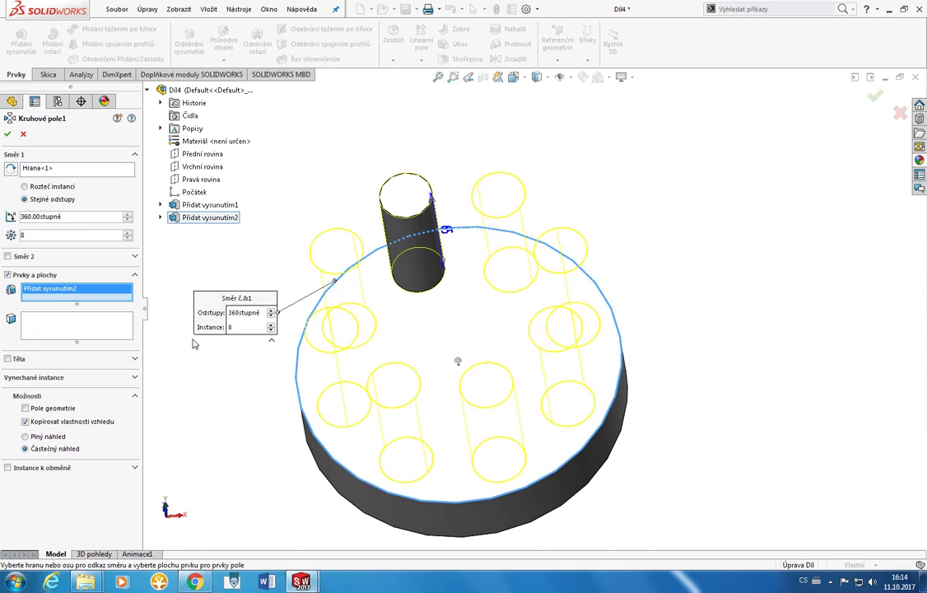
Try total pattern angles of 120 and 90 degrees, and set the angle back to 360 degrees.
{"action": "double_click", "coordinate": [83, 216]}
{"action": "type", "text": "120"}
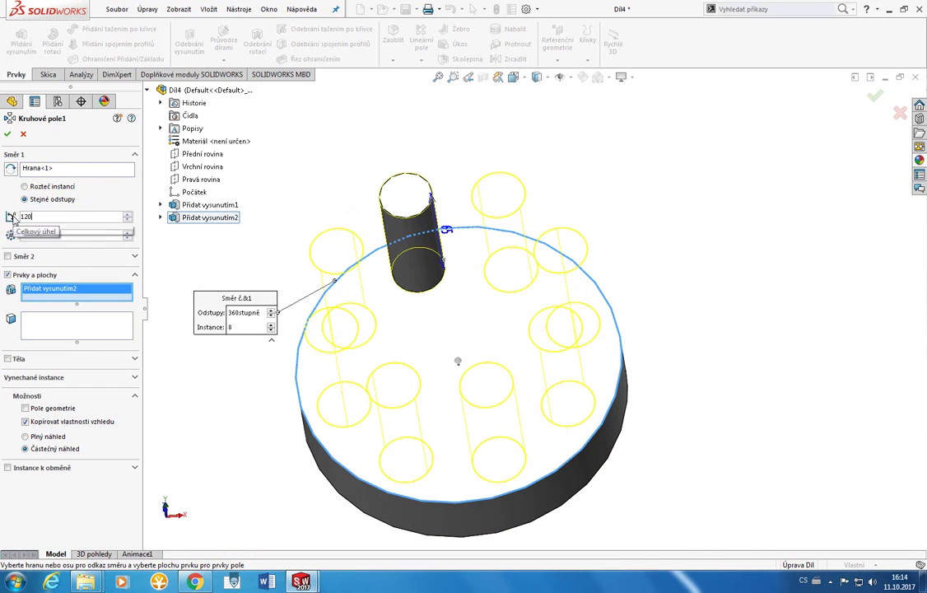
{"action": "key", "text": "Return"}
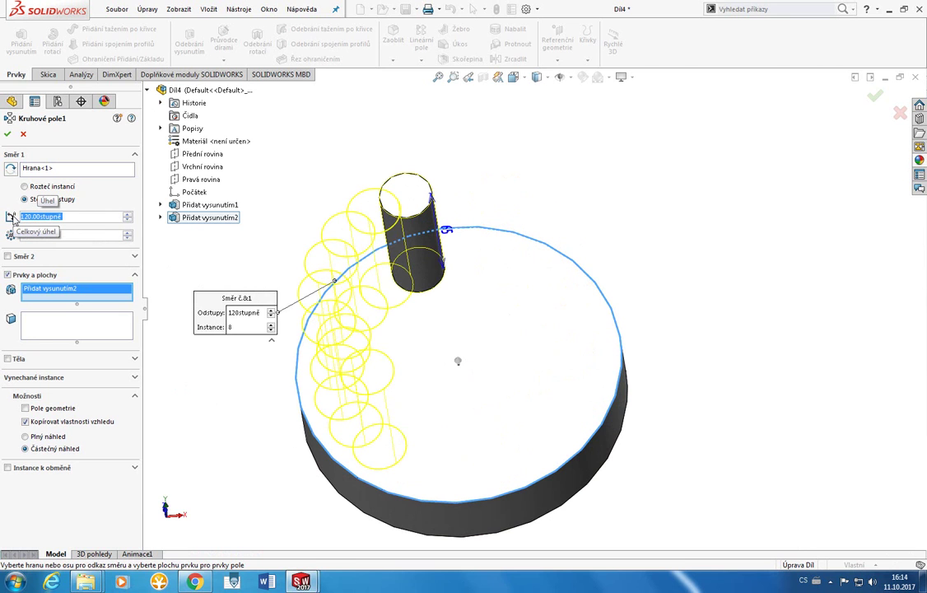
{"action": "type", "text": "90"}
{"action": "key", "text": "Return"}
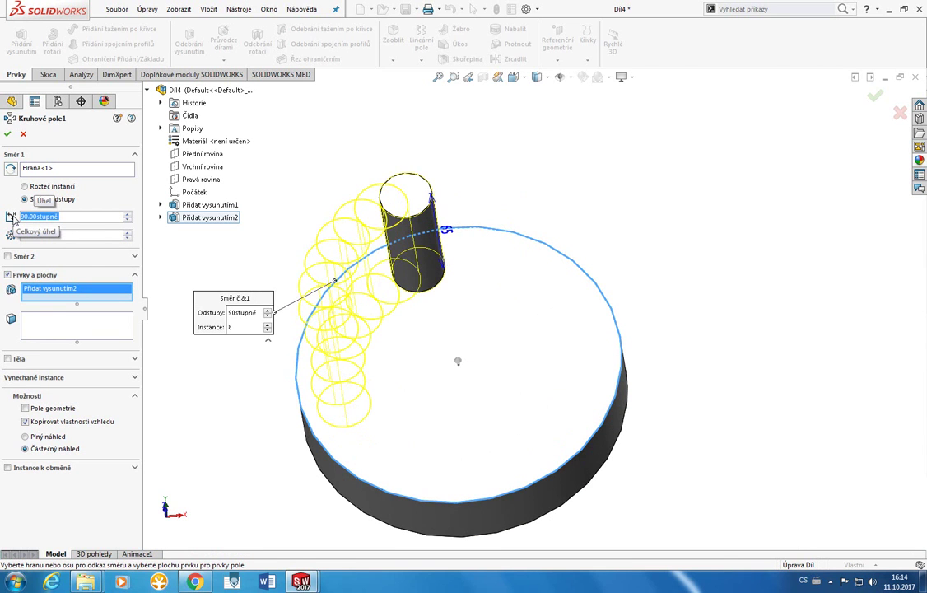
{"action": "key", "text": "ctrl+5"}
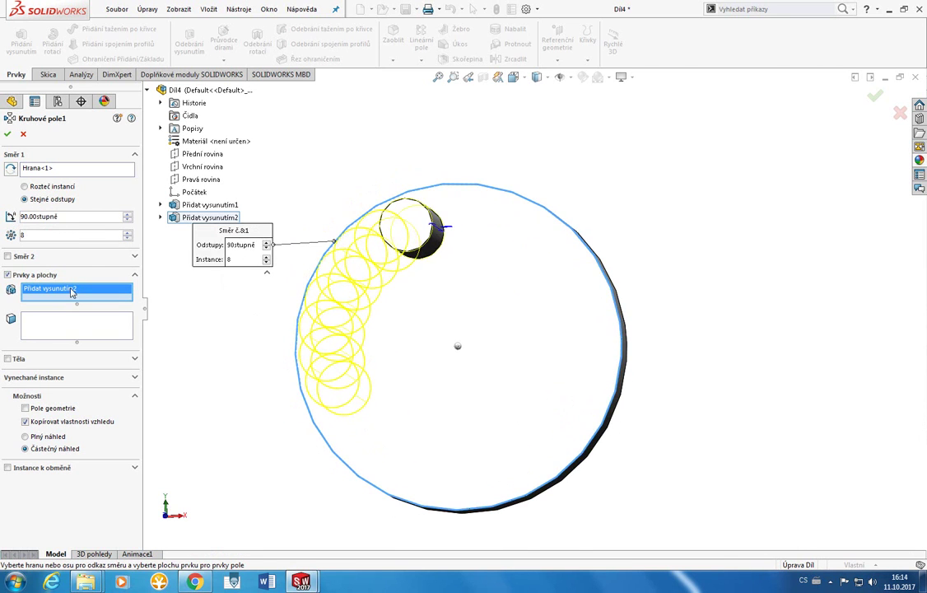
{"action": "left_click", "coordinate": [4, 212]}
{"action": "type", "text": "360"}
{"action": "key", "text": "Return"}
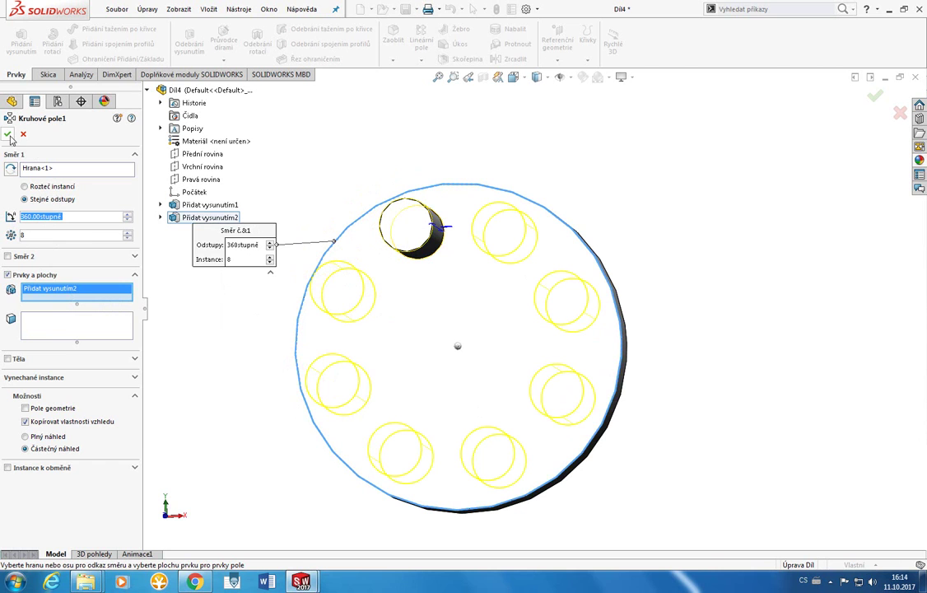
Try to enter =7 as the pattern's instance count, accept creating a global variable, and cancel the circular pattern.
{"action": "double_click", "coordinate": [43, 235]}
{"action": "type", "text": "=7"}
{"action": "key", "text": "Return"}
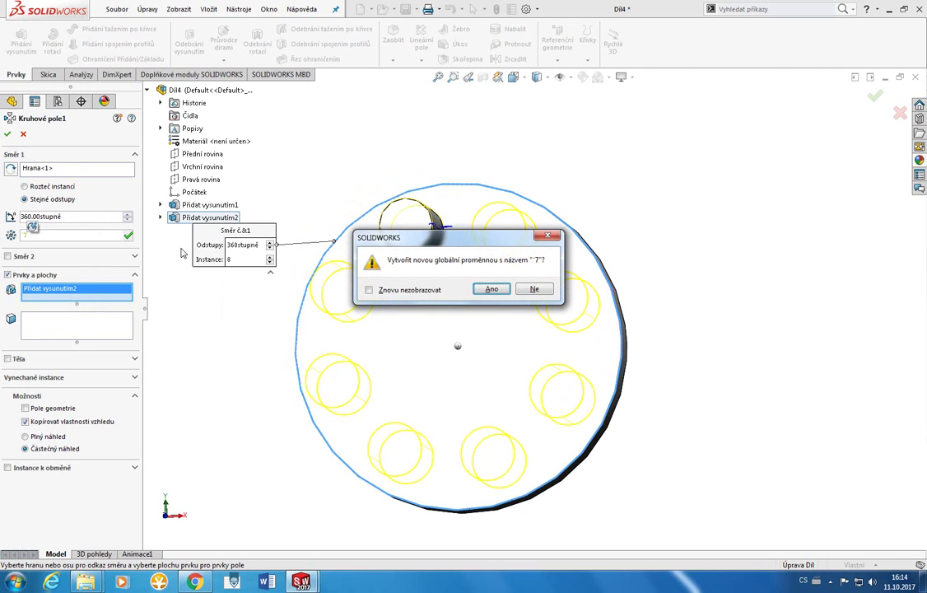
{"action": "left_click", "coordinate": [492, 288]}
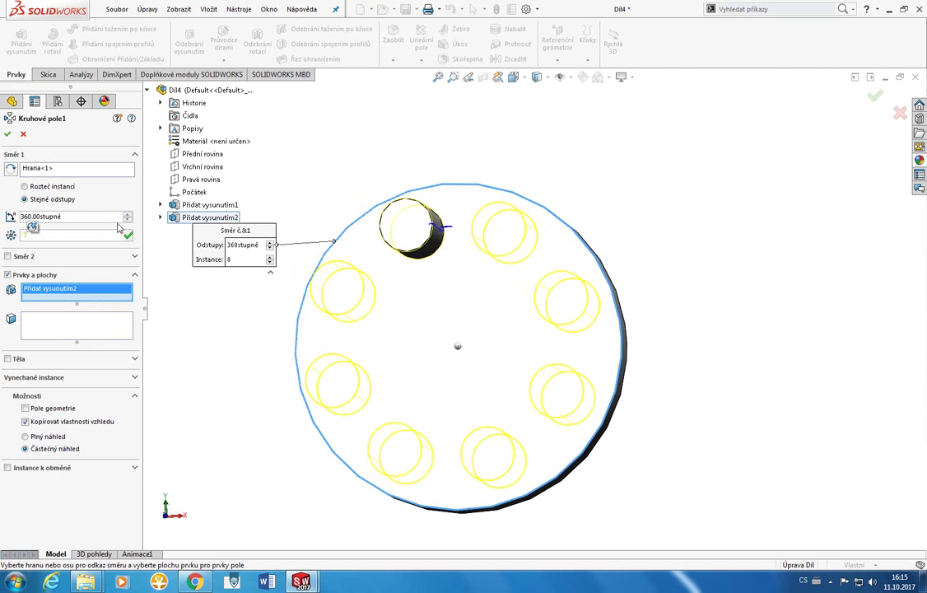
{"action": "key", "text": "Left"}
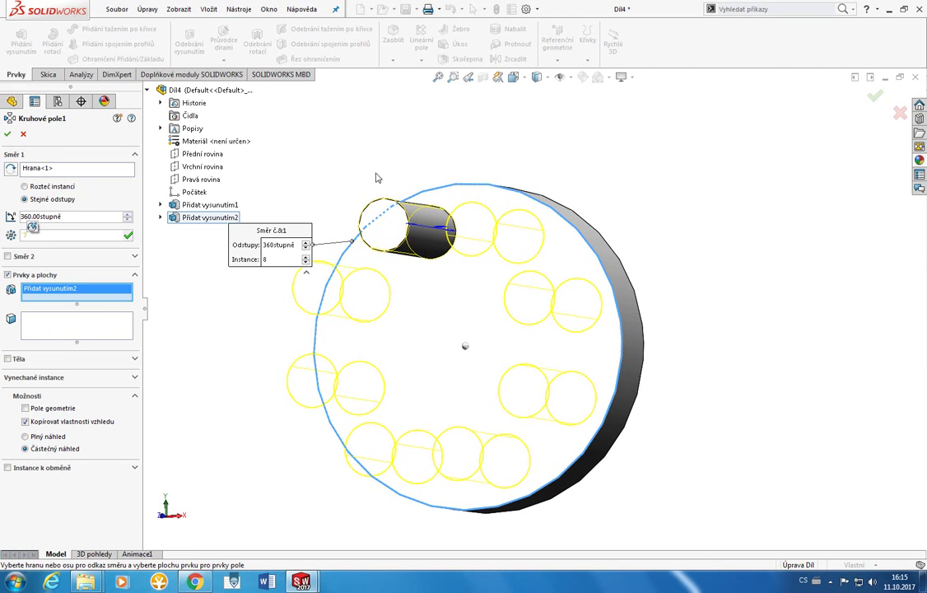
{"action": "key", "text": "Escape"}
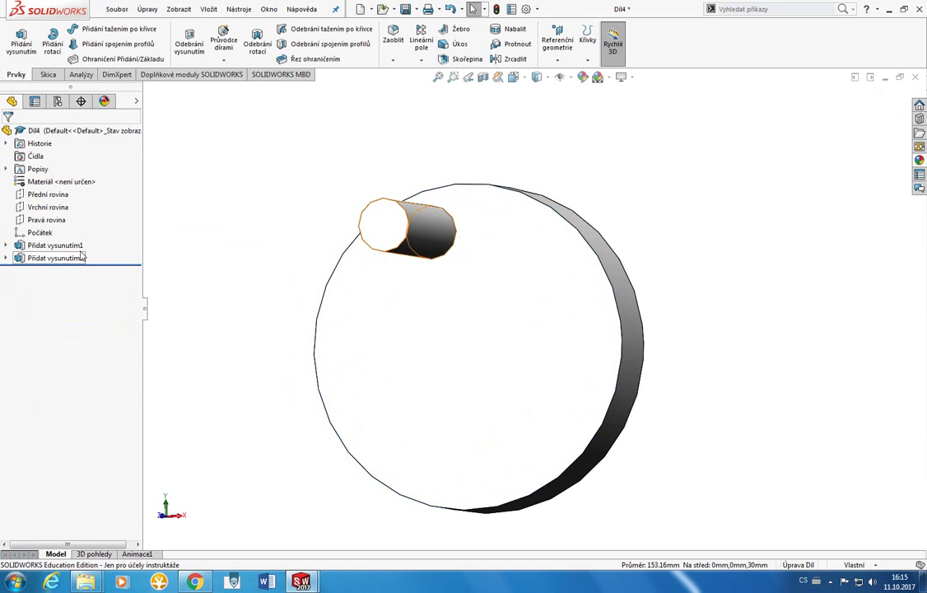
Create a circular pattern of the pin extrusion around the disc's front edge with 7 equally spaced instances over 360 degrees.
{"action": "left_click", "coordinate": [421, 59]}
{"action": "left_click", "coordinate": [424, 83]}
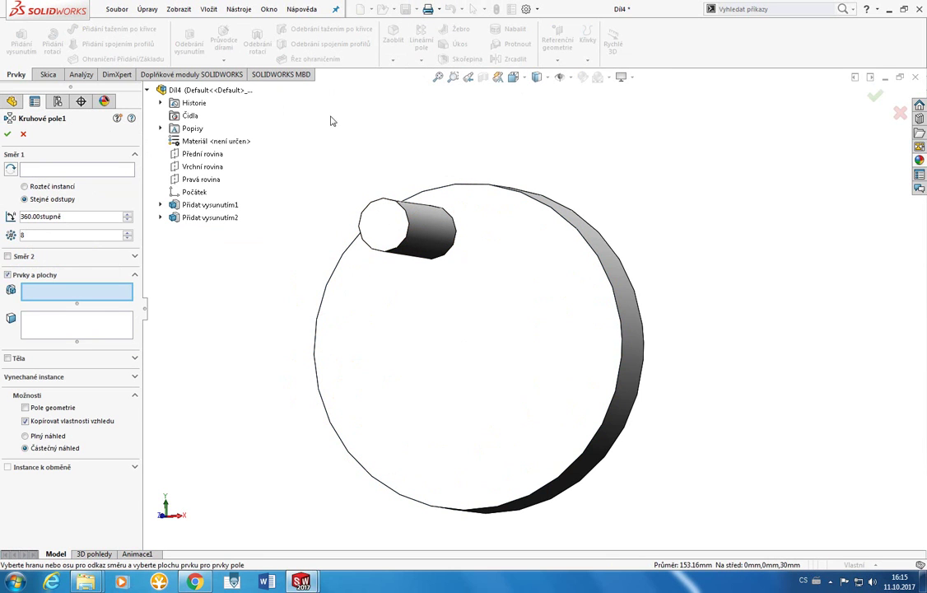
{"action": "left_click", "coordinate": [112, 168]}
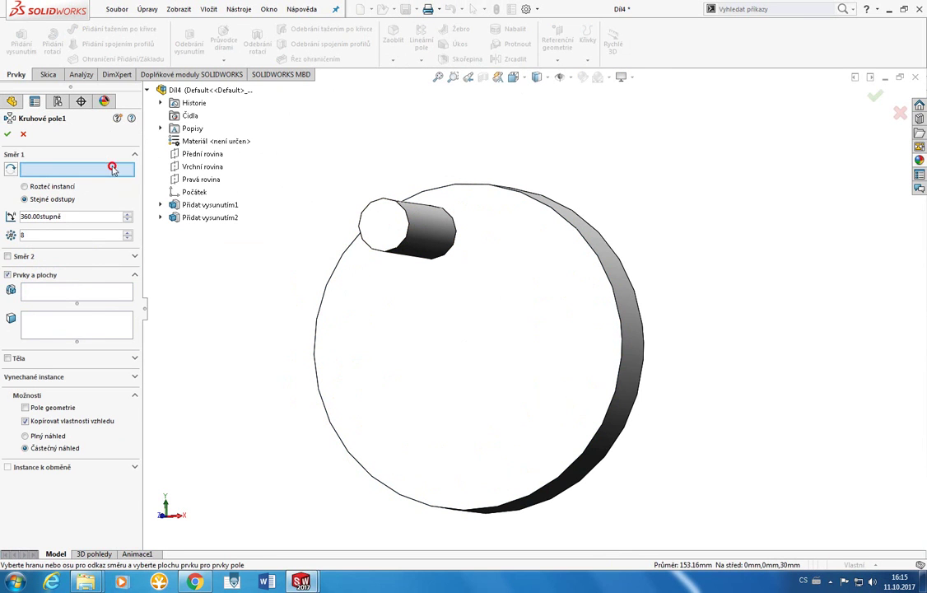
{"action": "left_click", "coordinate": [460, 184]}
{"action": "left_click", "coordinate": [83, 293]}
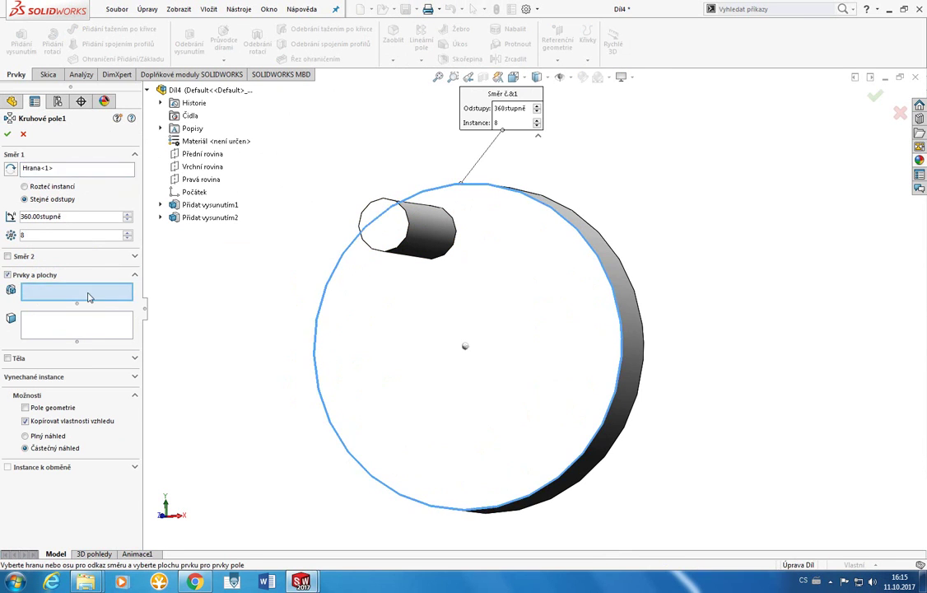
{"action": "left_click", "coordinate": [212, 218]}
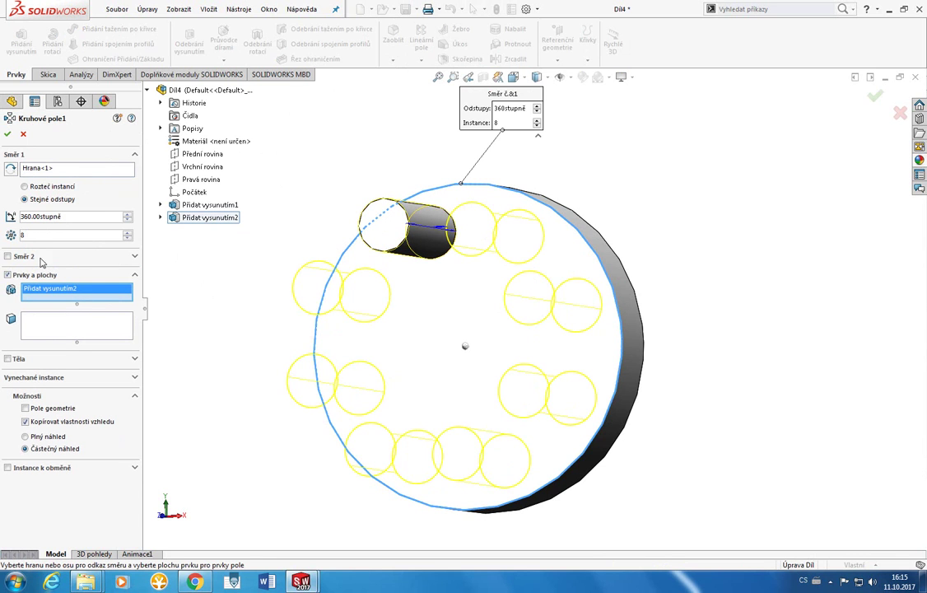
{"action": "left_click_drag", "start_coordinate": [35, 234], "coordinate": [8, 237]}
{"action": "type", "text": "7"}
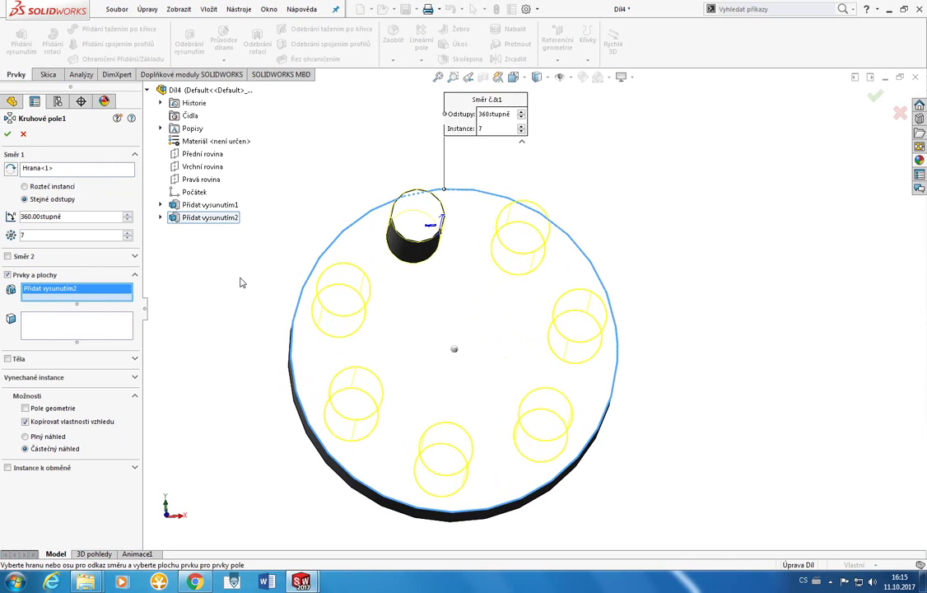
{"action": "left_click", "coordinate": [7, 134]}
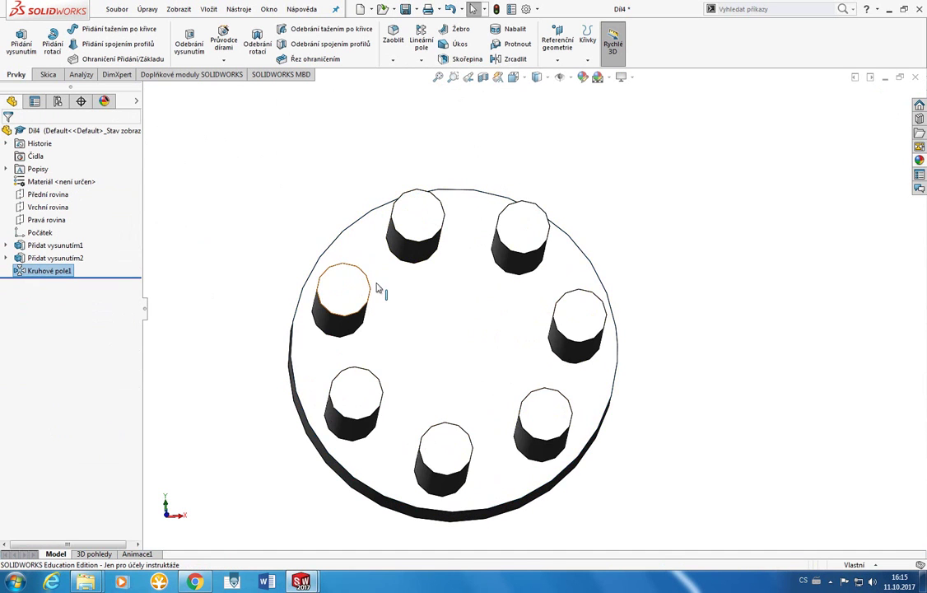
Fillet the top face of the pin at the back left of the disc with a 5 mm radius.
{"action": "middle_click_drag", "start_coordinate": [379, 290], "coordinate": [492, 360]}
{"action": "left_click", "coordinate": [393, 60]}
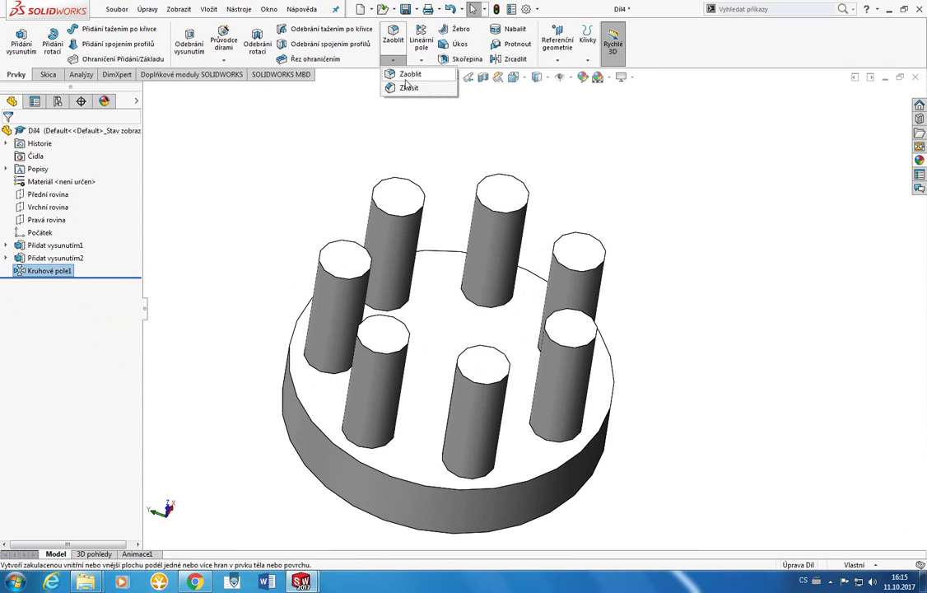
{"action": "left_click", "coordinate": [410, 75]}
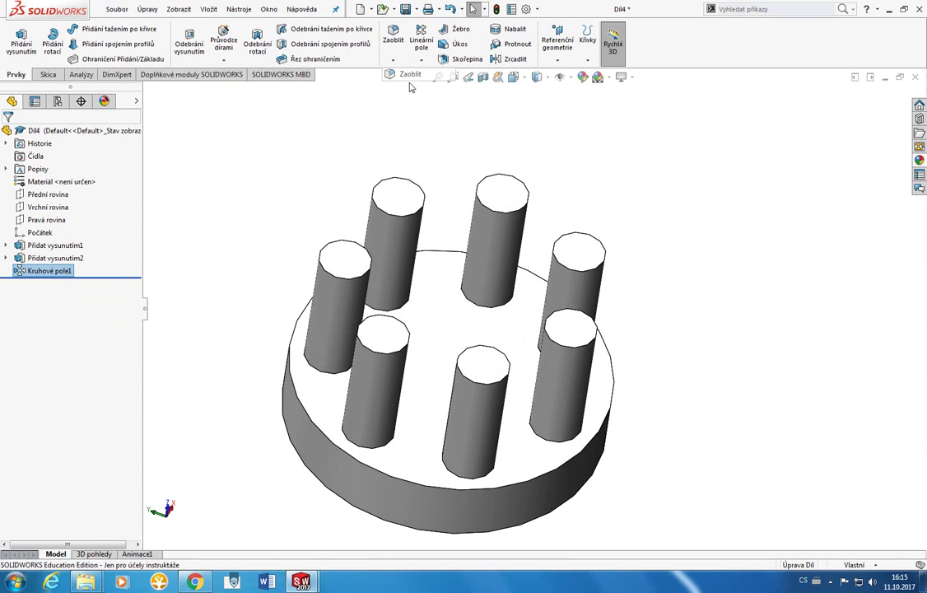
{"action": "left_click", "coordinate": [400, 193]}
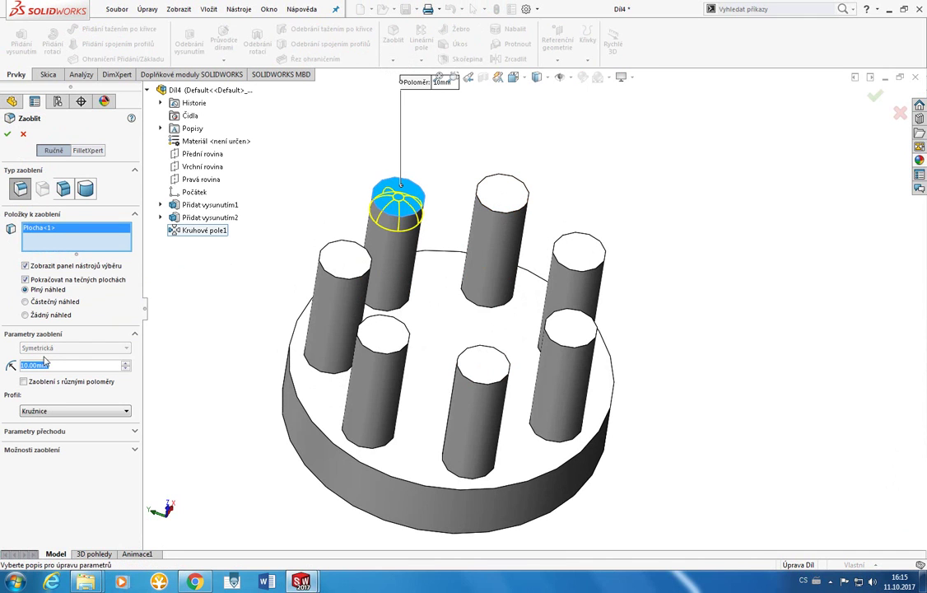
{"action": "type", "text": "5"}
{"action": "key", "text": "Return"}
{"action": "left_click", "coordinate": [7, 133]}
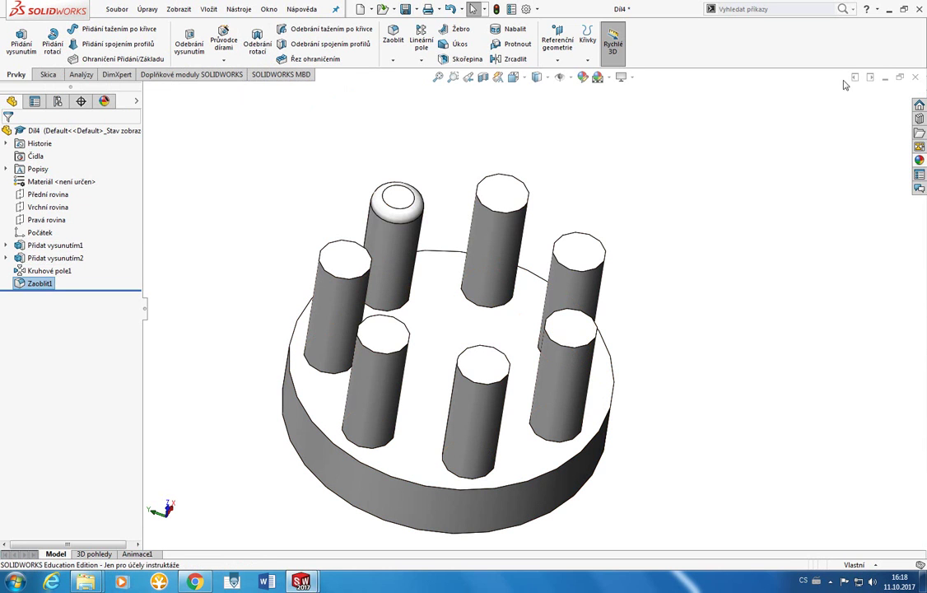
Close the pin disc part without saving it and create a new part document.
{"action": "left_click", "coordinate": [915, 76]}
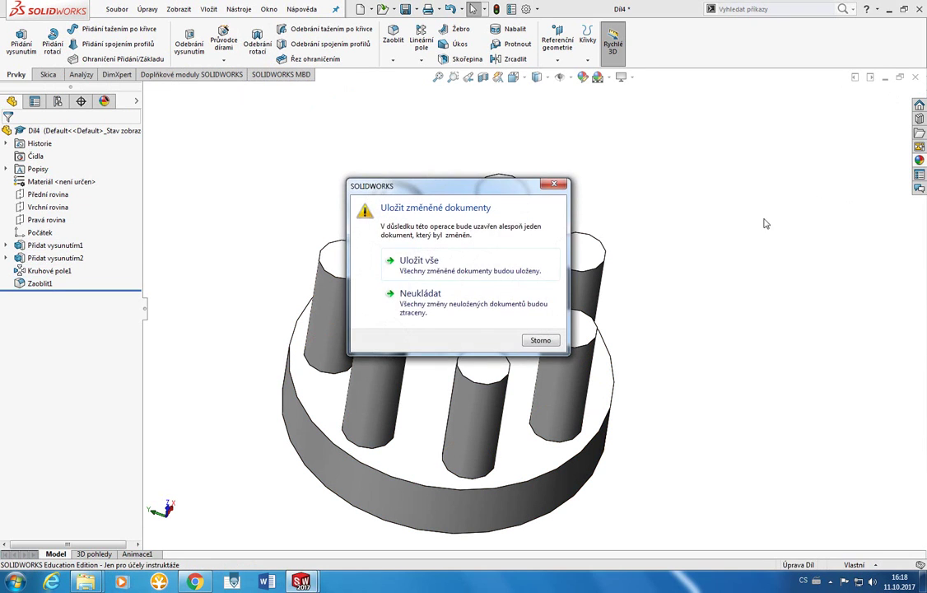
{"action": "left_click", "coordinate": [491, 294]}
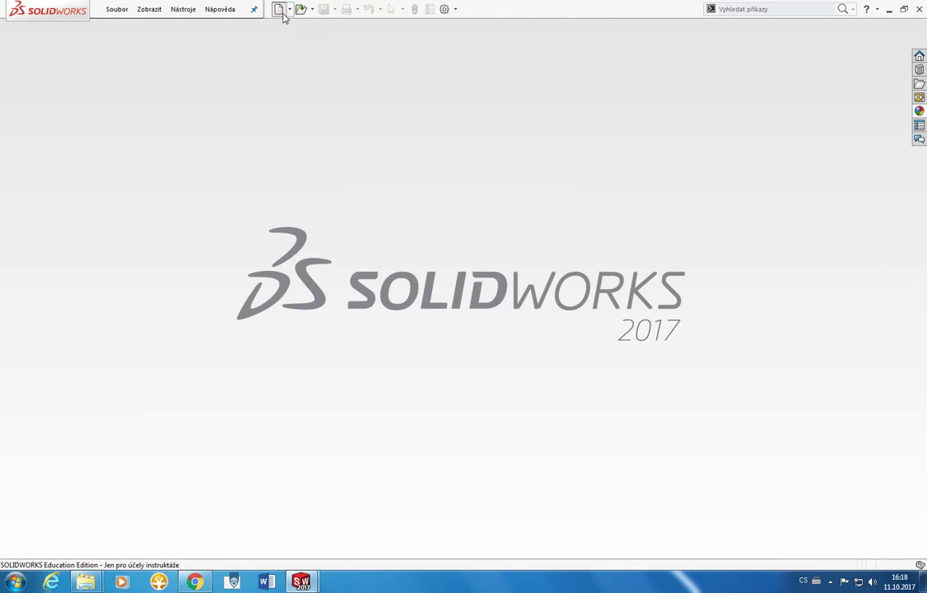
{"action": "left_click", "coordinate": [278, 9]}
{"action": "left_click", "coordinate": [474, 391]}
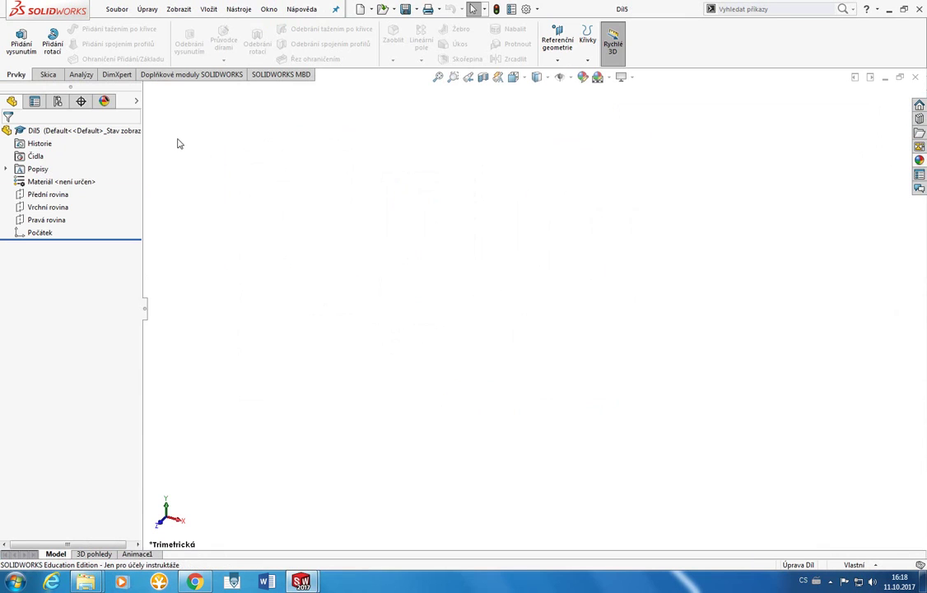
Start an extrusion on the Front plane (Přední rovina) and sketch a six-sided polygon centred on the origin, with sides about 82 mm long.
{"action": "left_click", "coordinate": [22, 49]}
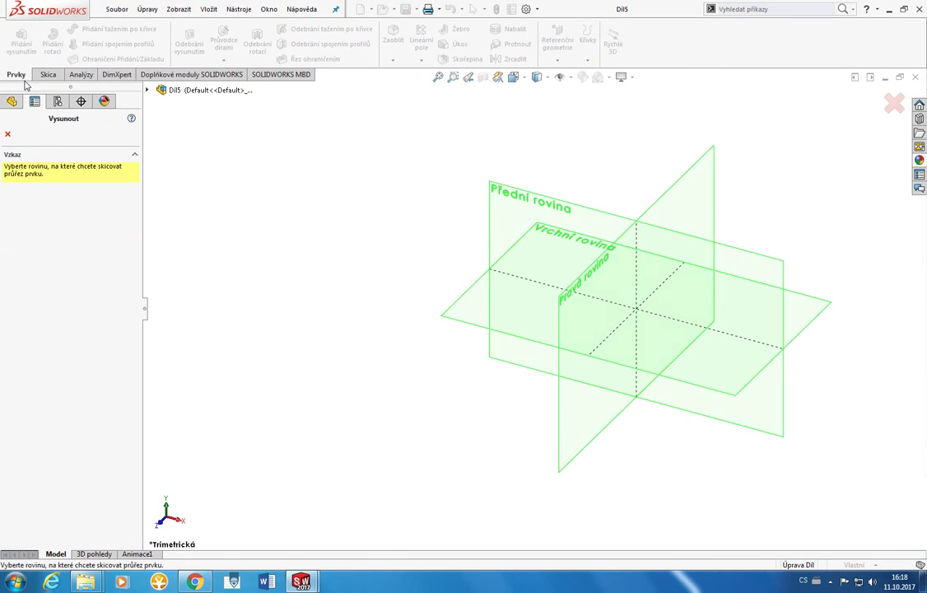
{"action": "left_click", "coordinate": [513, 207]}
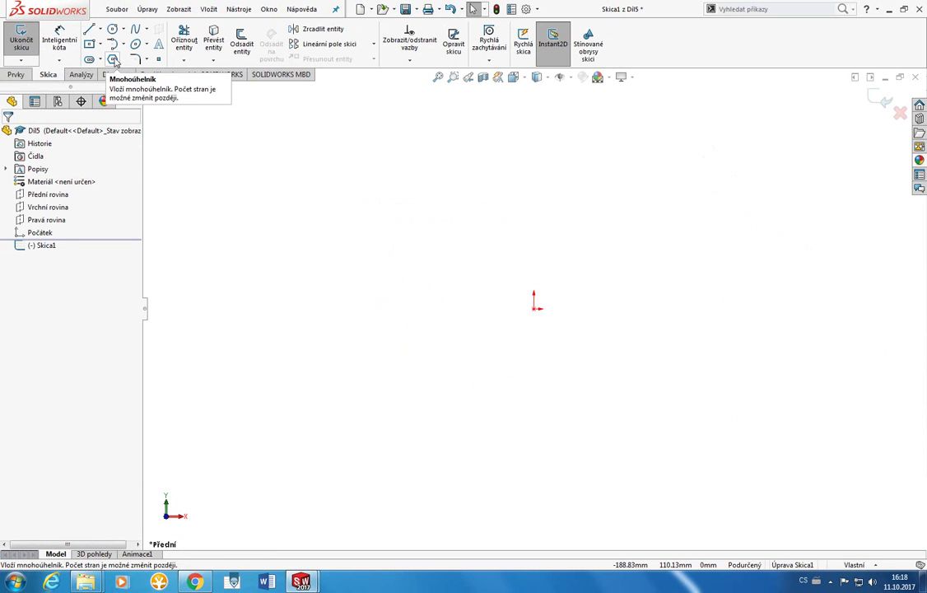
{"action": "left_click", "coordinate": [113, 59]}
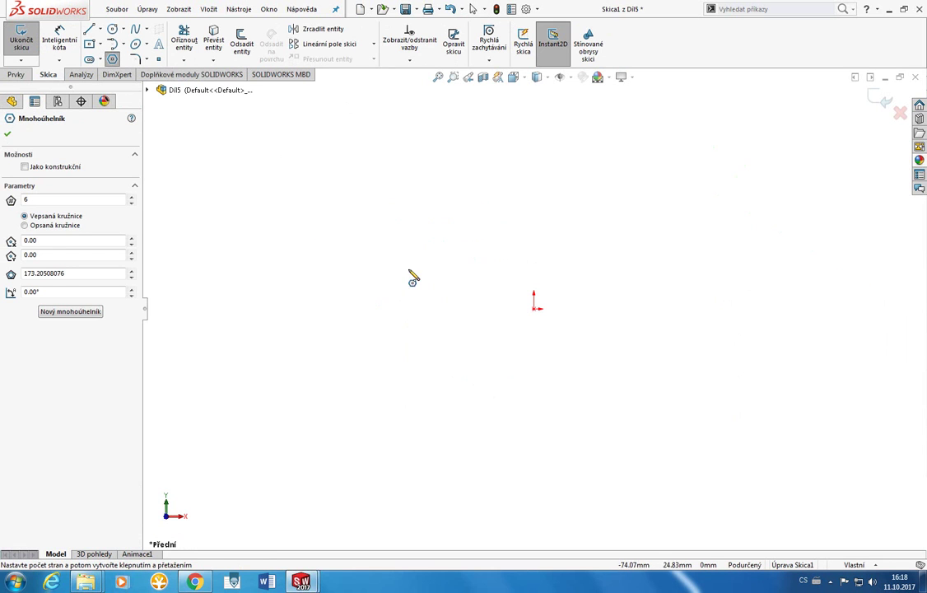
{"action": "left_click", "coordinate": [536, 307]}
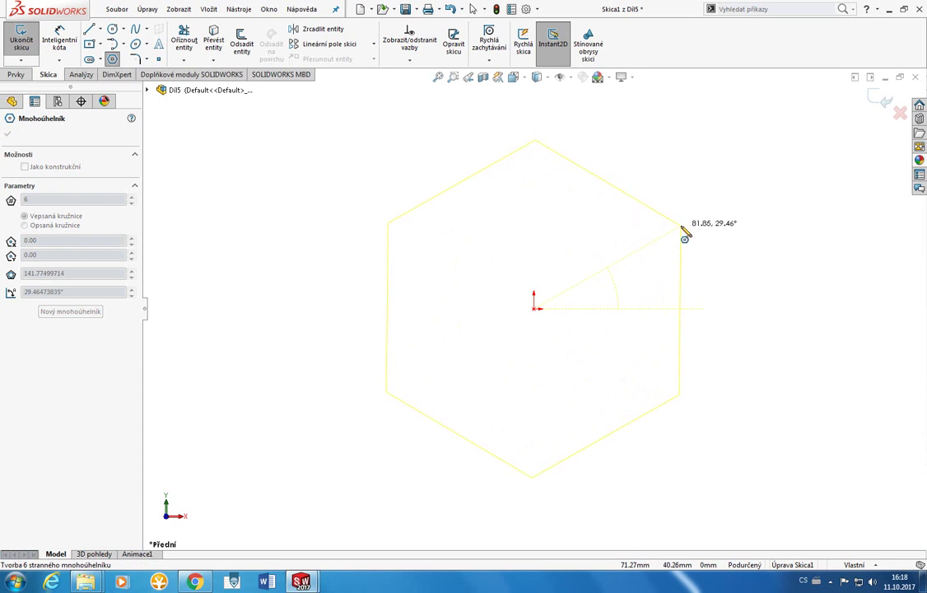
{"action": "left_click", "coordinate": [682, 226]}
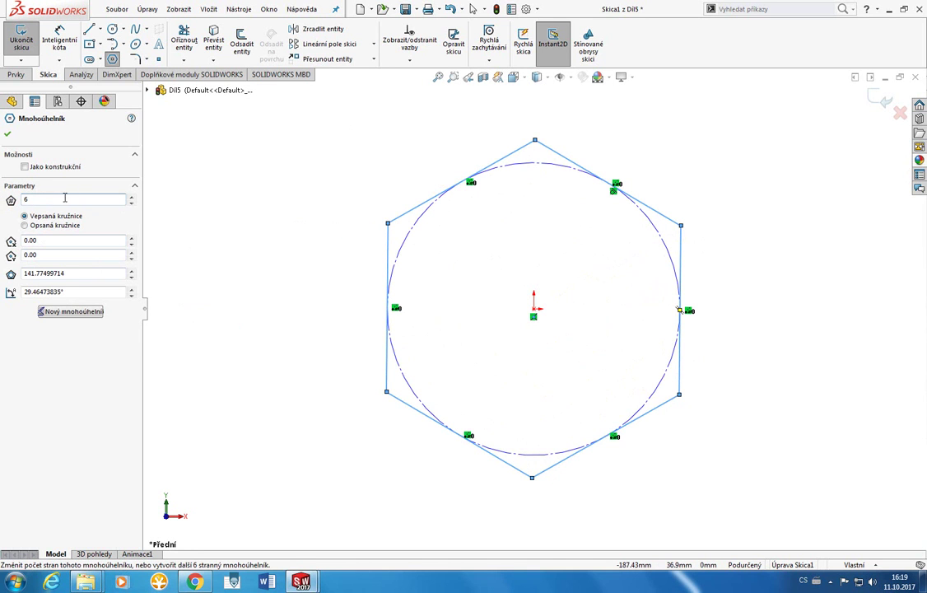
{"action": "left_click", "coordinate": [9, 134]}
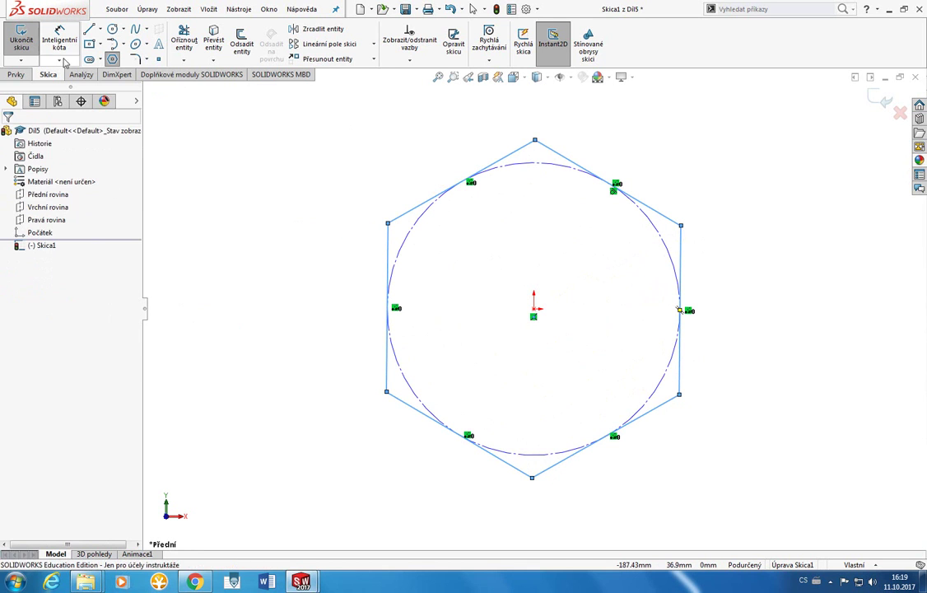
Dimension the hexagon's upper-left side to 80 mm.
{"action": "left_click", "coordinate": [59, 39]}
{"action": "left_click", "coordinate": [452, 188]}
{"action": "left_click", "coordinate": [445, 171]}
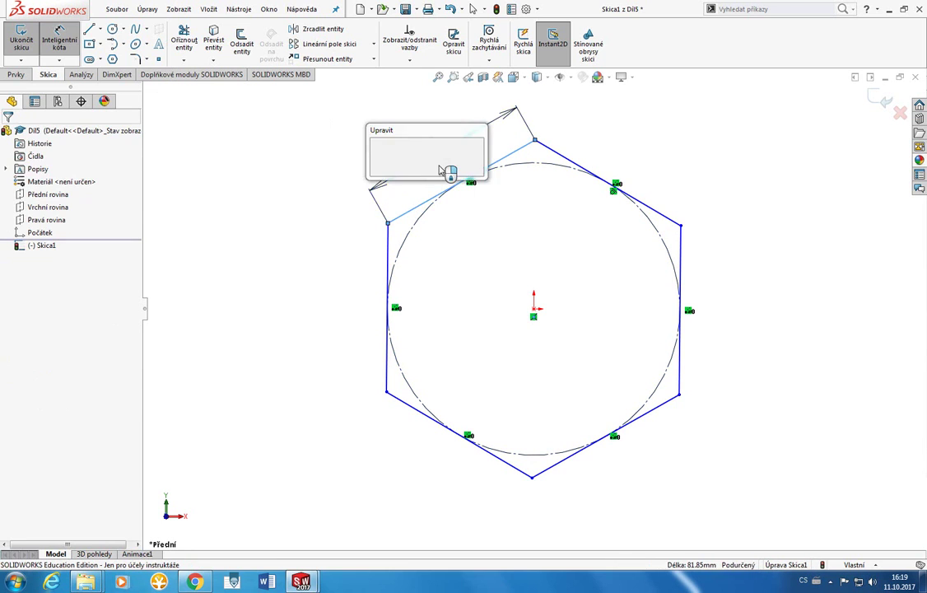
{"action": "type", "text": "80"}
{"action": "key", "text": "Return"}
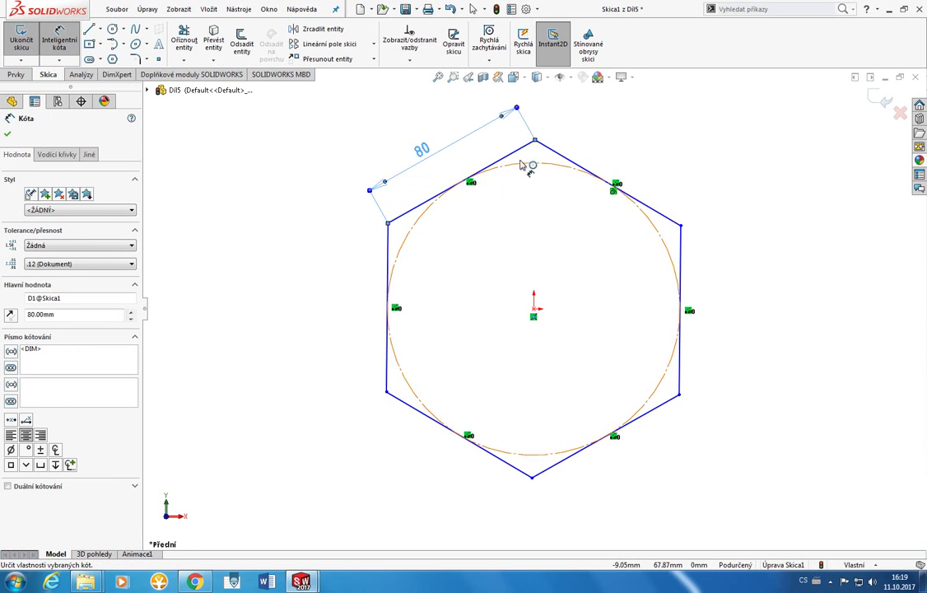
Try to dimension the diameter of the hexagon's inscribed construction circle, and cancel the dimension.
{"action": "left_click", "coordinate": [532, 163]}
{"action": "key", "text": "Escape"}
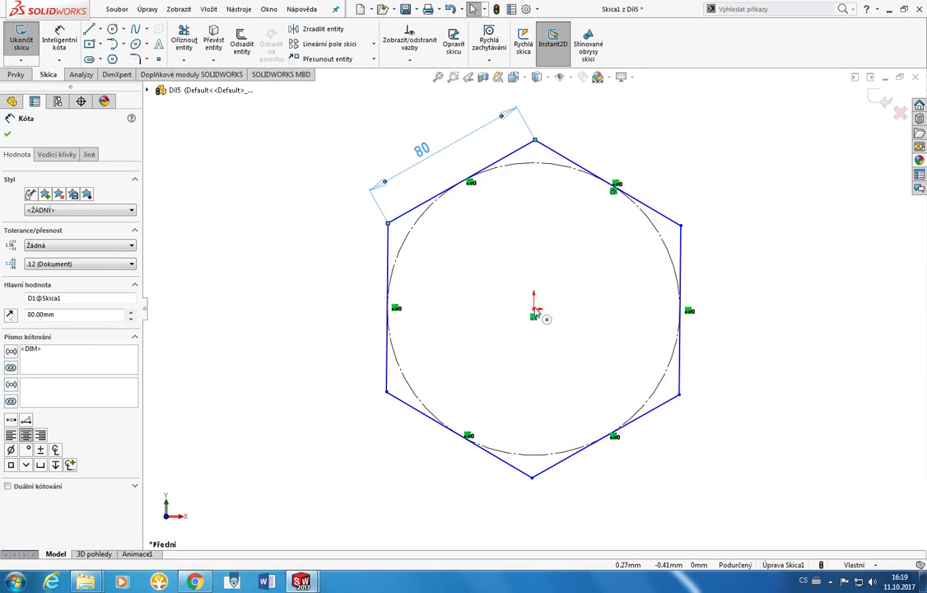
{"action": "left_click", "coordinate": [66, 46]}
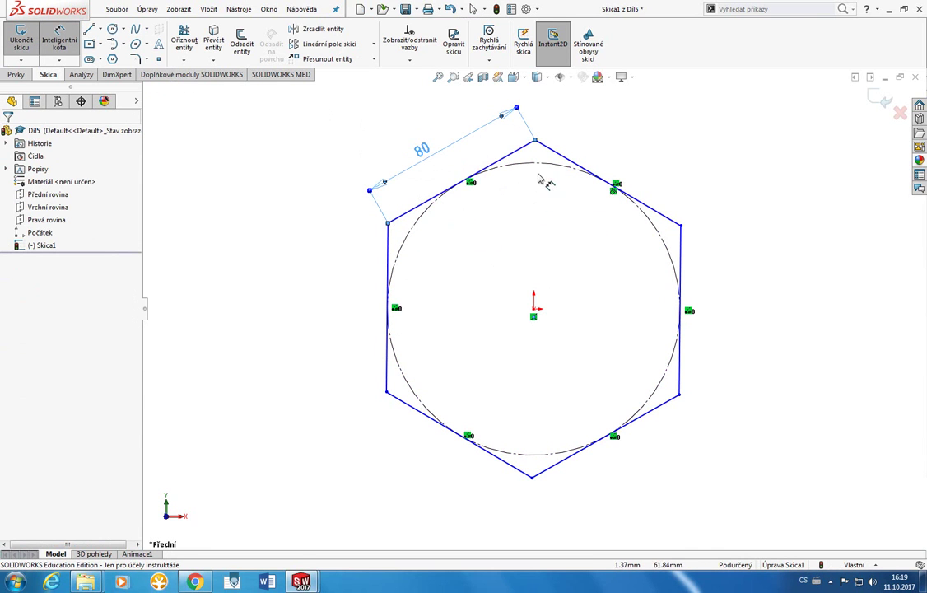
{"action": "left_click", "coordinate": [570, 168]}
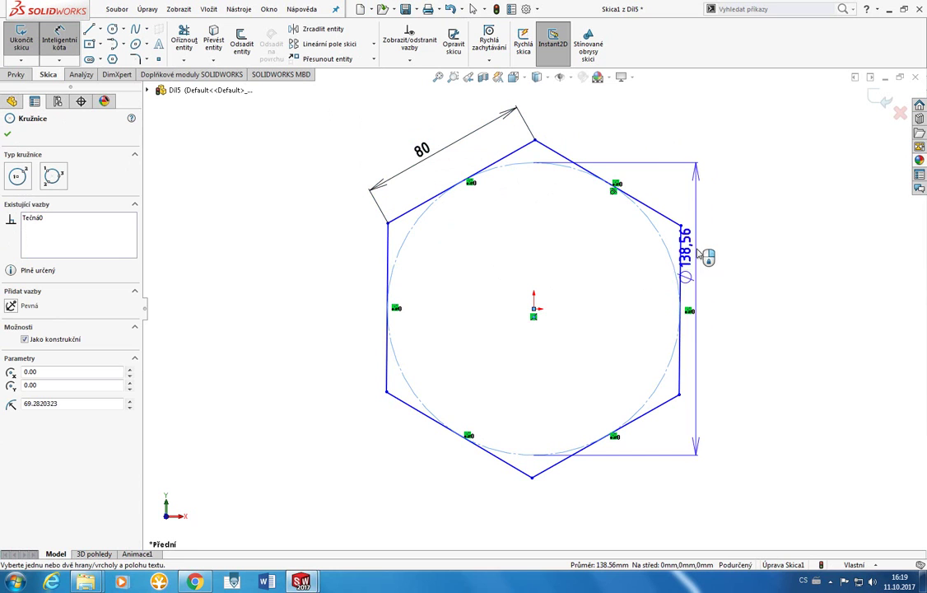
{"action": "left_click", "coordinate": [656, 183]}
{"action": "key", "text": "Escape"}
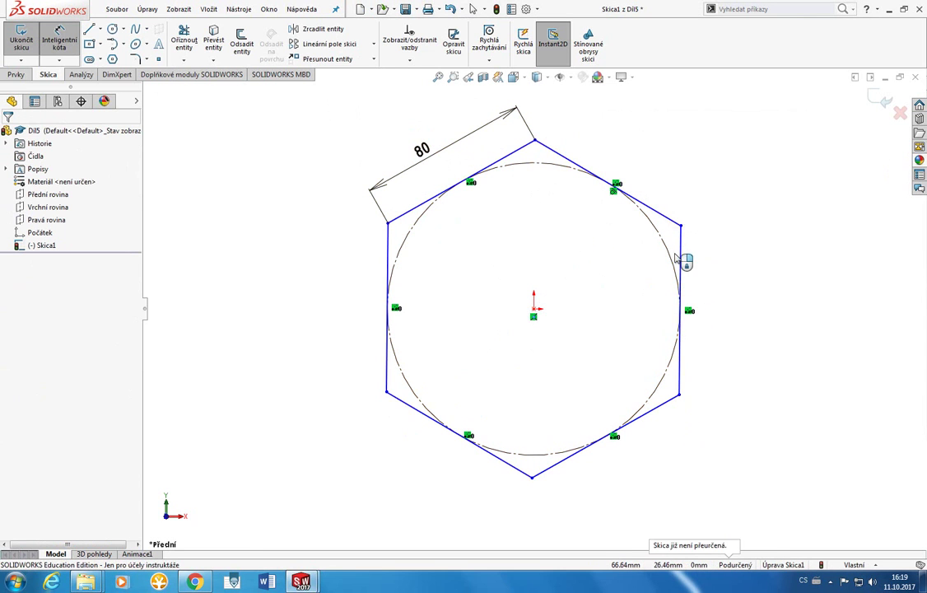
Try to dimension between the hexagon's upper-right and lower-left vertices, and cancel the dimension.
{"action": "left_click", "coordinate": [681, 224]}
{"action": "left_click", "coordinate": [387, 391]}
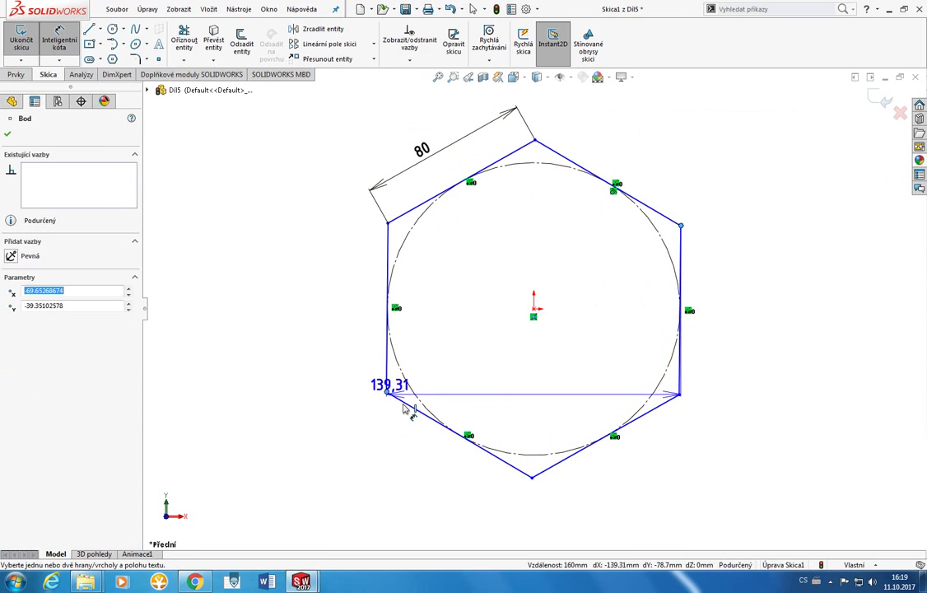
{"action": "left_click", "coordinate": [714, 450]}
{"action": "key", "text": "Escape"}
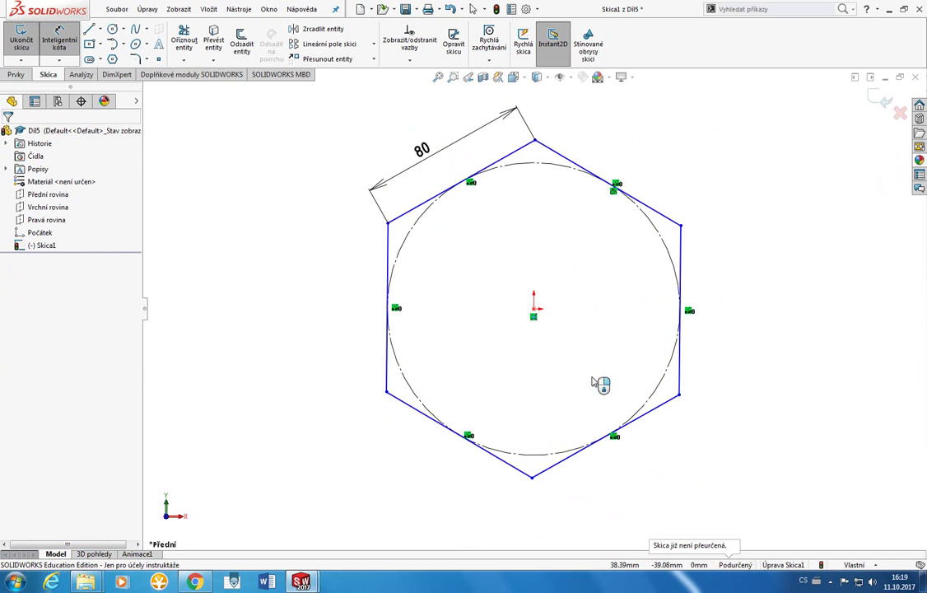
Test whether the hexagon's right-hand sides can still be moved.
{"action": "scroll", "coordinate": [562, 319], "scroll_direction": "down", "scroll_amount": 2}
{"action": "scroll", "coordinate": [574, 318], "scroll_direction": "up", "scroll_amount": 3}
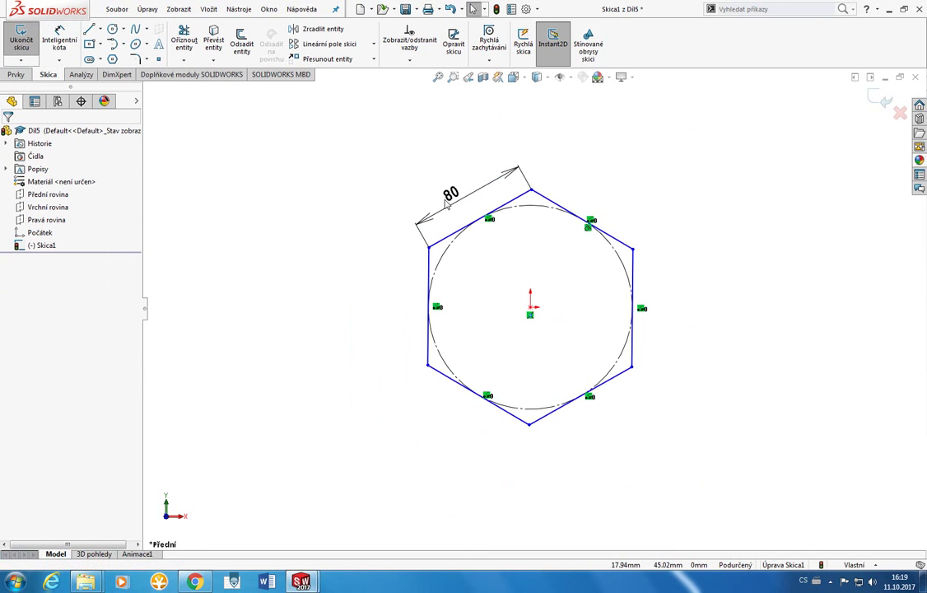
{"action": "left_click", "coordinate": [614, 238]}
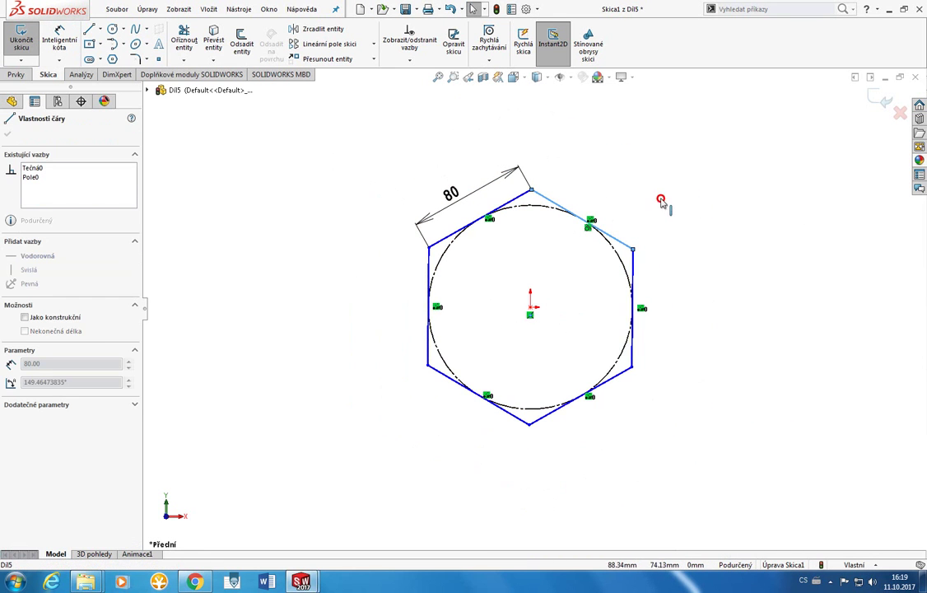
{"action": "left_click", "coordinate": [634, 348]}
{"action": "left_click", "coordinate": [701, 346]}
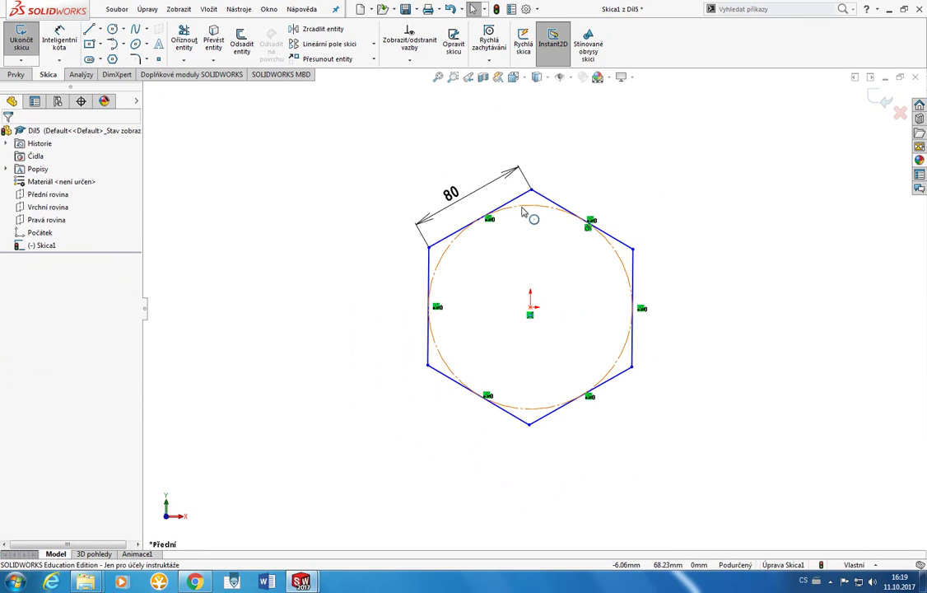
Delete the 80 mm side dimension and resize the hexagon freehand to sides about 79.8 mm long.
{"action": "left_click", "coordinate": [463, 196]}
{"action": "left_click", "coordinate": [459, 196]}
{"action": "key", "text": "Return"}
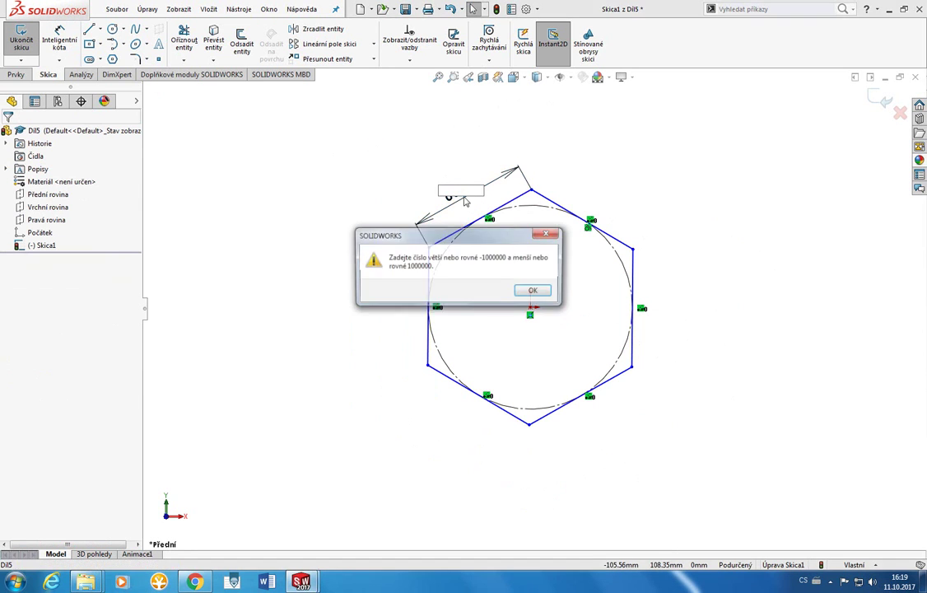
{"action": "left_click", "coordinate": [536, 292]}
{"action": "left_click_drag", "start_coordinate": [451, 196], "coordinate": [481, 155]}
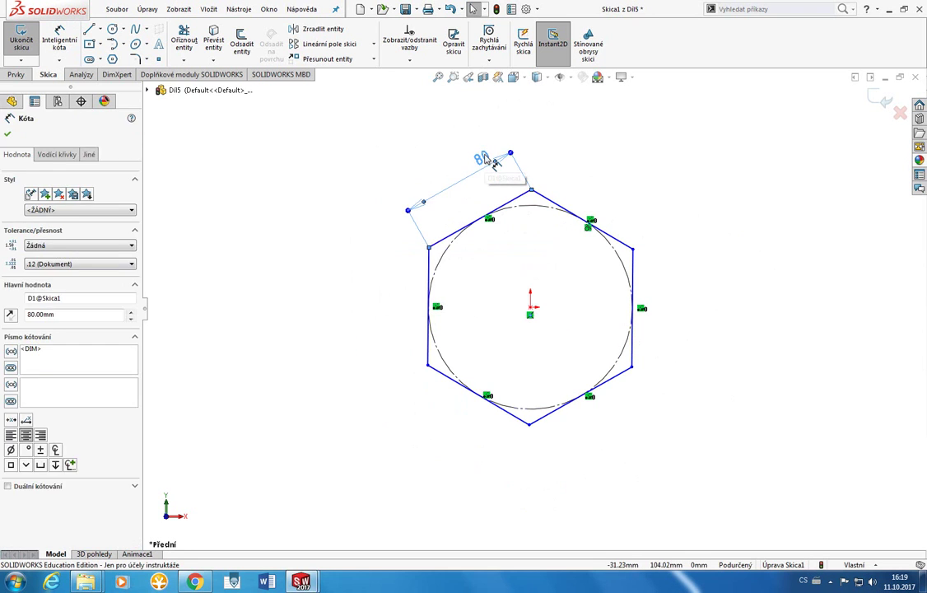
{"action": "key", "text": "Delete"}
{"action": "left_click", "coordinate": [512, 201]}
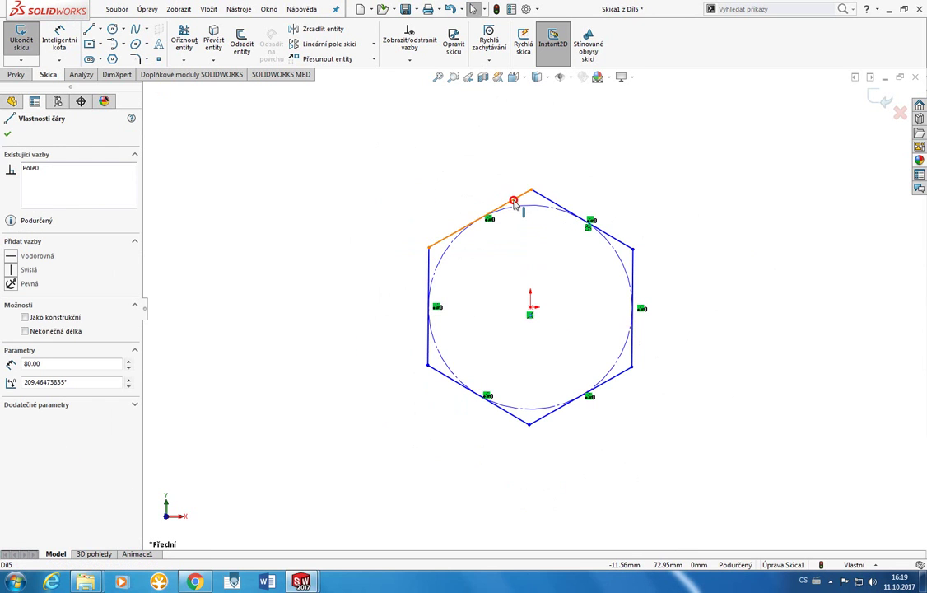
{"action": "left_click_drag", "start_coordinate": [506, 193], "coordinate": [480, 219]}
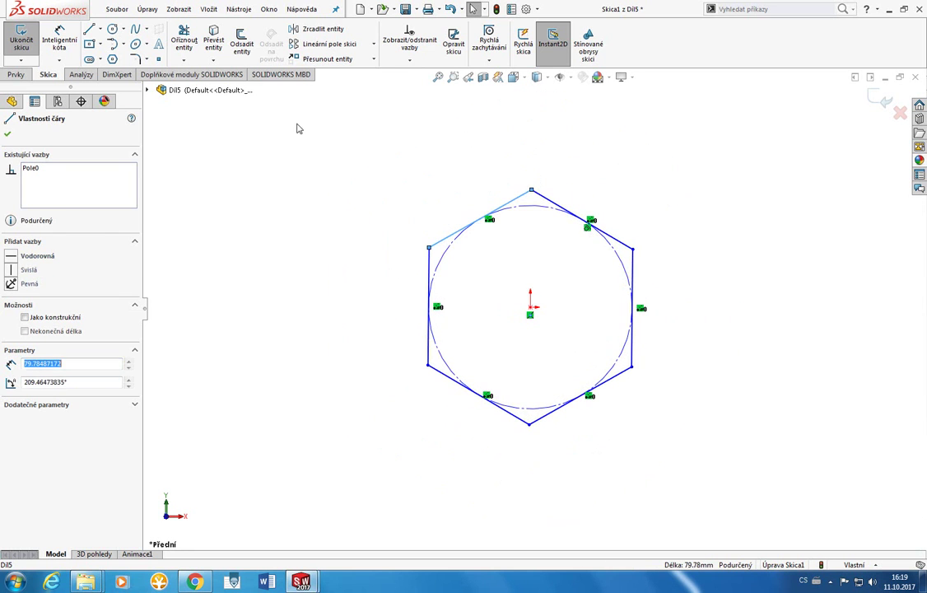
Dimension the hexagon's upper-left side again and set its length to 80 mm.
{"action": "left_click", "coordinate": [59, 41]}
{"action": "left_click", "coordinate": [452, 193]}
{"action": "type", "text": "80"}
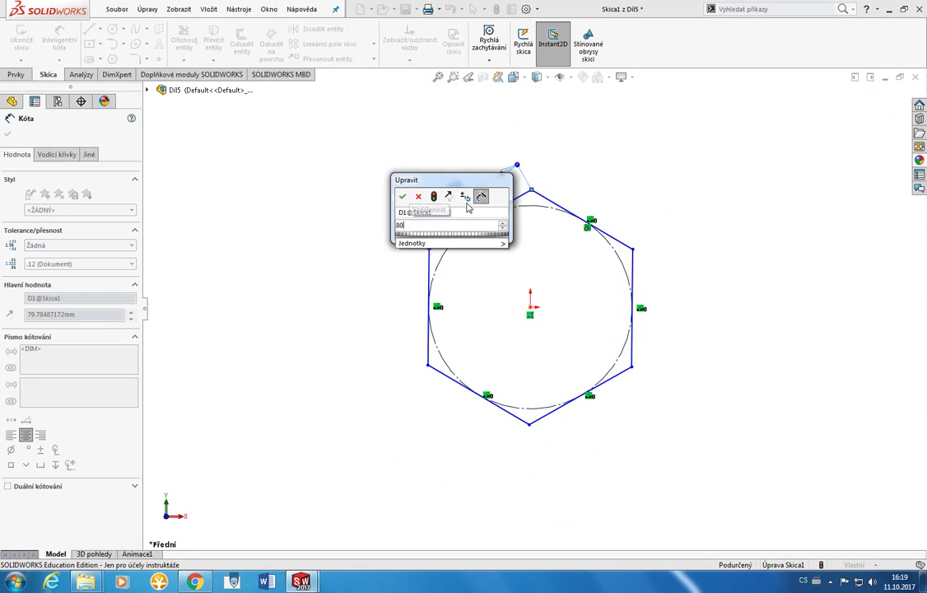
{"action": "key", "text": "Return"}
{"action": "key", "text": "Escape"}
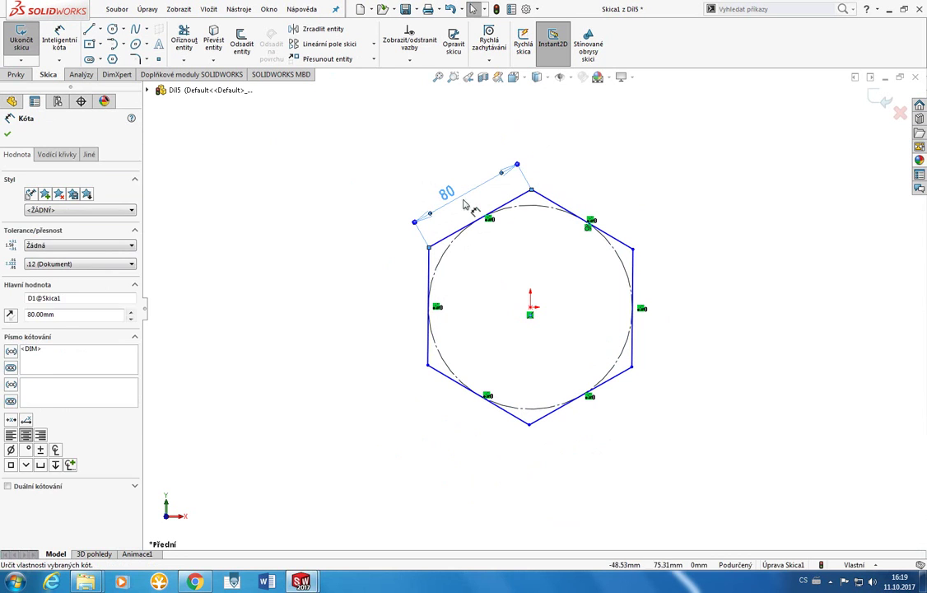
Add a horizontal relation to the hexagon's upper-right side to fix its orientation.
{"action": "left_click", "coordinate": [466, 224]}
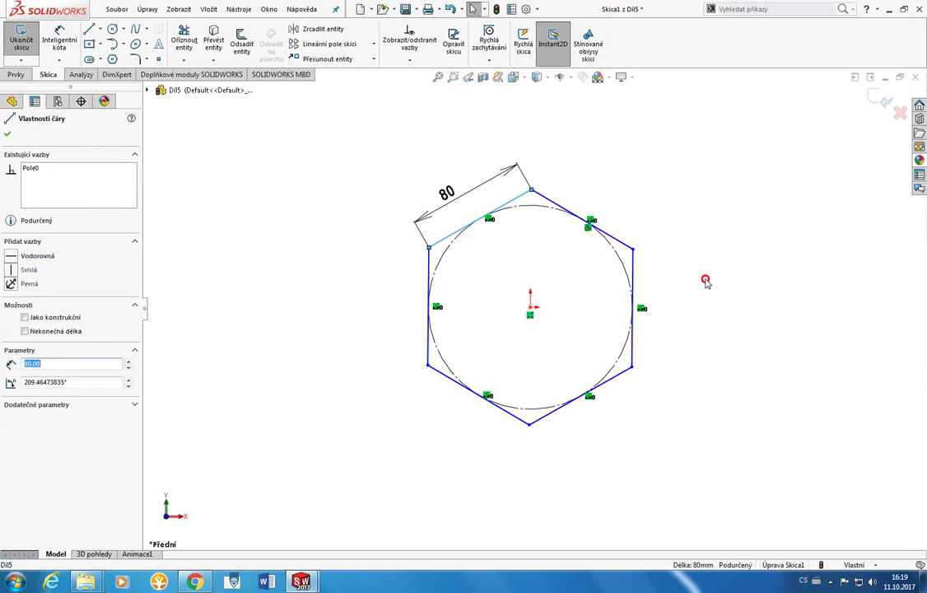
{"action": "left_click", "coordinate": [622, 279]}
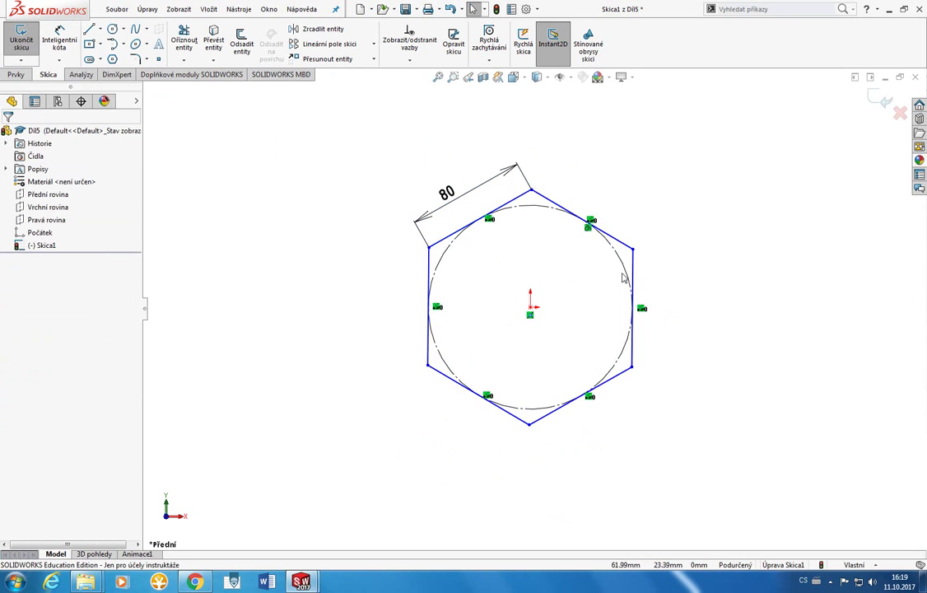
{"action": "left_click", "coordinate": [619, 375]}
{"action": "left_click", "coordinate": [636, 247]}
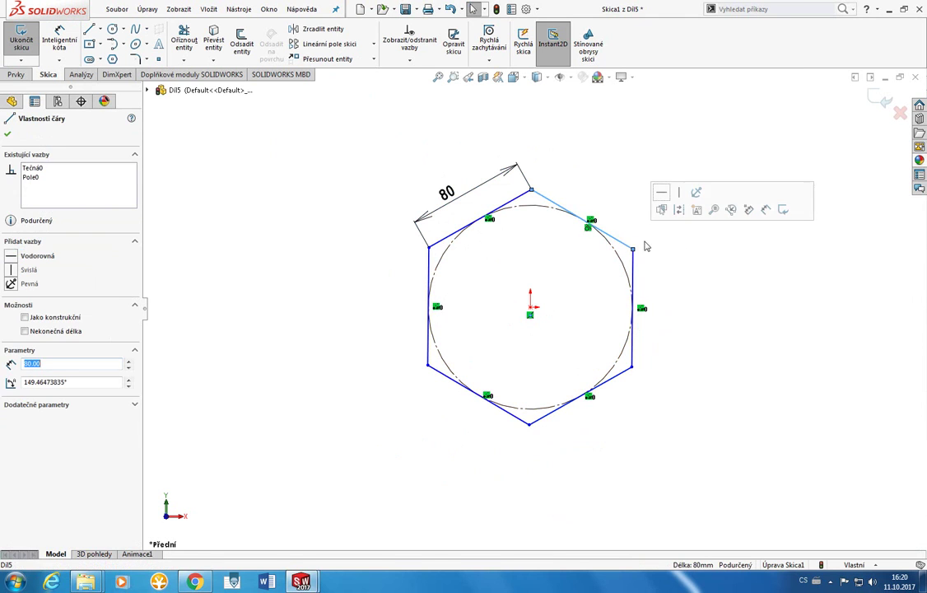
{"action": "left_click", "coordinate": [669, 199]}
{"action": "left_click", "coordinate": [745, 386]}
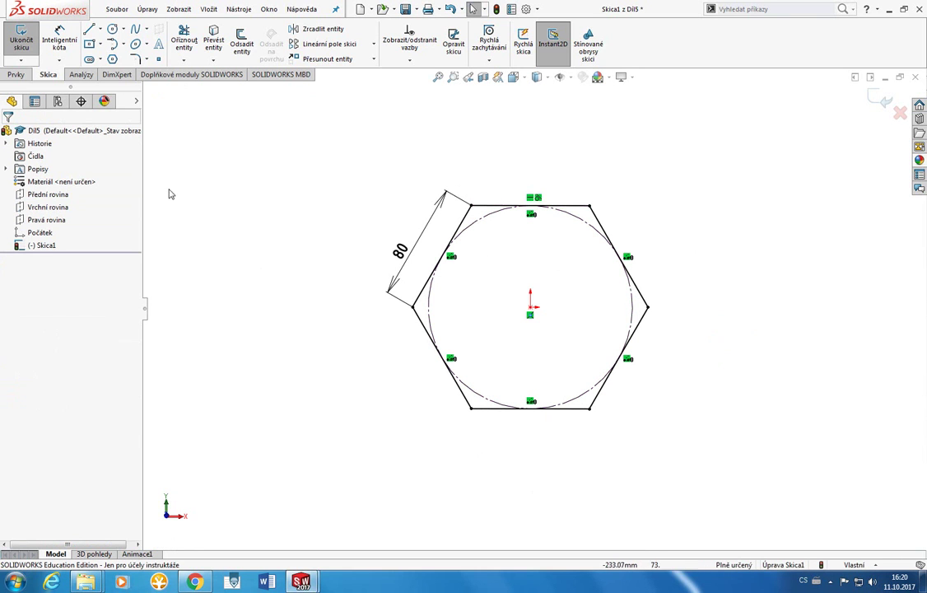
{"action": "left_click", "coordinate": [25, 78]}
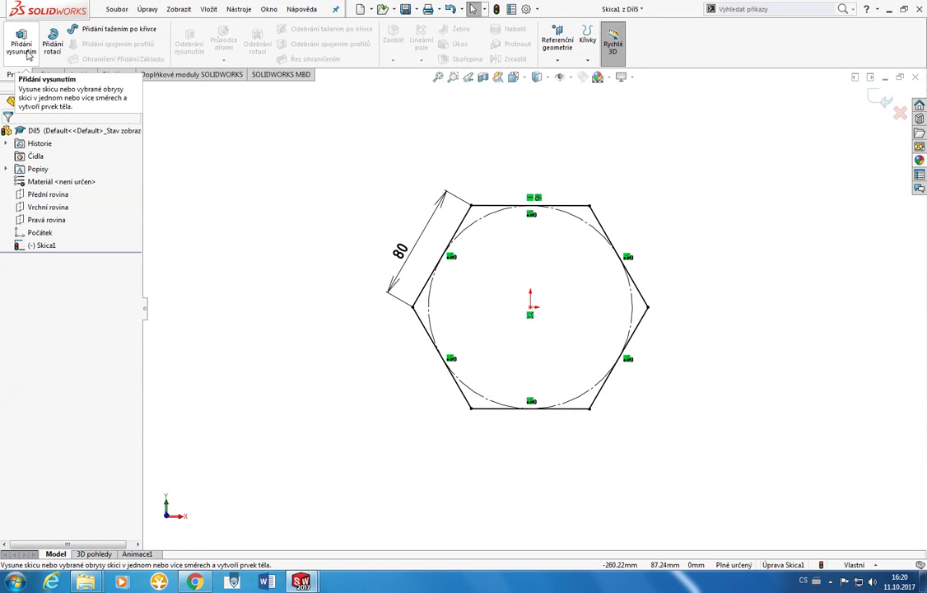
{"action": "left_click", "coordinate": [26, 50]}
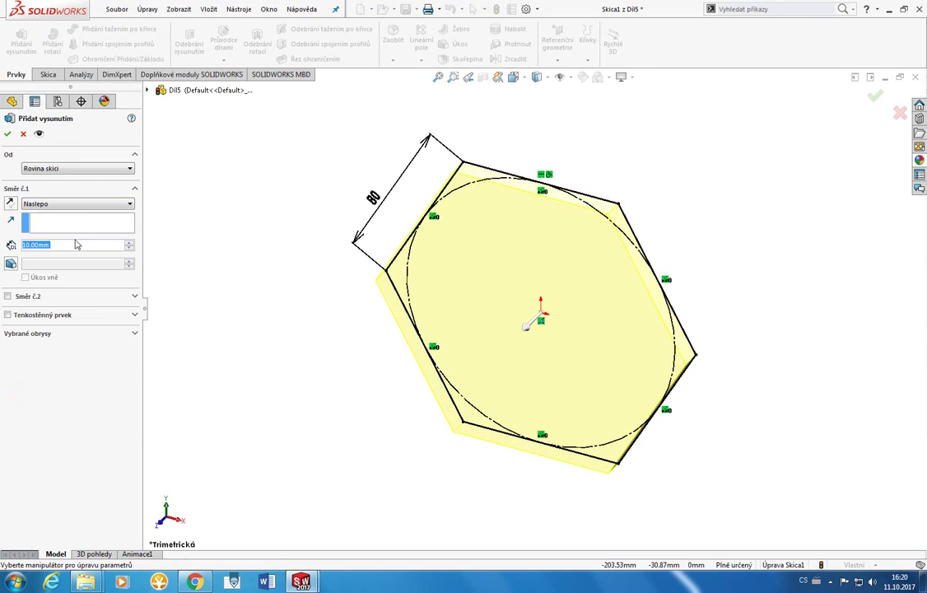
{"action": "scroll", "coordinate": [68, 241], "scroll_direction": "up", "scroll_amount": 4}
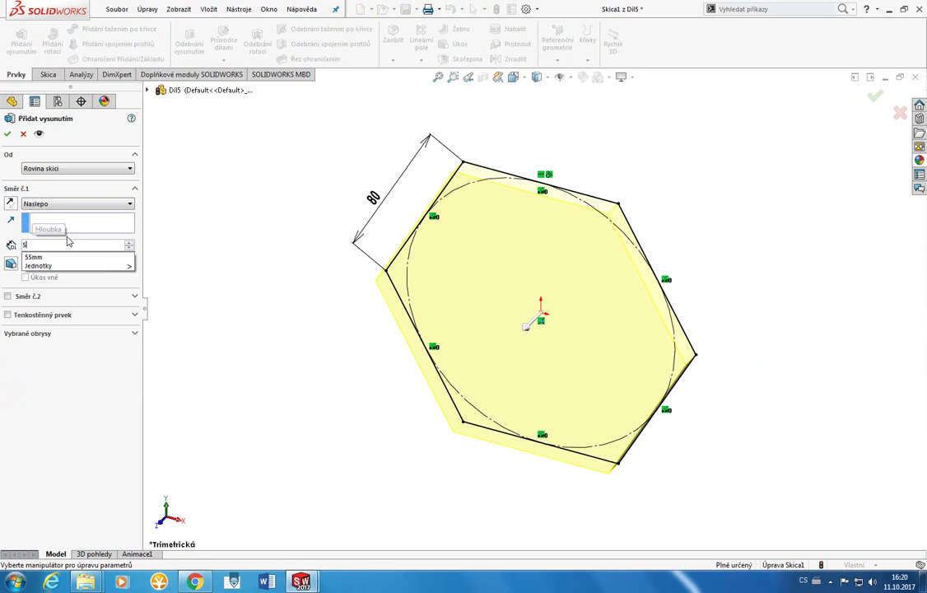
{"action": "middle_click_drag", "start_coordinate": [362, 280], "coordinate": [379, 296]}
{"action": "left_click", "coordinate": [17, 136]}
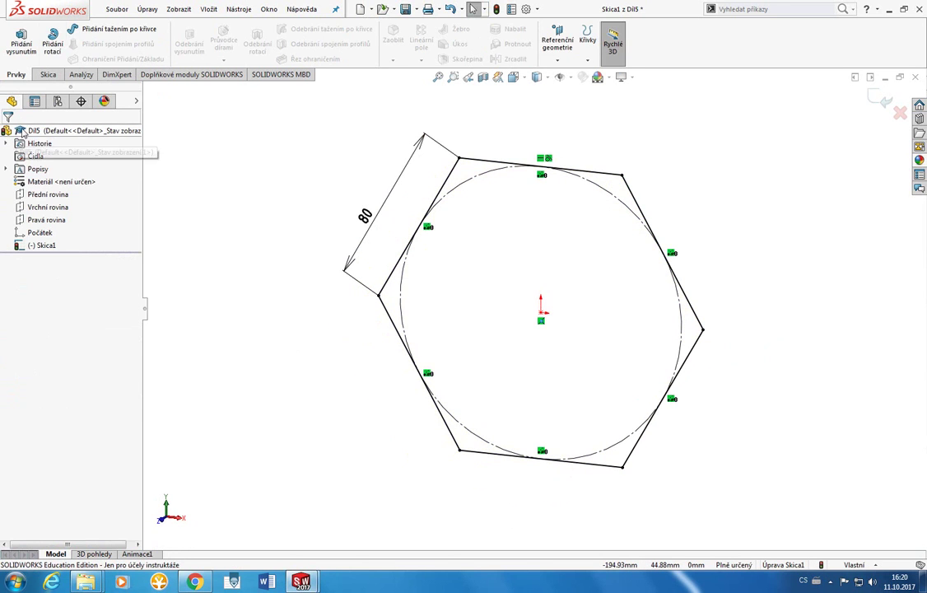
Extrude the hexagon sketch as a solid boss to a blind depth of 50 mm.
{"action": "left_click", "coordinate": [22, 42]}
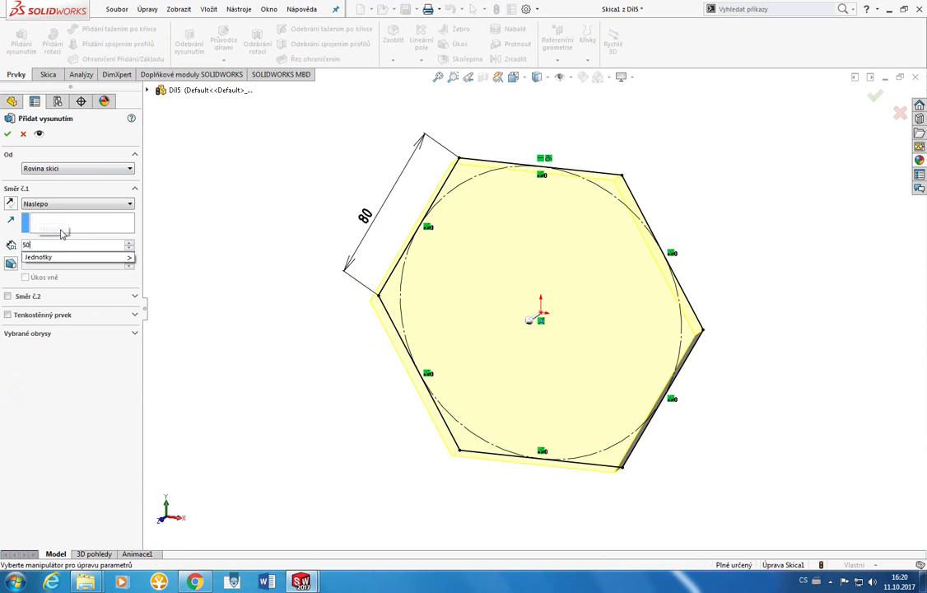
{"action": "type", "text": "50"}
{"action": "left_click", "coordinate": [9, 133]}
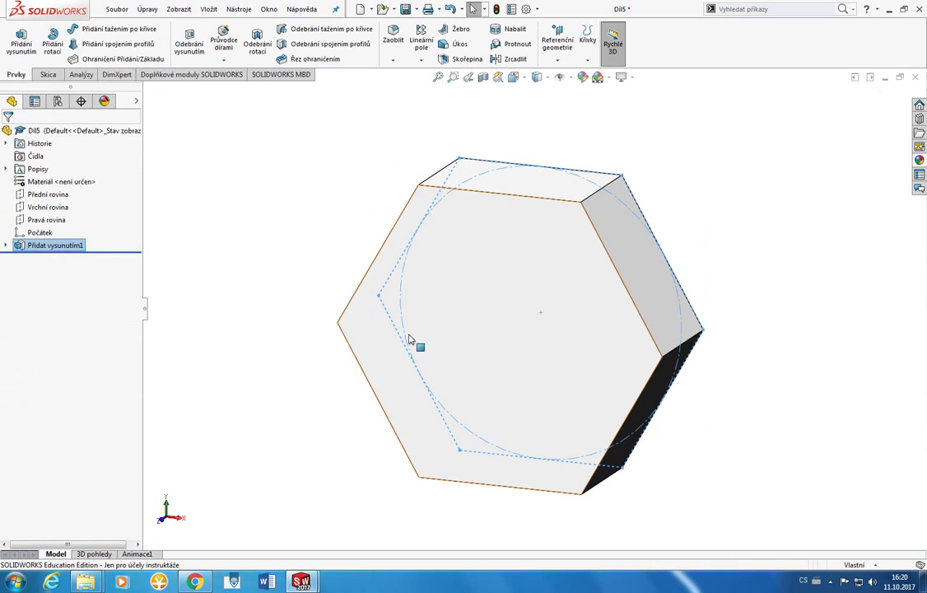
Select the Top plane (Vrchní rovina), view it square-on from below and enlarge its displayed frame beyond the hexagonal block's upper-left corner.
{"action": "middle_click_drag", "start_coordinate": [412, 342], "coordinate": [432, 111]}
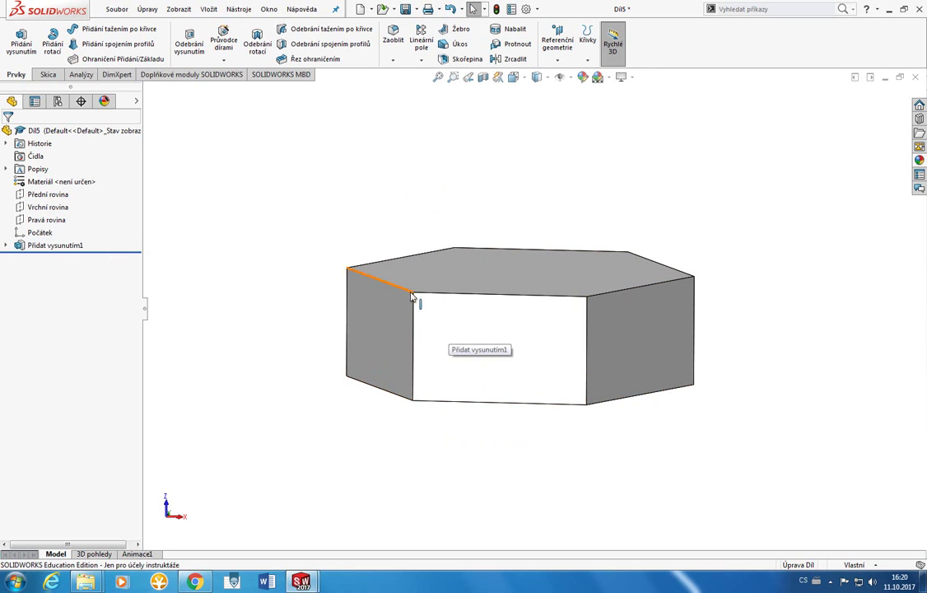
{"action": "middle_click_drag", "start_coordinate": [325, 207], "coordinate": [325, 272]}
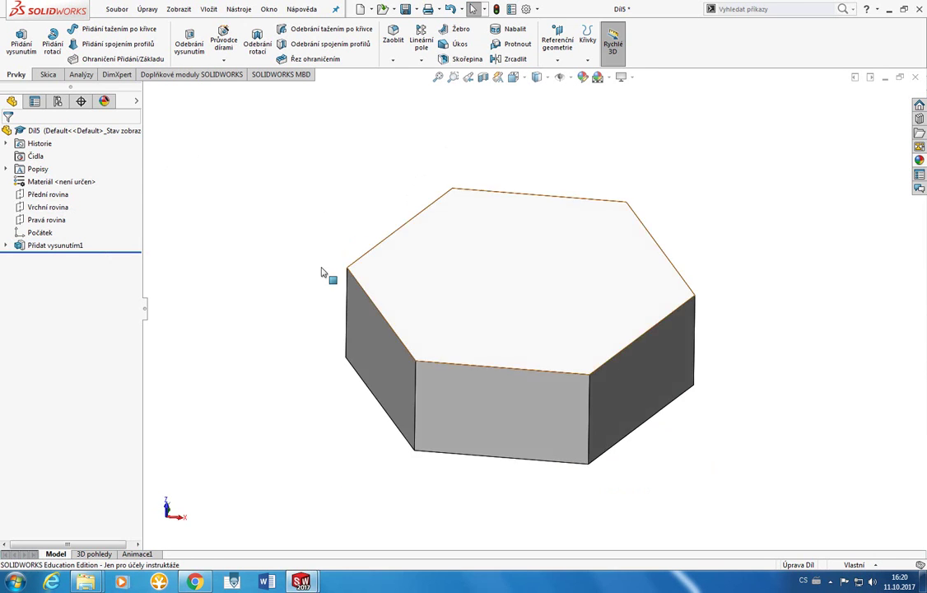
{"action": "middle_click_drag", "start_coordinate": [173, 247], "coordinate": [235, 325]}
{"action": "left_click", "coordinate": [45, 208]}
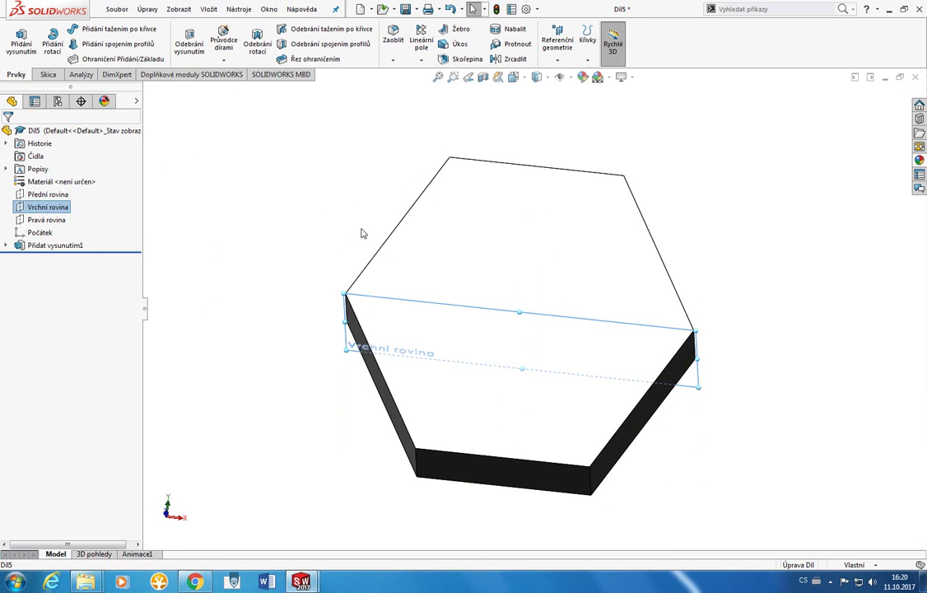
{"action": "middle_click_drag", "start_coordinate": [363, 231], "coordinate": [381, 112]}
{"action": "key", "text": "space"}
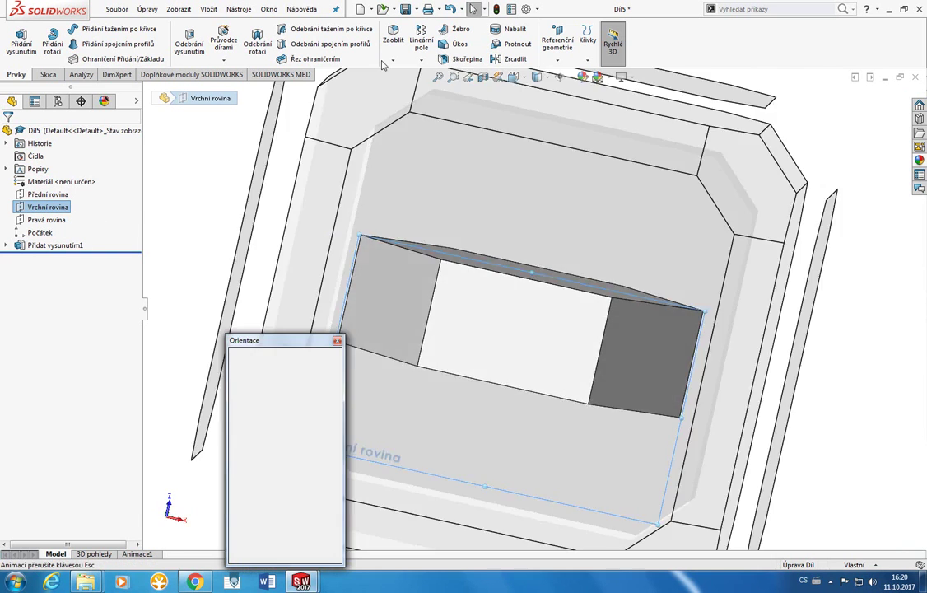
{"action": "left_click", "coordinate": [395, 277]}
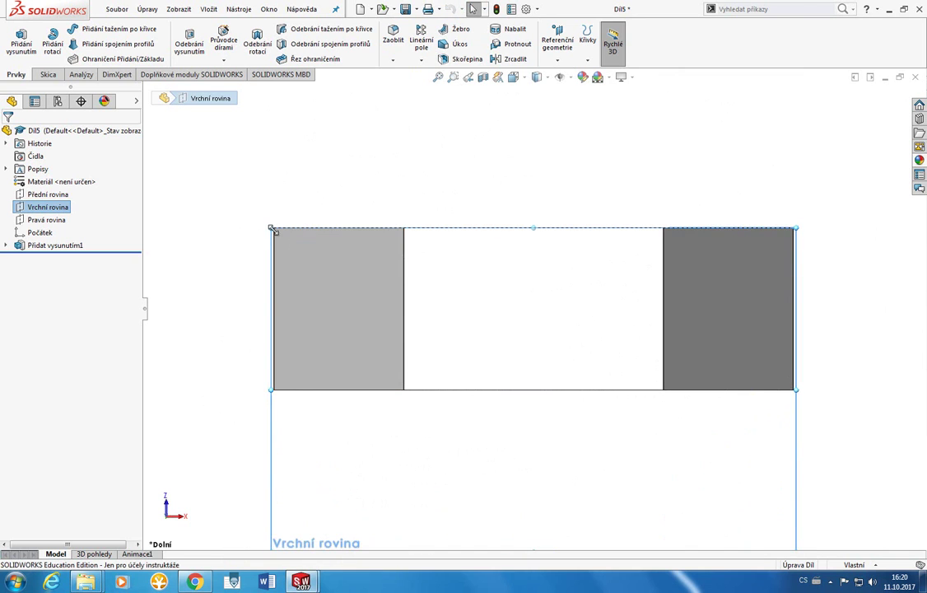
{"action": "left_click_drag", "start_coordinate": [272, 228], "coordinate": [179, 160]}
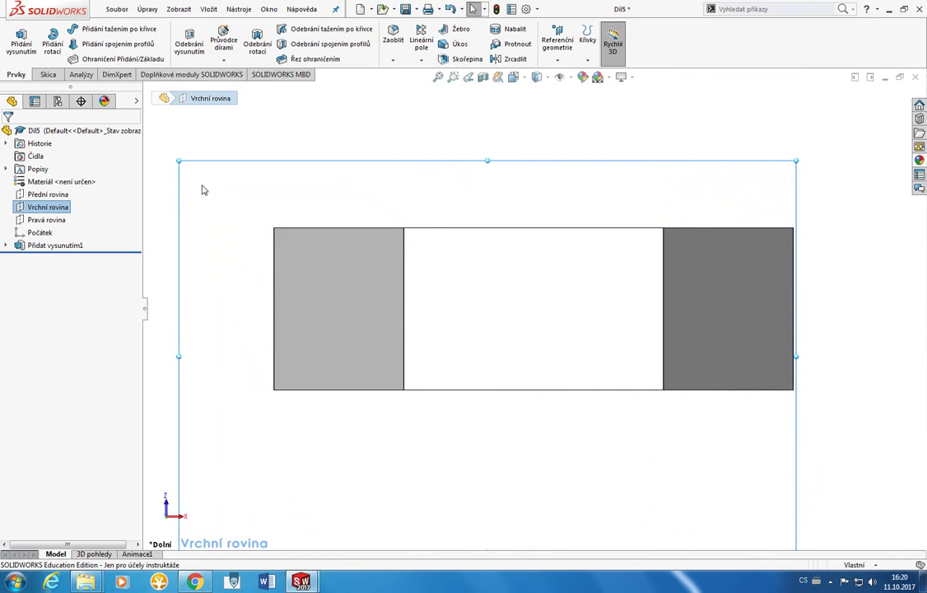
Sketch a closed right triangle on the Top plane at the block's upper-left corner, with a horizontal leg about 8.9 mm long.
{"action": "left_click", "coordinate": [48, 74]}
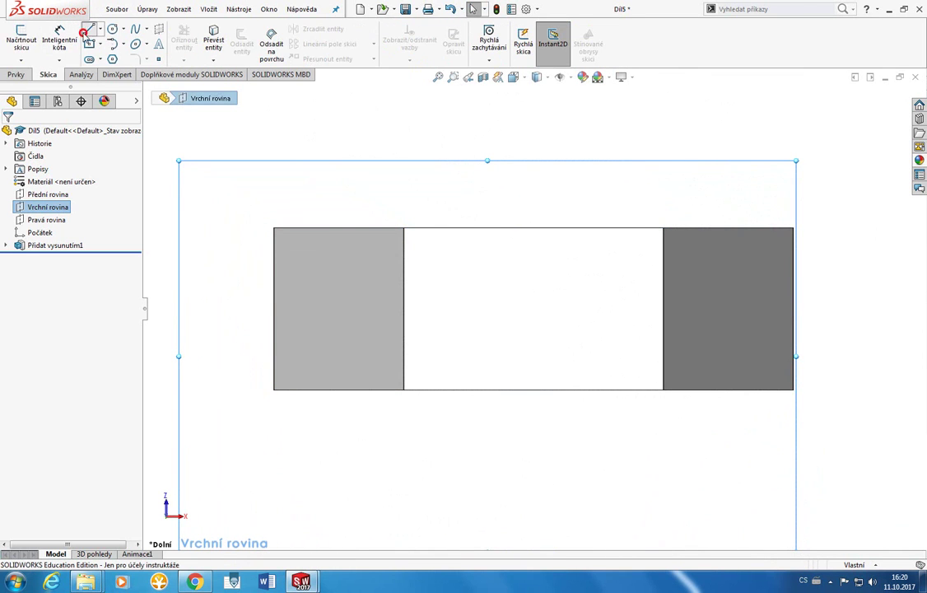
{"action": "left_click", "coordinate": [84, 31]}
{"action": "left_click", "coordinate": [274, 228]}
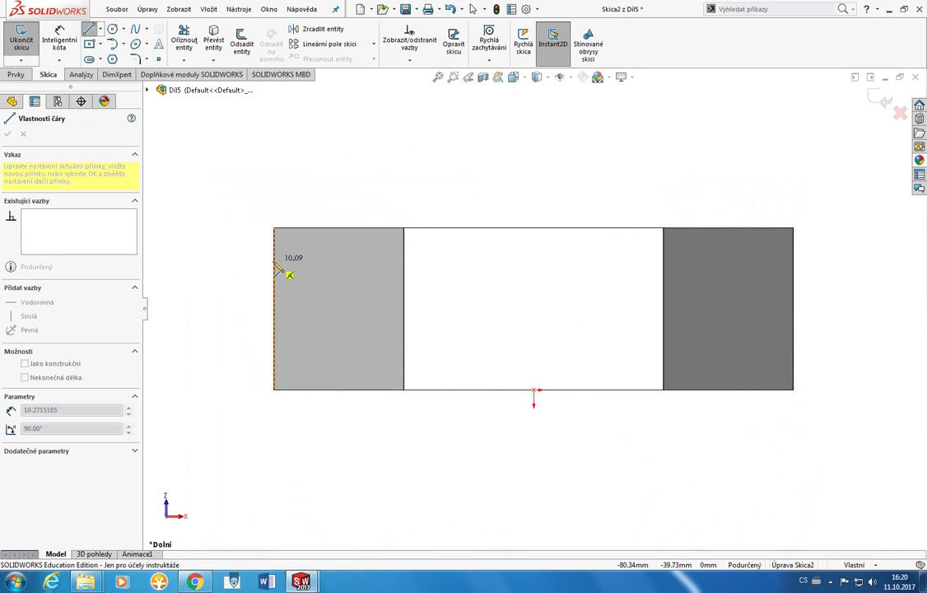
{"action": "left_click", "coordinate": [275, 263]}
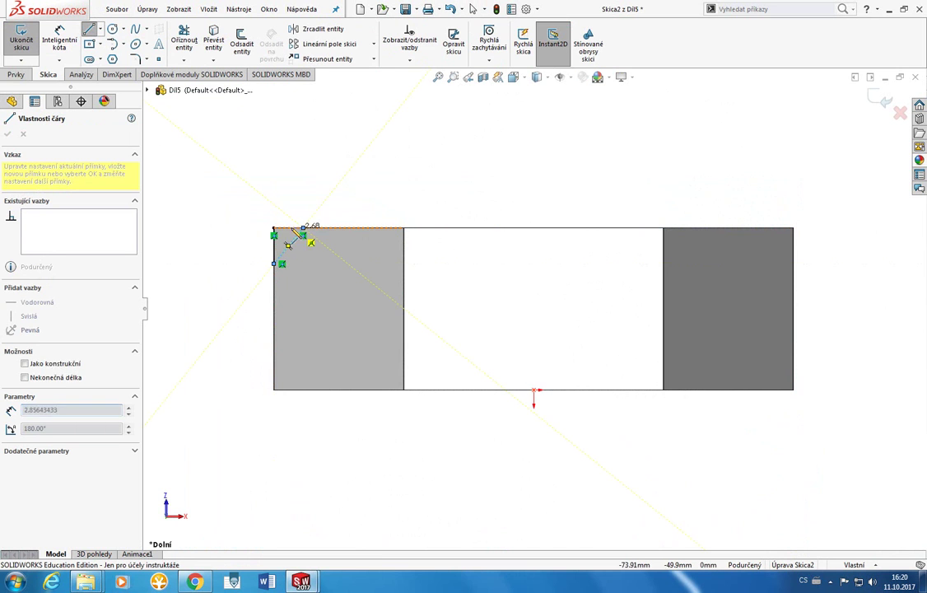
{"action": "double_click", "coordinate": [303, 229]}
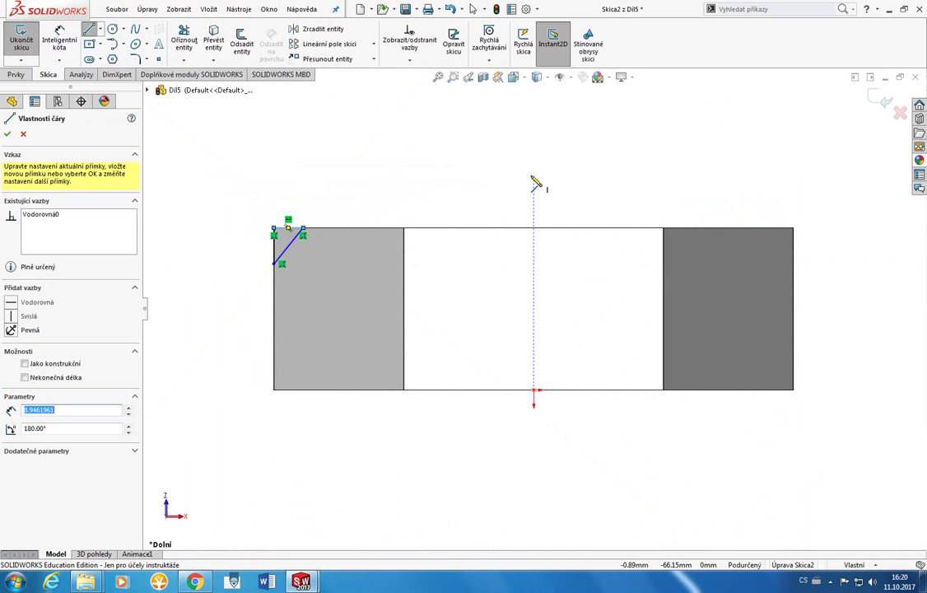
Examine from several angles how the triangle sketch lies on the Top plane through the block, and return to the square-on view.
{"action": "middle_click_drag", "start_coordinate": [453, 186], "coordinate": [497, 267]}
{"action": "left_click", "coordinate": [146, 90]}
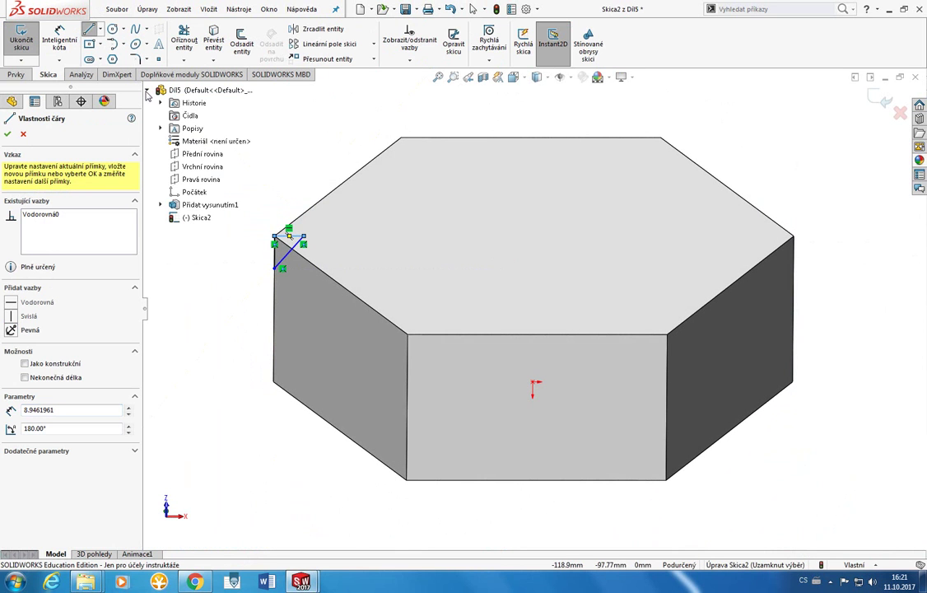
{"action": "left_click", "coordinate": [206, 167]}
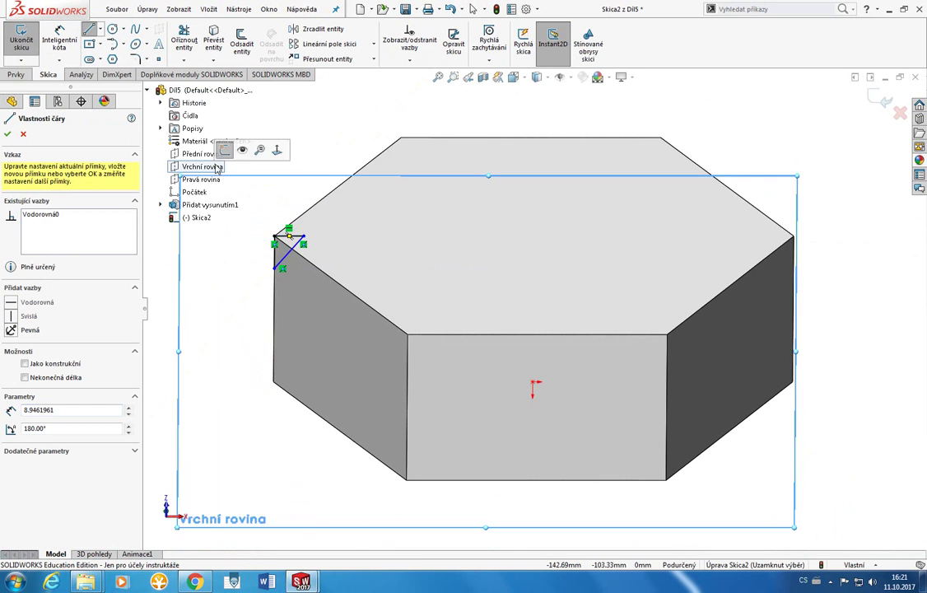
{"action": "mouse_move", "coordinate": [329, 169]}
{"action": "middle_mouse_down"}
{"action": "mouse_move", "coordinate": [333, 227]}
{"action": "mouse_move", "coordinate": [284, 318]}
{"action": "mouse_move", "coordinate": [302, 317]}
{"action": "mouse_move", "coordinate": [329, 294]}
{"action": "mouse_move", "coordinate": [334, 321]}
{"action": "middle_mouse_up"}
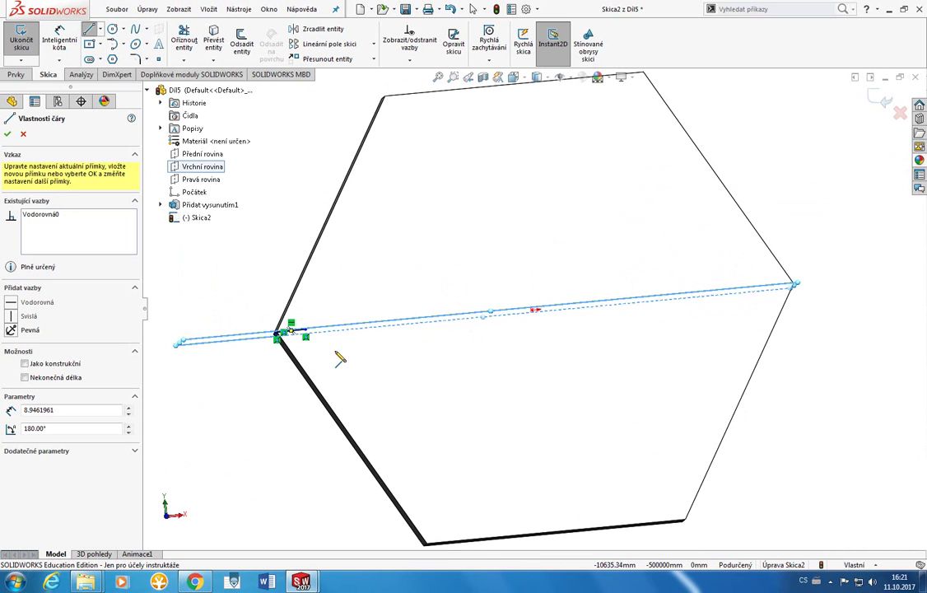
{"action": "middle_click_drag", "start_coordinate": [290, 331], "coordinate": [278, 341]}
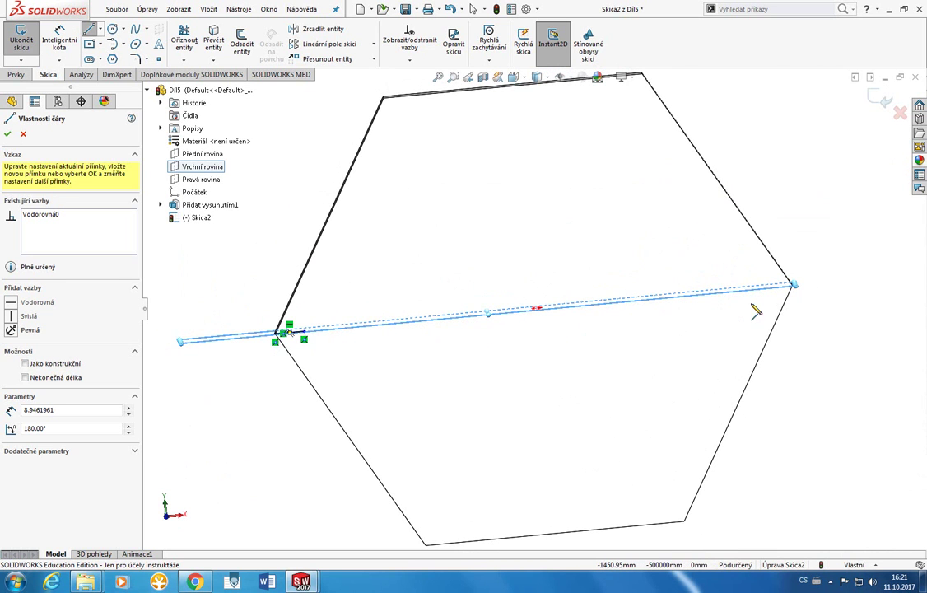
{"action": "key", "text": "ctrl+7"}
{"action": "key", "text": "space"}
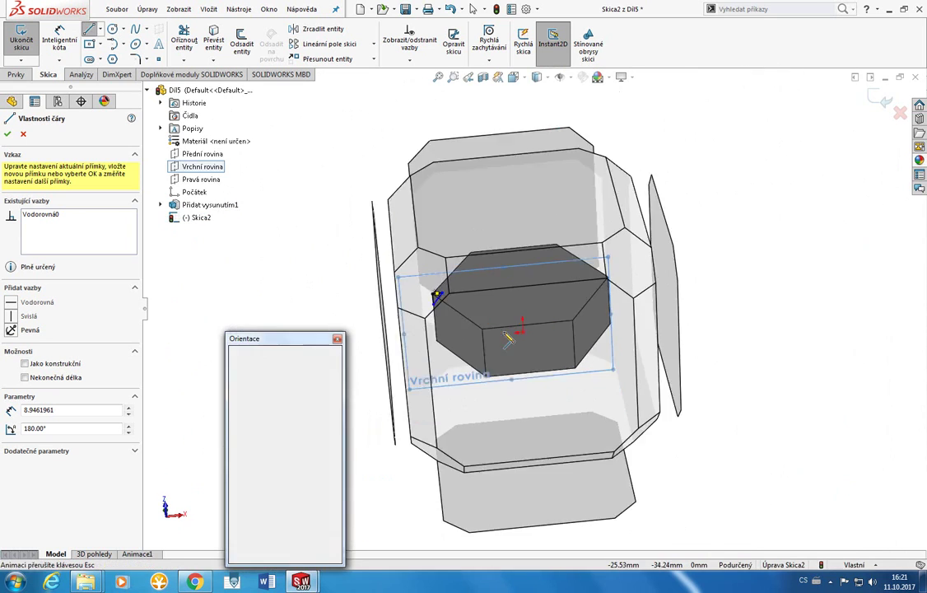
{"action": "key", "text": "Escape"}
{"action": "key", "text": "ctrl+6"}
Dimension the triangle's horizontal leg and set its length to 9 mm.
{"action": "scroll", "coordinate": [285, 235], "scroll_direction": "down", "scroll_amount": 3}
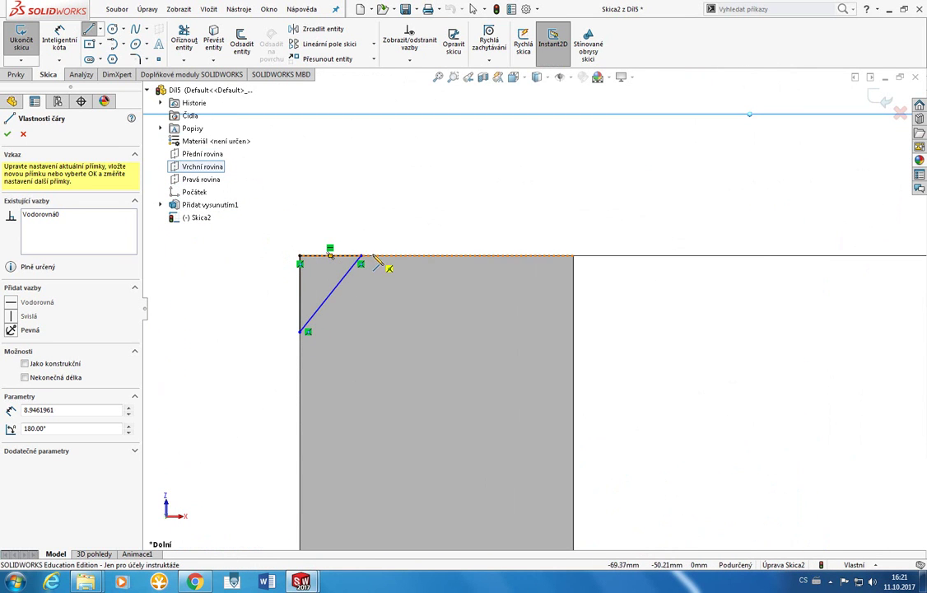
{"action": "key", "text": "Escape"}
{"action": "key", "text": "d"}
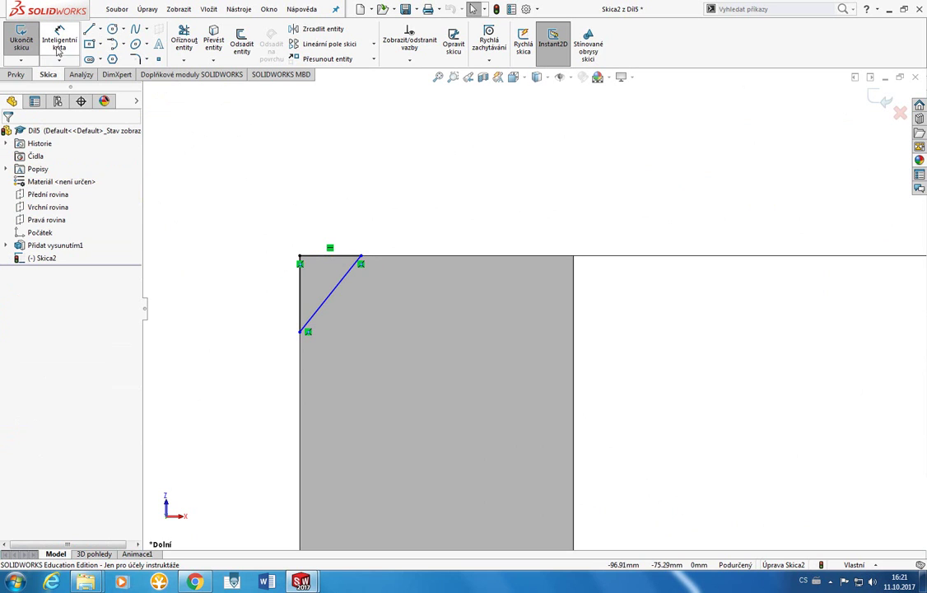
{"action": "left_click", "coordinate": [339, 257]}
{"action": "left_click", "coordinate": [346, 212]}
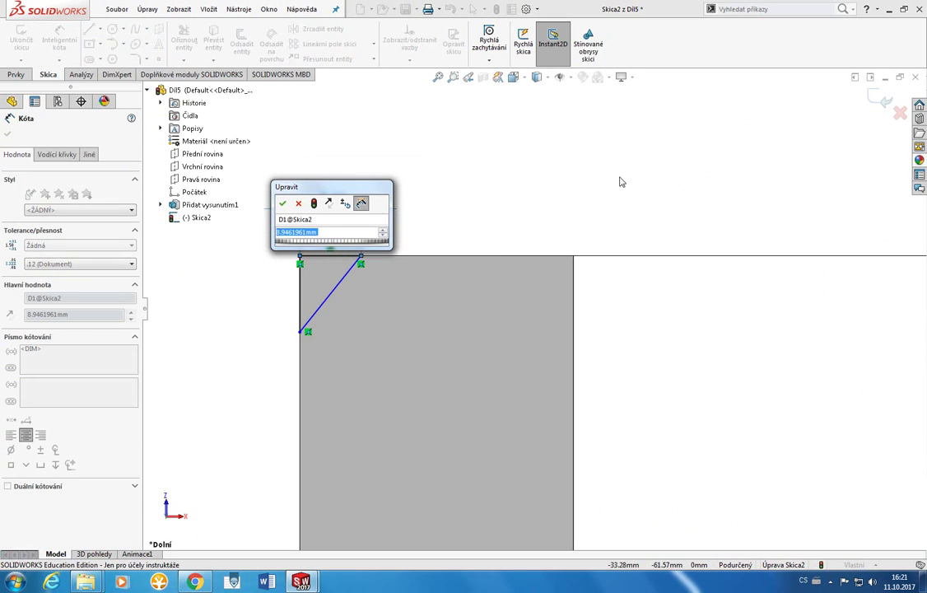
{"action": "type", "text": "9"}
{"action": "key", "text": "Return"}
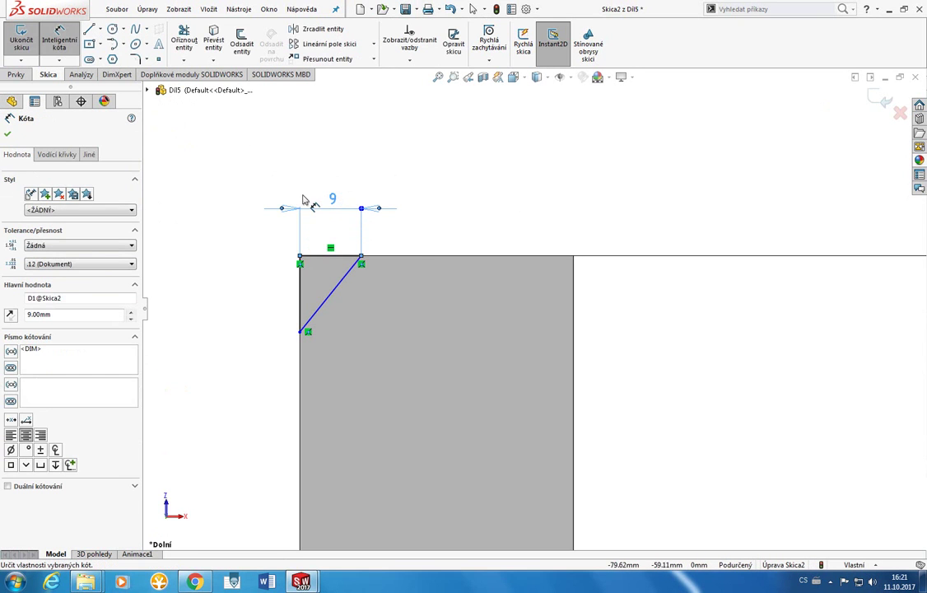
Dimension the triangle's vertical leg, set its length to 10 mm and finish dimensioning.
{"action": "left_click", "coordinate": [300, 292]}
{"action": "left_click", "coordinate": [279, 297]}
{"action": "type", "text": "10"}
{"action": "key", "text": "Return"}
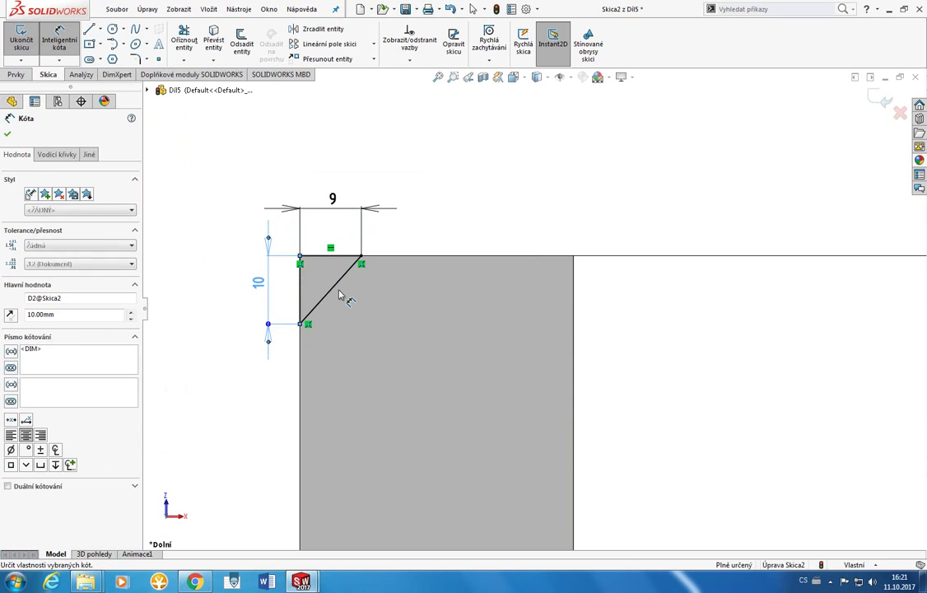
{"action": "left_click", "coordinate": [412, 208]}
Change the length of the triangle's vertical leg to 9 mm.
{"action": "double_click", "coordinate": [258, 282]}
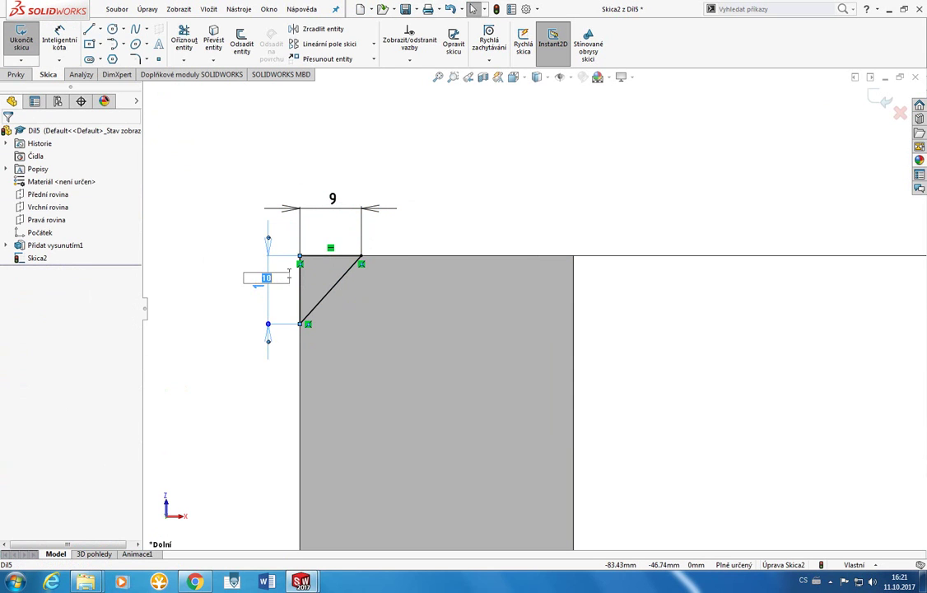
{"action": "type", "text": "9"}
{"action": "key", "text": "Return"}
{"action": "scroll", "coordinate": [444, 190], "scroll_direction": "up", "scroll_amount": 3}
{"action": "middle_click_drag", "start_coordinate": [444, 191], "coordinate": [469, 236]}
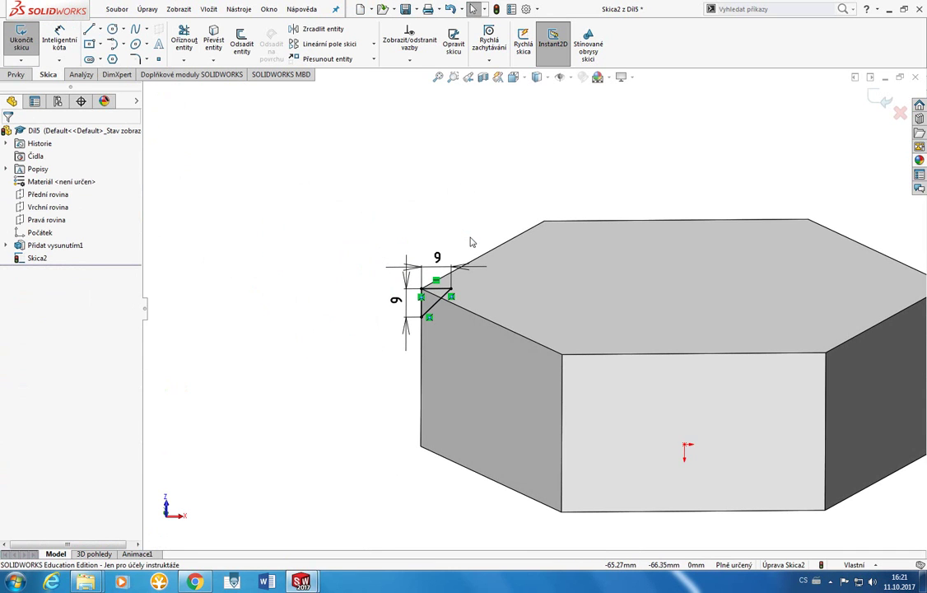